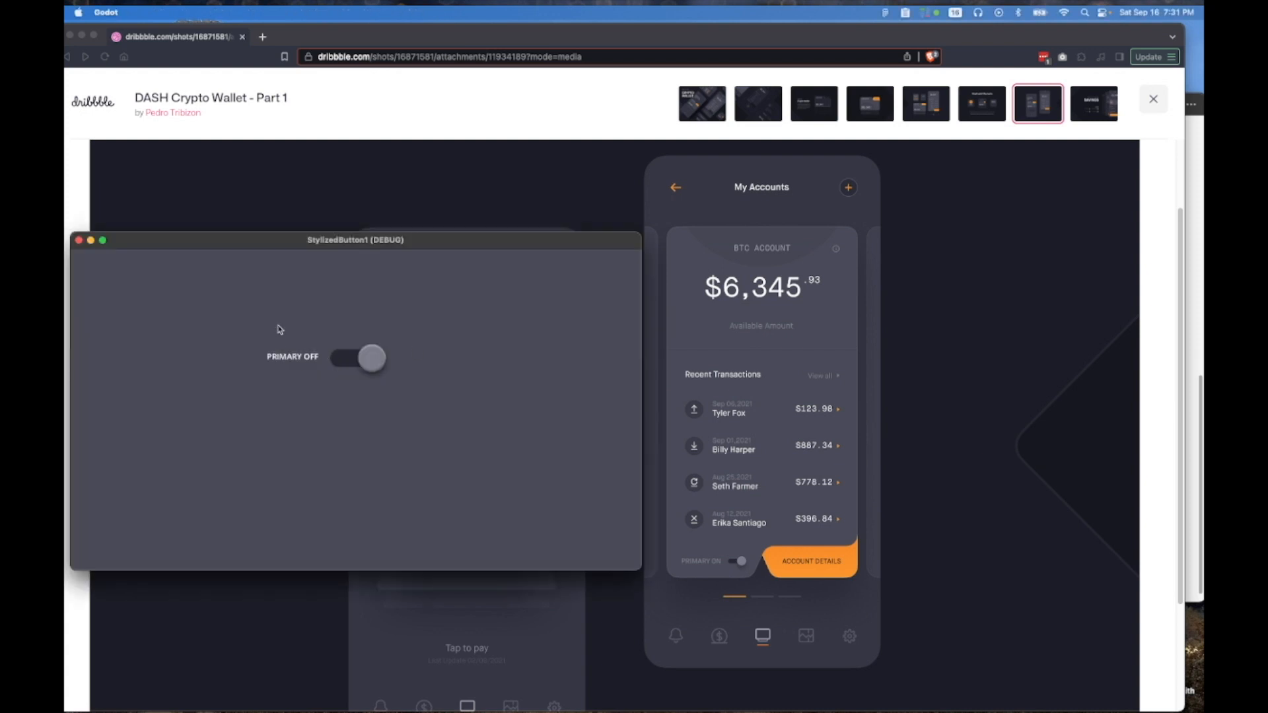
Test the finished PRIMARY toggle in the running StylizedButton1 demo by switching it back and forth
{"action": "left_click", "coordinate": [376, 360]}
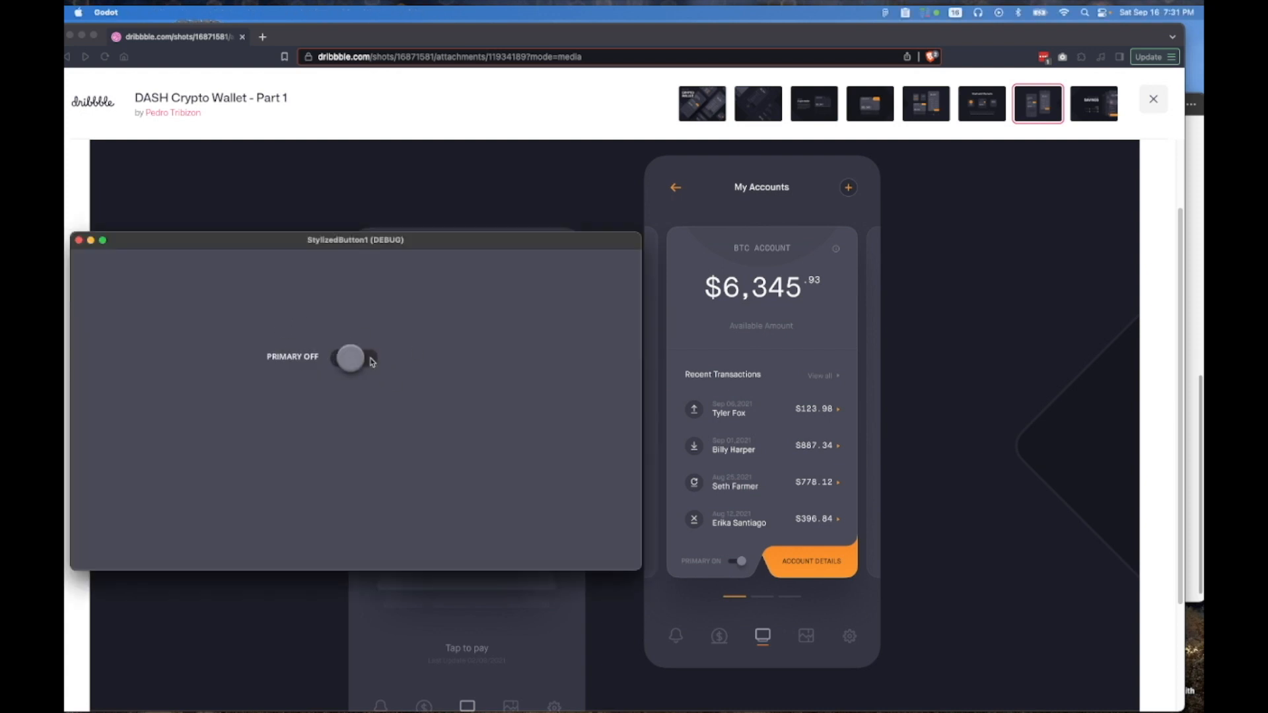
{"action": "left_click", "coordinate": [332, 358]}
{"action": "left_click", "coordinate": [371, 365]}
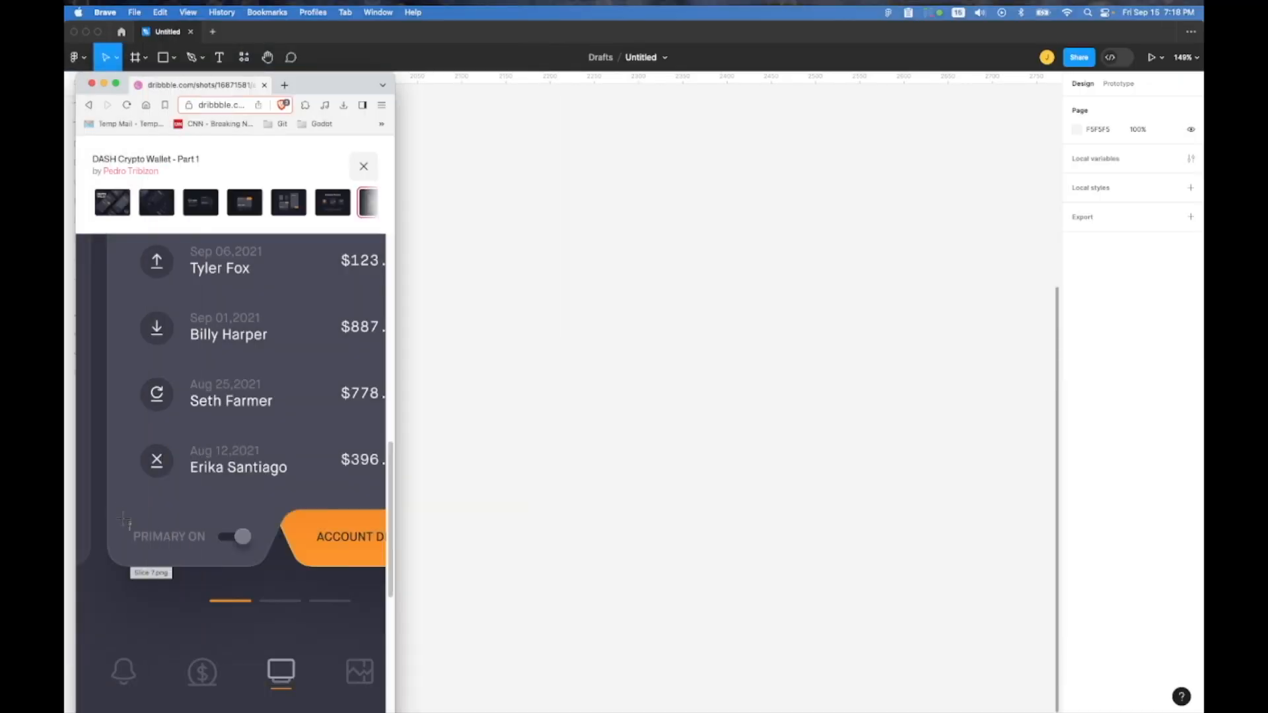
Capture the PRIMARY ON toggle area from the Dribbble wallet design and paste it onto the Figma canvas
{"action": "left_click_drag", "start_coordinate": [121, 519], "coordinate": [266, 555]}
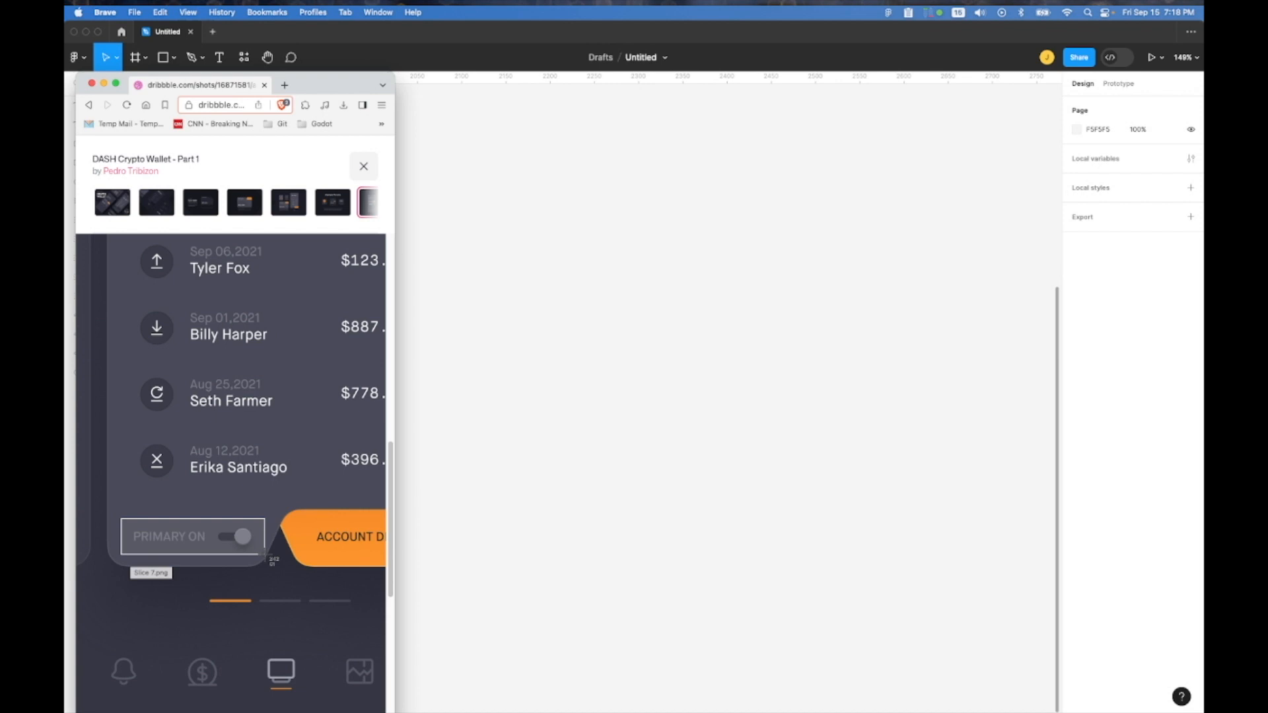
{"action": "left_click", "coordinate": [652, 518]}
{"action": "key", "text": "cmd+v"}
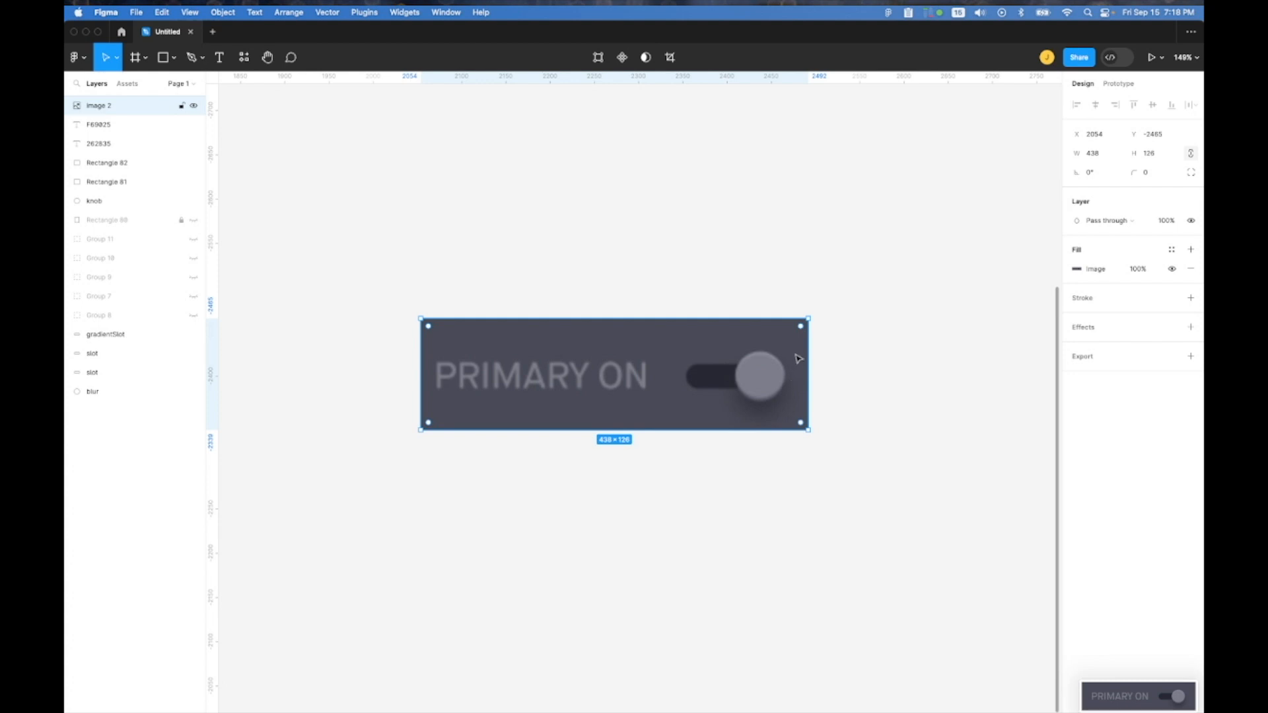
Draw a circle over the reference toggle's knob, size it to 56 × 56, and place it beside the image
{"action": "left_click", "coordinate": [173, 58]}
{"action": "left_click", "coordinate": [132, 125]}
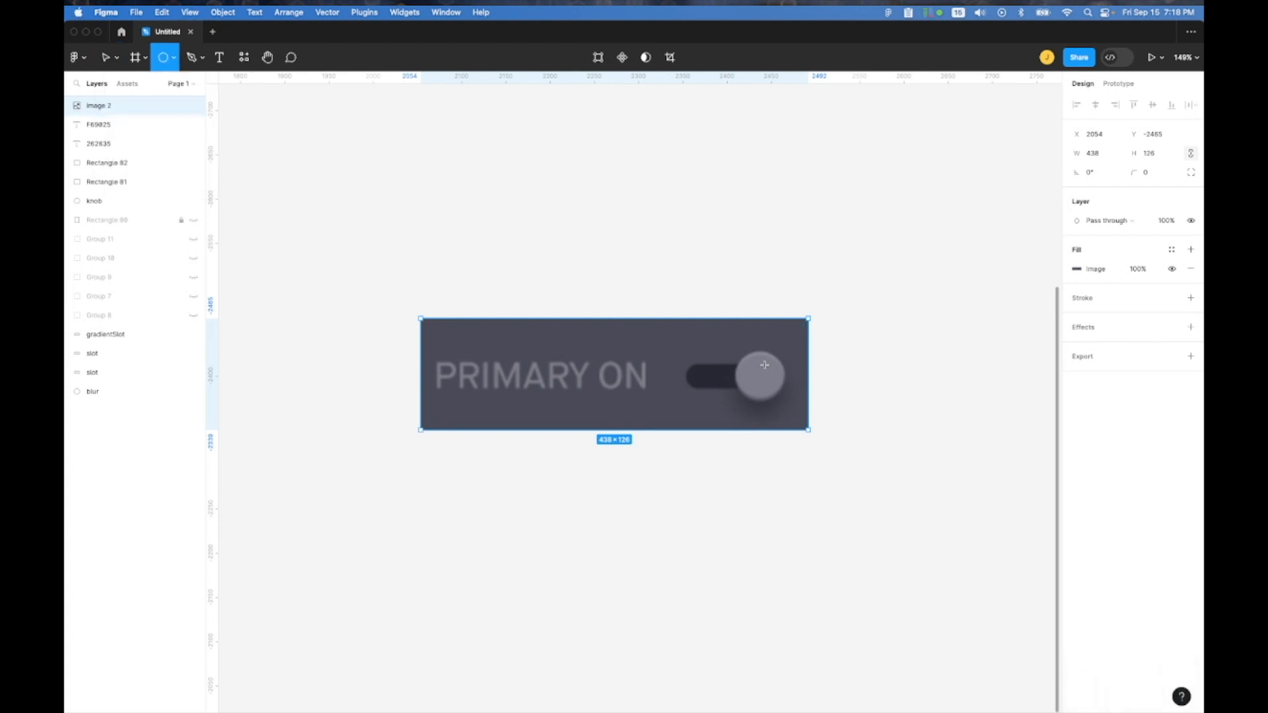
{"action": "mouse_move", "coordinate": [739, 352]}
{"action": "left_mouse_down"}
{"action": "mouse_move", "coordinate": [793, 403]}
{"action": "mouse_move", "coordinate": [771, 381]}
{"action": "left_mouse_up"}
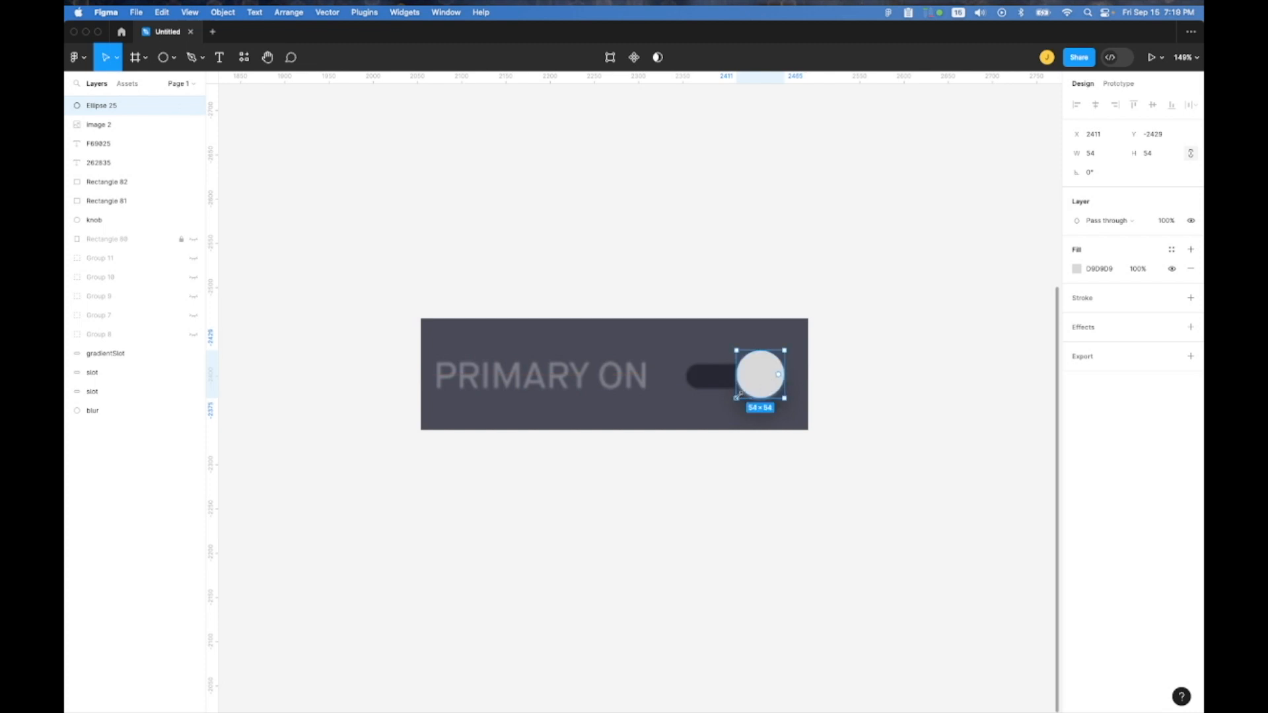
{"action": "left_click", "coordinate": [1090, 155]}
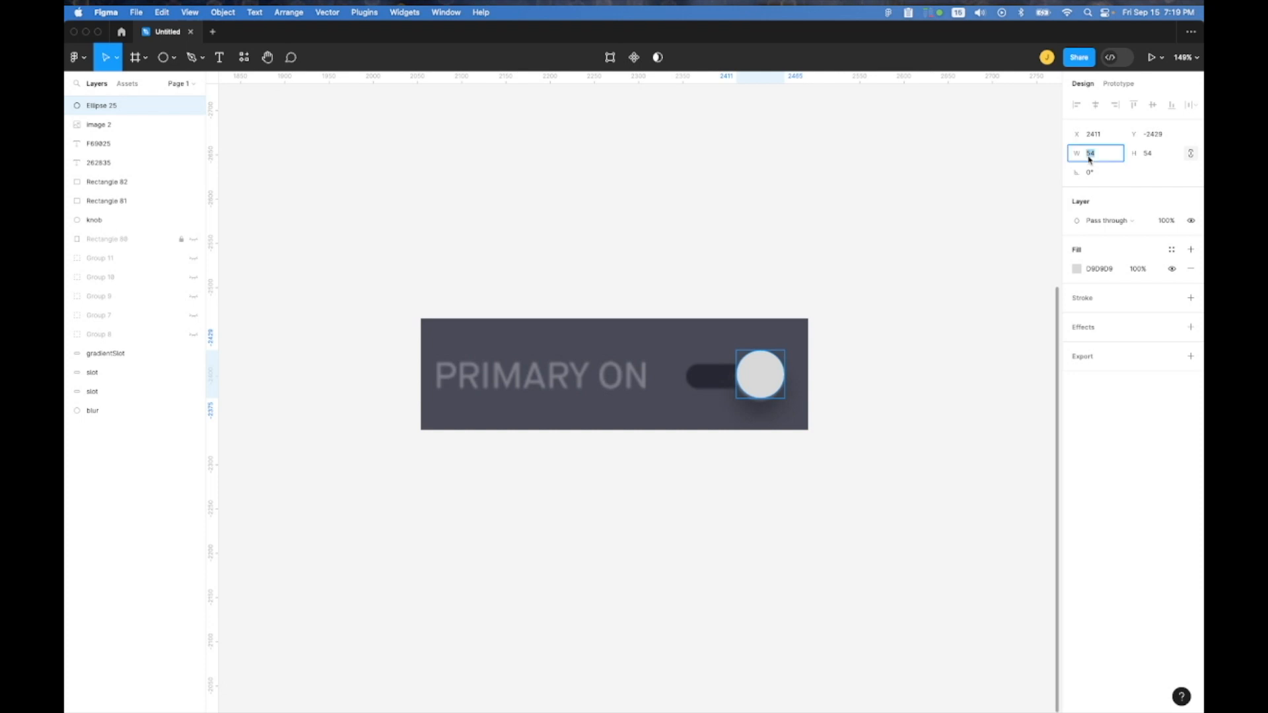
{"action": "type", "text": "56"}
{"action": "key", "text": "Return"}
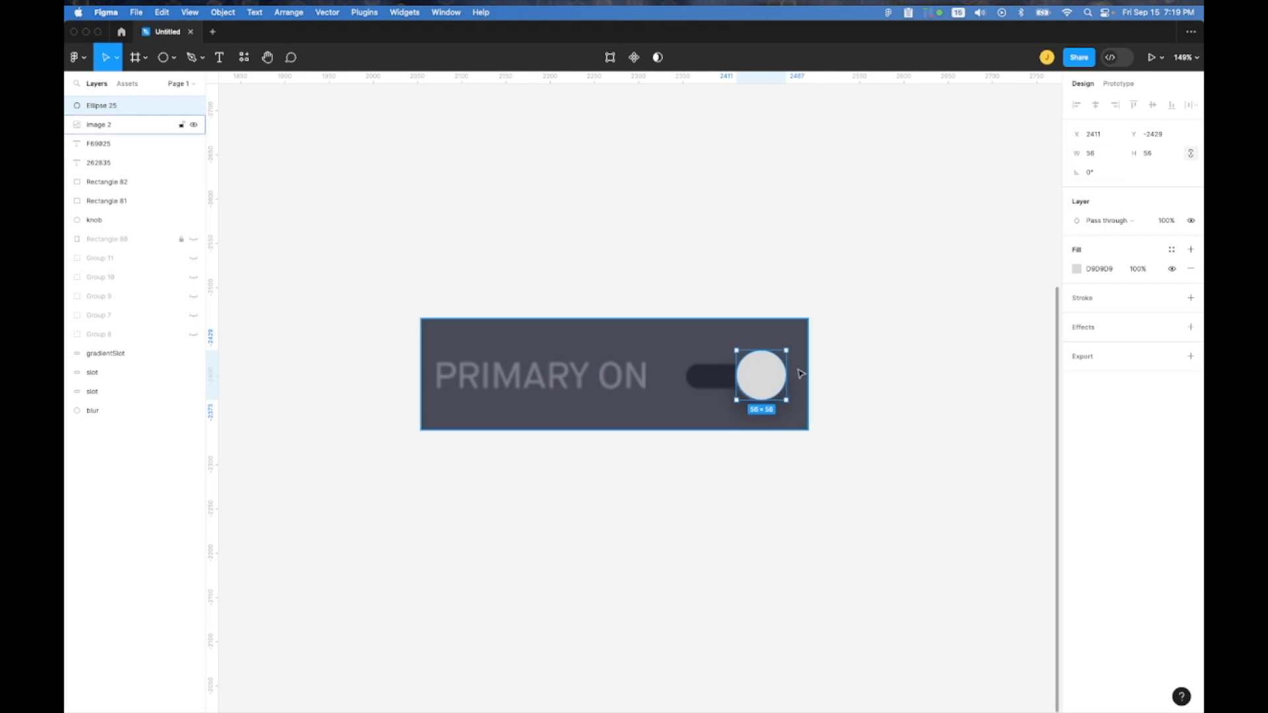
{"action": "left_click_drag", "start_coordinate": [765, 378], "coordinate": [901, 379]}
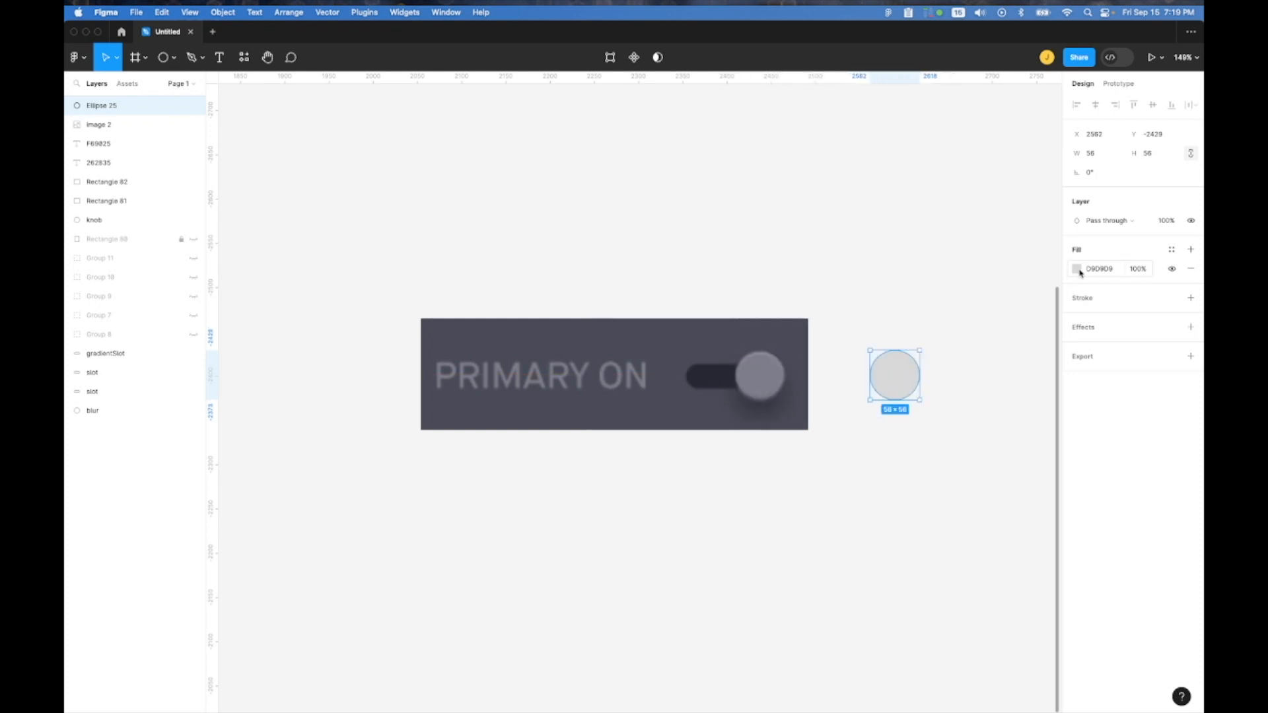
Fill the circle with the grey sampled from the knob in the reference image
{"action": "left_click", "coordinate": [1078, 269]}
{"action": "left_click", "coordinate": [937, 473]}
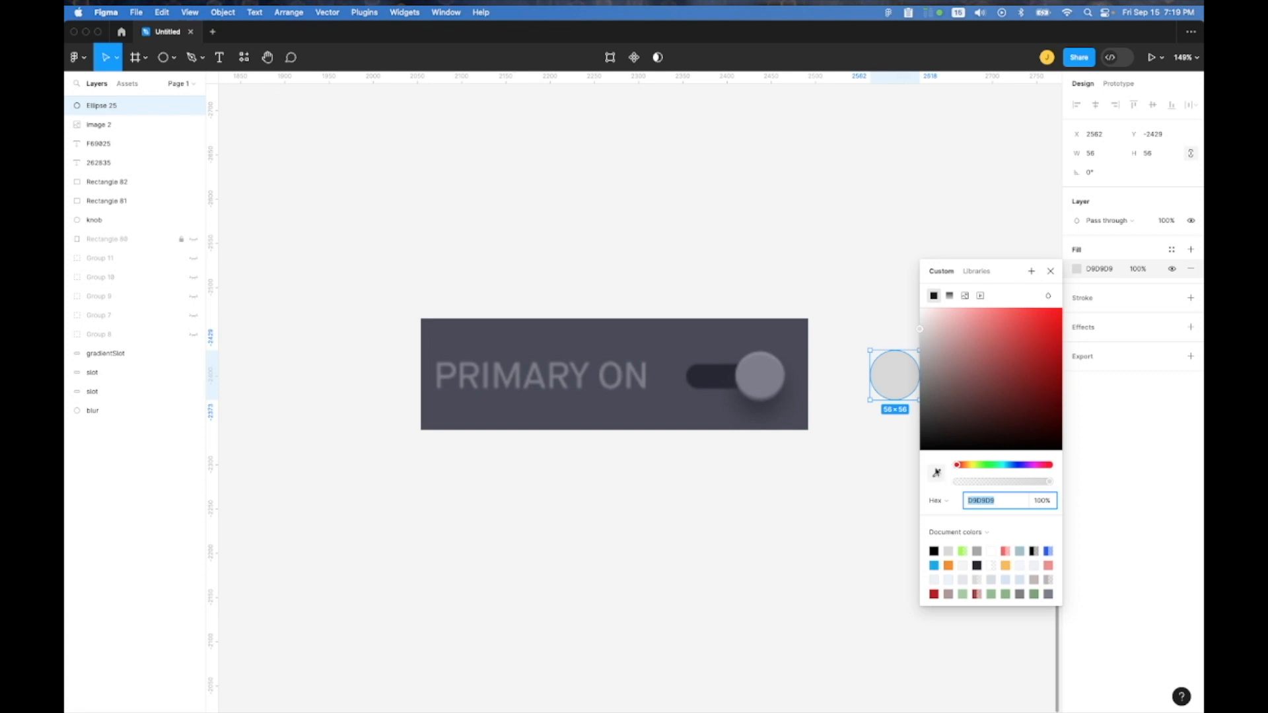
{"action": "left_click", "coordinate": [780, 385]}
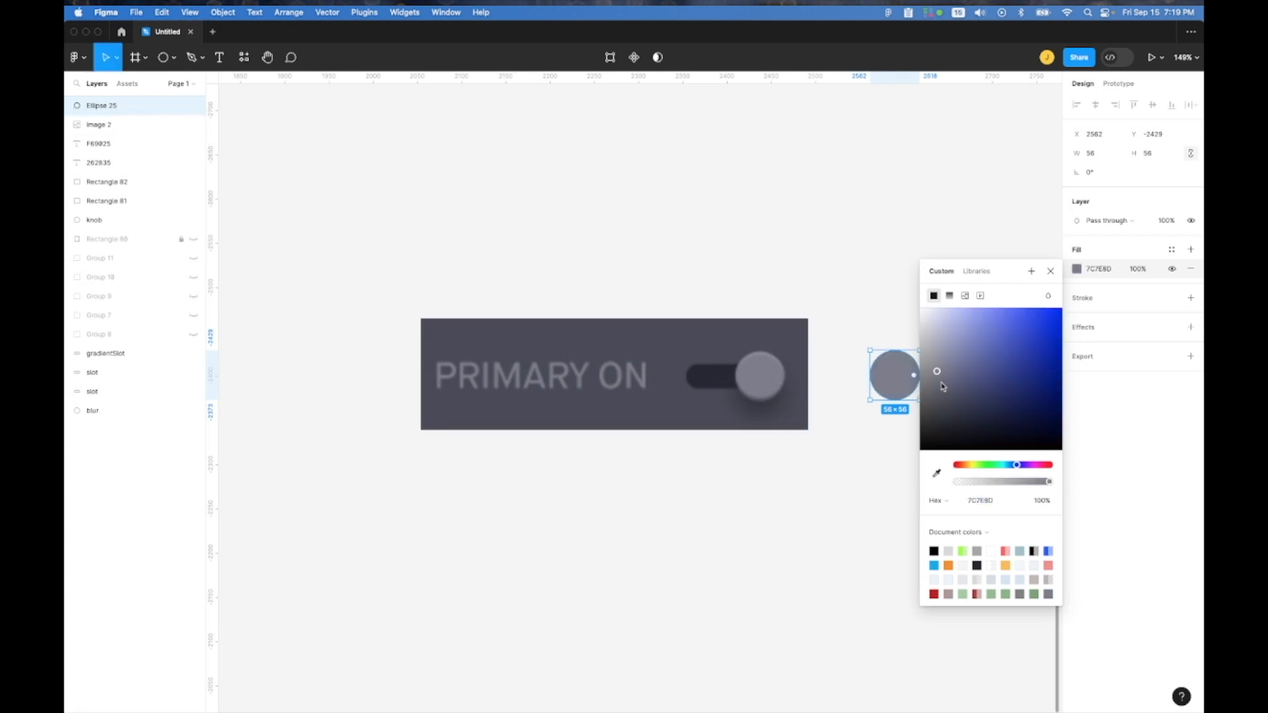
{"action": "left_click", "coordinate": [1050, 270]}
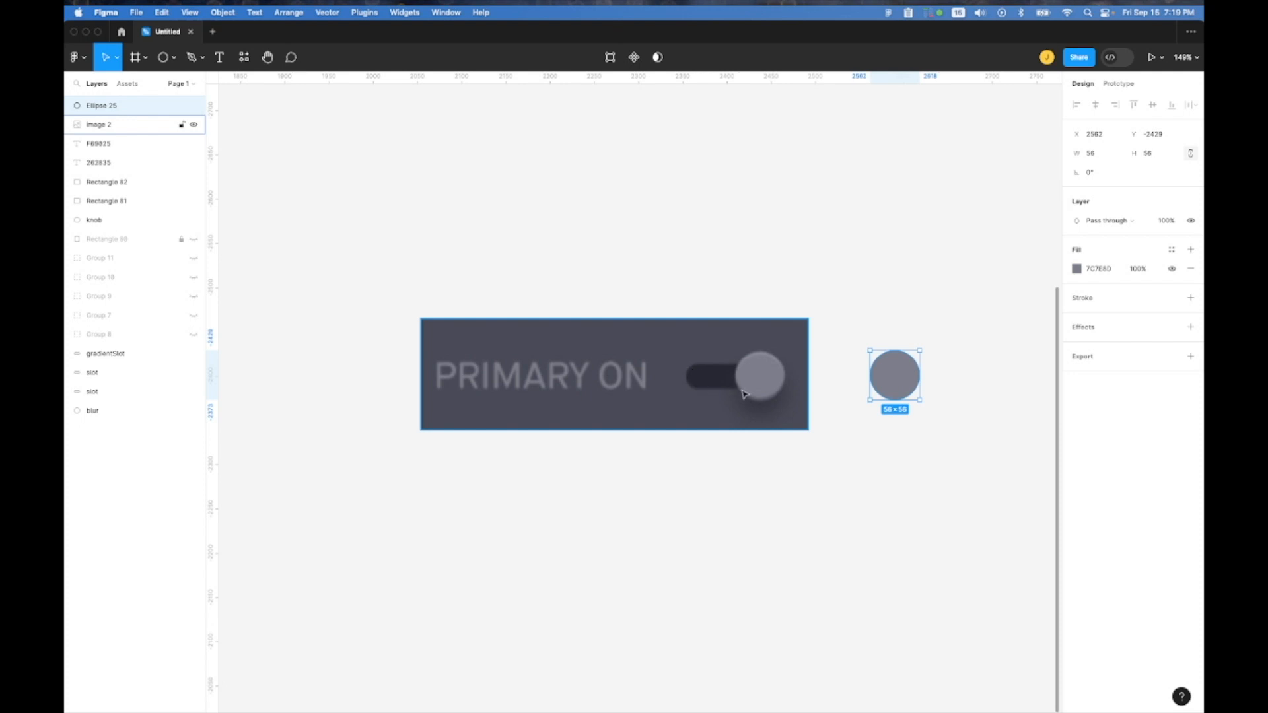
Draw a rectangle about 96 × 32 from the toggle's slot, place it beside the grey circle, and set its corner radius to 16
{"action": "left_click", "coordinate": [173, 57]}
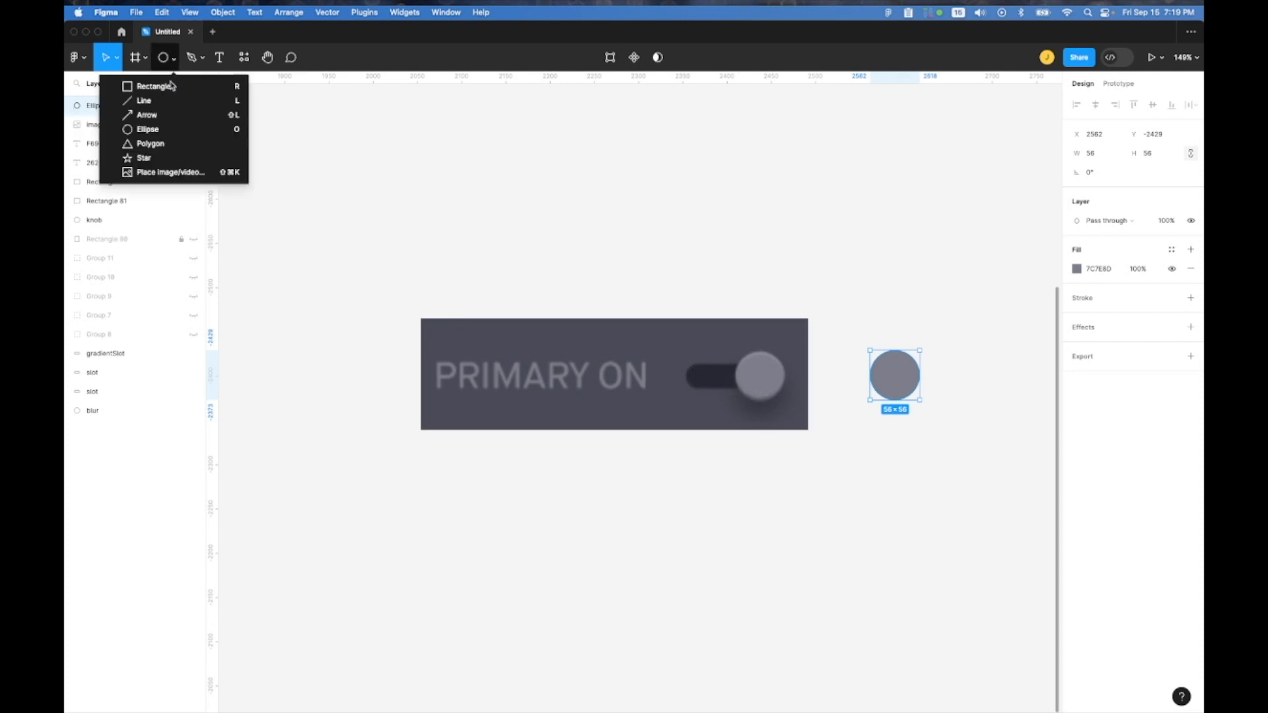
{"action": "left_click", "coordinate": [152, 85]}
{"action": "mouse_move", "coordinate": [684, 362]}
{"action": "left_mouse_down"}
{"action": "mouse_move", "coordinate": [765, 391]}
{"action": "mouse_move", "coordinate": [744, 379]}
{"action": "mouse_move", "coordinate": [976, 382]}
{"action": "left_mouse_up"}
{"action": "left_click", "coordinate": [1077, 268]}
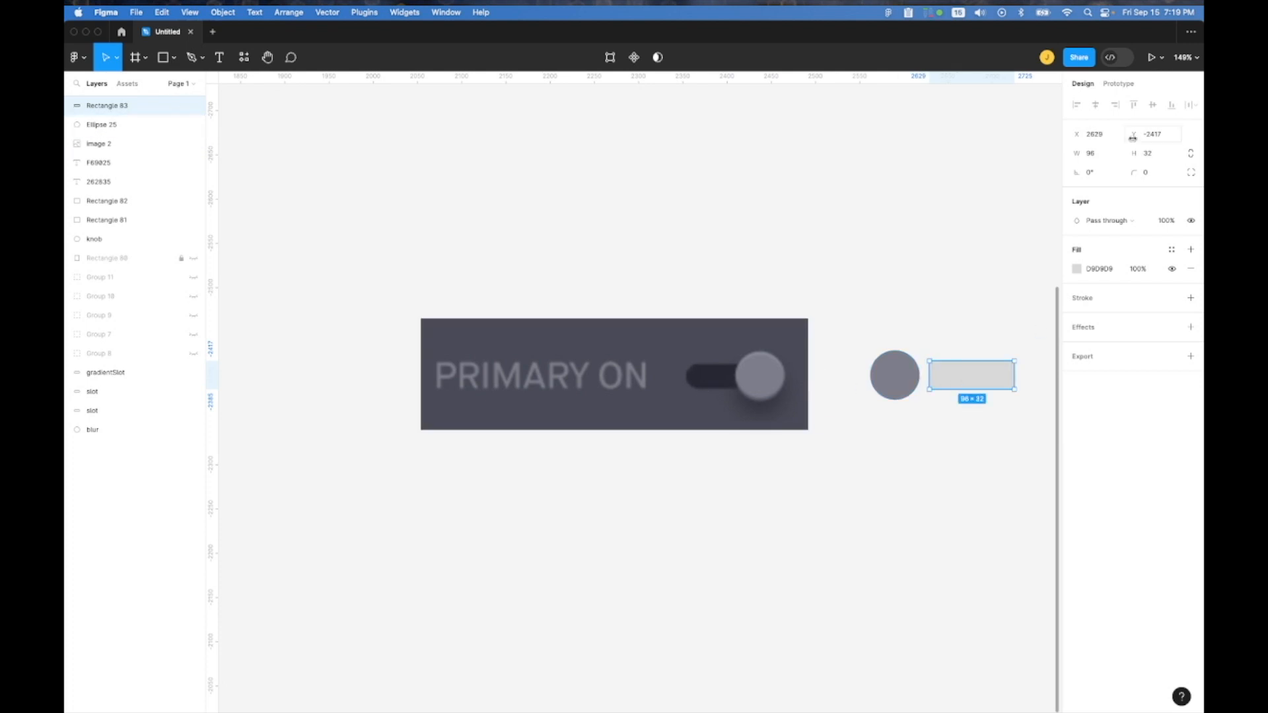
{"action": "left_click", "coordinate": [1158, 156]}
{"action": "left_click", "coordinate": [1156, 177]}
{"action": "type", "text": "16"}
{"action": "key", "text": "Tab"}
Fill the rounded slot shape with the dark colour 262835 sampled from the slot in the reference image
{"action": "left_click", "coordinate": [1078, 270]}
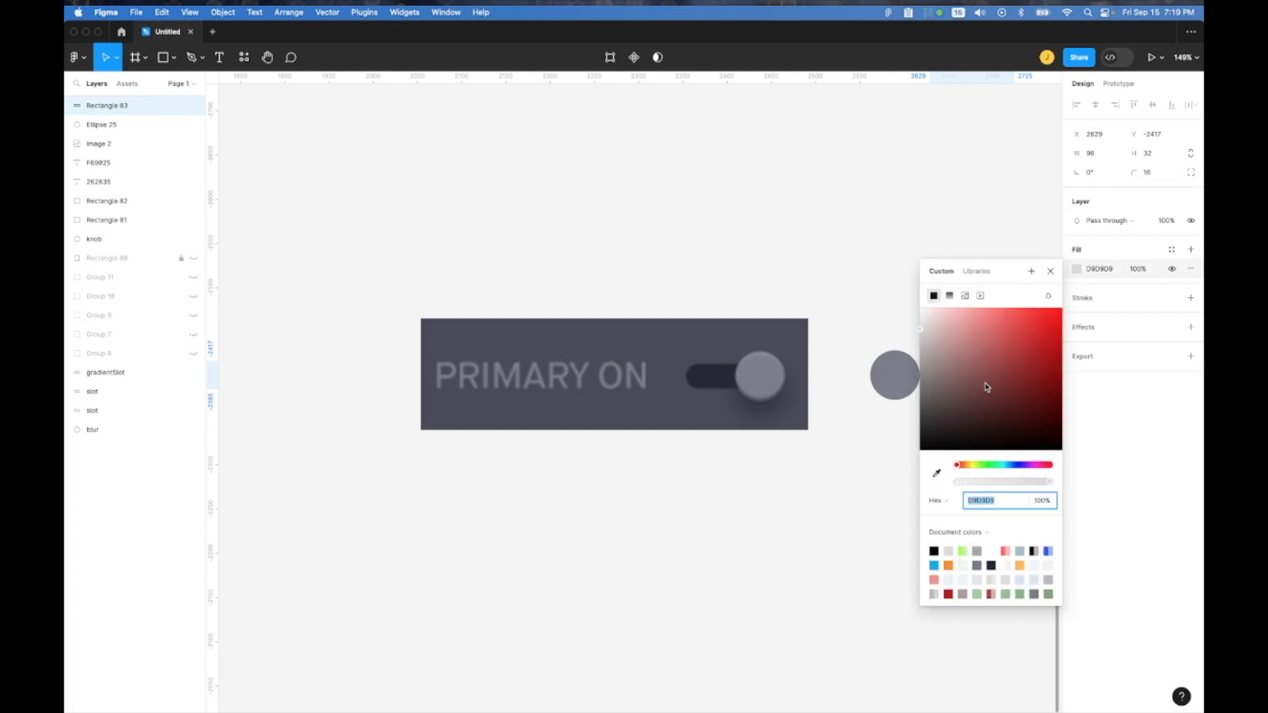
{"action": "left_click", "coordinate": [937, 473]}
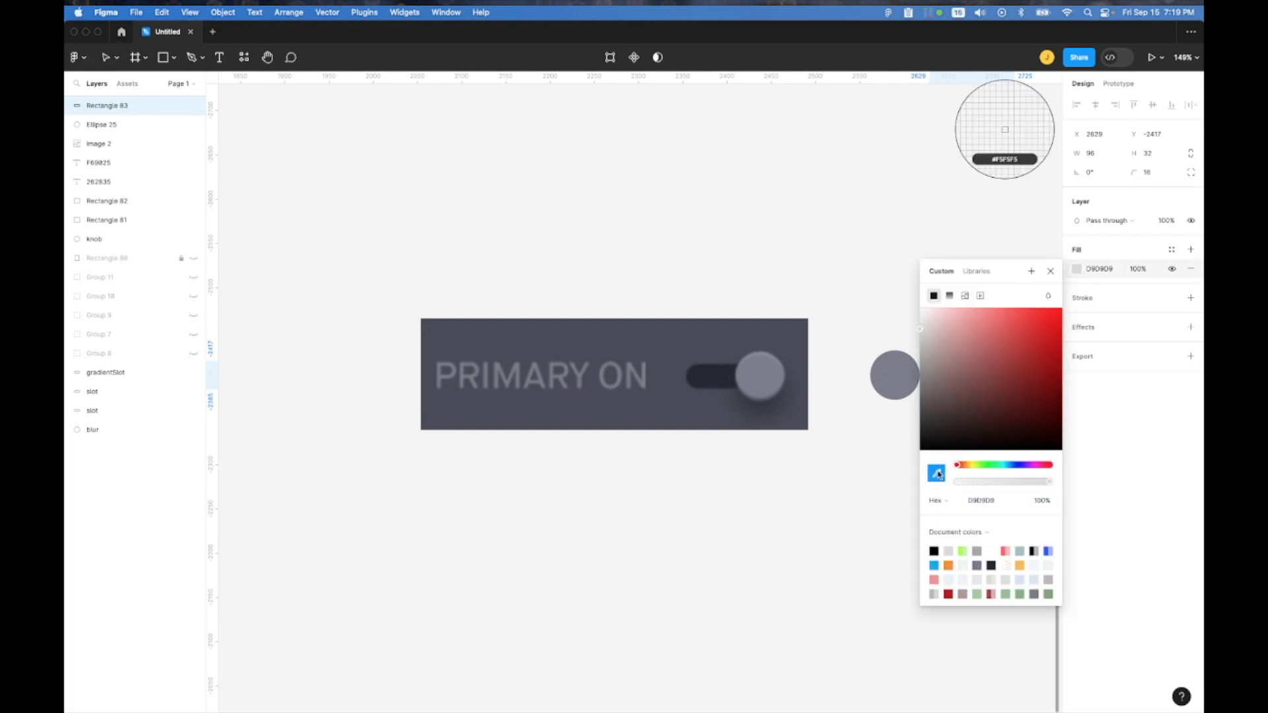
{"action": "left_click", "coordinate": [707, 368]}
{"action": "left_click", "coordinate": [1052, 270]}
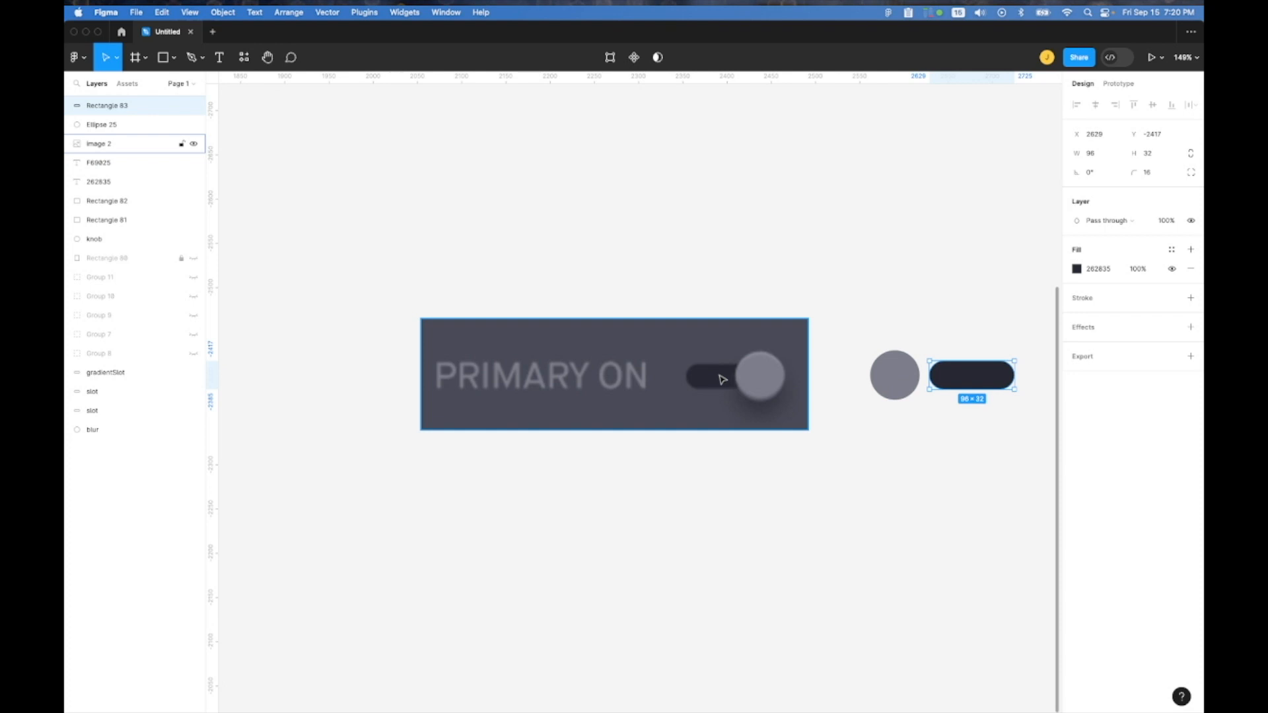
Duplicate the dark slot shape directly below the original and fill the copy with the orange document colour F69025
{"action": "key", "text": "super+Tab"}
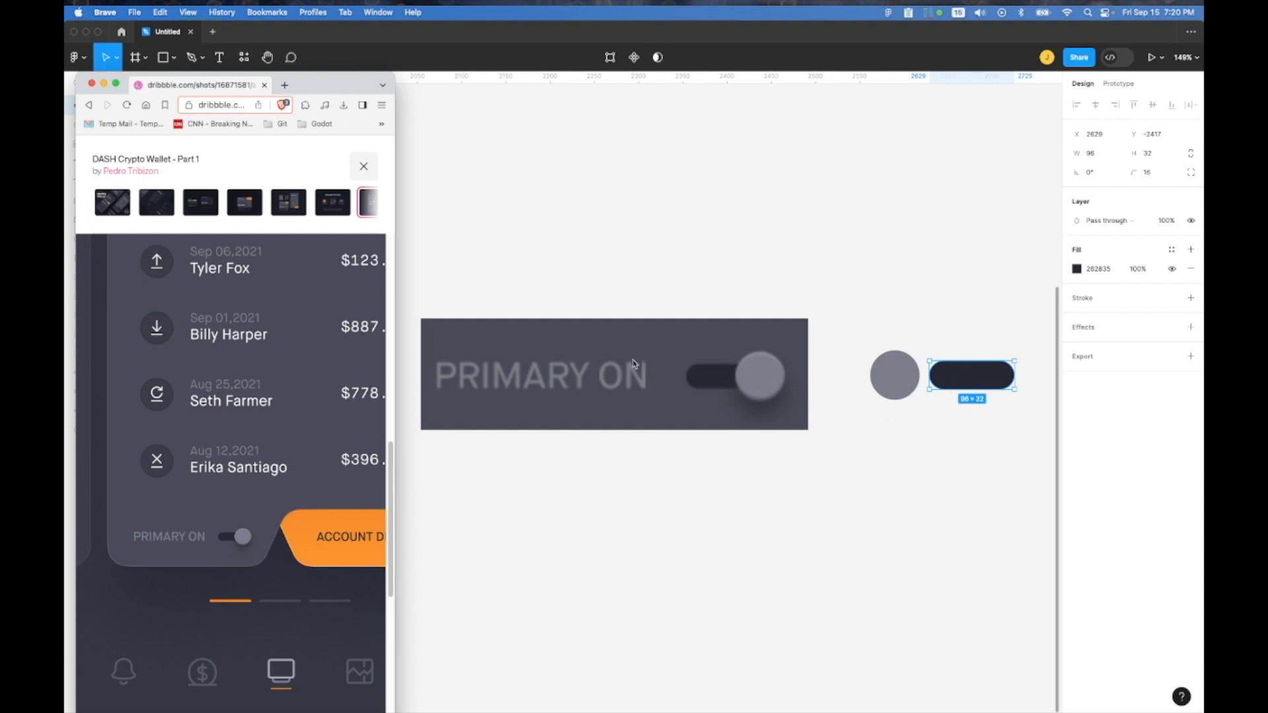
{"action": "left_click_drag", "start_coordinate": [952, 377], "coordinate": [984, 462]}
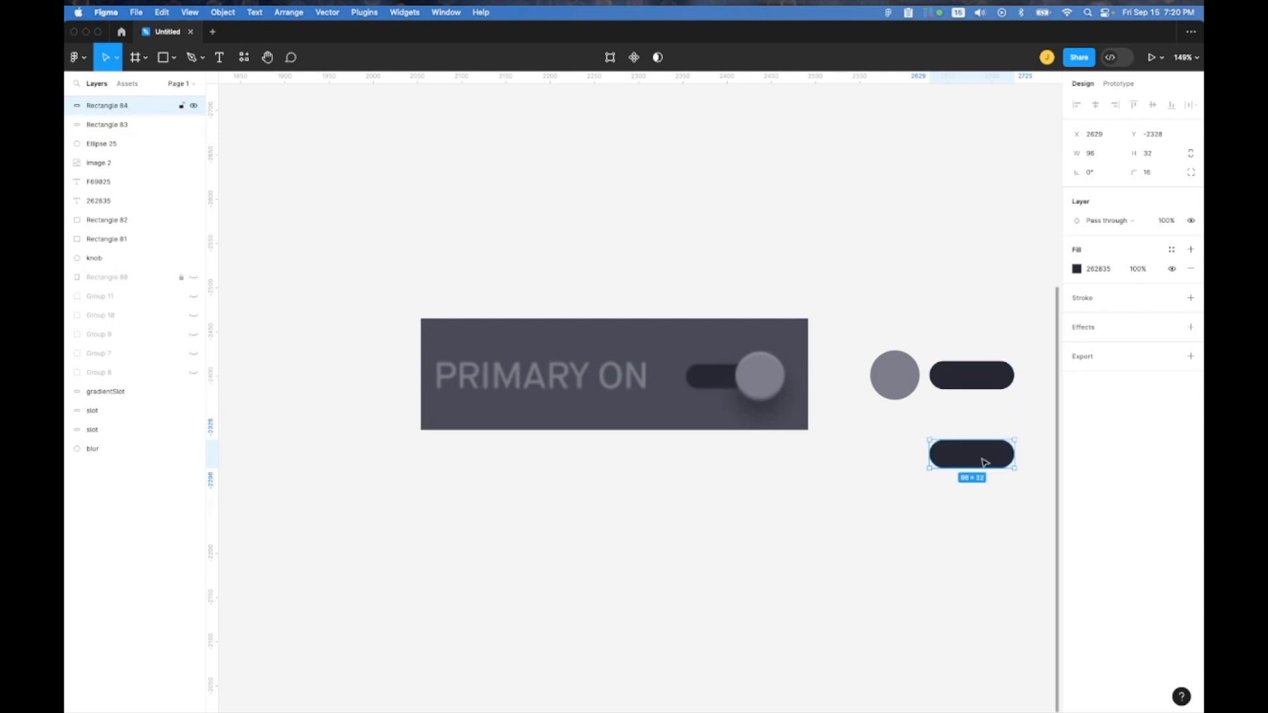
{"action": "left_click", "coordinate": [1077, 269]}
{"action": "left_click", "coordinate": [963, 566]}
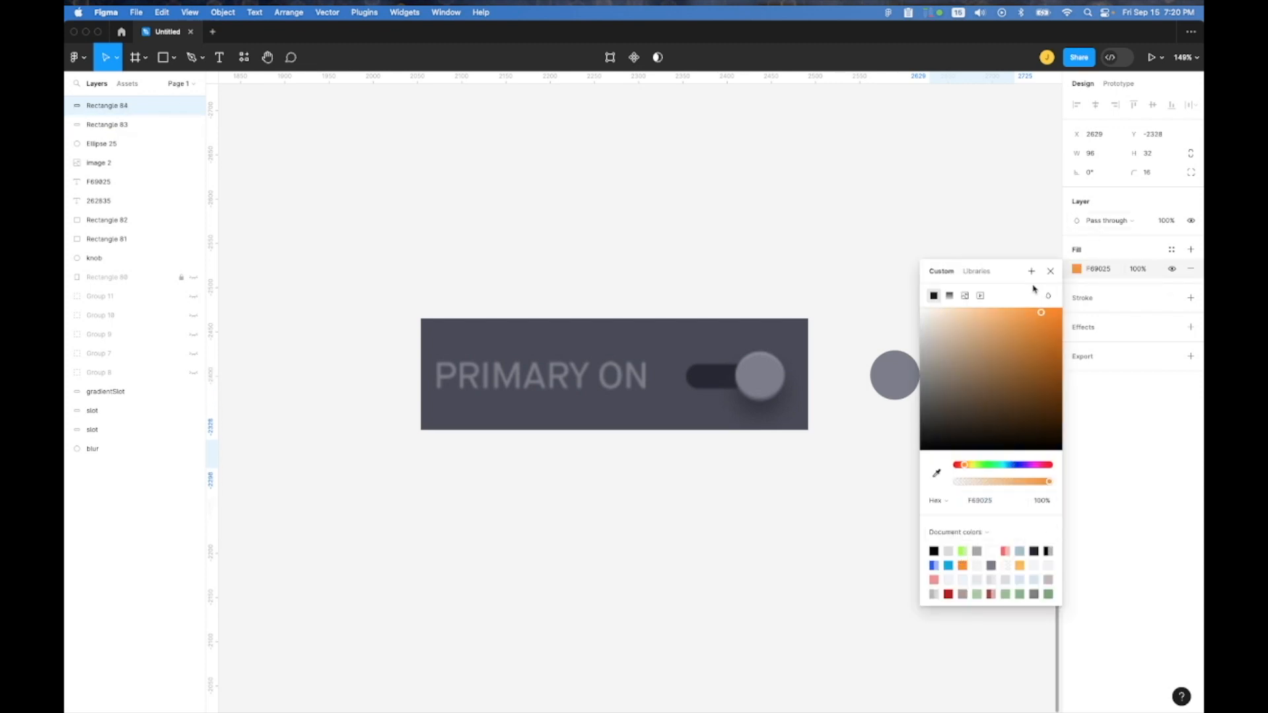
{"action": "left_click", "coordinate": [1050, 270]}
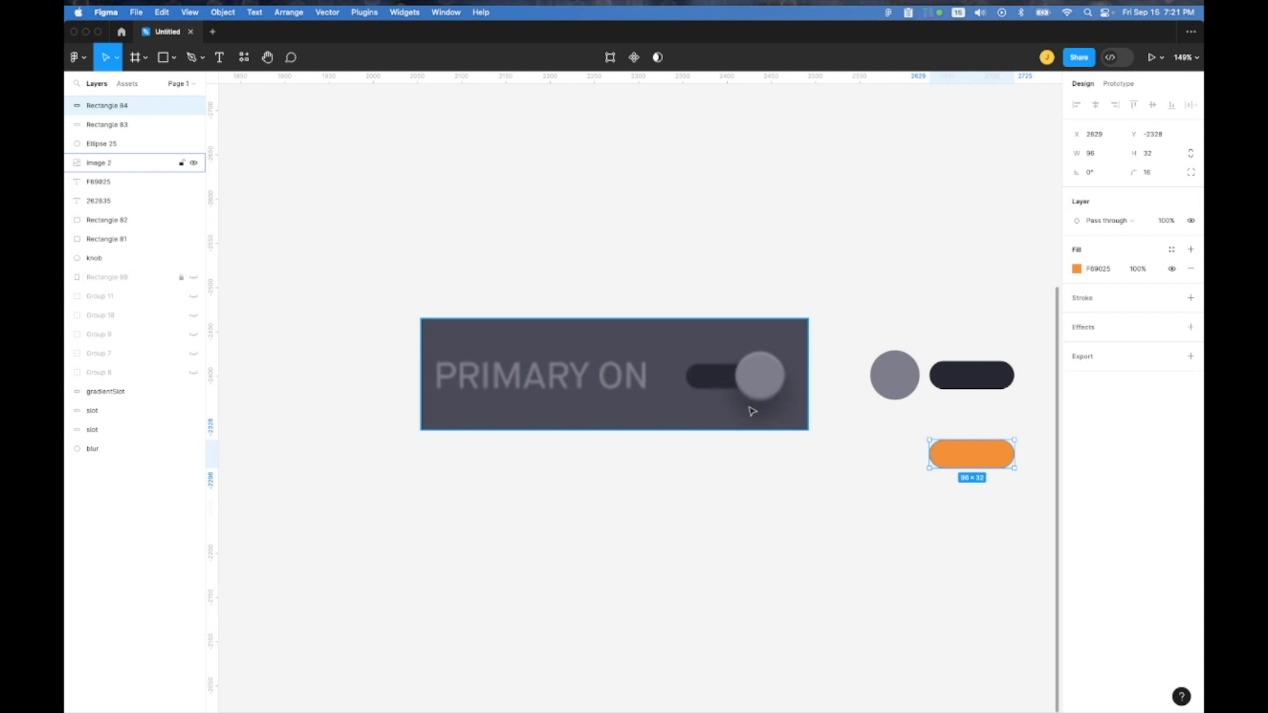
Duplicate the grey knob circle directly below the original and fill the copy with black, 000000
{"action": "left_click", "coordinate": [900, 379]}
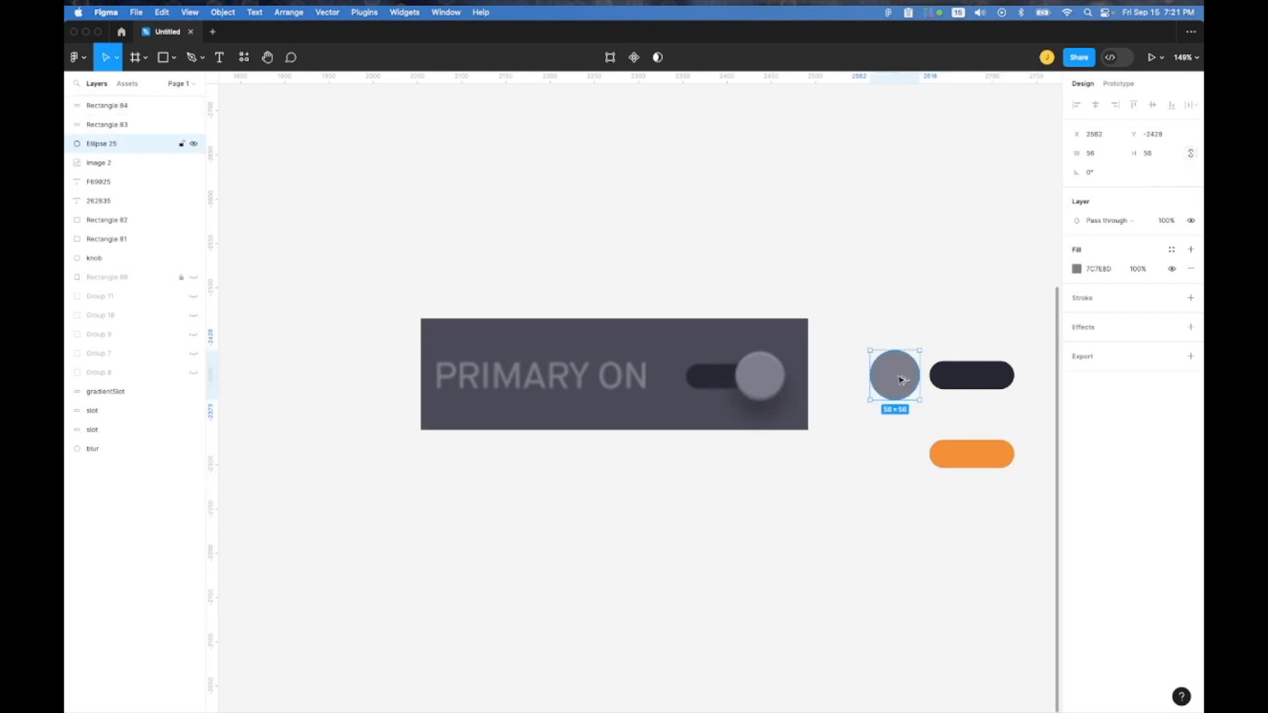
{"action": "left_click_drag", "start_coordinate": [900, 379], "coordinate": [905, 453], "text": "alt"}
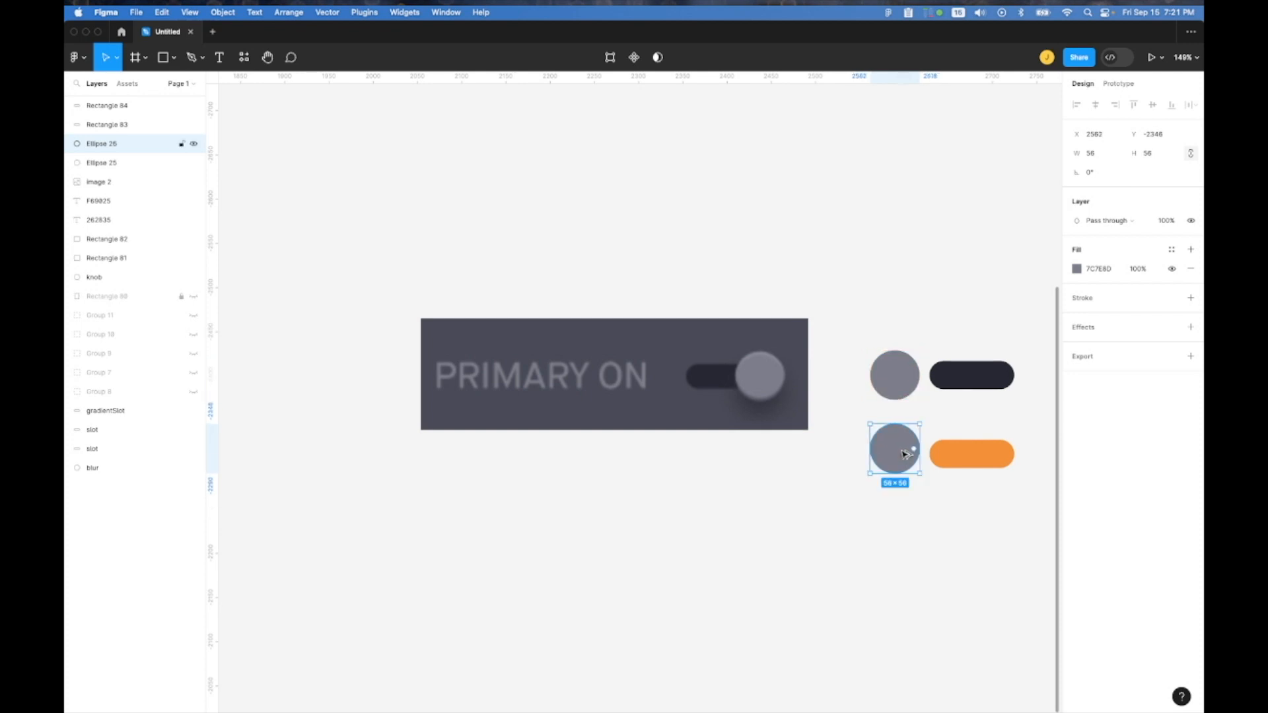
{"action": "left_click", "coordinate": [1078, 269]}
{"action": "left_click_drag", "start_coordinate": [993, 422], "coordinate": [902, 475]}
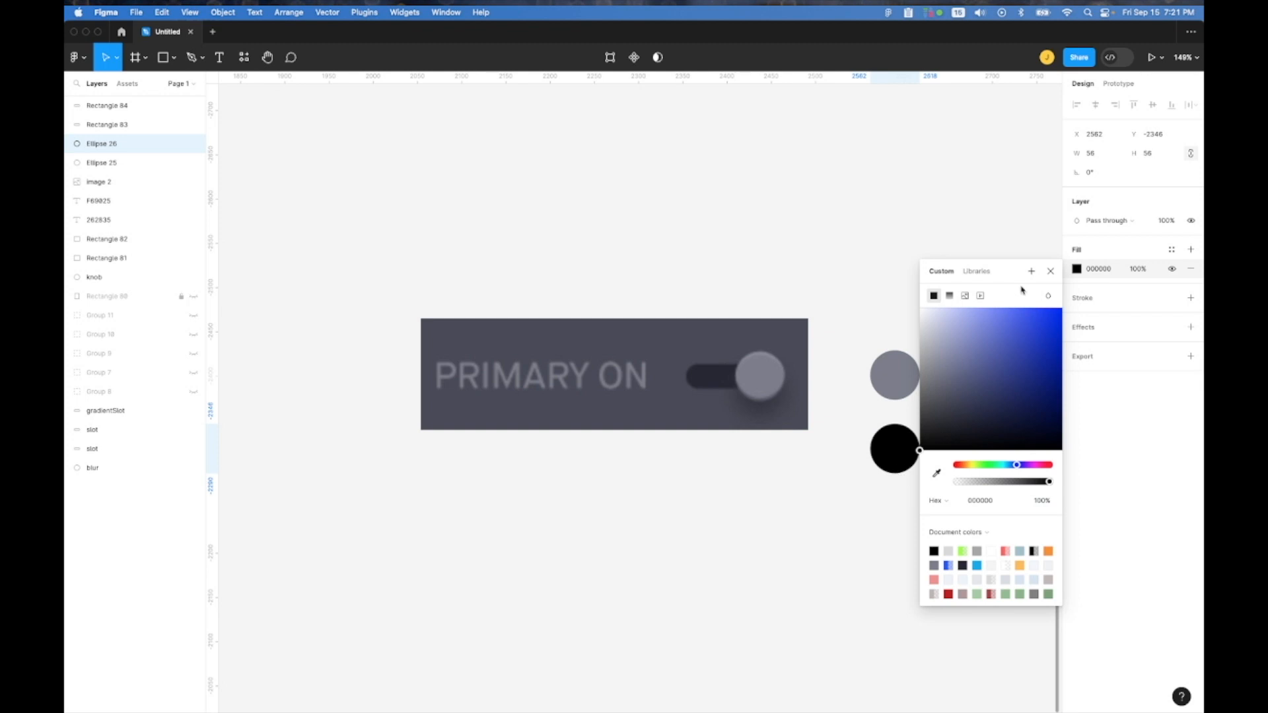
{"action": "left_click", "coordinate": [1051, 271]}
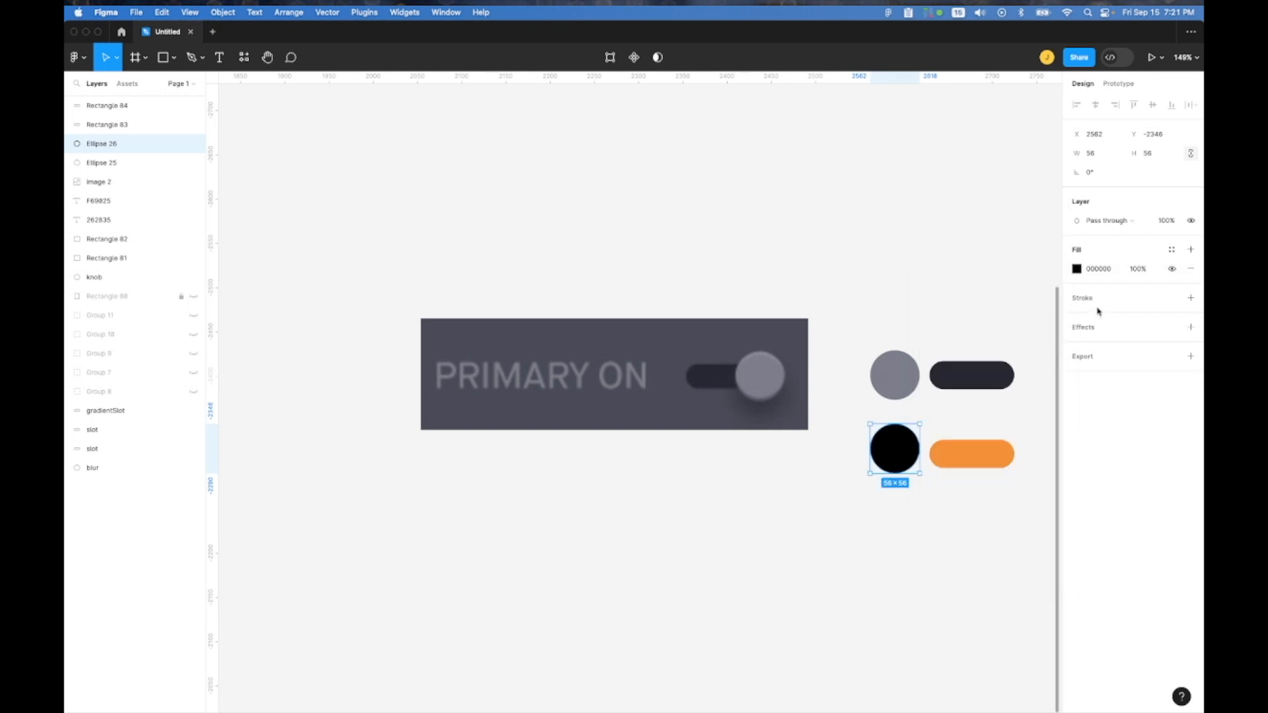
Give the black circle a layer blur of 31 and enlarge it to about 83 × 83
{"action": "left_click", "coordinate": [1191, 327]}
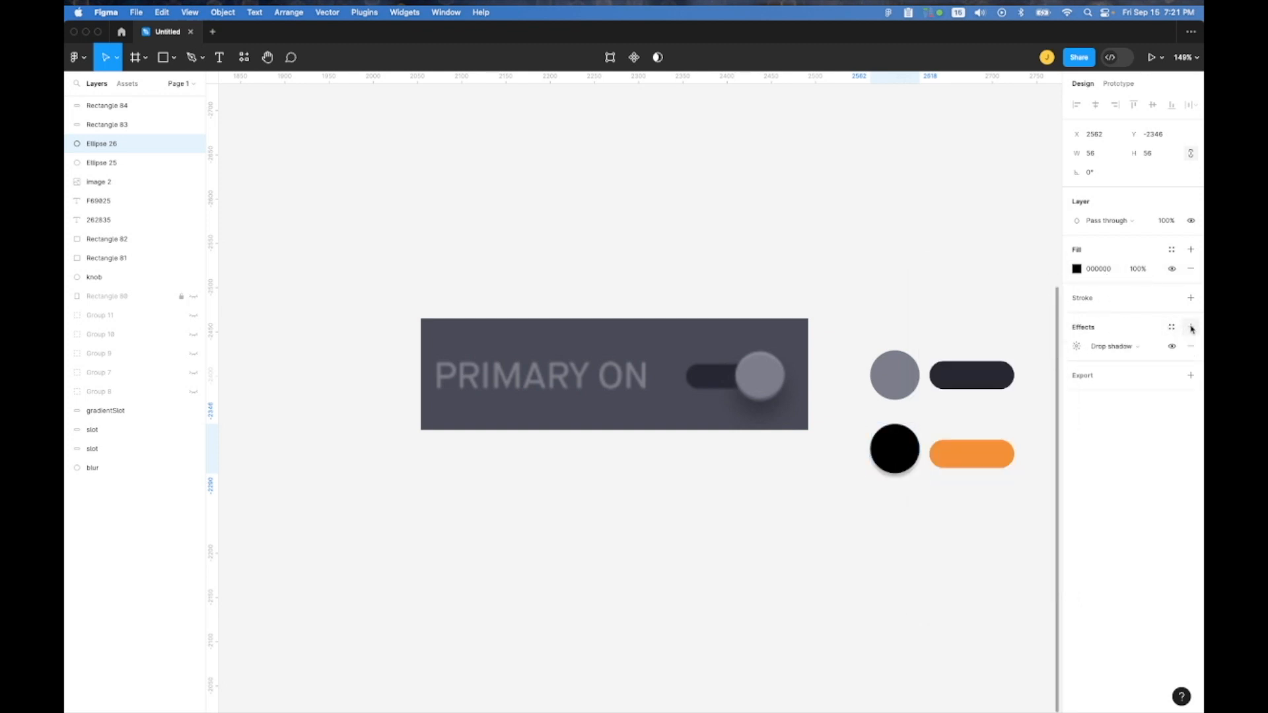
{"action": "left_click", "coordinate": [1149, 349]}
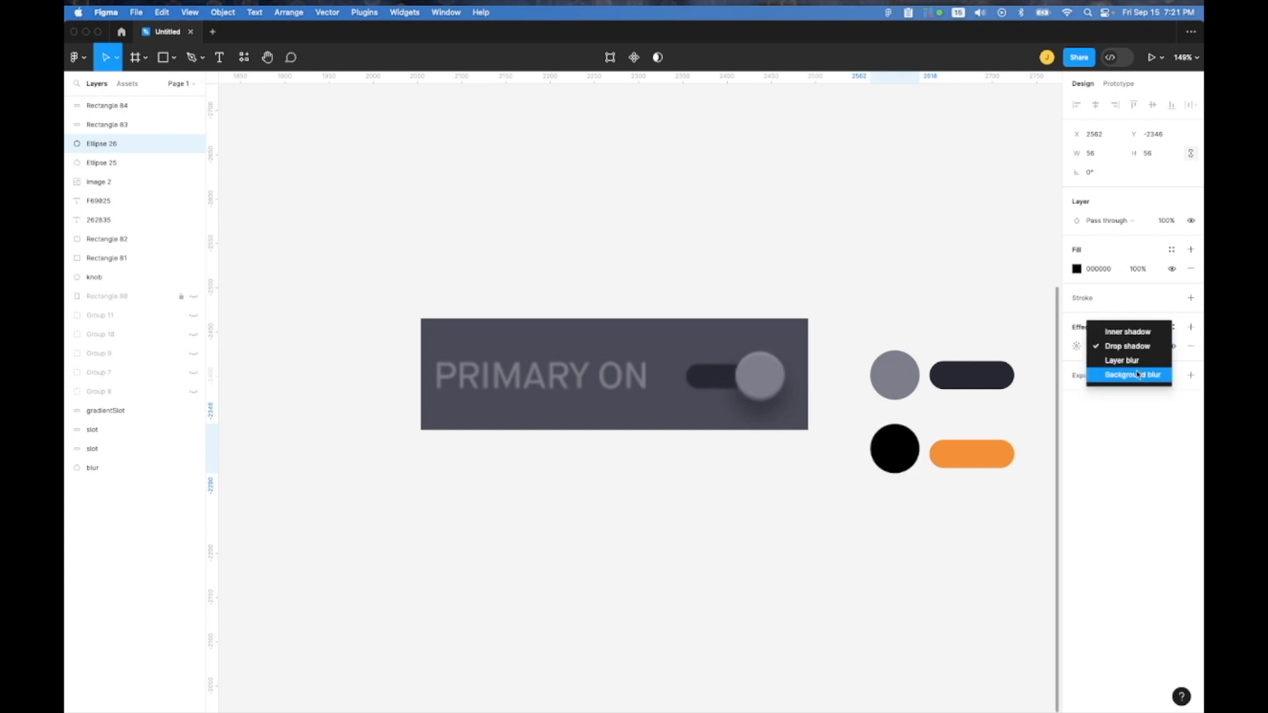
{"action": "left_click", "coordinate": [1129, 364]}
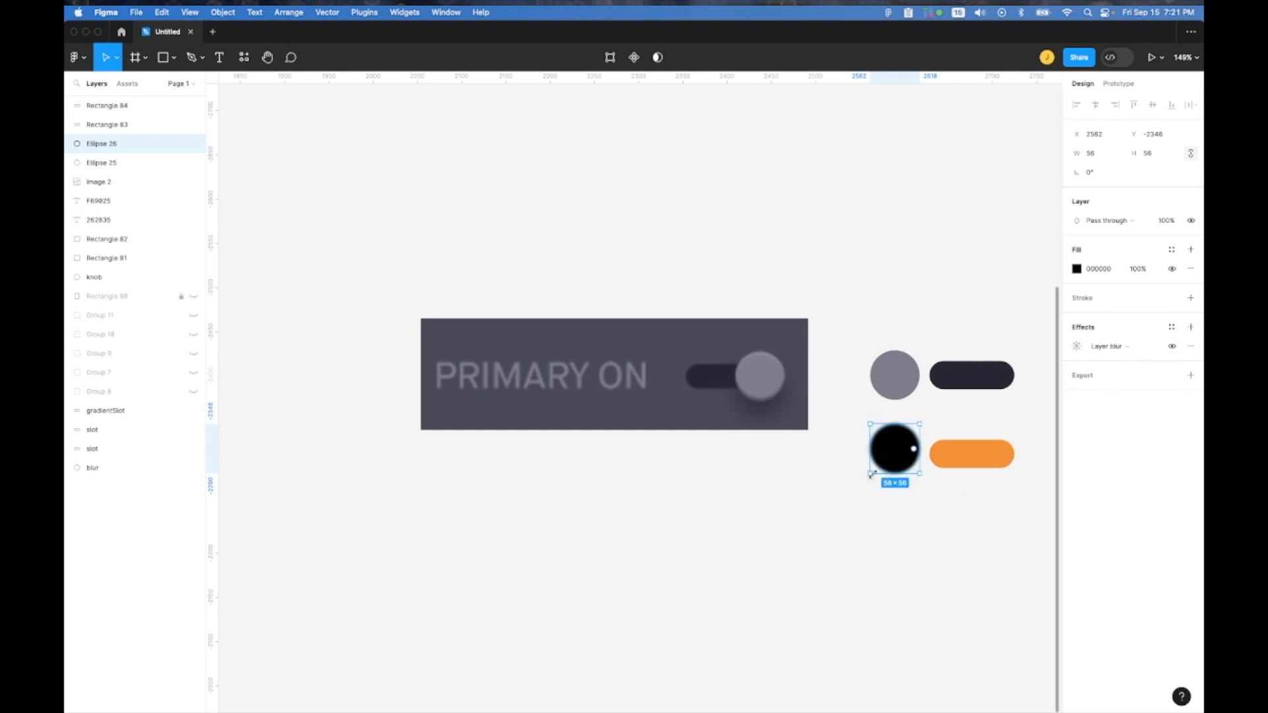
{"action": "left_click_drag", "start_coordinate": [871, 473], "coordinate": [847, 498]}
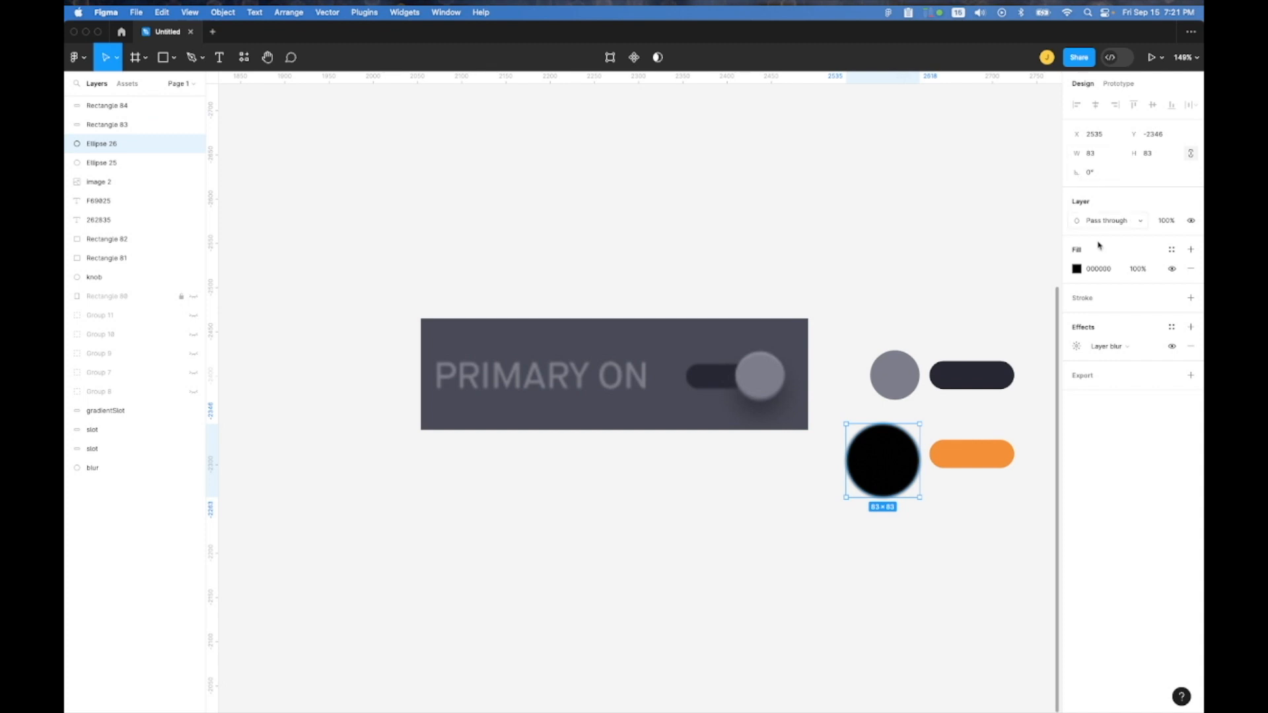
{"action": "left_click", "coordinate": [1078, 347]}
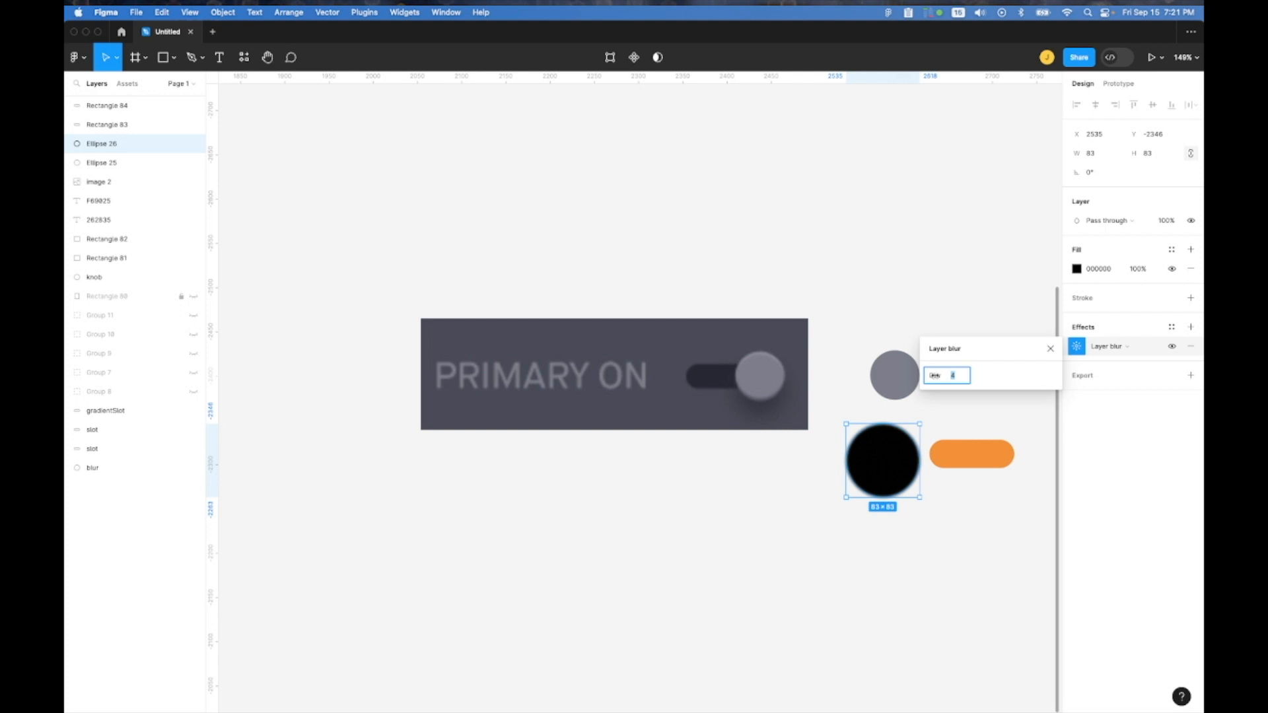
{"action": "left_click_drag", "start_coordinate": [936, 375], "coordinate": [114, 376]}
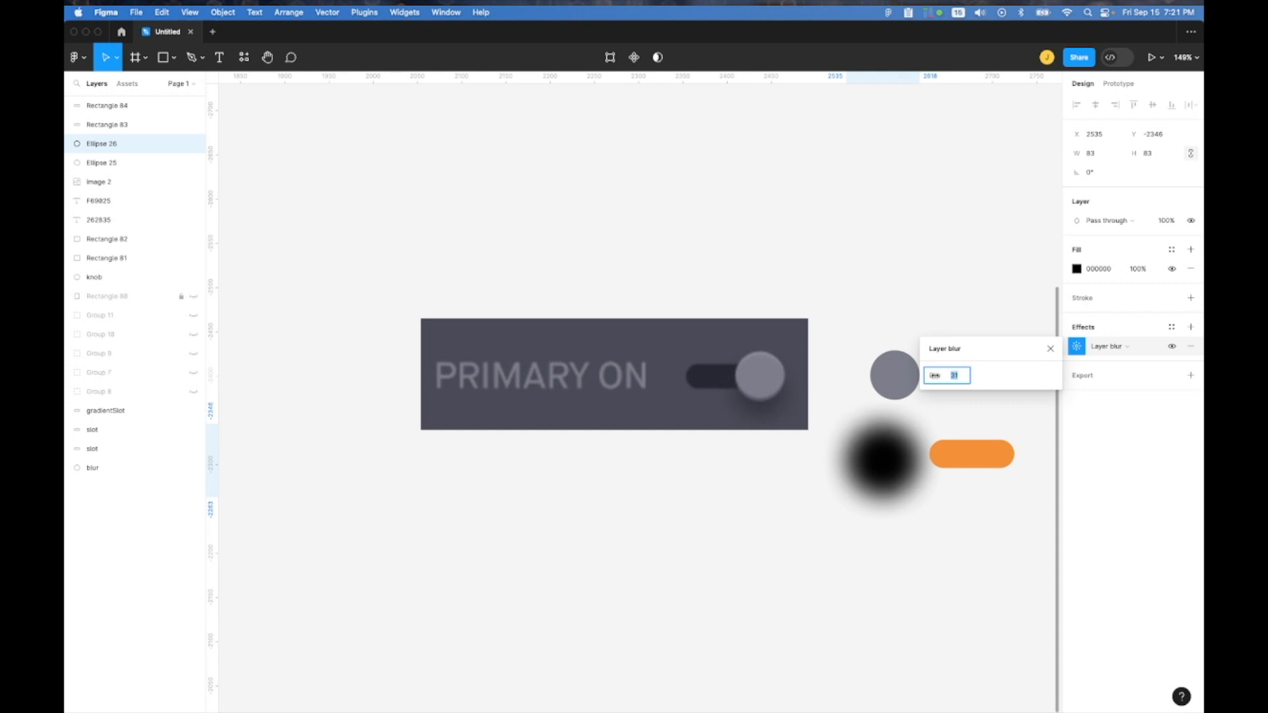
{"action": "left_click", "coordinate": [1051, 349]}
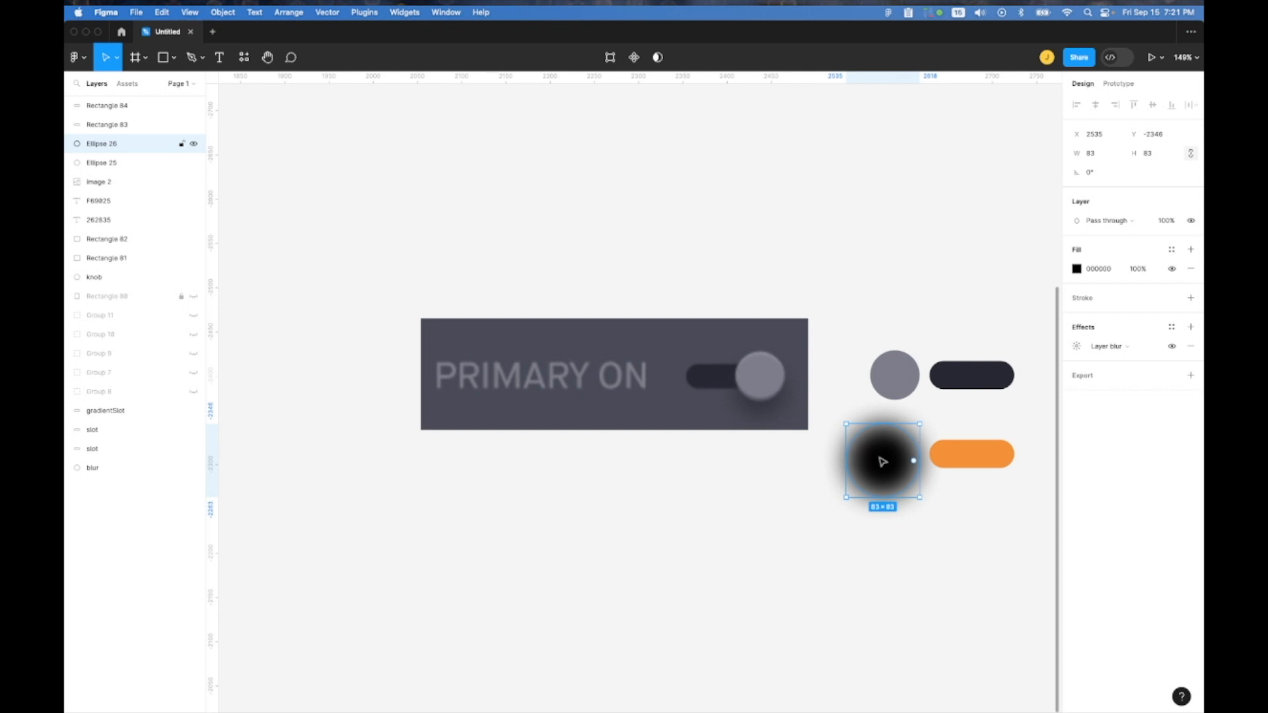
Move the reference image to X 1909, Y -2472 and reposition the grey knob circle at X 2535, Y -2433
{"action": "left_click_drag", "start_coordinate": [690, 357], "coordinate": [563, 352]}
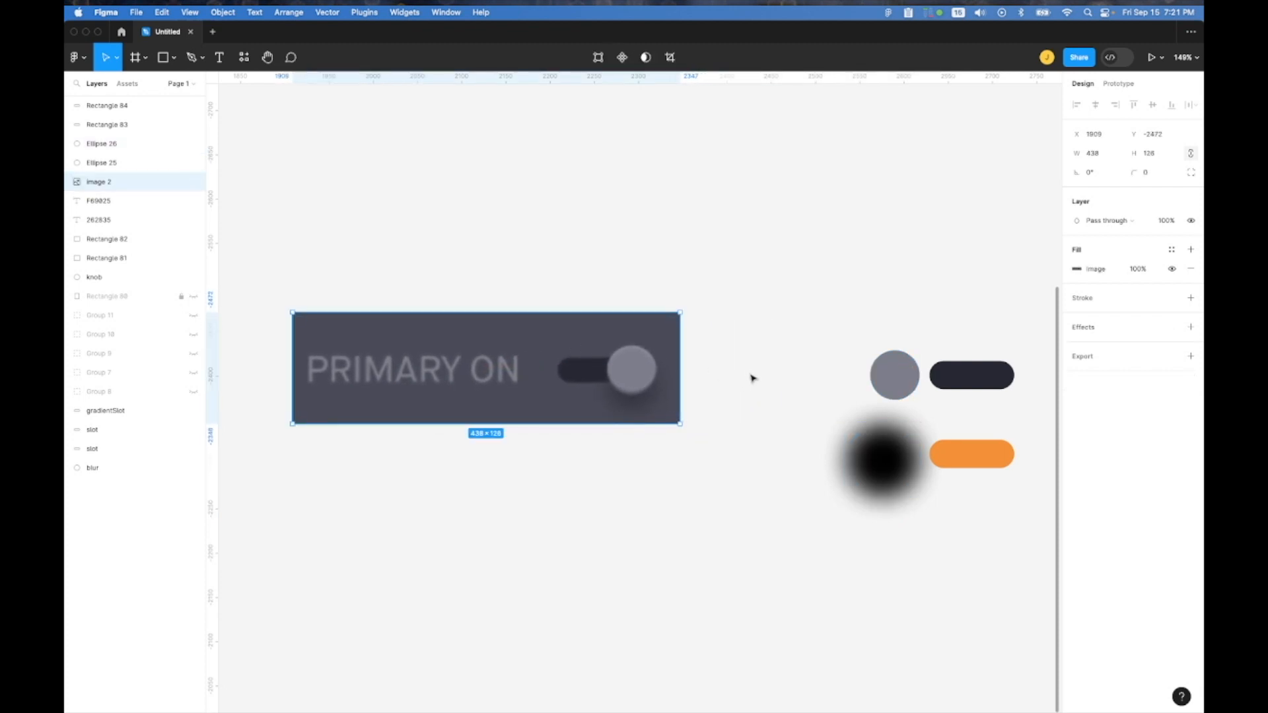
{"action": "scroll", "coordinate": [895, 370], "scroll_direction": "up", "scroll_amount": 5, "text": "ctrl"}
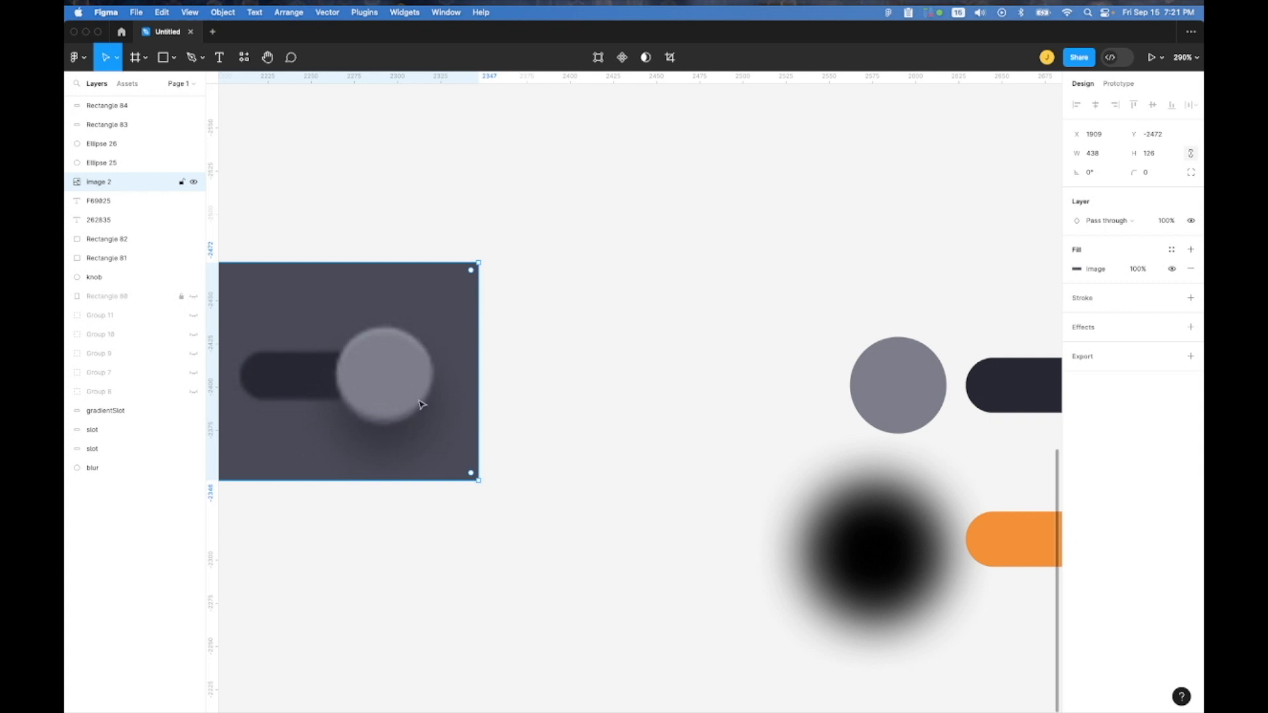
{"action": "left_click", "coordinate": [919, 388]}
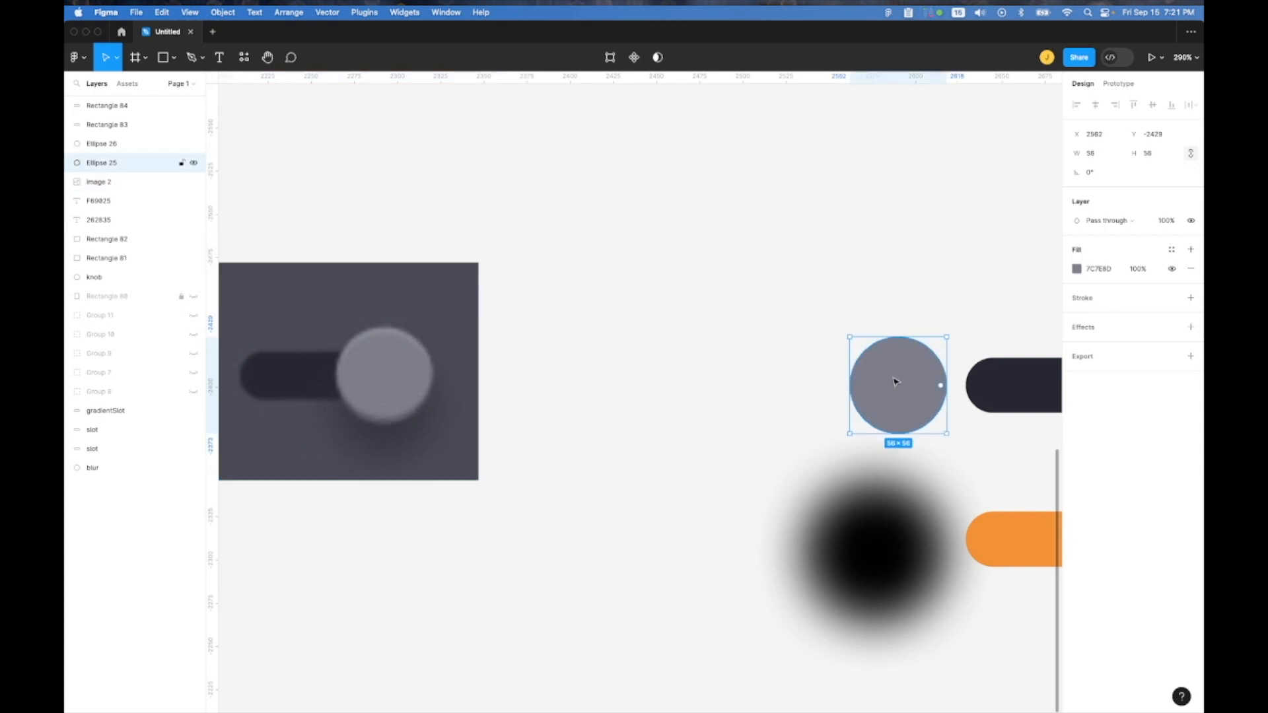
{"action": "left_click_drag", "start_coordinate": [896, 382], "coordinate": [849, 375]}
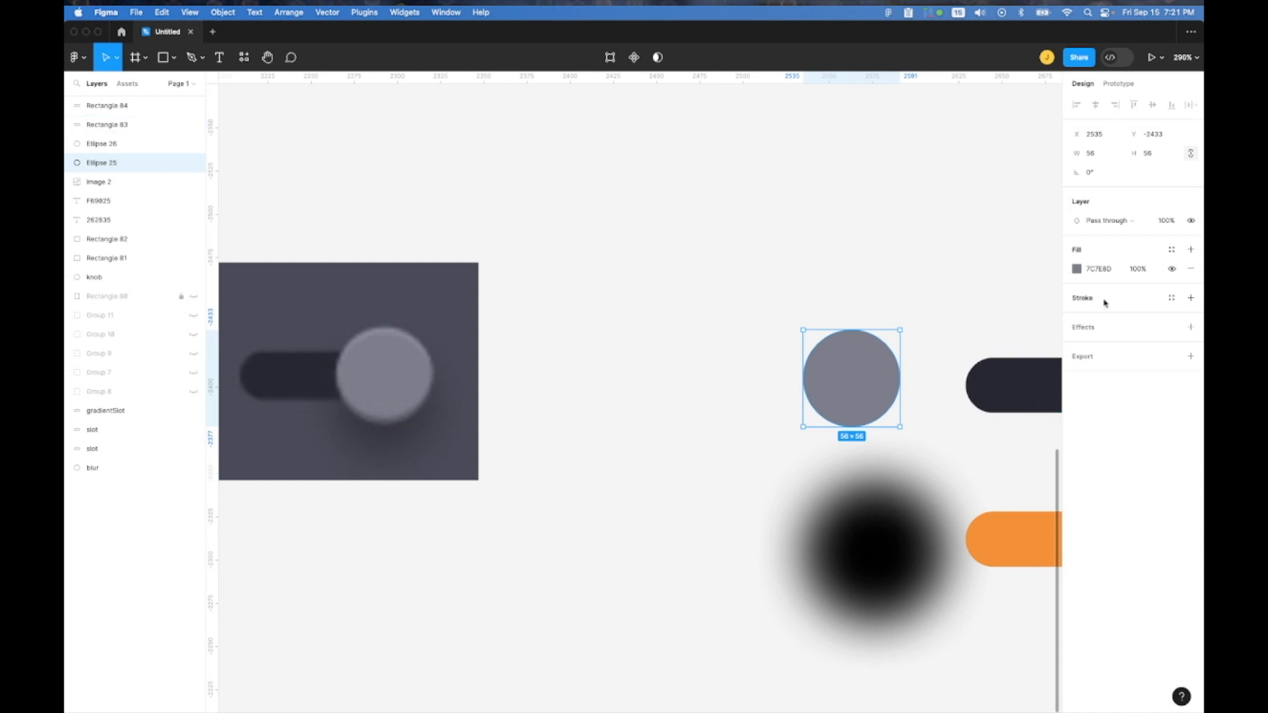
Give the grey knob circle a black inner shadow at 25% with a Y offset of -4 and blur of 3
{"action": "left_click", "coordinate": [1191, 327]}
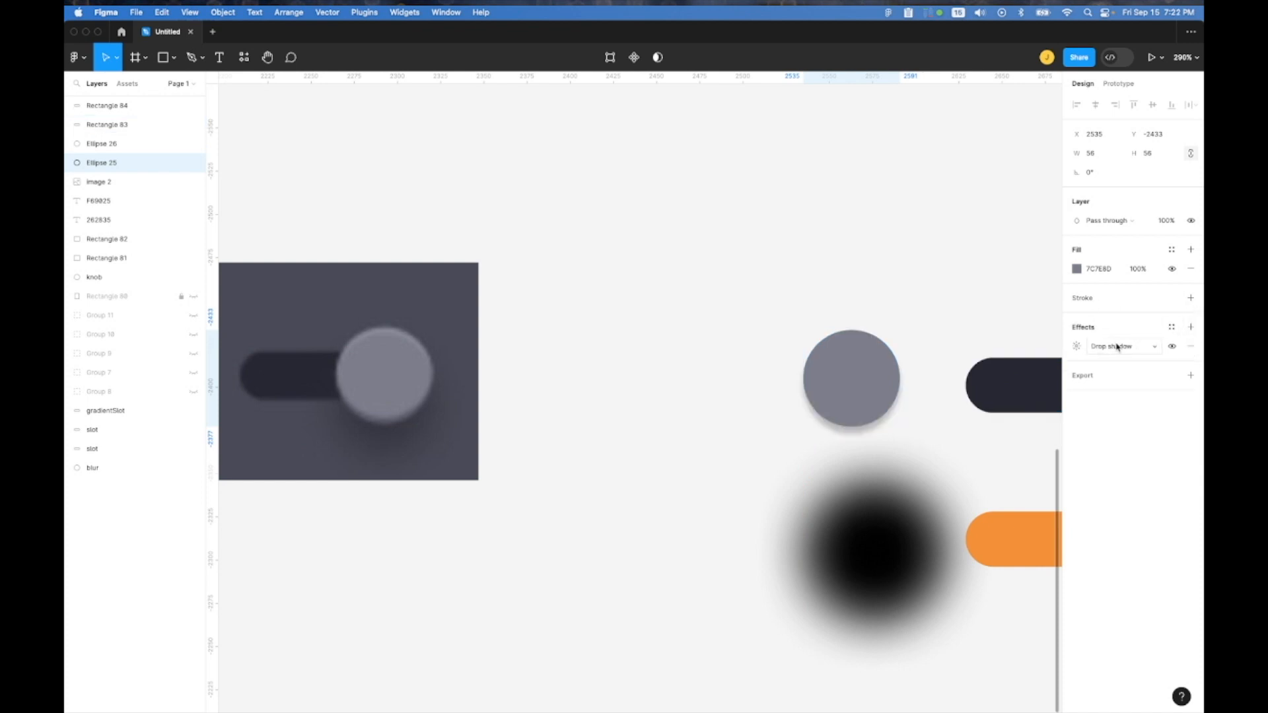
{"action": "left_click", "coordinate": [1154, 348]}
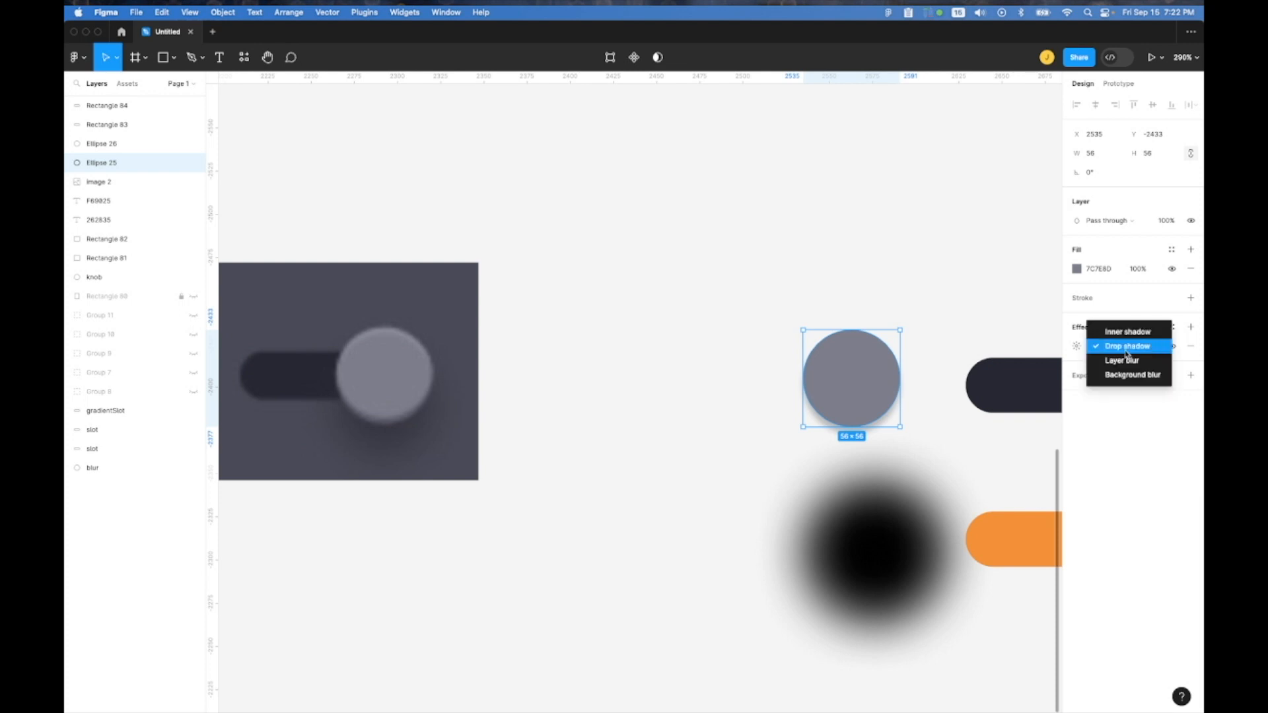
{"action": "left_click", "coordinate": [1118, 337]}
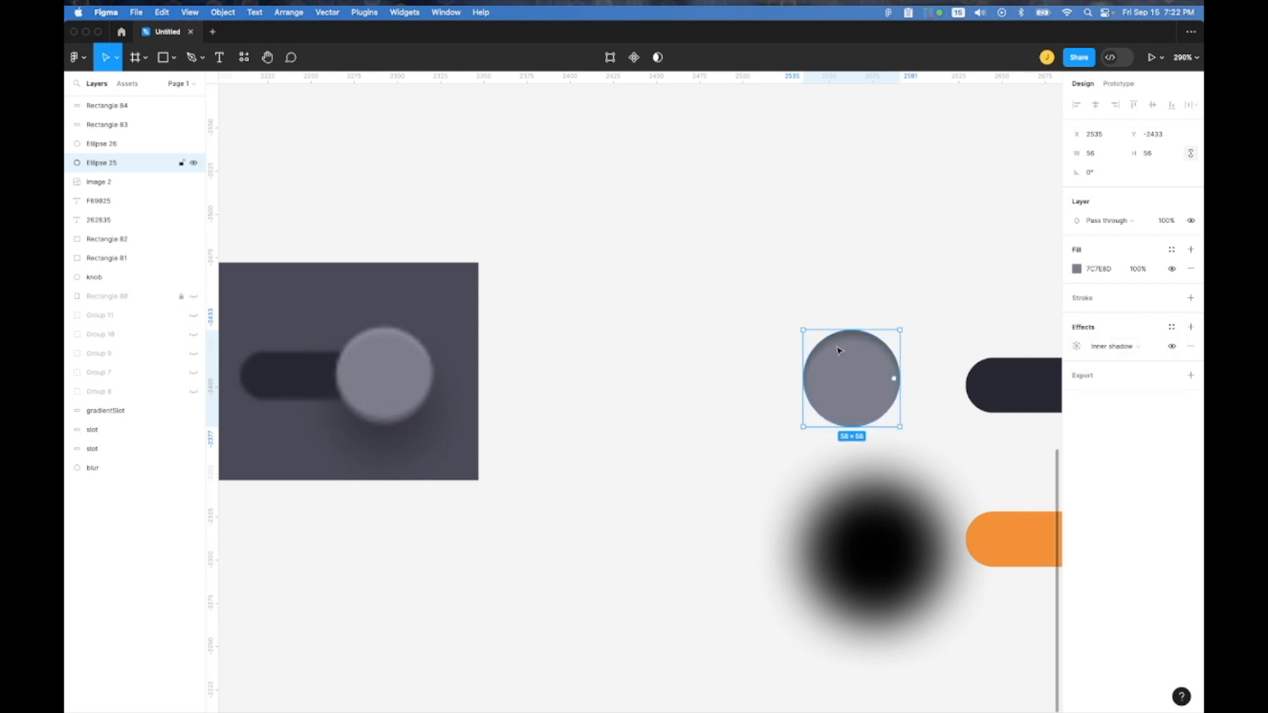
{"action": "left_click", "coordinate": [1076, 346]}
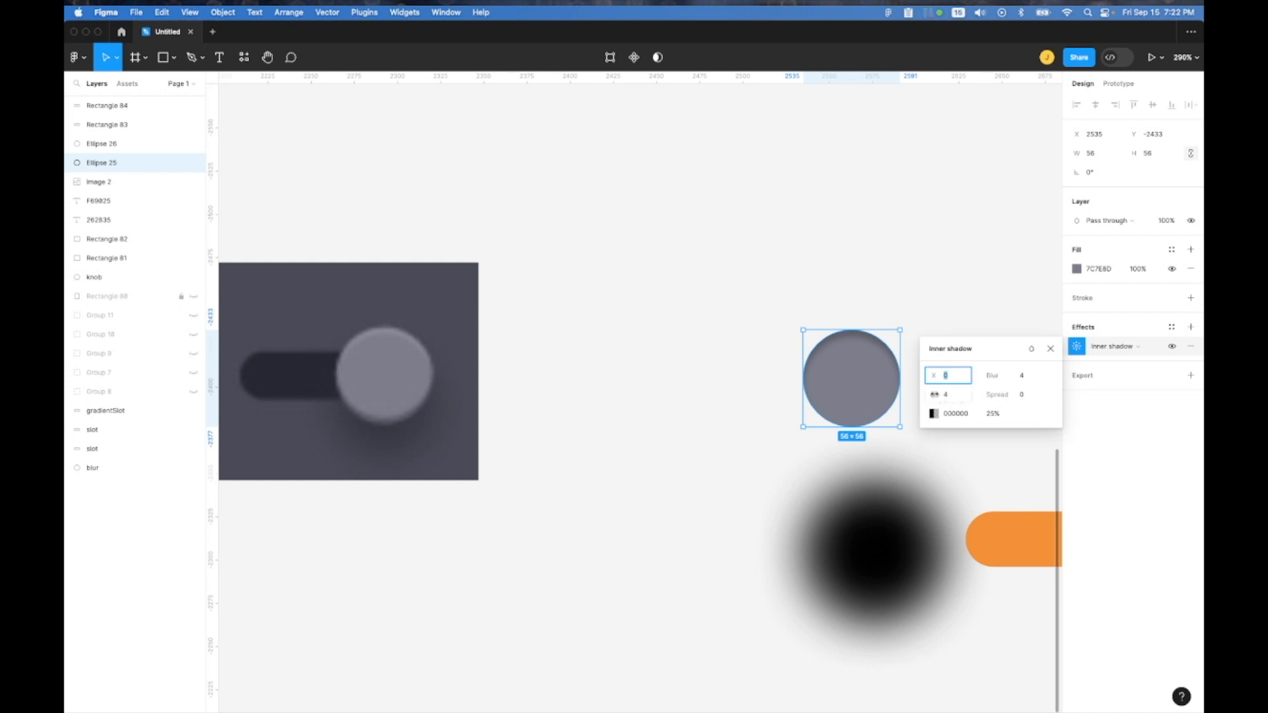
{"action": "left_click_drag", "start_coordinate": [935, 394], "coordinate": [934, 395]}
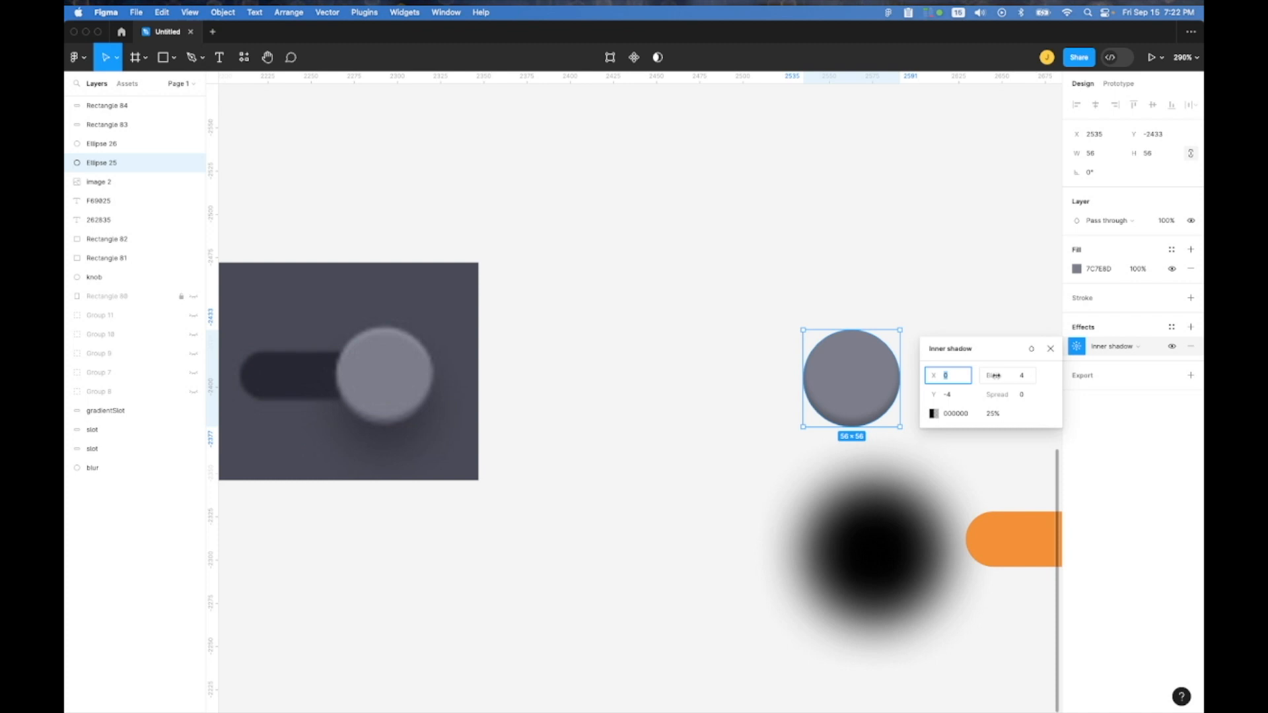
{"action": "mouse_move", "coordinate": [996, 375]}
{"action": "left_mouse_down"}
{"action": "mouse_move", "coordinate": [949, 380]}
{"action": "mouse_move", "coordinate": [984, 381]}
{"action": "left_mouse_up"}
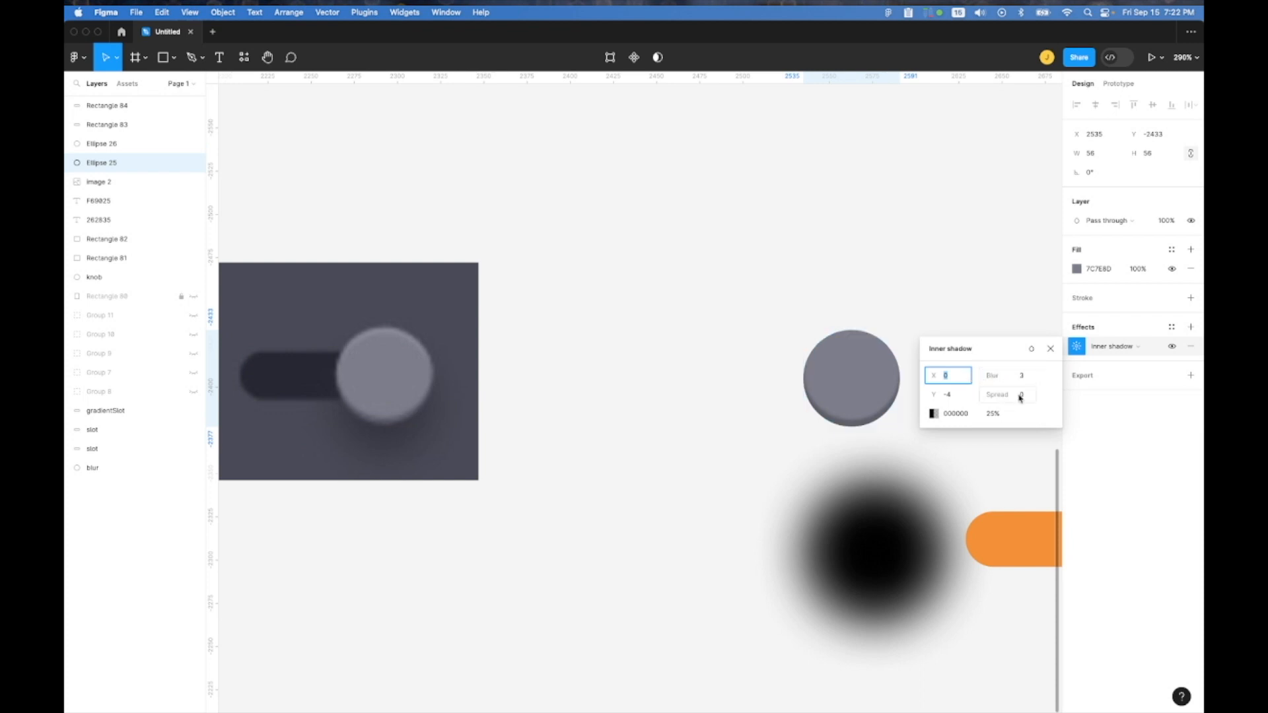
{"action": "left_click", "coordinate": [1051, 348]}
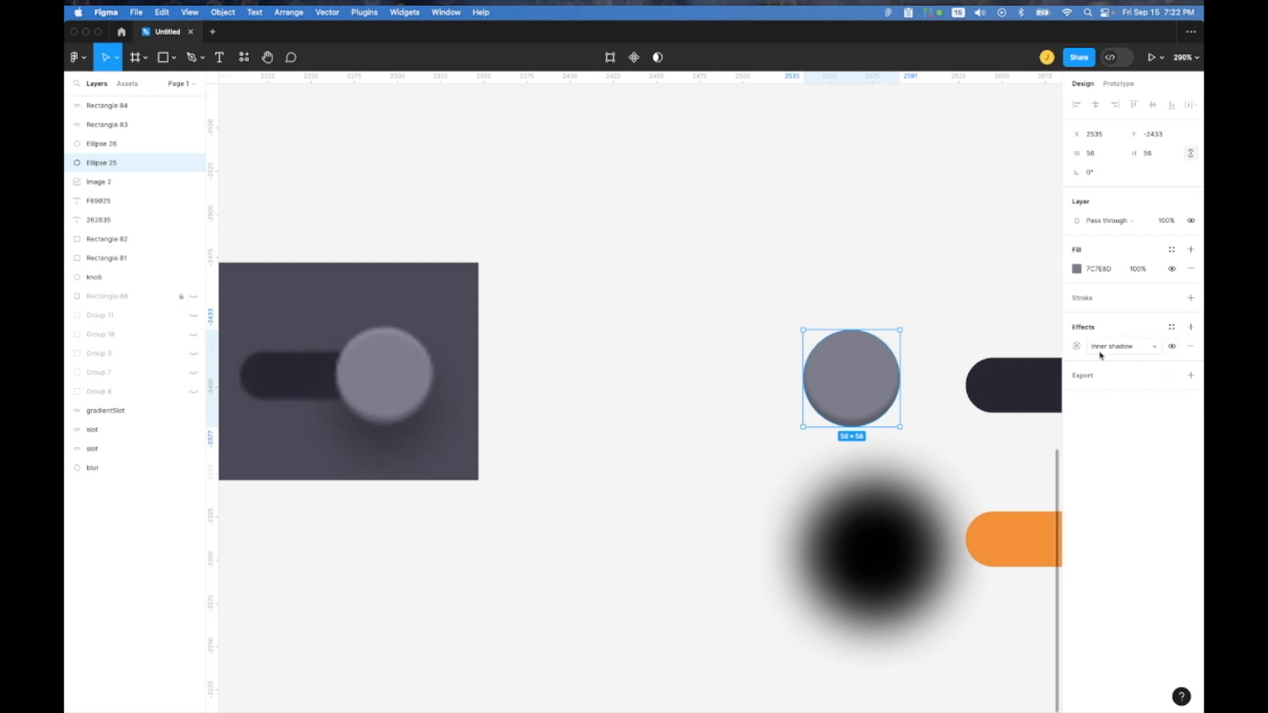
Add a second inner shadow to the grey knob circle and set its colour to white, FFFFFF
{"action": "left_click", "coordinate": [1191, 327]}
{"action": "left_click", "coordinate": [1133, 350]}
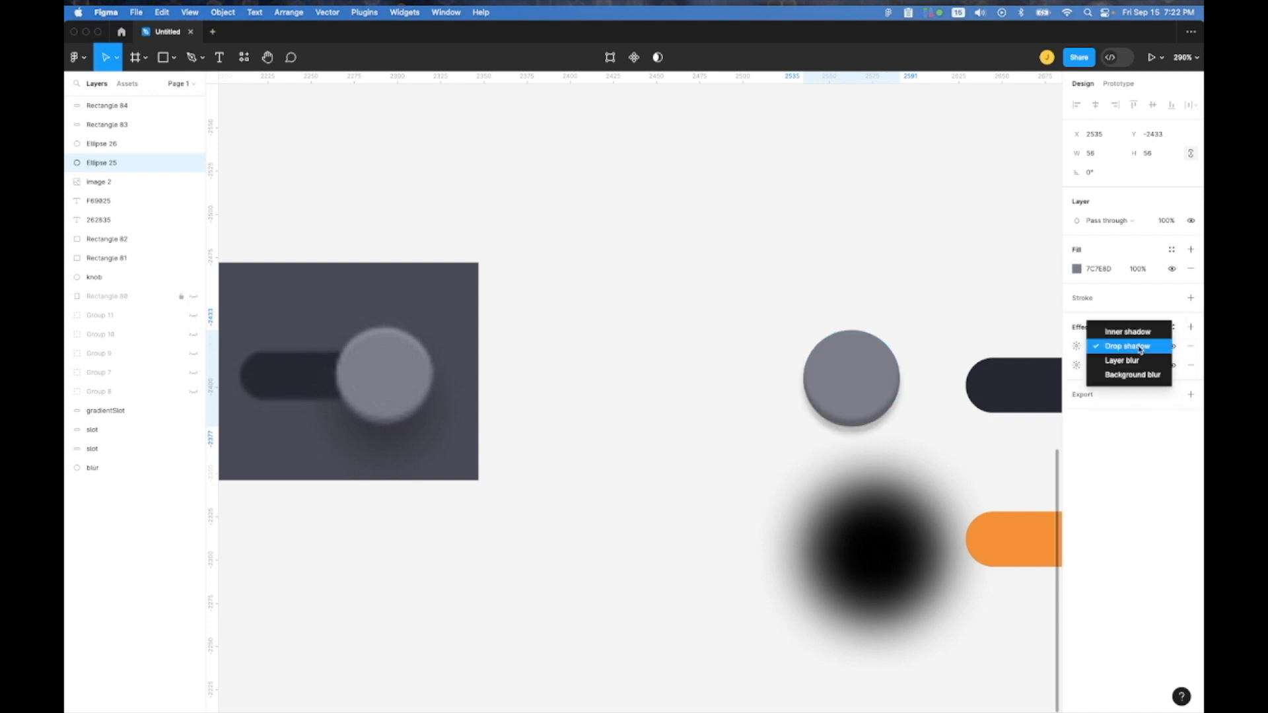
{"action": "left_click", "coordinate": [1128, 331]}
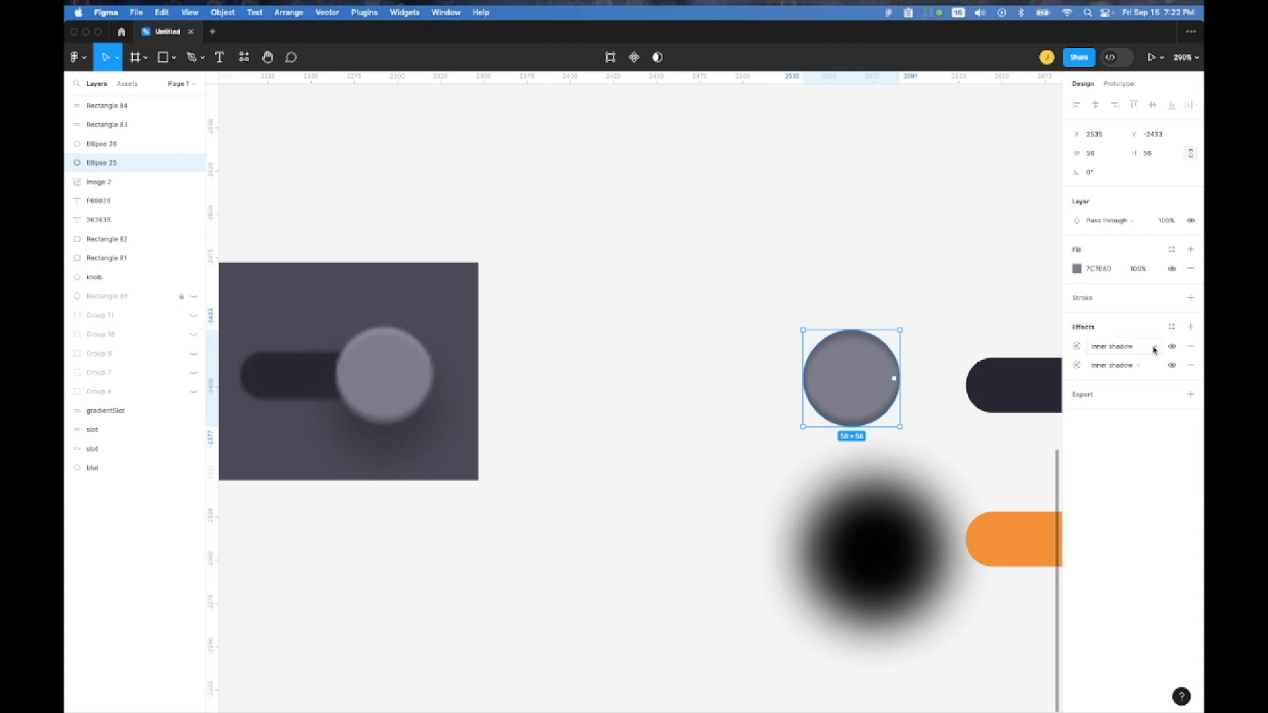
{"action": "left_click", "coordinate": [1076, 346]}
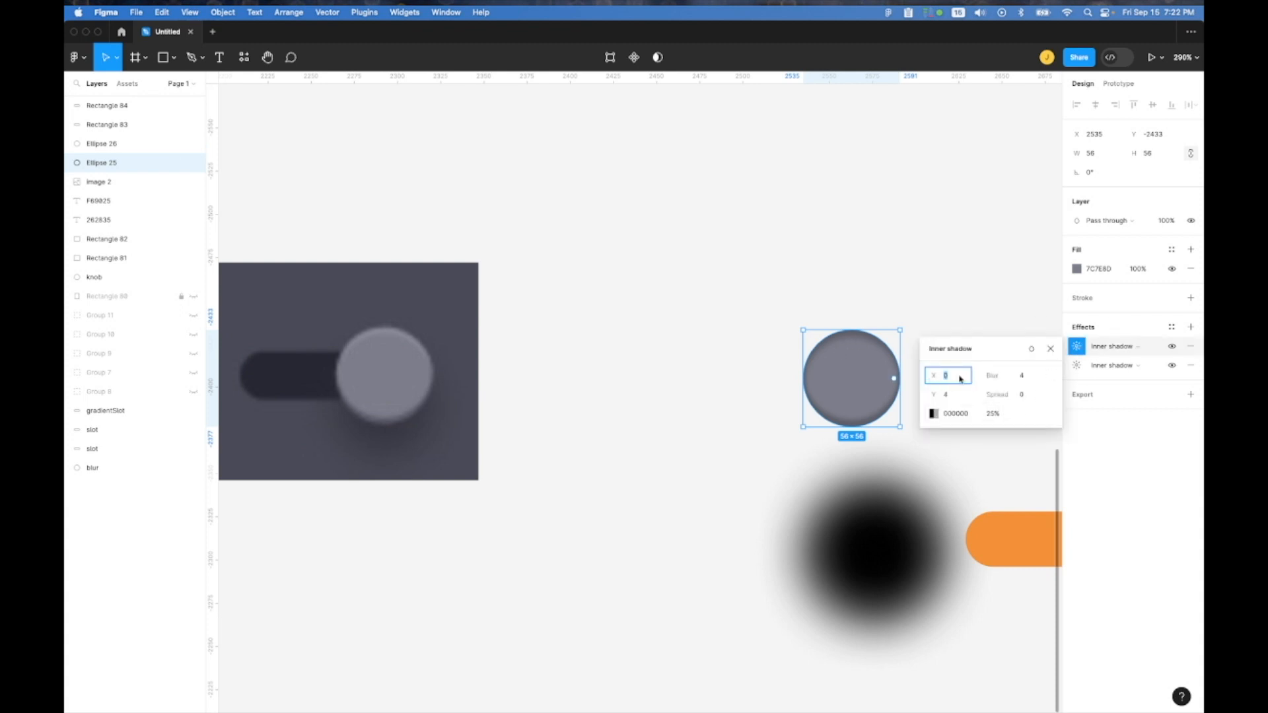
{"action": "left_click", "coordinate": [934, 414]}
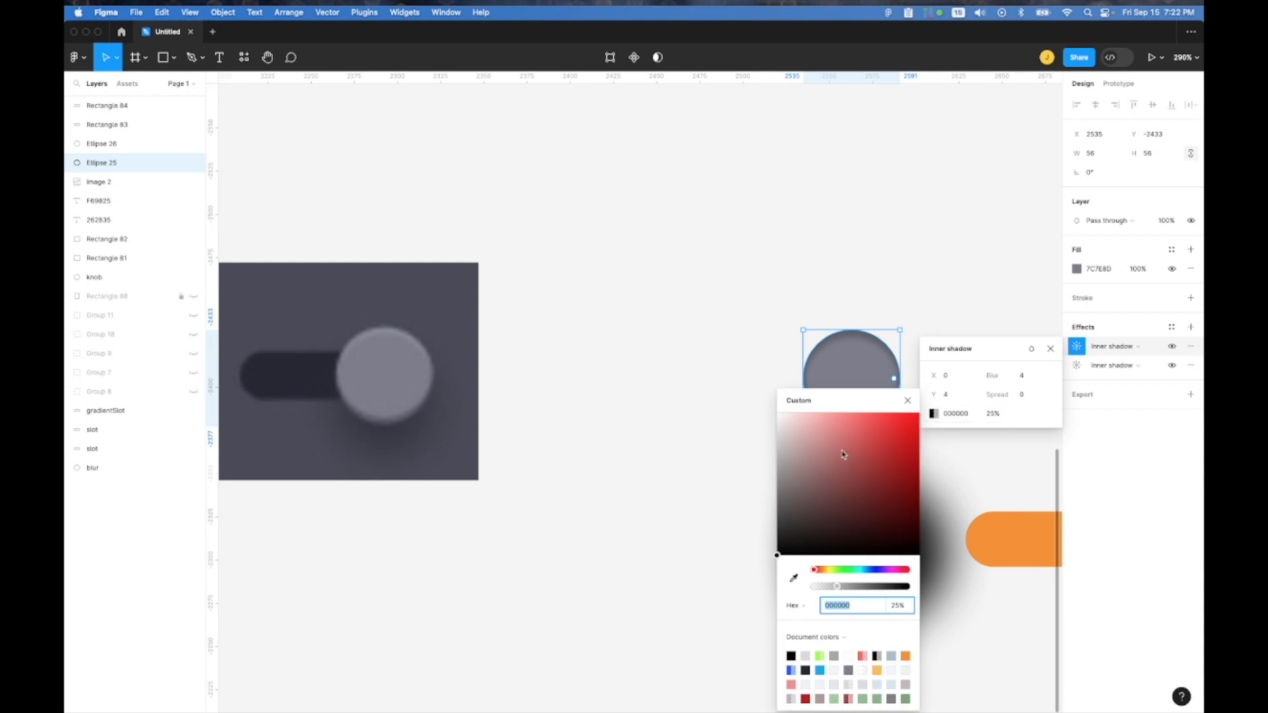
{"action": "type", "text": "FFFFFF"}
{"action": "key", "text": "Return"}
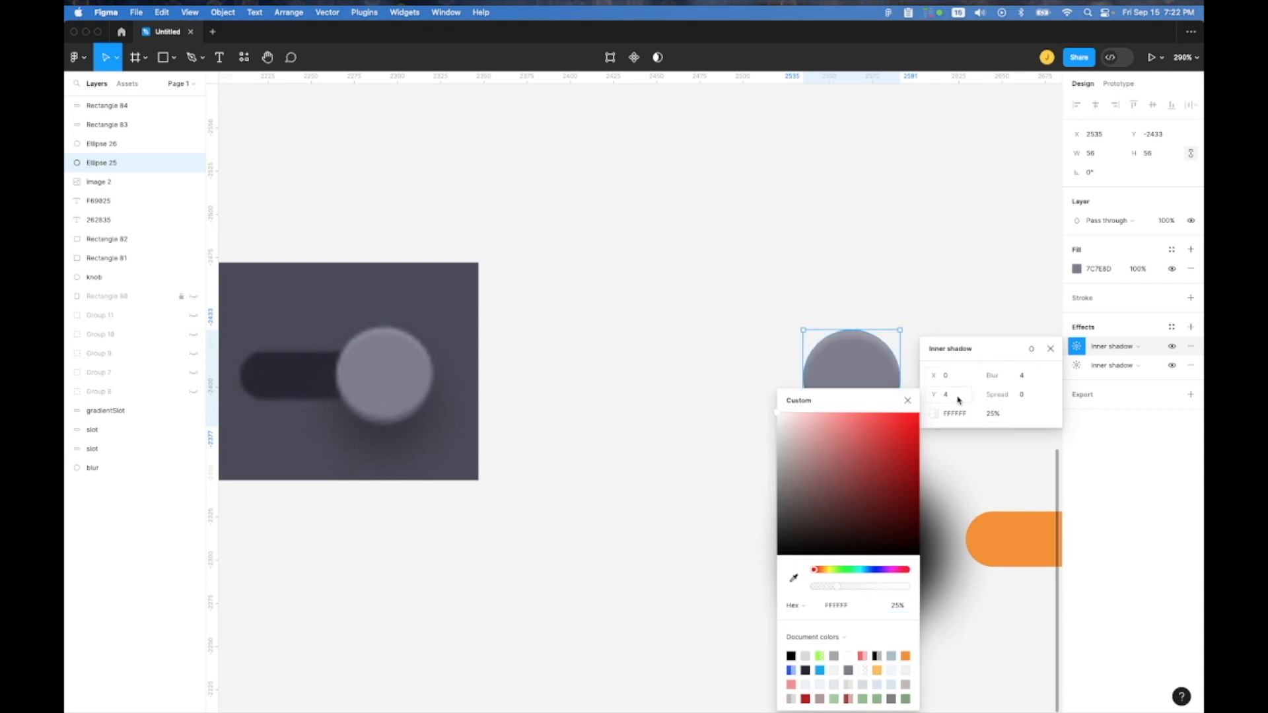
Fine-tune the blur of the white inner shadow on the grey knob circle
{"action": "left_click_drag", "start_coordinate": [1008, 379], "coordinate": [1015, 379]}
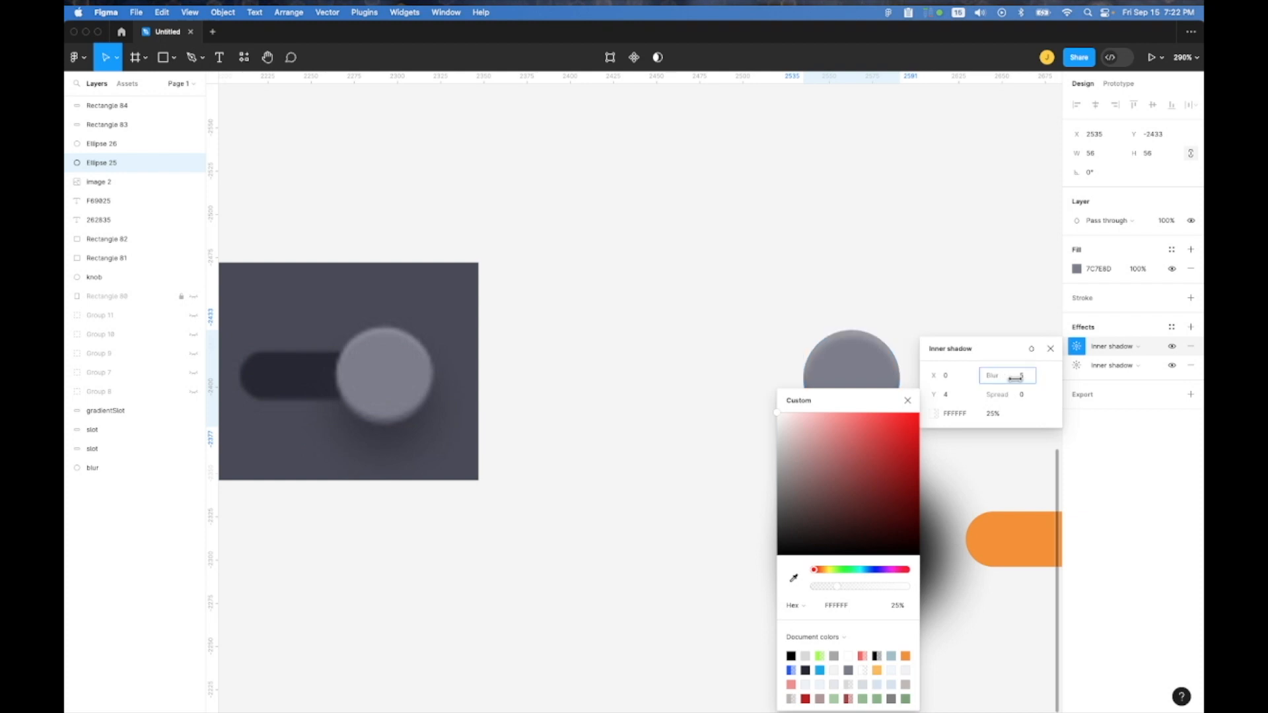
{"action": "key", "text": "Escape"}
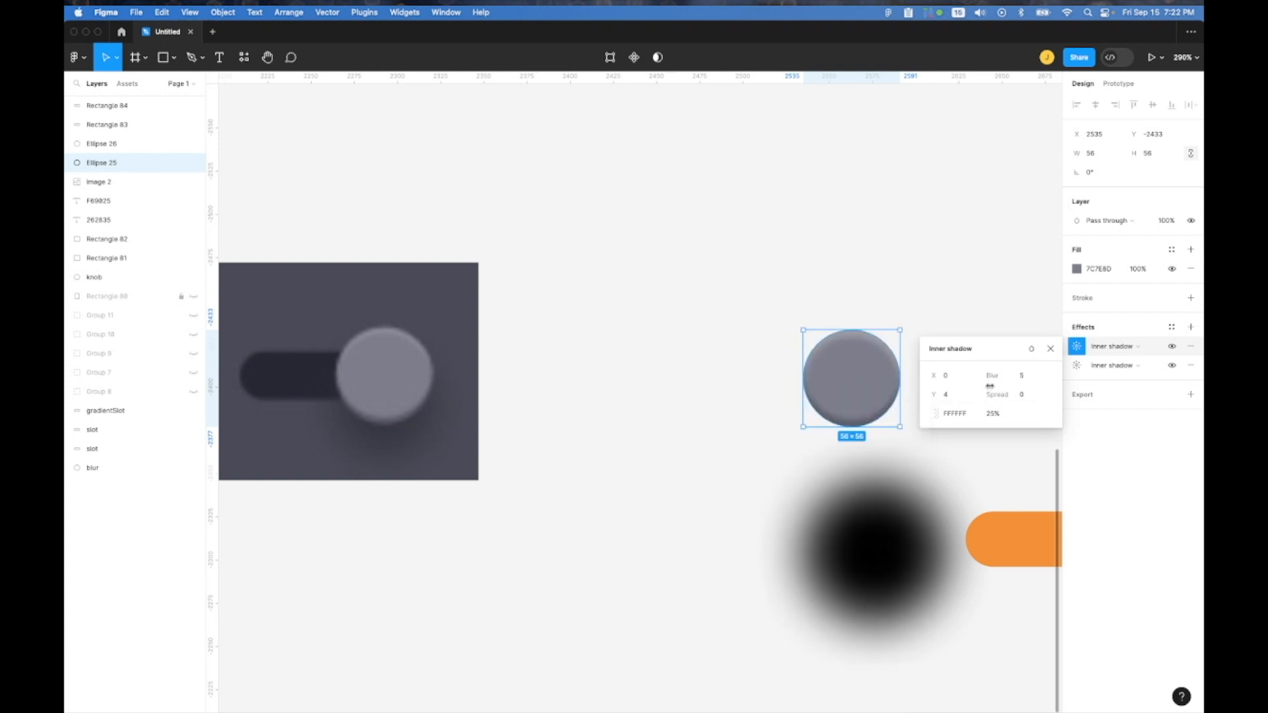
{"action": "left_click", "coordinate": [1018, 381]}
{"action": "left_click_drag", "start_coordinate": [991, 378], "coordinate": [956, 379]}
{"action": "left_click", "coordinate": [748, 467]}
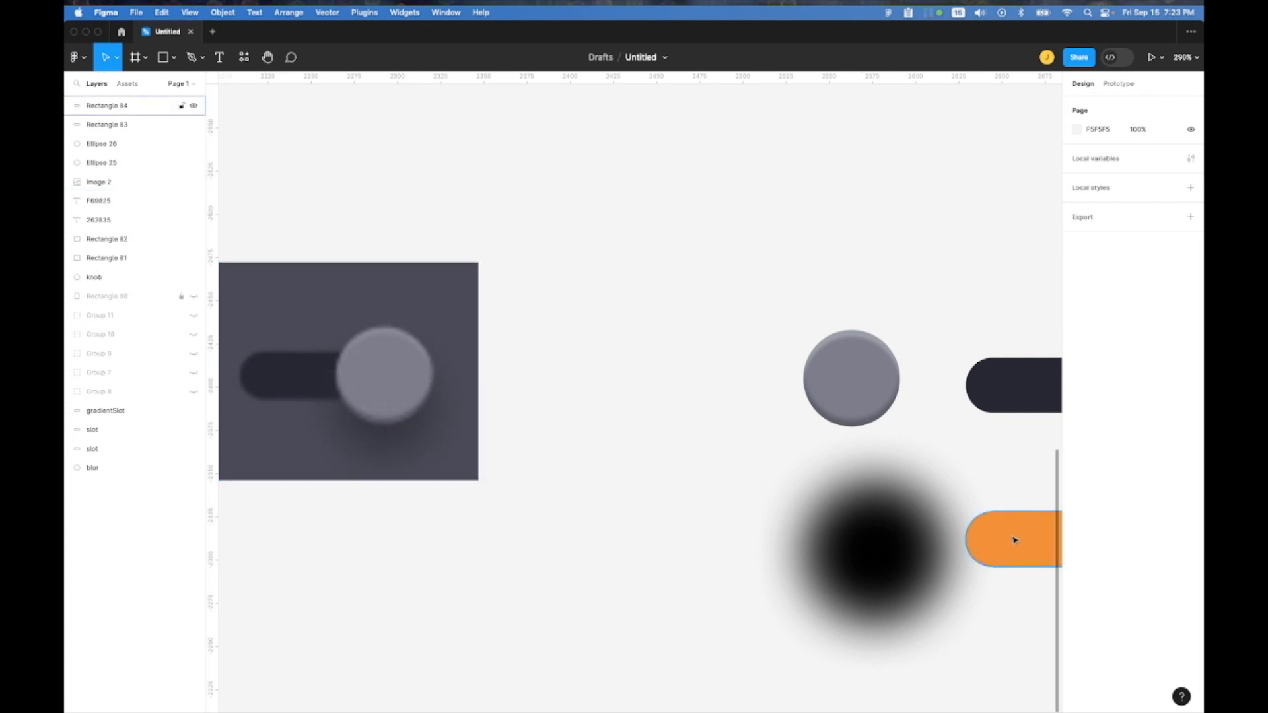
Rename the grey circle's layer as knob
{"action": "scroll", "coordinate": [991, 544], "scroll_direction": "right", "scroll_amount": 8}
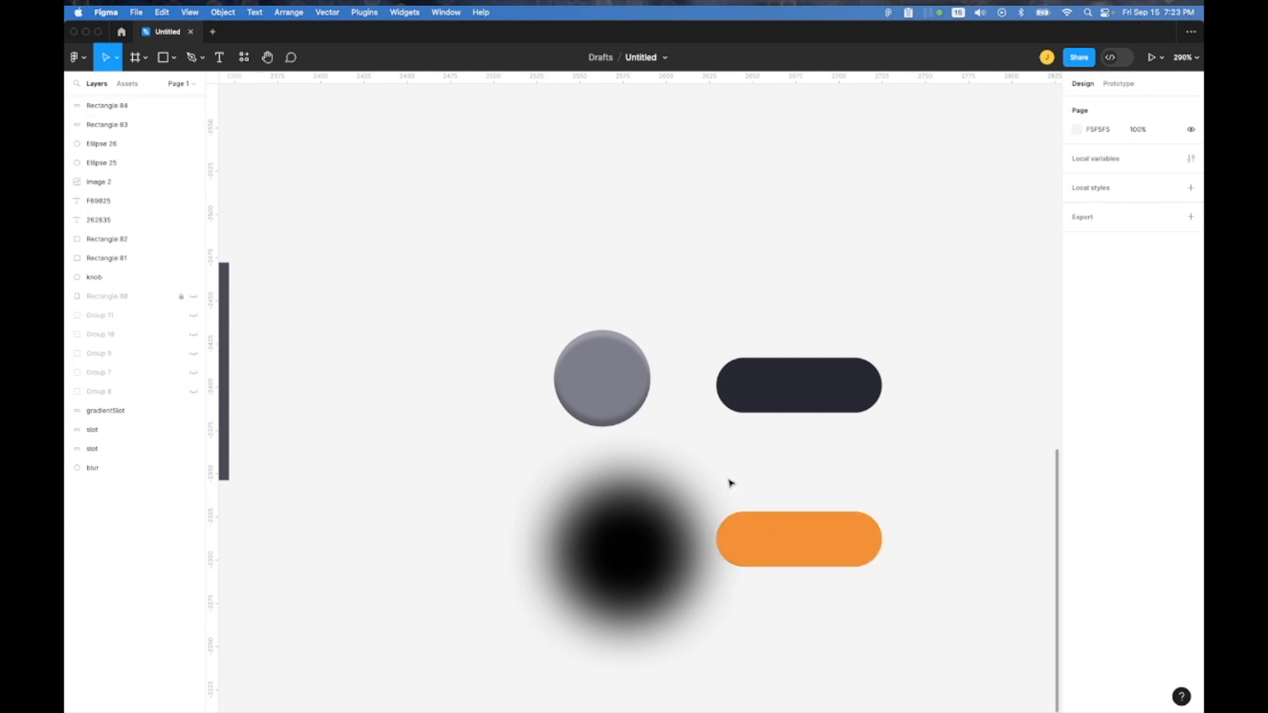
{"action": "left_click", "coordinate": [610, 380]}
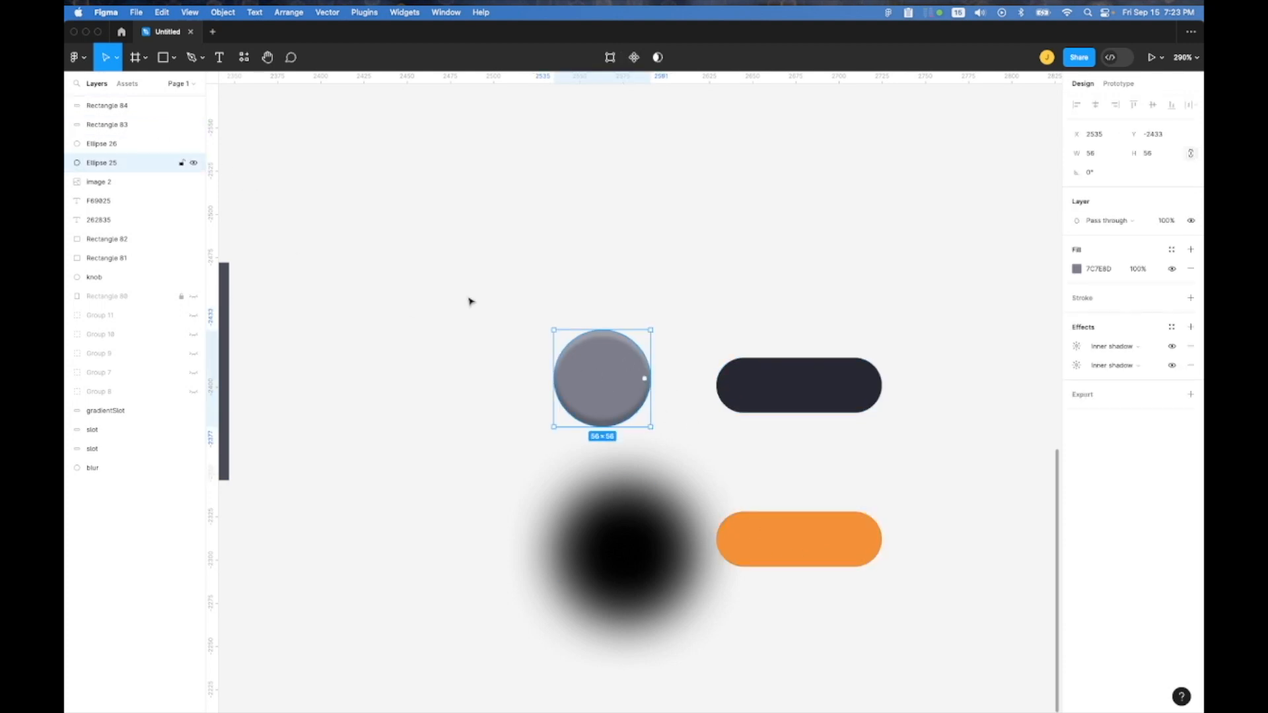
{"action": "double_click", "coordinate": [110, 164]}
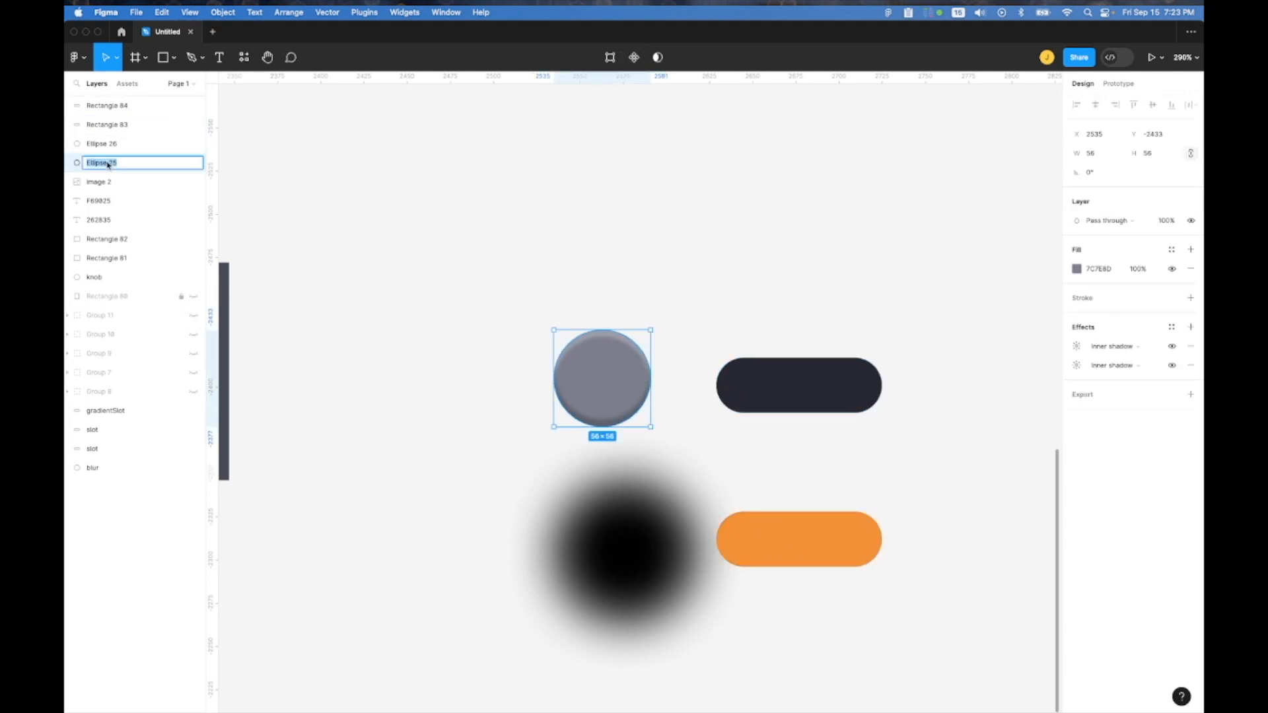
{"action": "type", "text": "knob"}
{"action": "key", "text": "Return"}
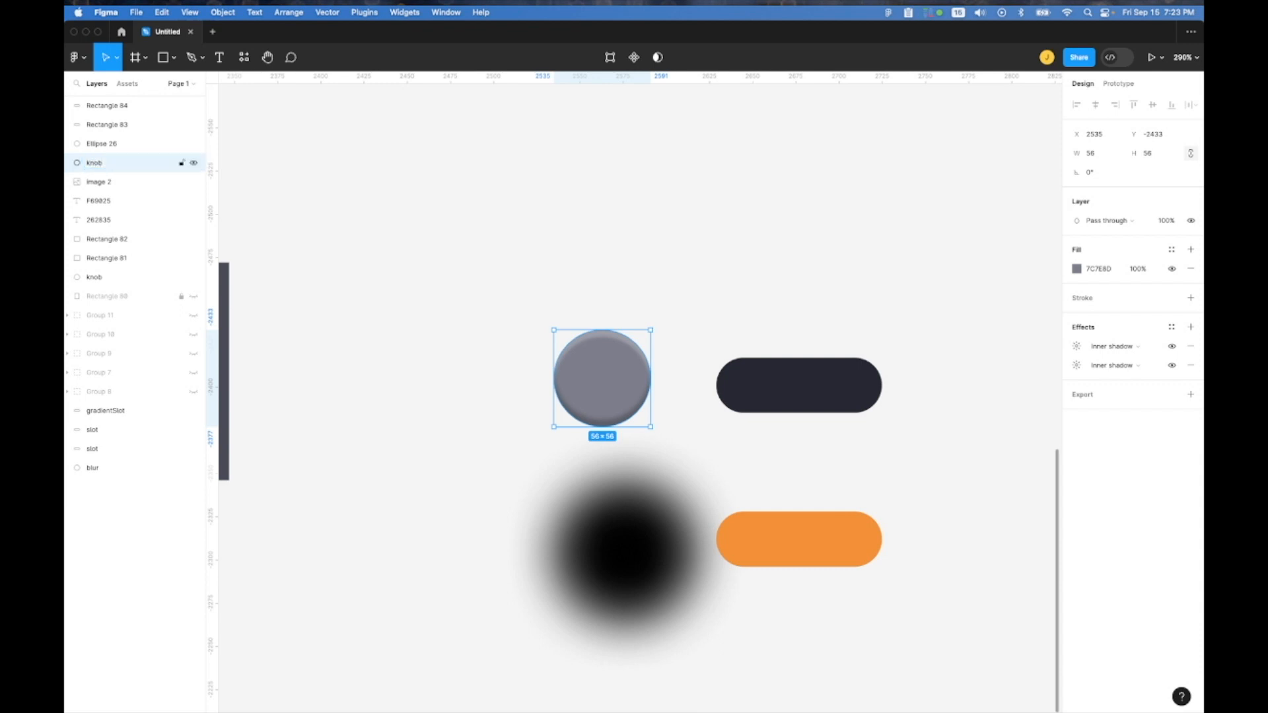
Rename the dark rounded rectangle's layer as slot
{"action": "left_click", "coordinate": [790, 385]}
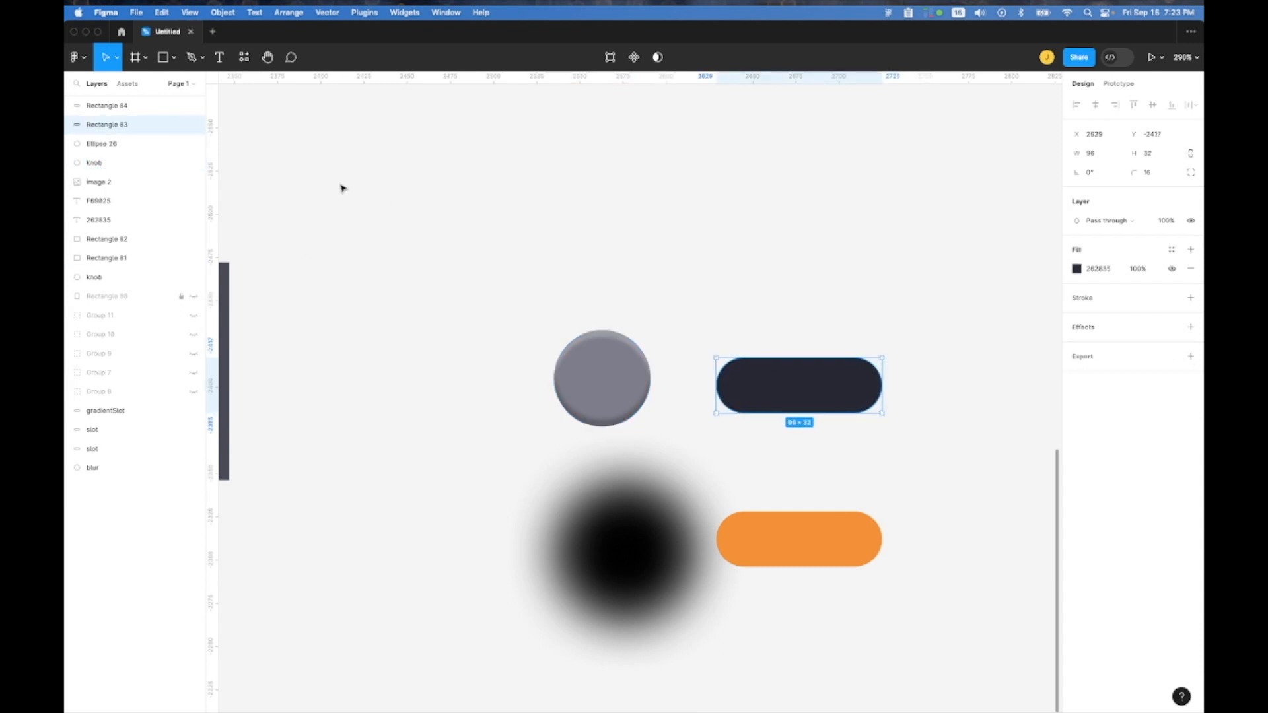
{"action": "double_click", "coordinate": [119, 126]}
{"action": "type", "text": "slot"}
{"action": "key", "text": "Return"}
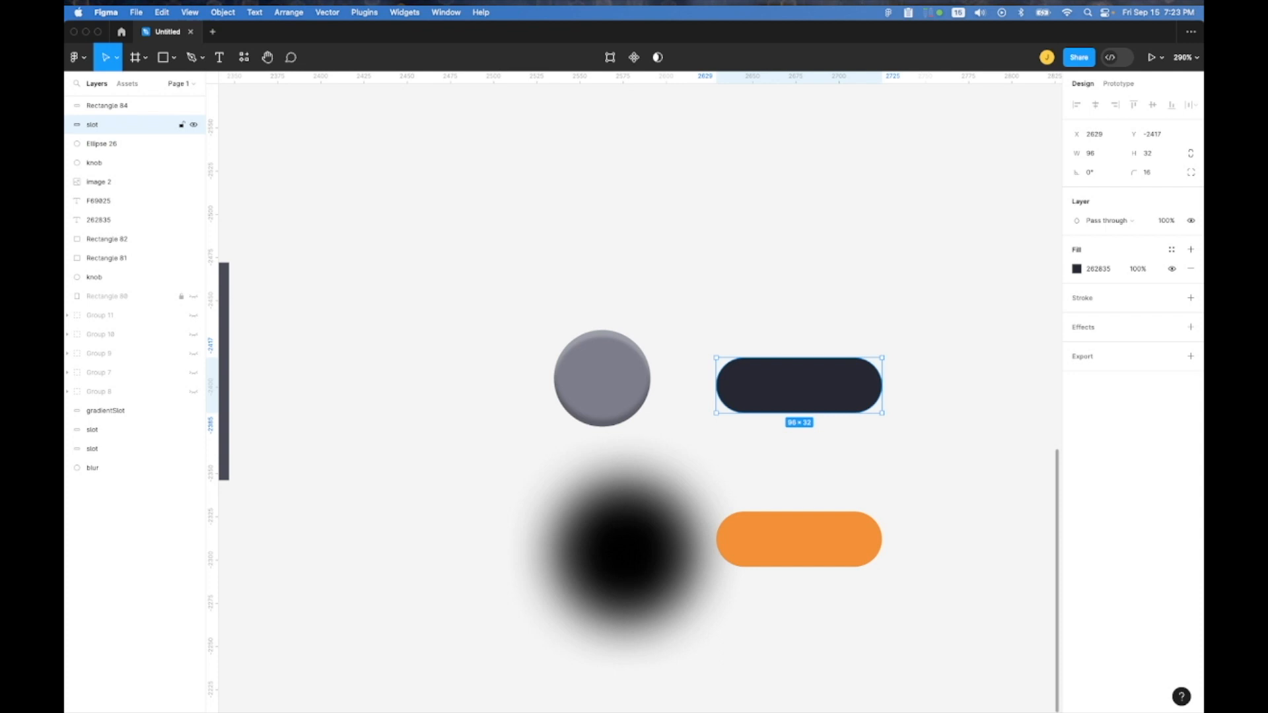
Rename the orange rounded rectangle's layer as slotOn
{"action": "left_click", "coordinate": [807, 554]}
{"action": "double_click", "coordinate": [111, 106]}
{"action": "type", "text": "slot"}
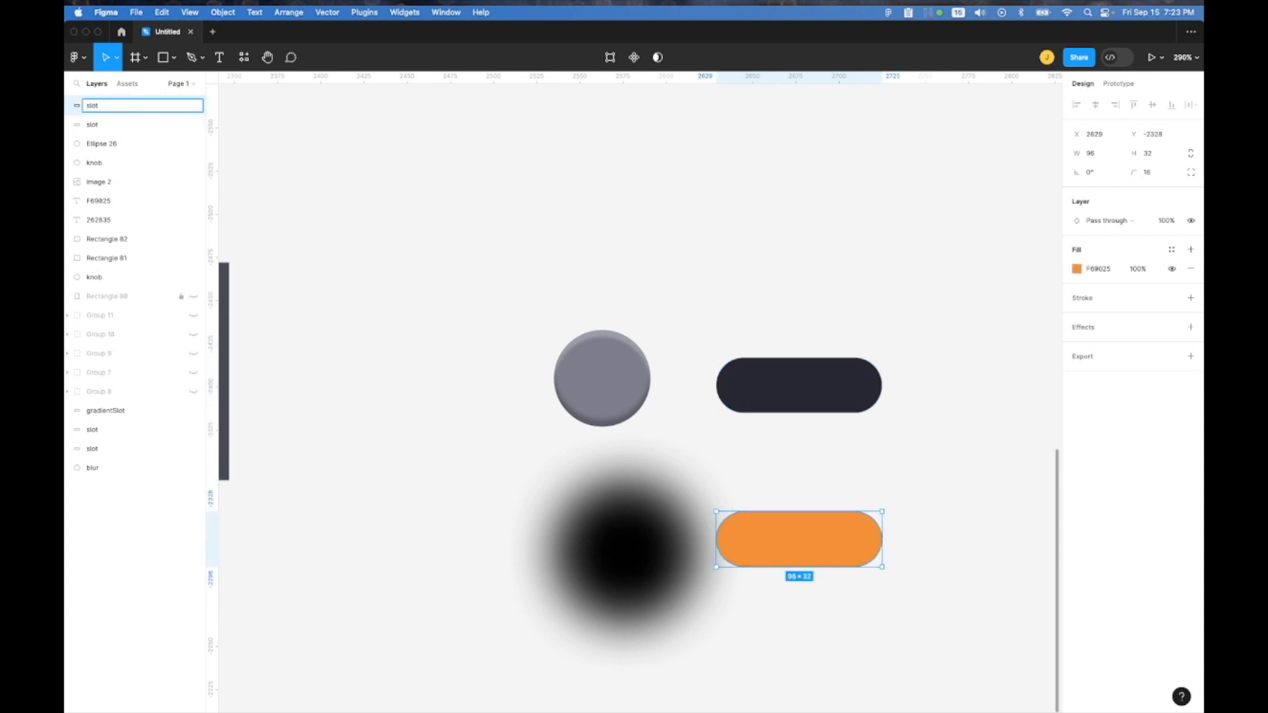
{"action": "type", "text": "On"}
Rename the dark rounded rectangle's layer as slotBase
{"action": "left_click", "coordinate": [787, 396]}
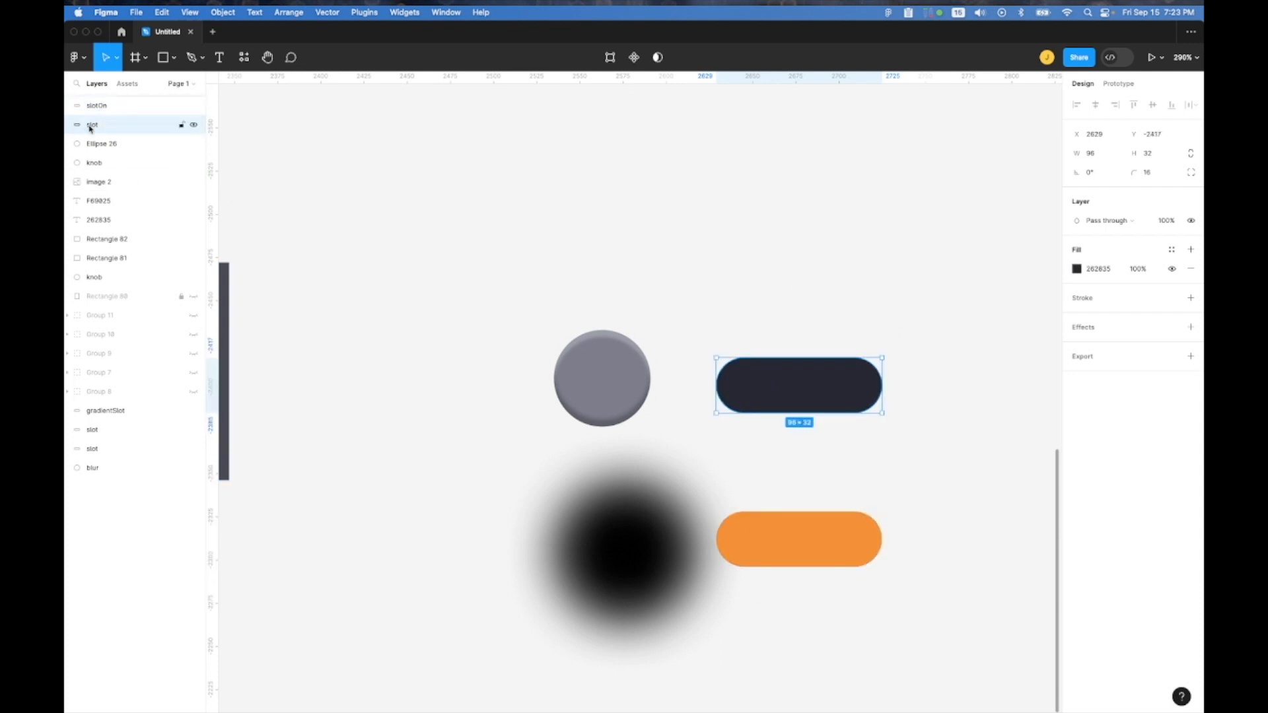
{"action": "double_click", "coordinate": [132, 125]}
{"action": "type", "text": "slotBase"}
Rename the blurred black circle's layer as knobShadow
{"action": "left_click", "coordinate": [671, 546]}
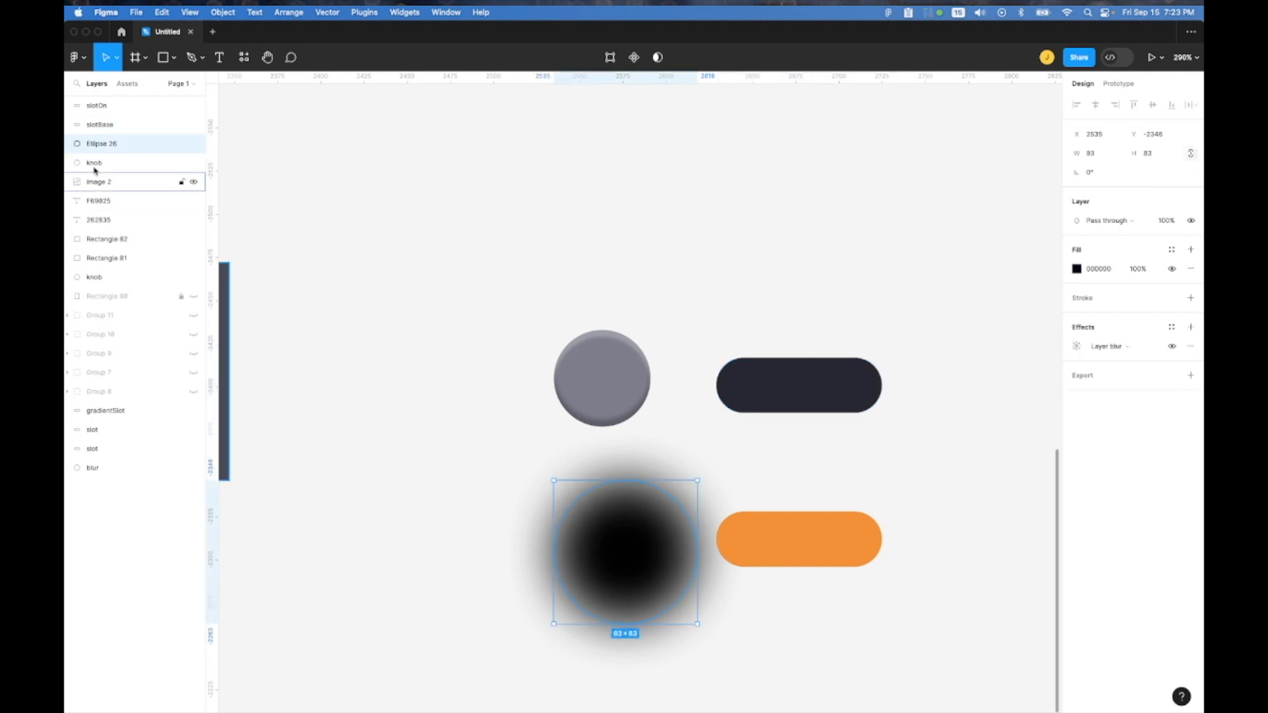
{"action": "double_click", "coordinate": [99, 144]}
{"action": "type", "text": "knobShadow"}
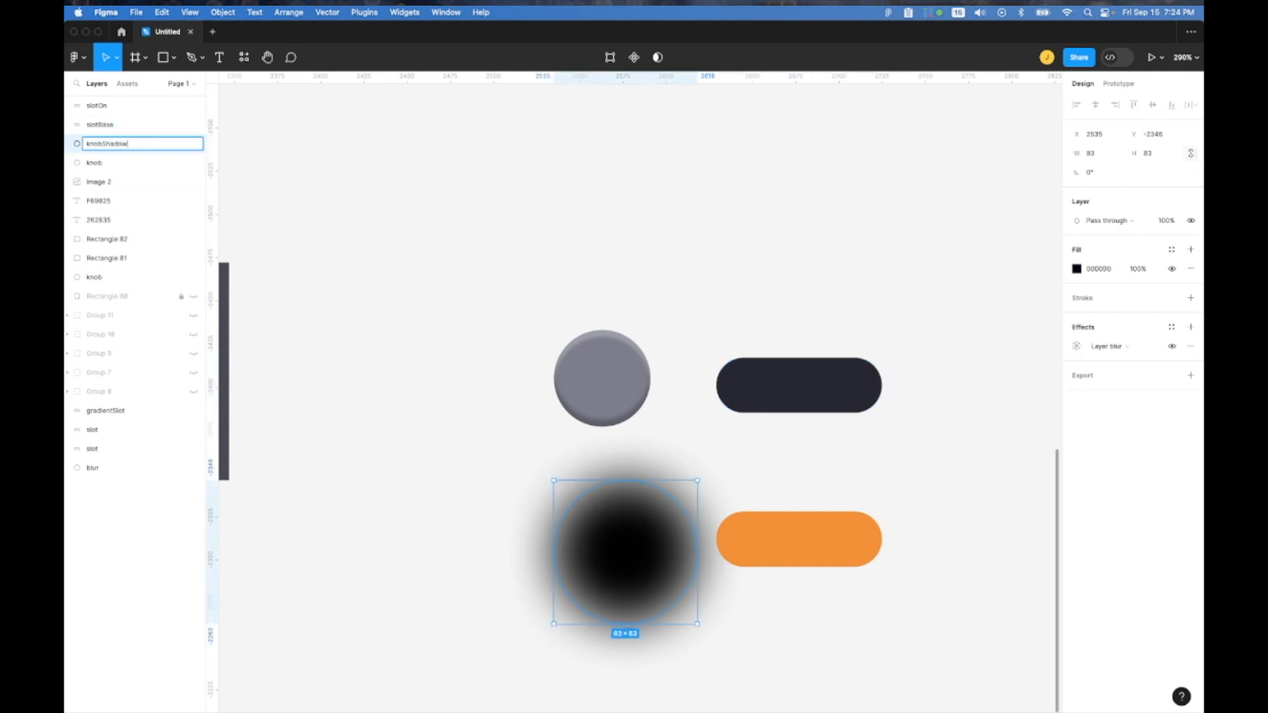
{"action": "left_click", "coordinate": [601, 377]}
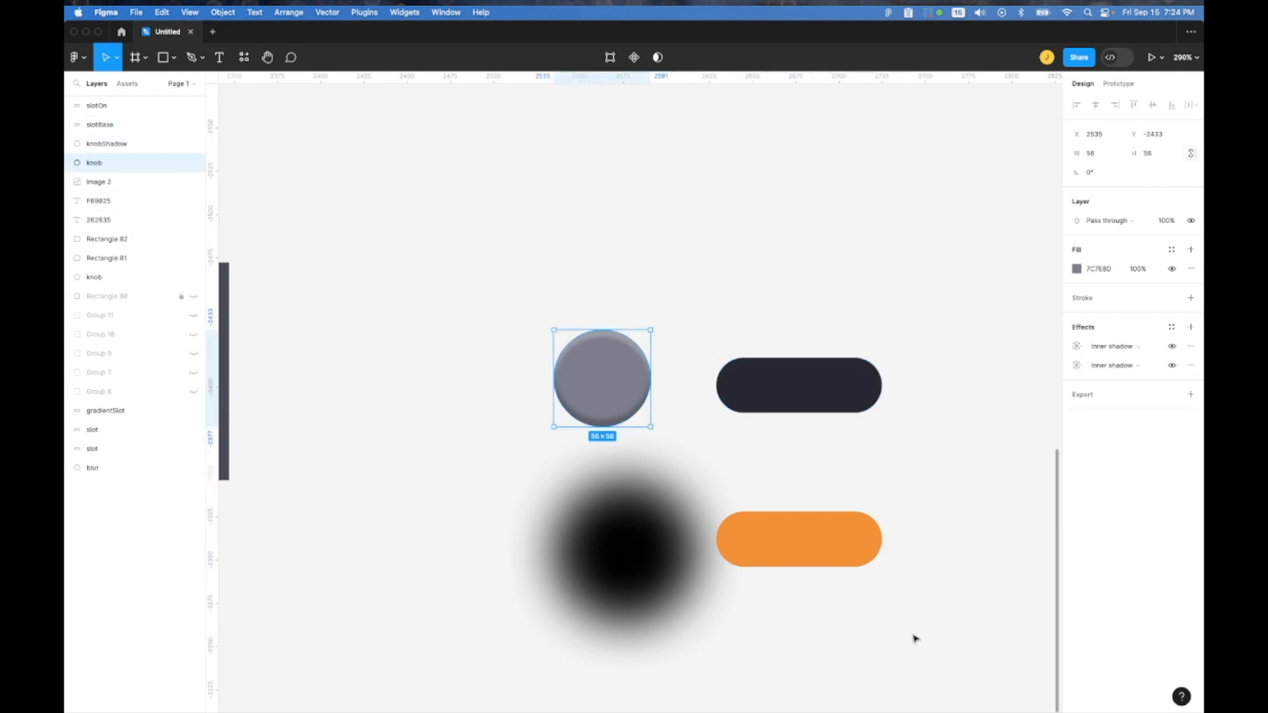
Export the knob, knobShadow, slotBase and slotOn layers together as 1x PNG files into the assets folder
{"action": "left_click_drag", "start_coordinate": [928, 645], "coordinate": [467, 286]}
{"action": "left_click", "coordinate": [1191, 491]}
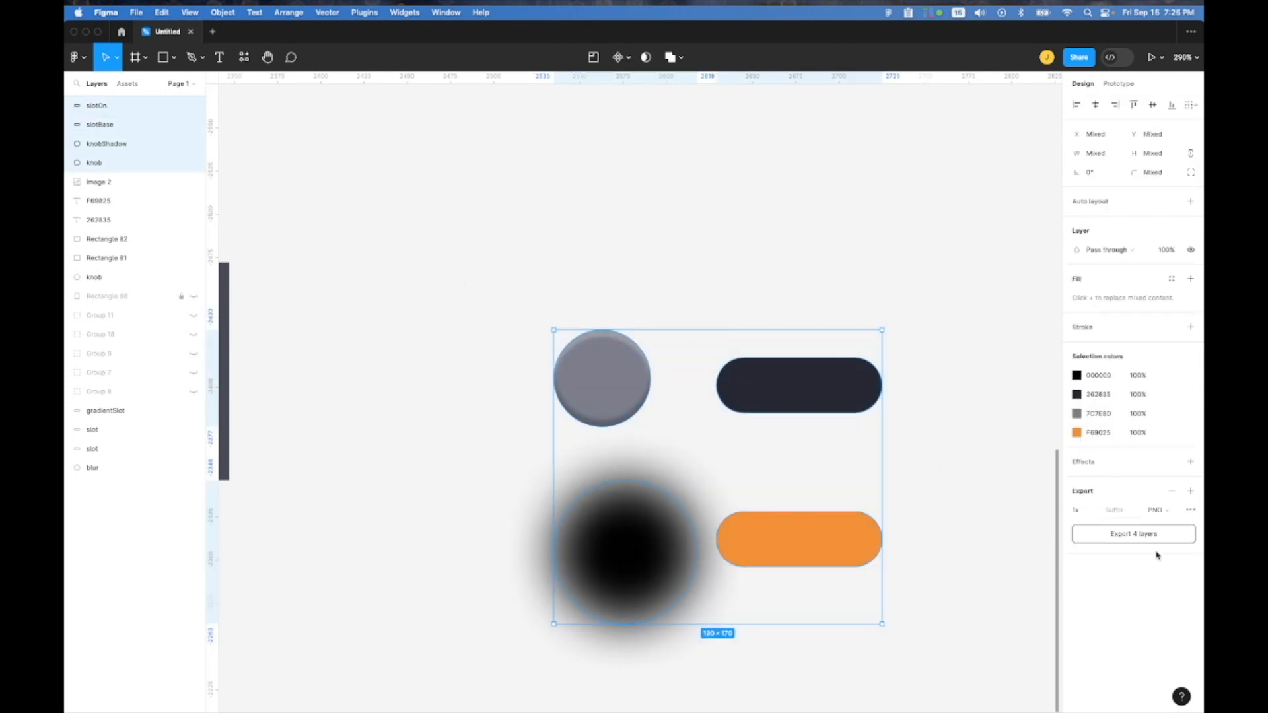
{"action": "left_click", "coordinate": [1139, 537]}
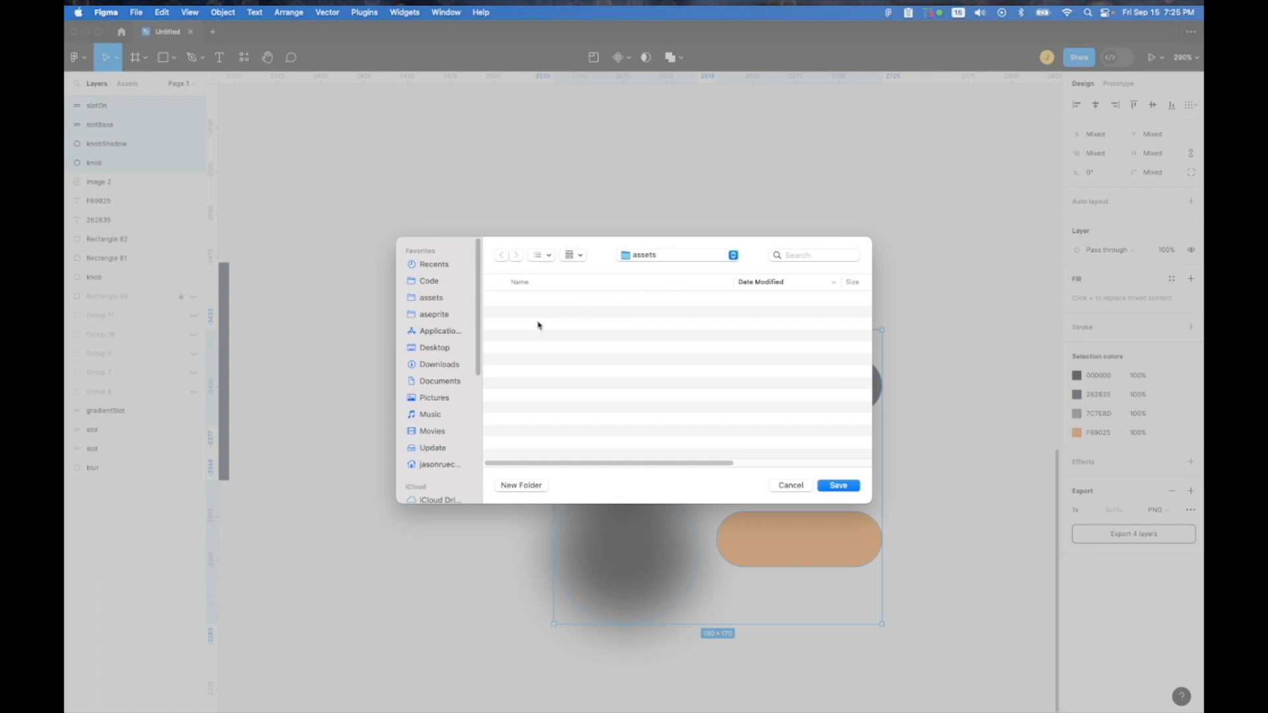
{"action": "left_click", "coordinate": [851, 487]}
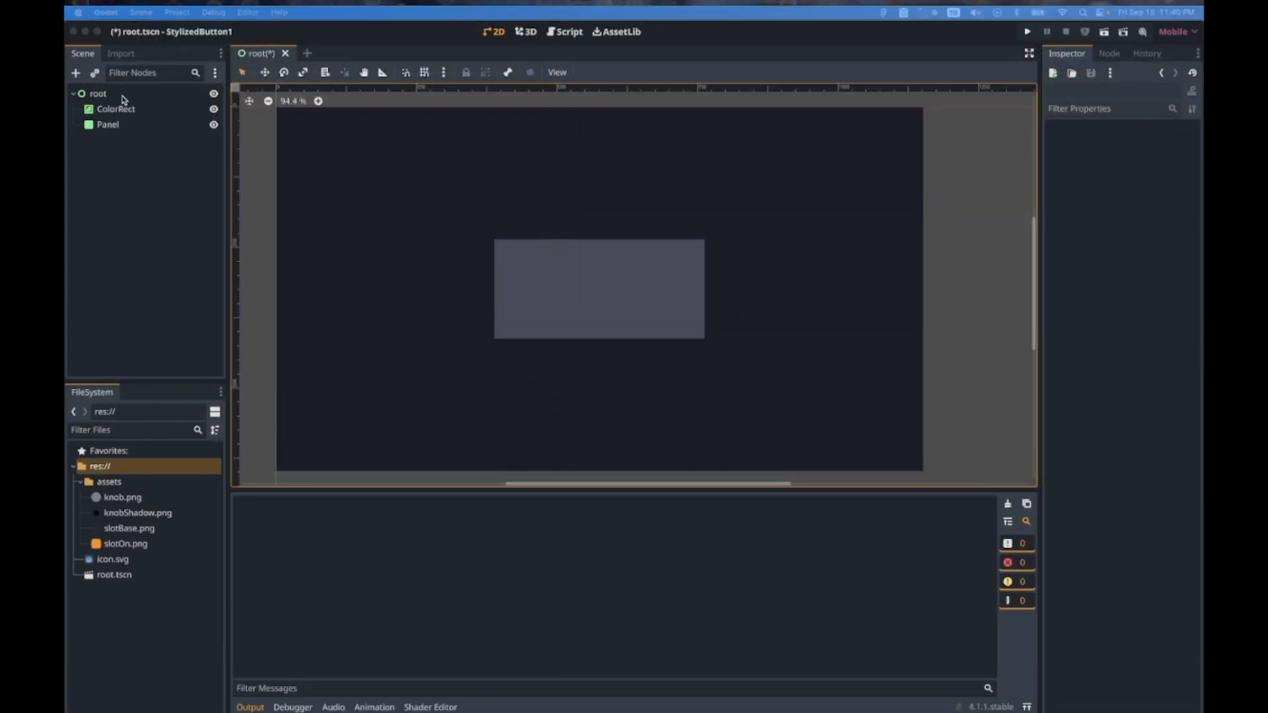
Examine the scene's root, ColorRect and Panel nodes and get a close view of the centred panel
{"action": "left_click", "coordinate": [104, 95]}
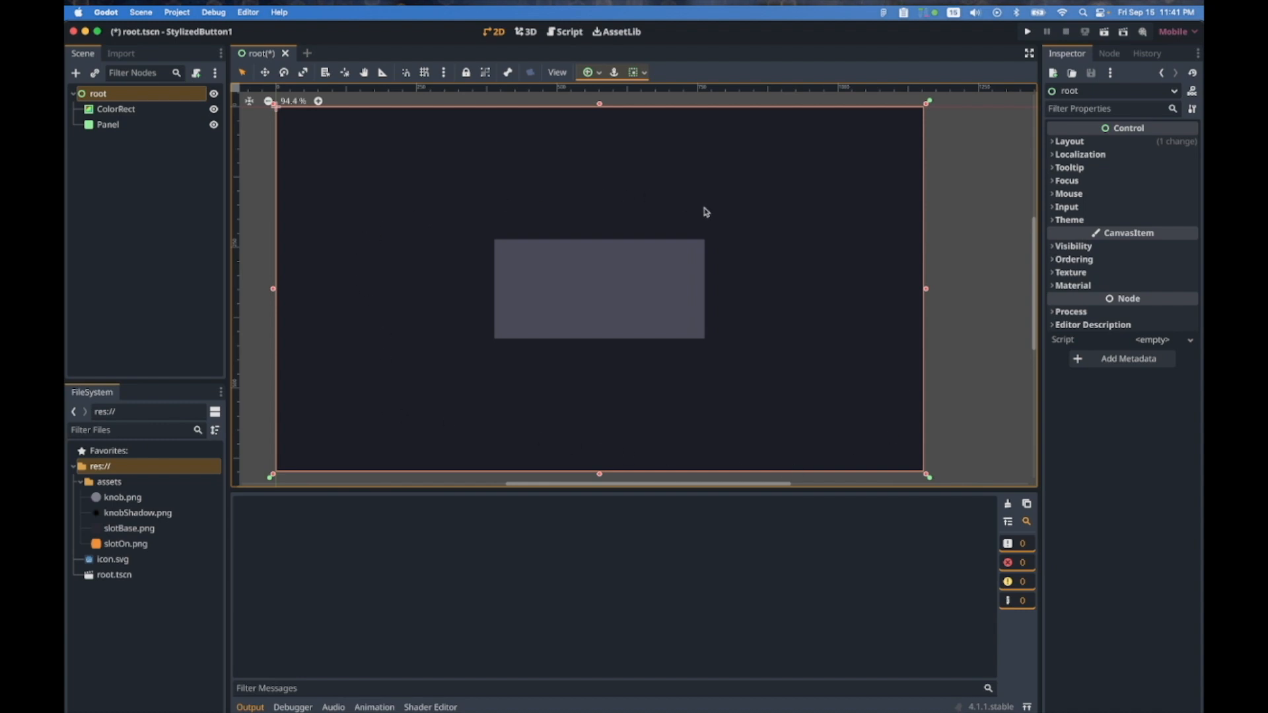
{"action": "left_click", "coordinate": [122, 110]}
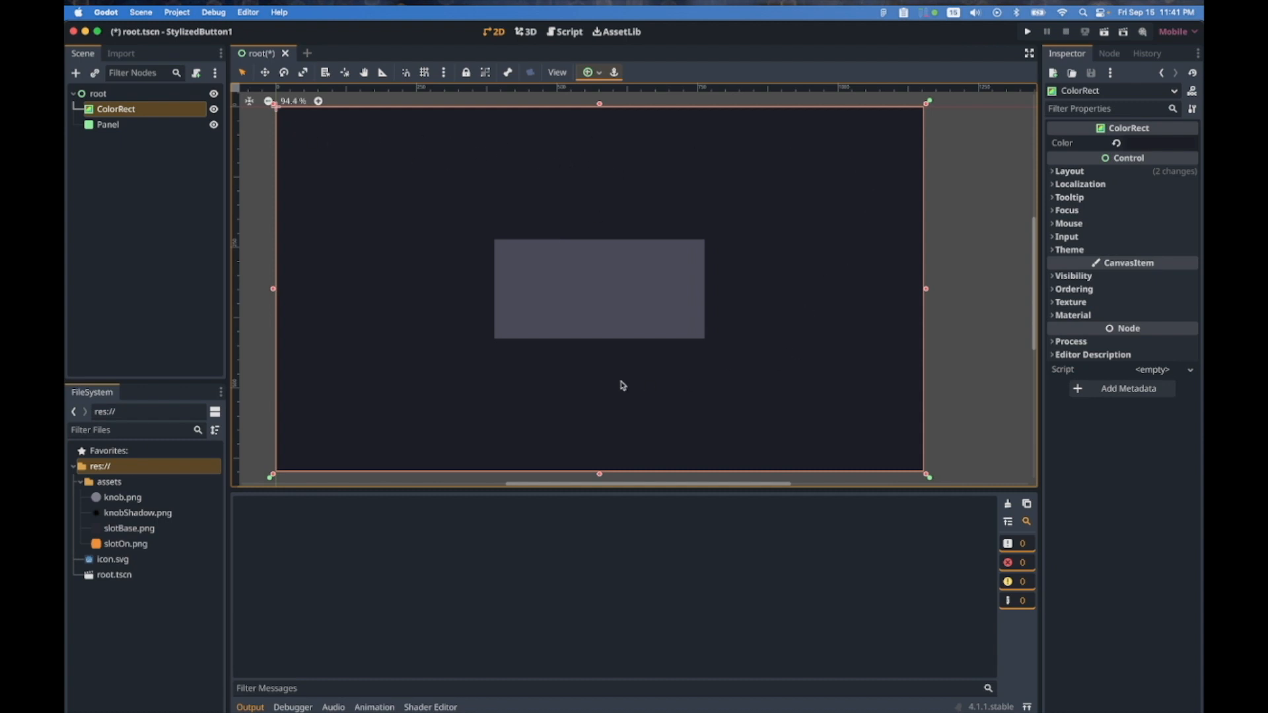
{"action": "left_click", "coordinate": [113, 125]}
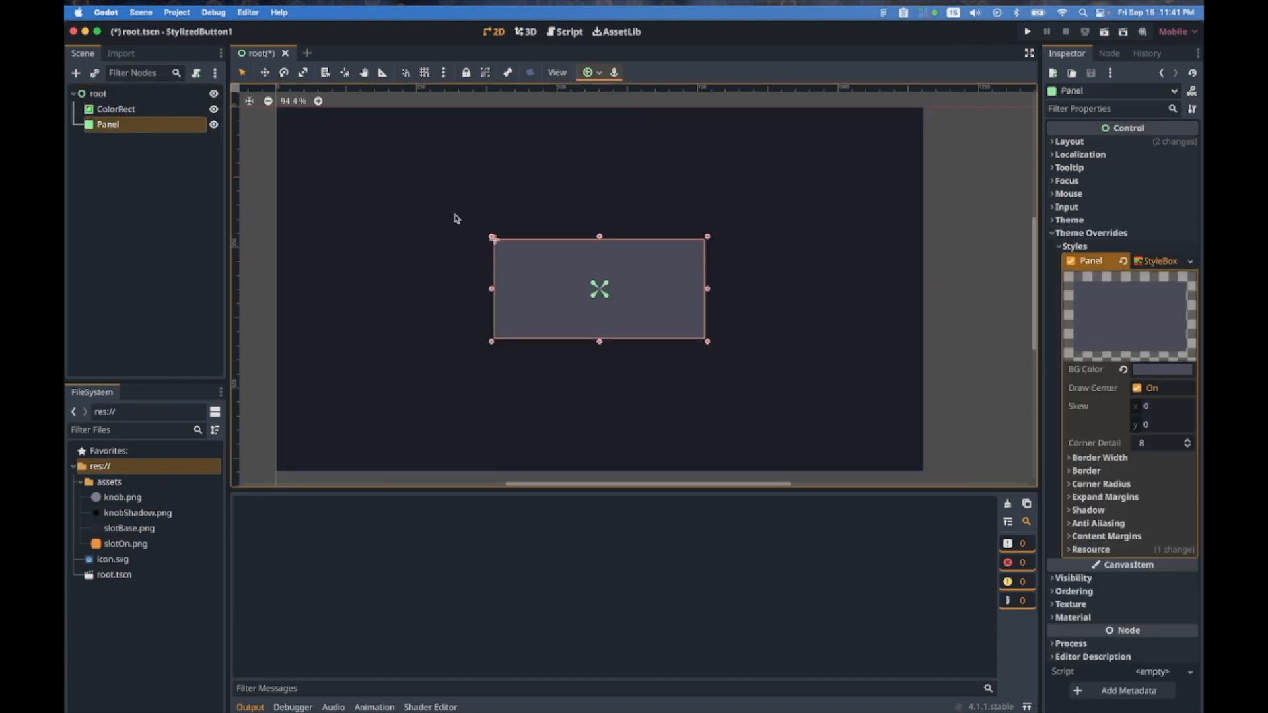
{"action": "scroll", "coordinate": [618, 293], "scroll_direction": "up", "scroll_amount": 3}
{"action": "scroll", "coordinate": [618, 293], "scroll_direction": "up", "scroll_amount": 8}
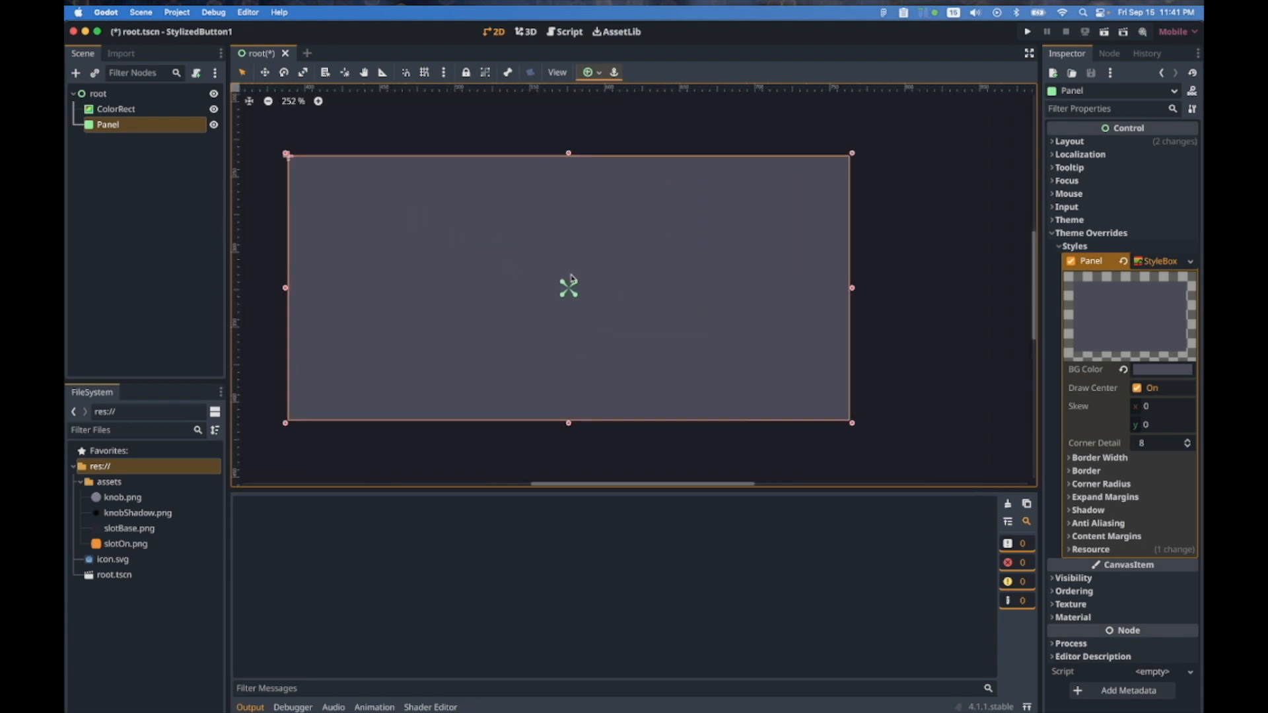
{"action": "scroll", "coordinate": [572, 279], "scroll_direction": "down", "scroll_amount": 1}
{"action": "middle_click_drag", "start_coordinate": [574, 276], "coordinate": [614, 280]}
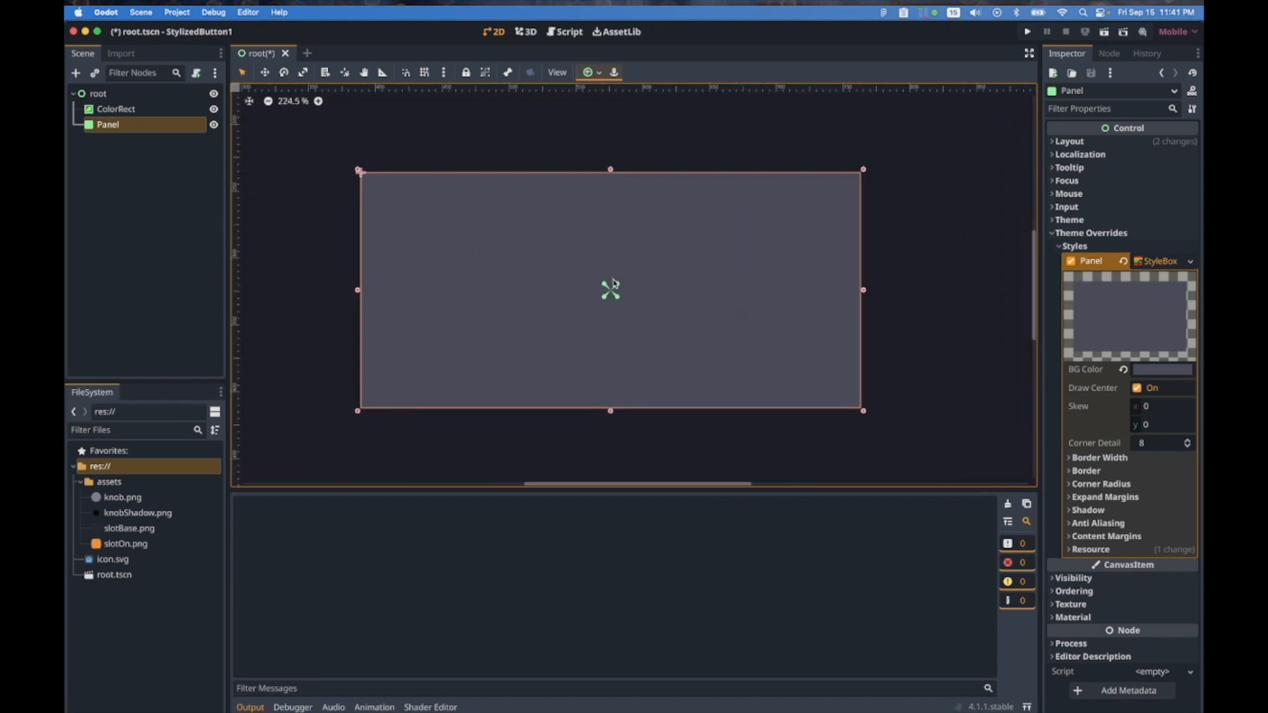
{"action": "scroll", "coordinate": [614, 283], "scroll_direction": "up", "scroll_amount": 3}
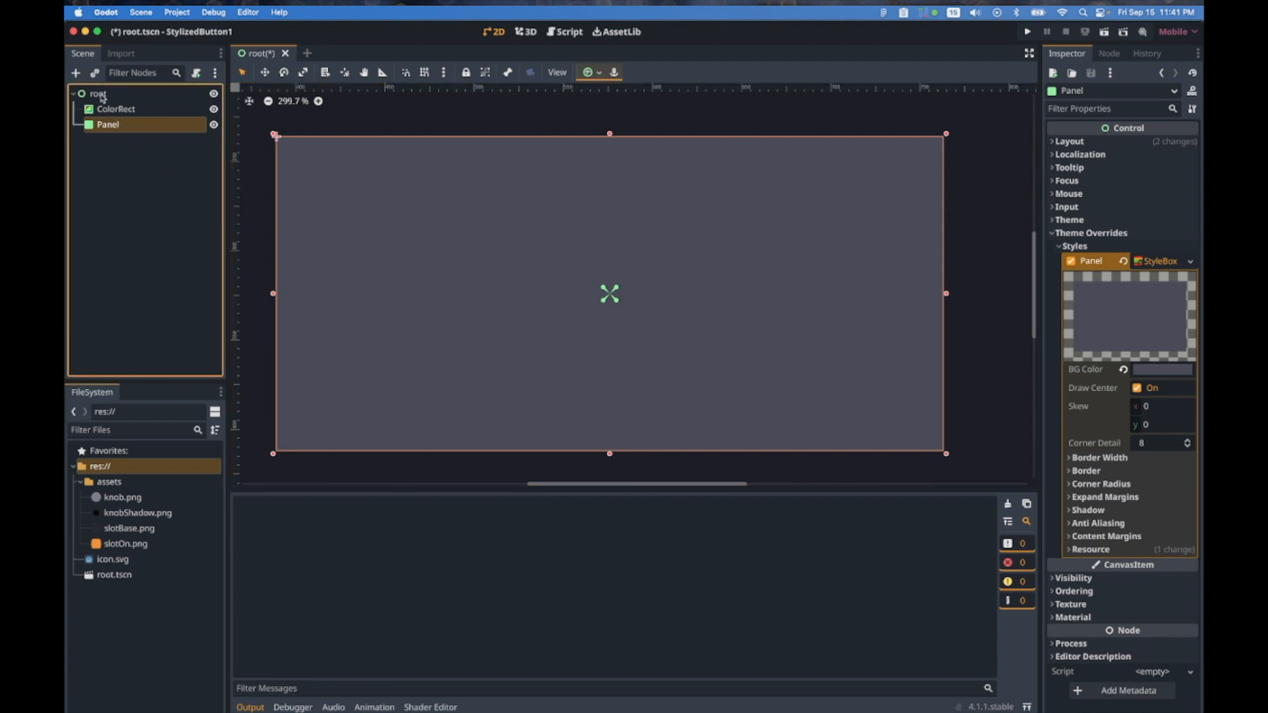
Add a CheckButton node as a child of Panel and move it near the panel's centre, at about (160, 91)
{"action": "left_click", "coordinate": [75, 72]}
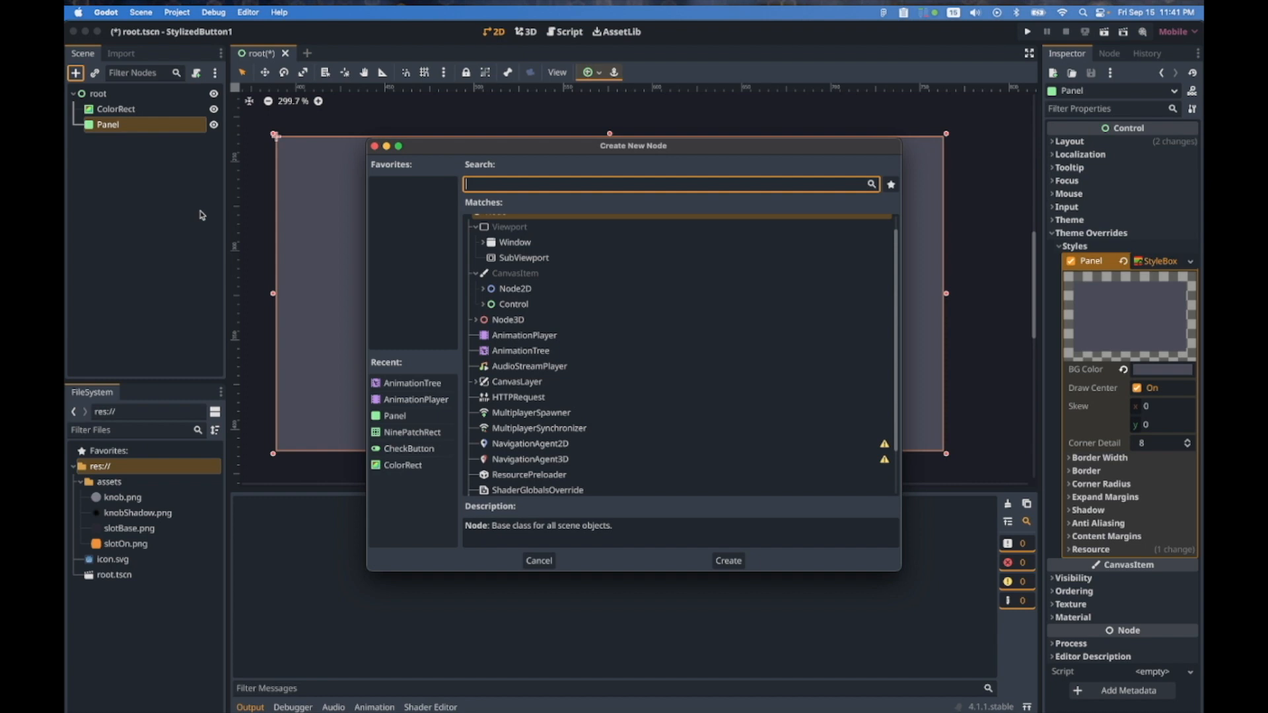
{"action": "type", "text": "check"}
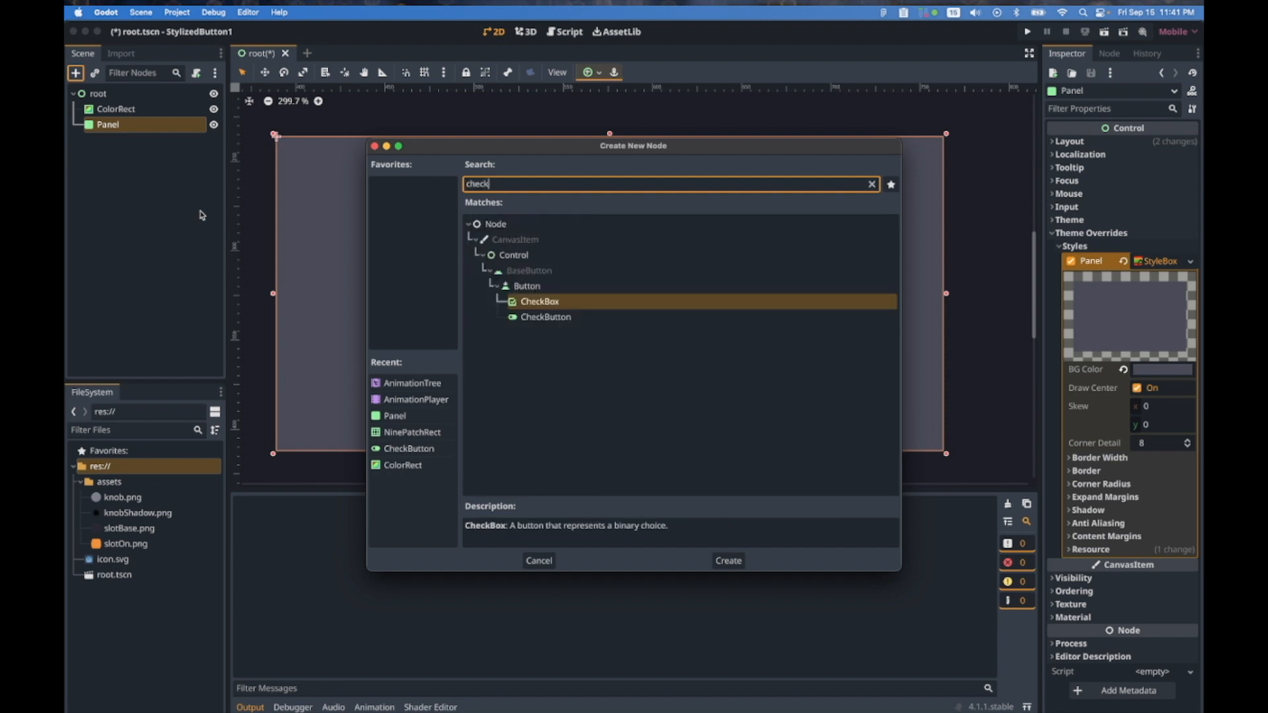
{"action": "key", "text": "Down"}
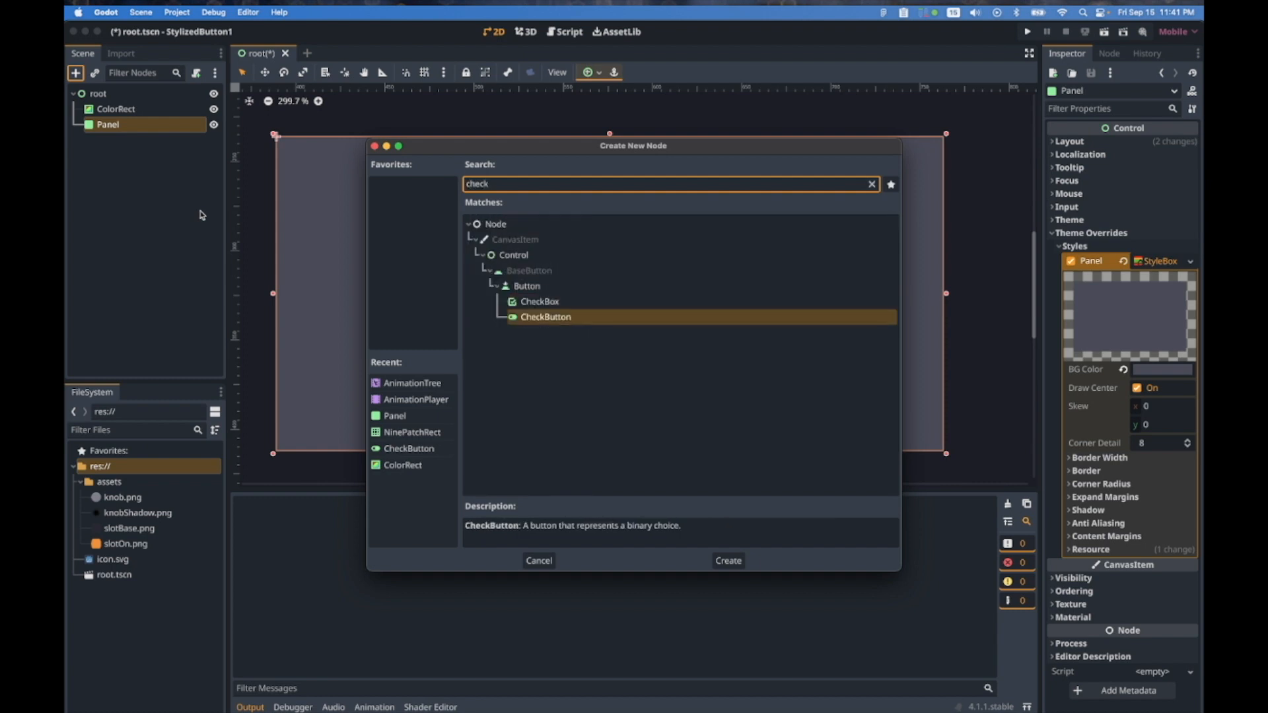
{"action": "key", "text": "Return"}
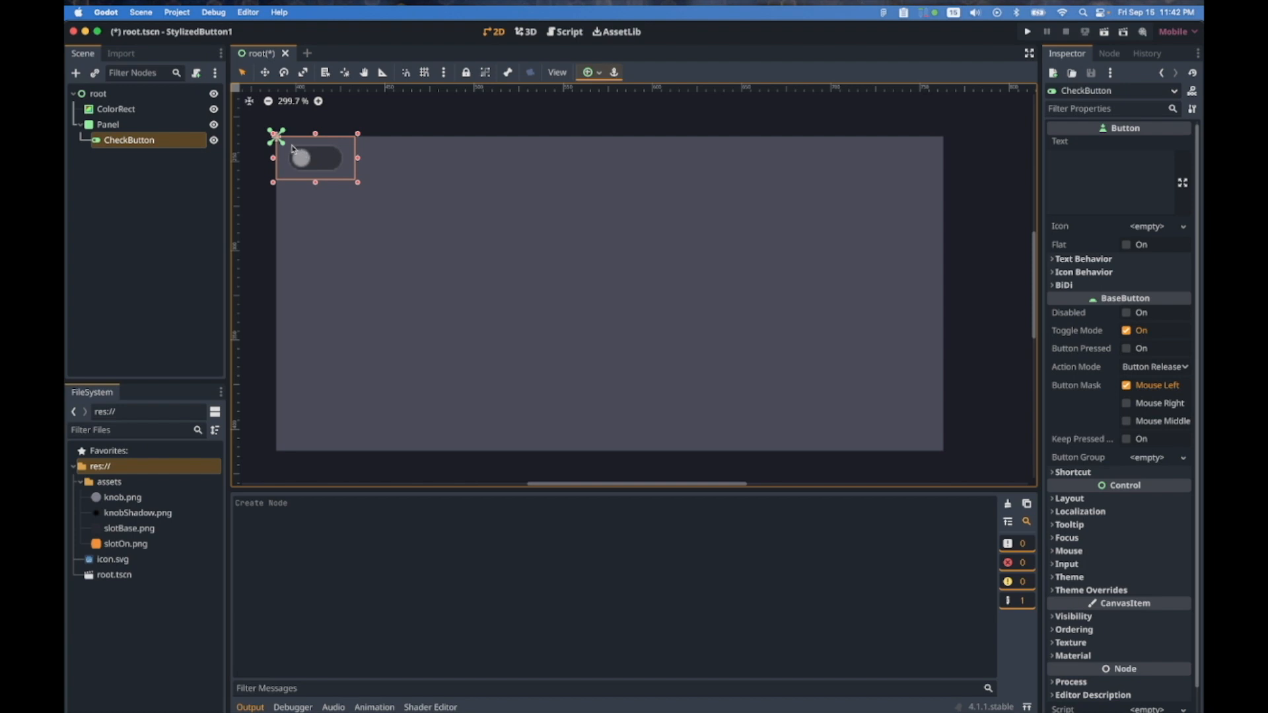
{"action": "left_click_drag", "start_coordinate": [292, 148], "coordinate": [578, 312]}
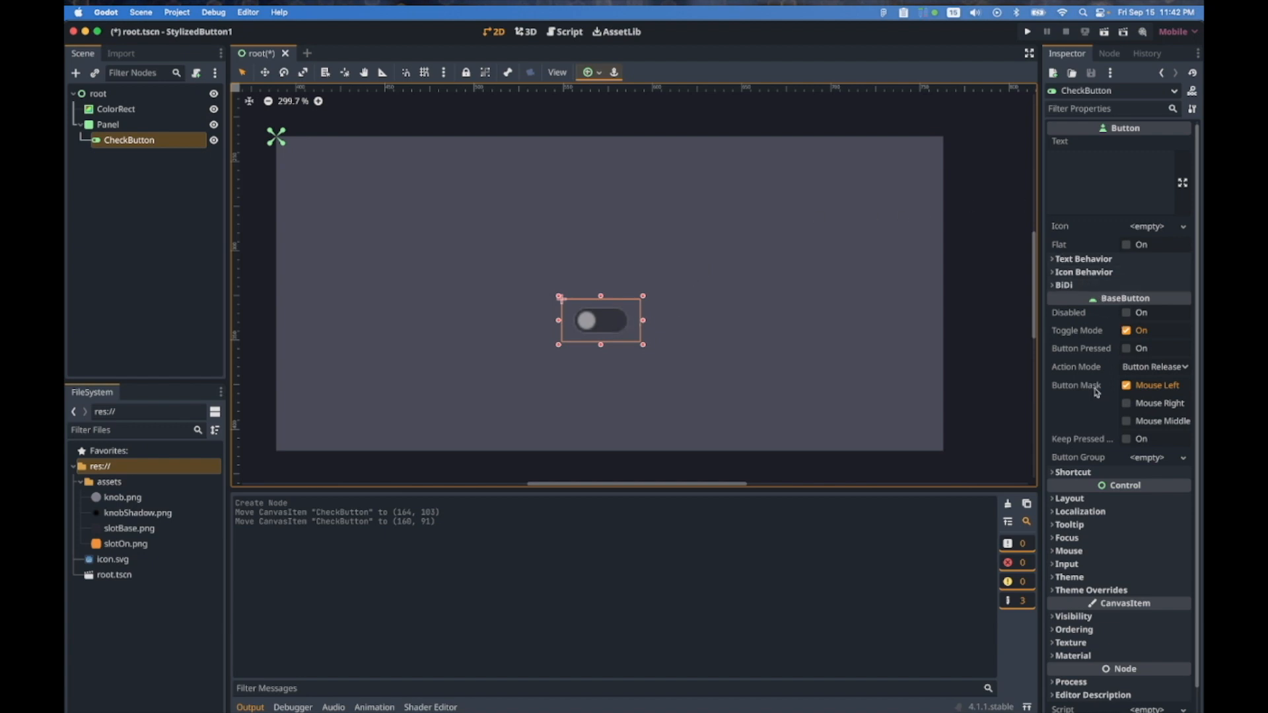
Set the CheckButton's custom minimum size to 96 px wide and 34 px high
{"action": "left_click", "coordinate": [1070, 500]}
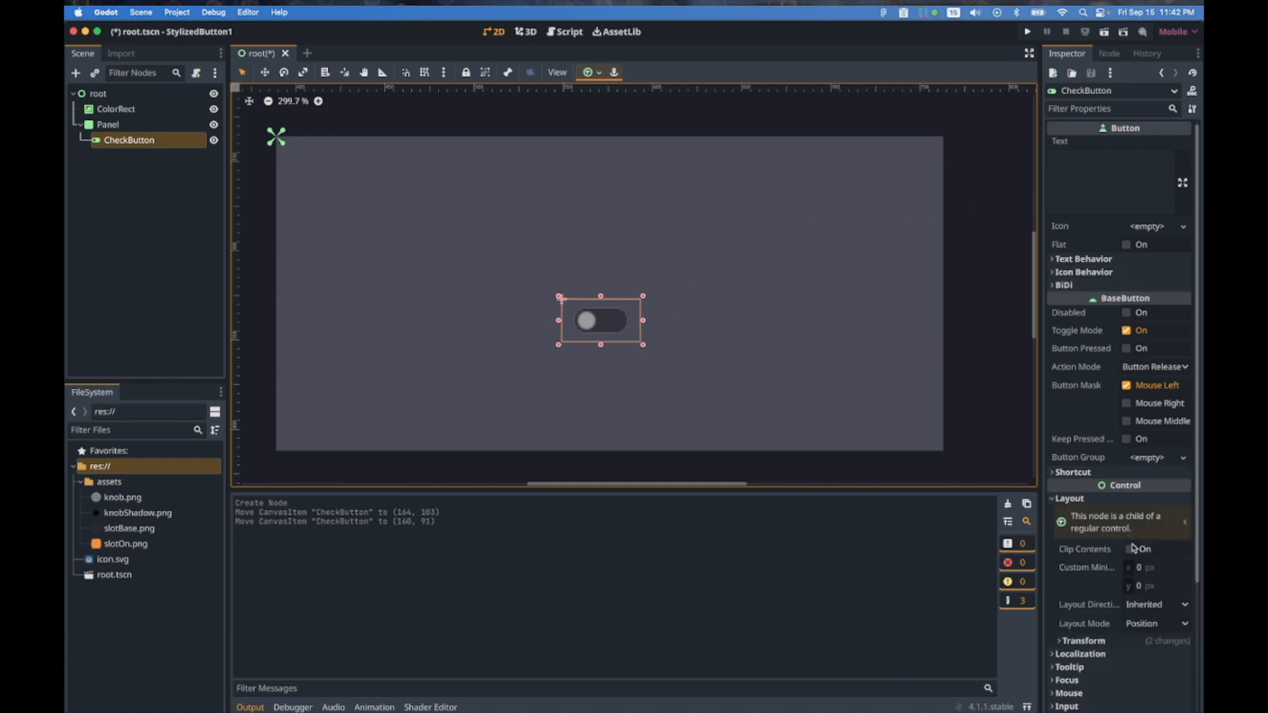
{"action": "left_click", "coordinate": [1170, 573]}
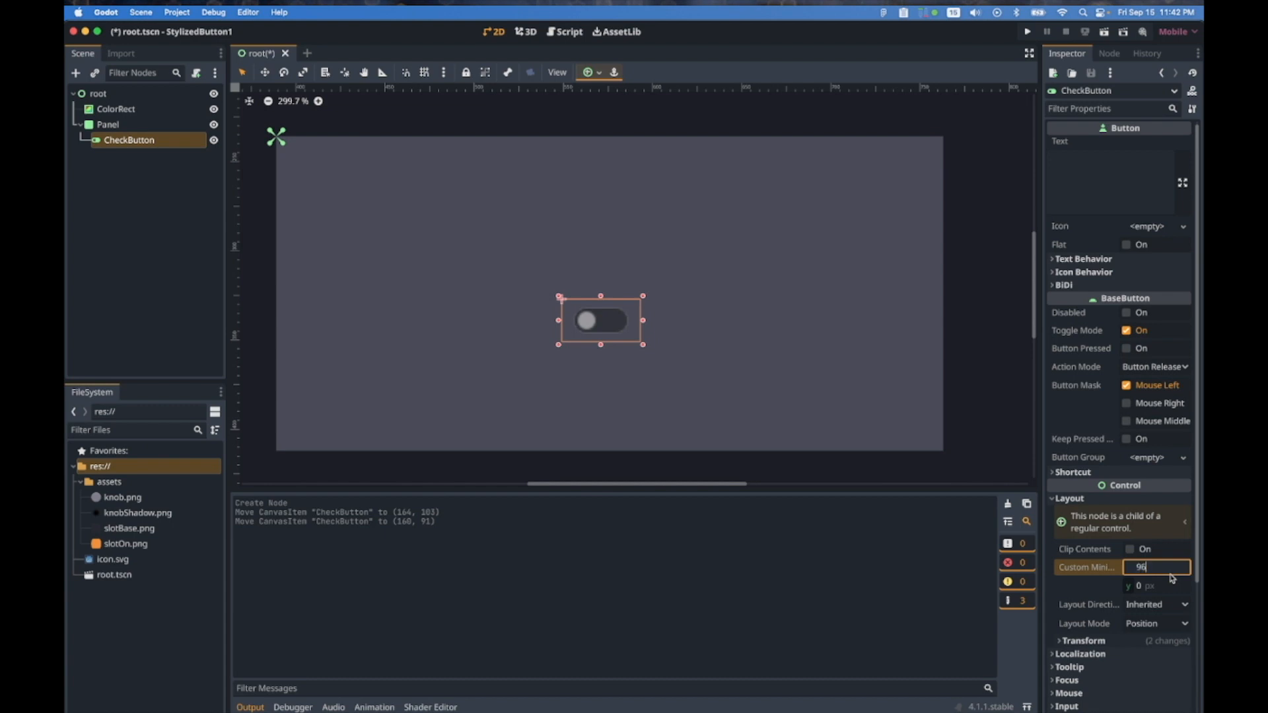
{"action": "key", "text": "Tab"}
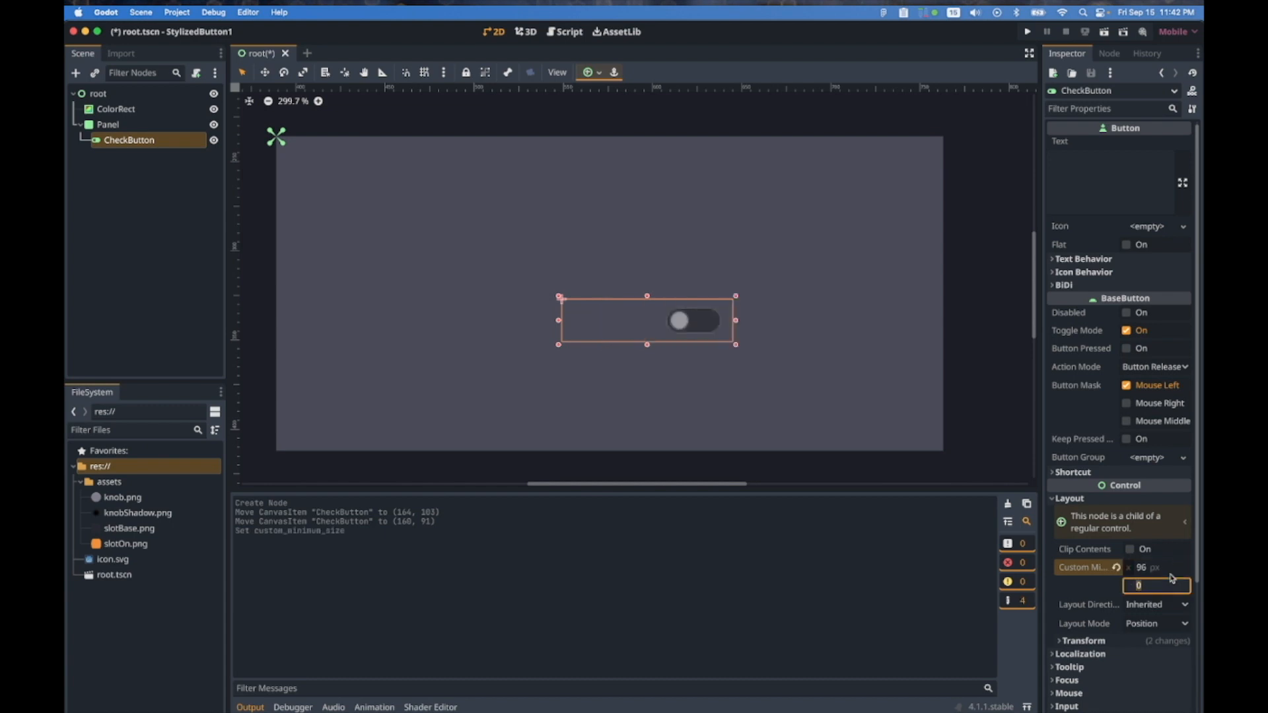
{"action": "type", "text": "34"}
{"action": "key", "text": "Tab"}
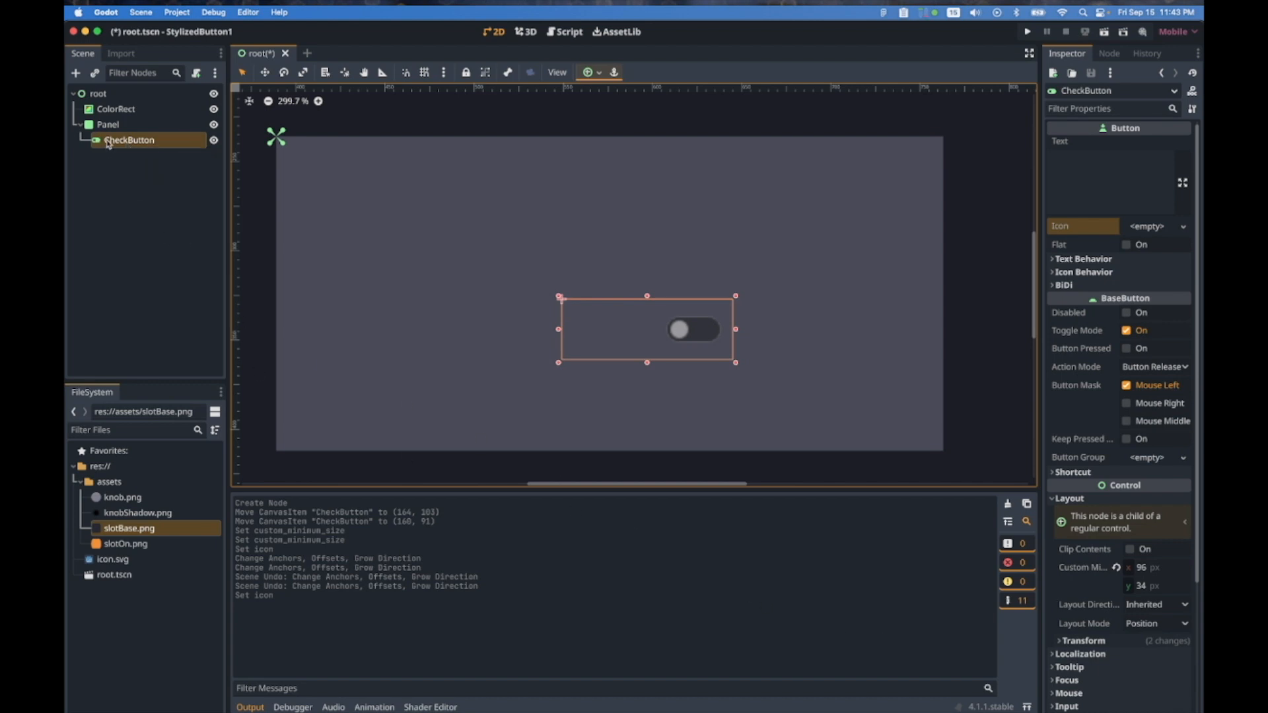
Add a NinePatchRect node under CheckButton and anchor it to fill the button's full rectangle
{"action": "left_click", "coordinate": [75, 72]}
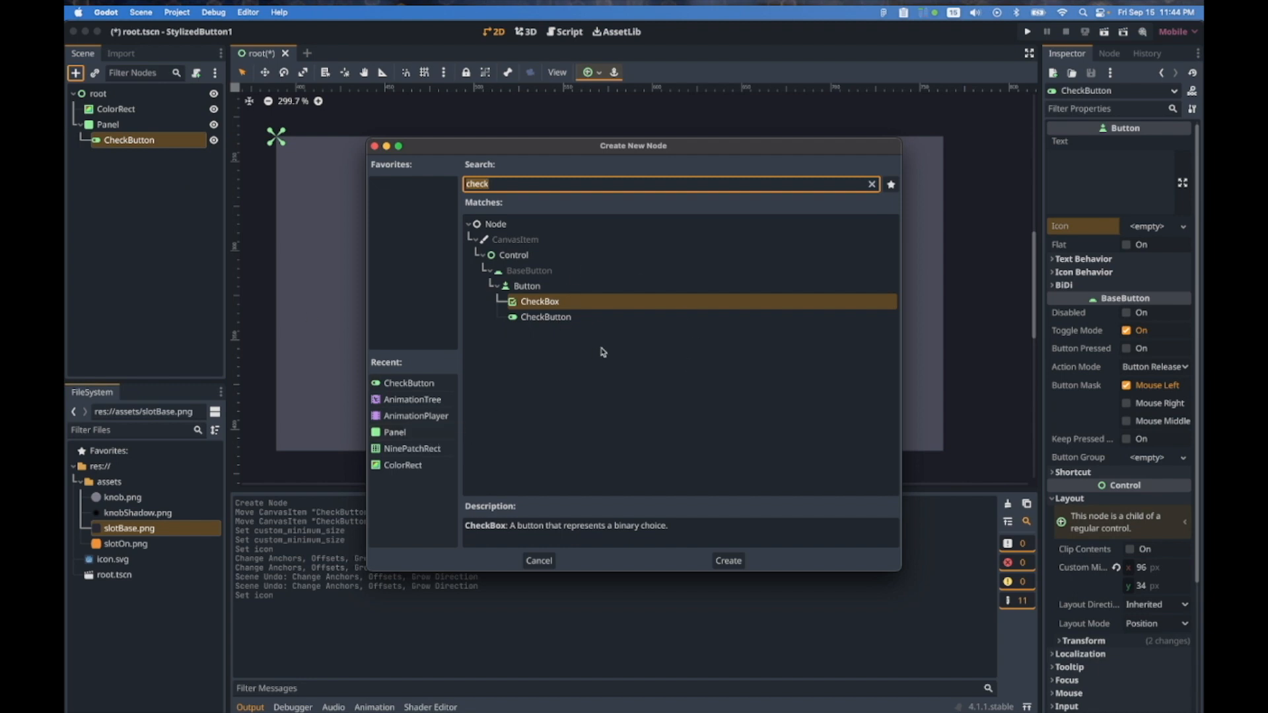
{"action": "type", "text": "nin"}
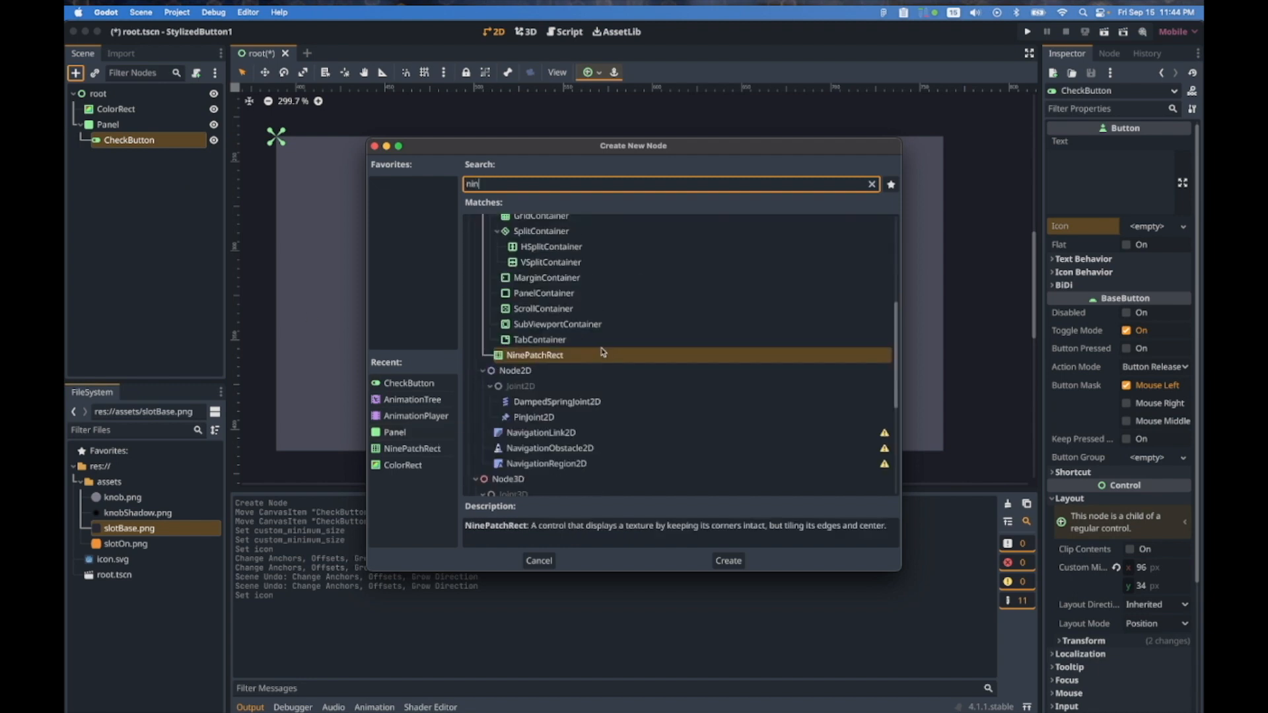
{"action": "double_click", "coordinate": [603, 354]}
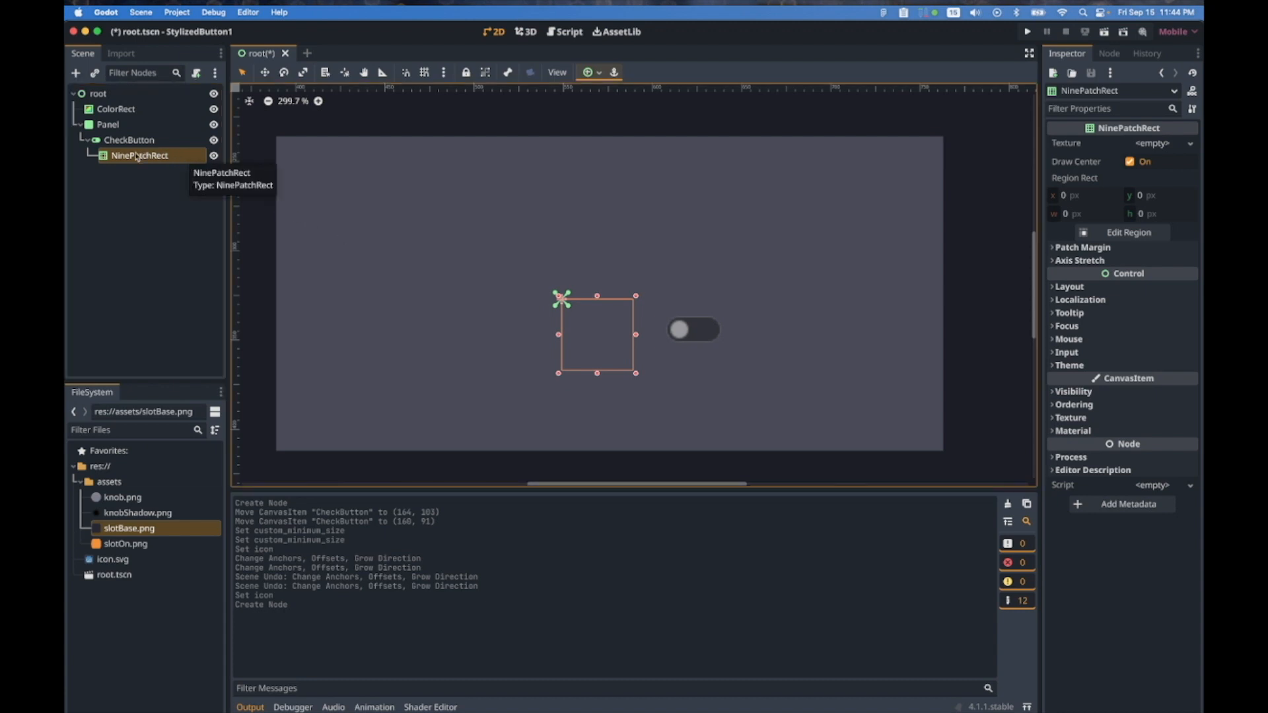
{"action": "left_click", "coordinate": [593, 72]}
{"action": "left_click", "coordinate": [658, 178]}
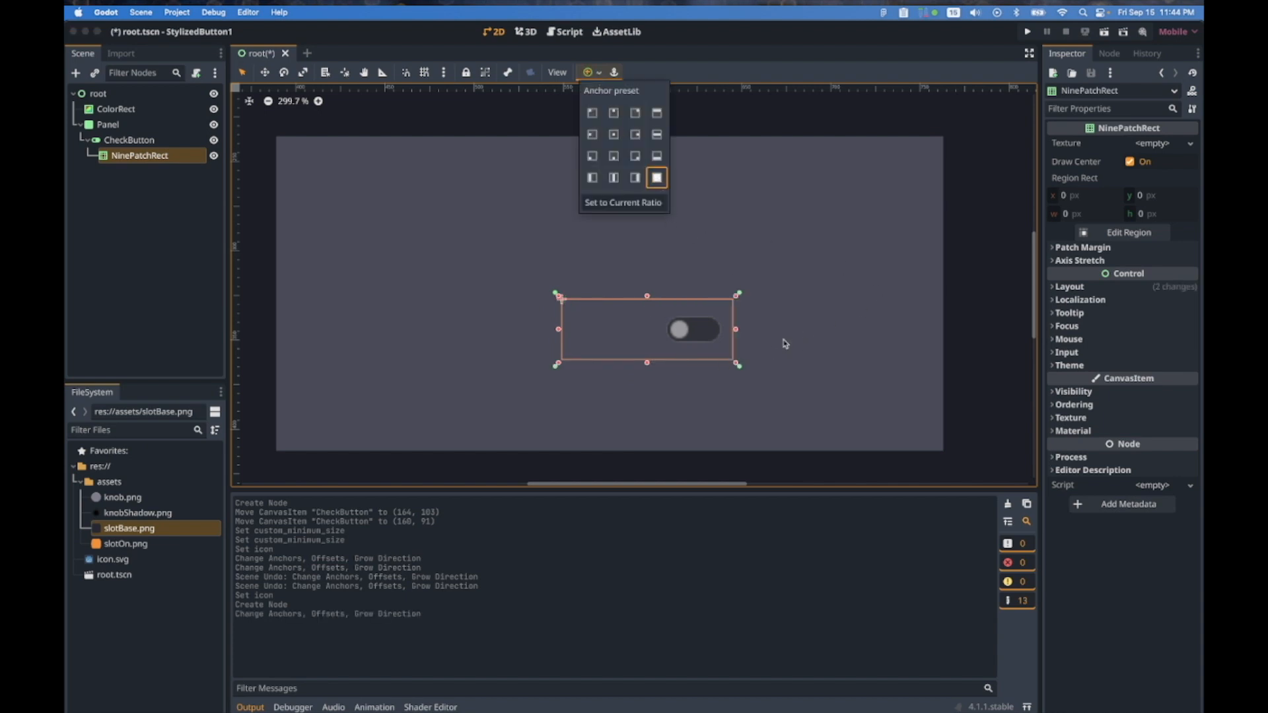
Assign slotBase.png as the NinePatchRect's texture and rename the node as SlotBase
{"action": "left_click", "coordinate": [132, 530]}
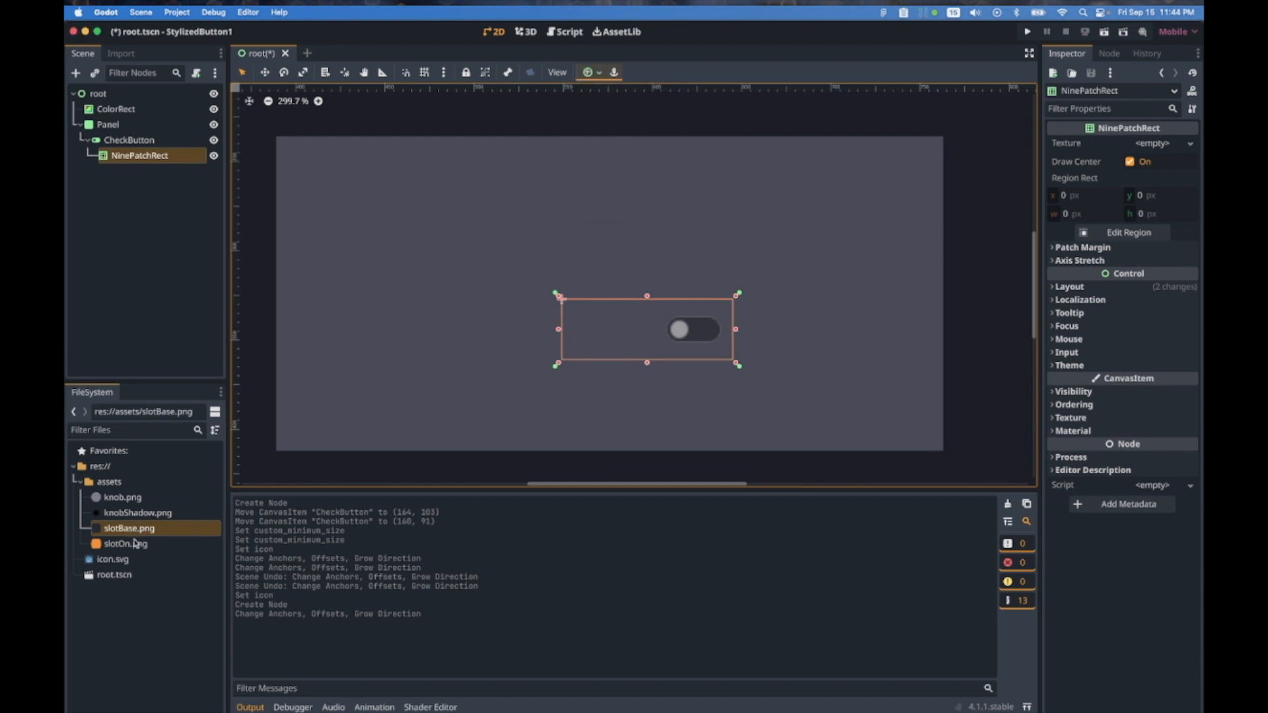
{"action": "left_click_drag", "start_coordinate": [140, 529], "coordinate": [1149, 148]}
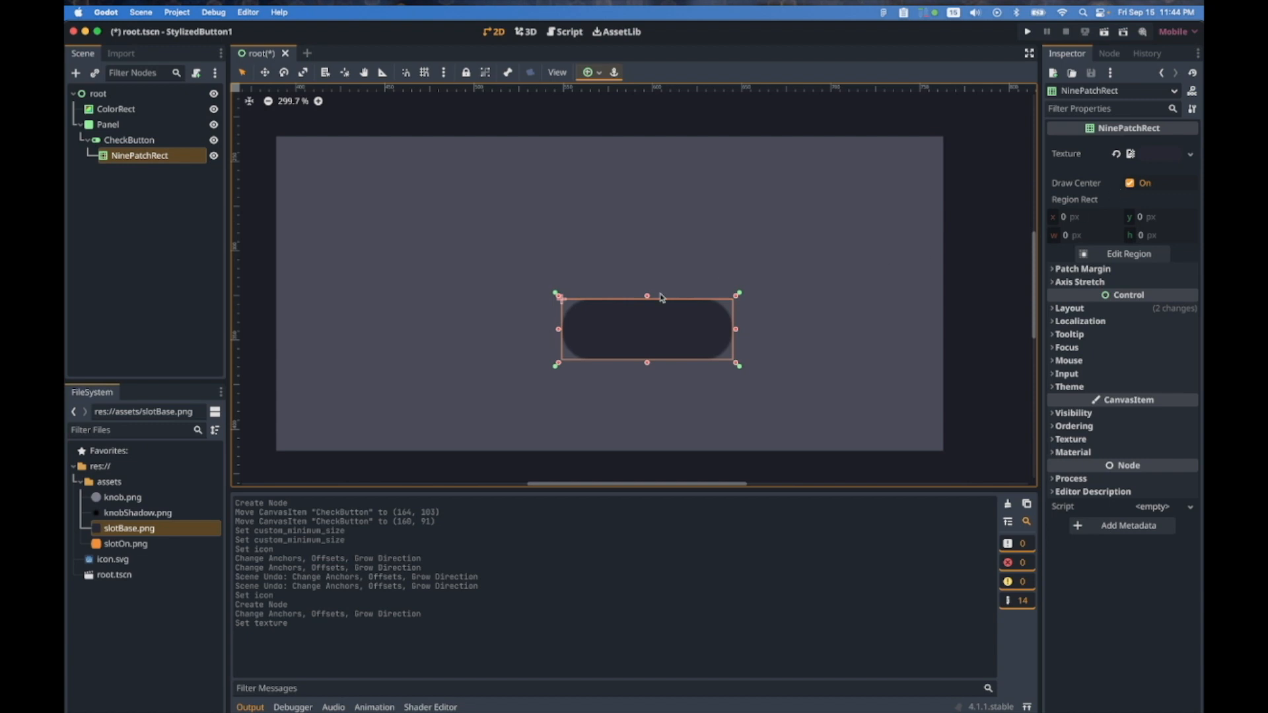
{"action": "double_click", "coordinate": [131, 158]}
{"action": "type", "text": "s"}
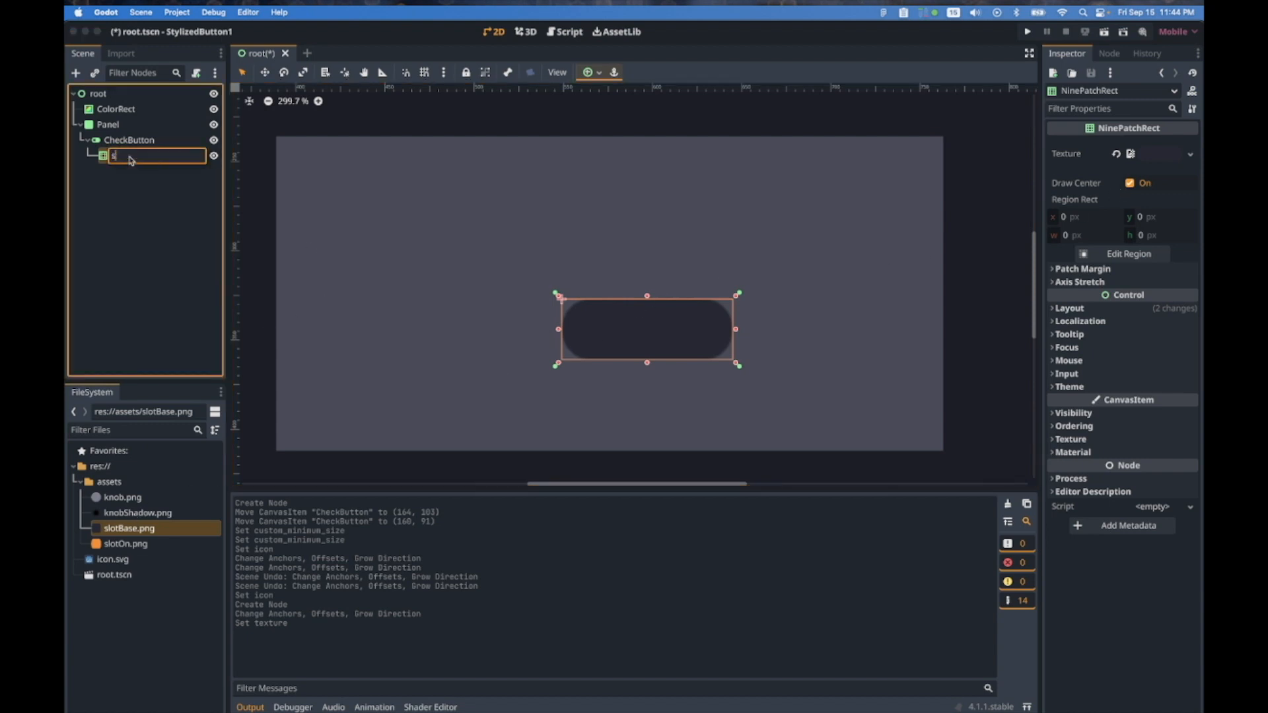
{"action": "type", "text": "lotBase"}
{"action": "key", "text": "Return"}
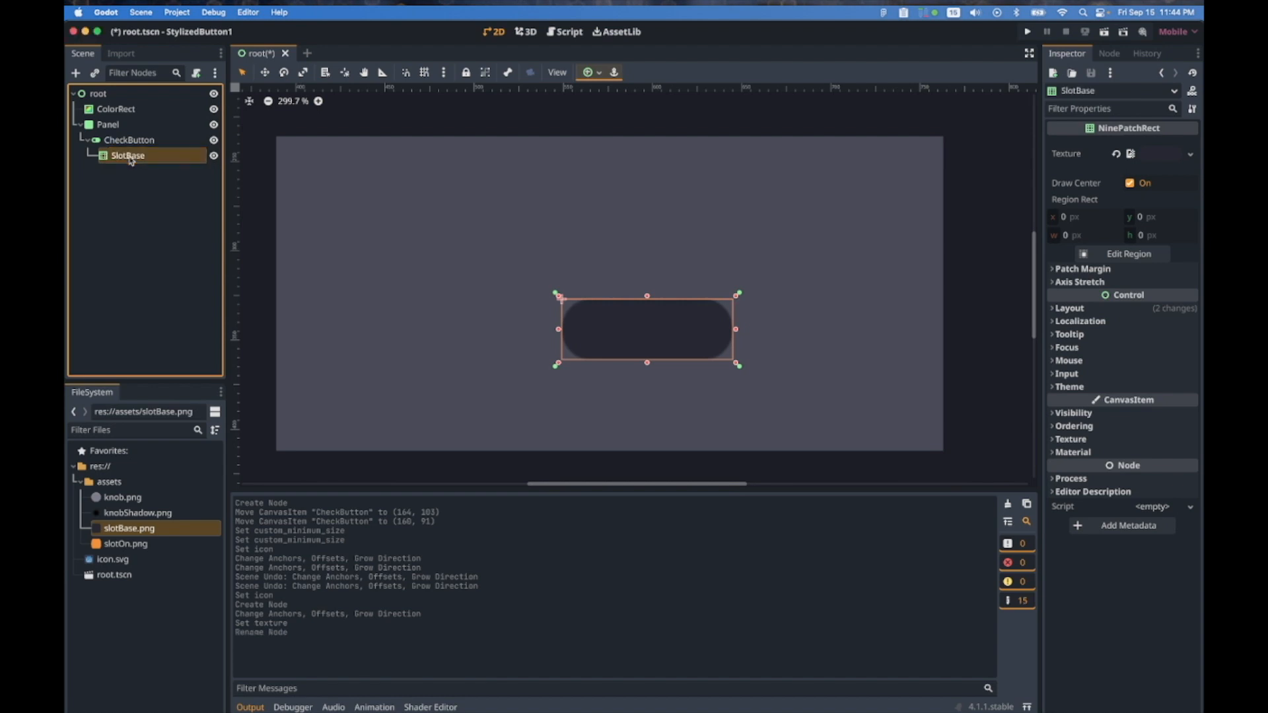
Duplicate the SlotBase node and assign slotOn.png as the copy's texture
{"action": "key", "text": "super+d"}
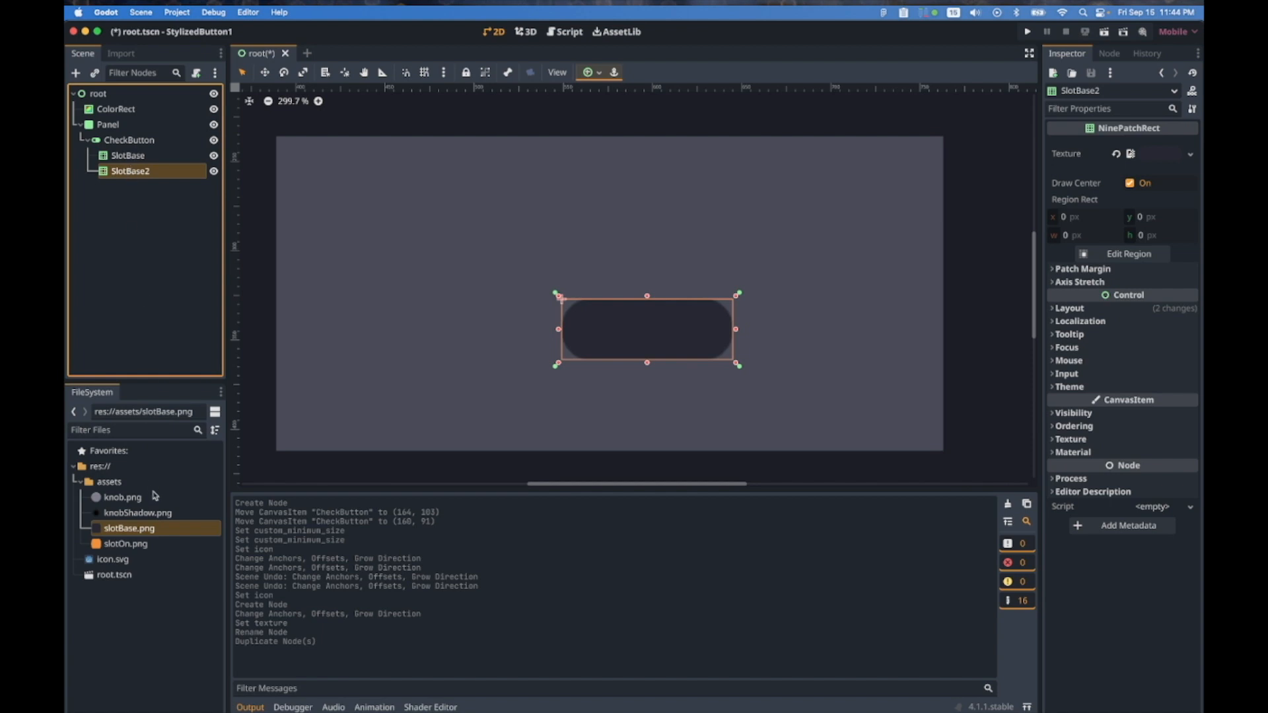
{"action": "scroll", "coordinate": [702, 360], "scroll_direction": "down", "scroll_amount": 1}
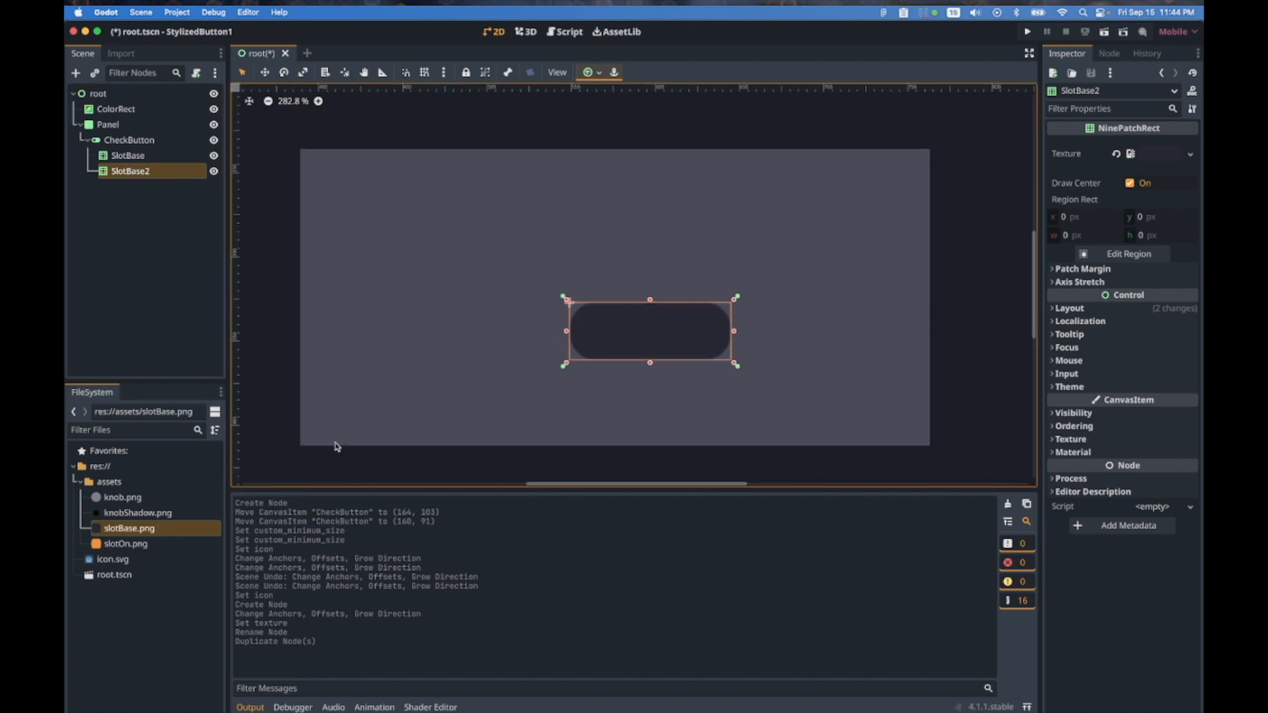
{"action": "scroll", "coordinate": [704, 338], "scroll_direction": "up", "scroll_amount": 1}
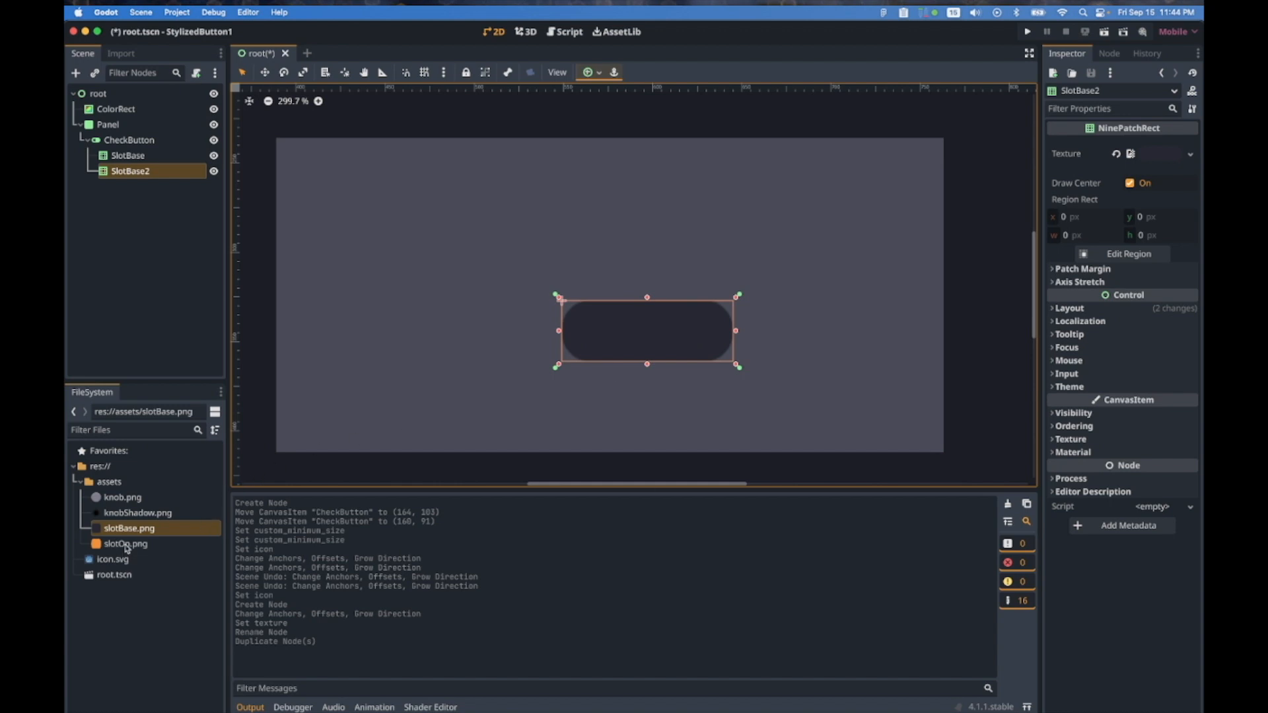
{"action": "left_click_drag", "start_coordinate": [125, 544], "coordinate": [1152, 154]}
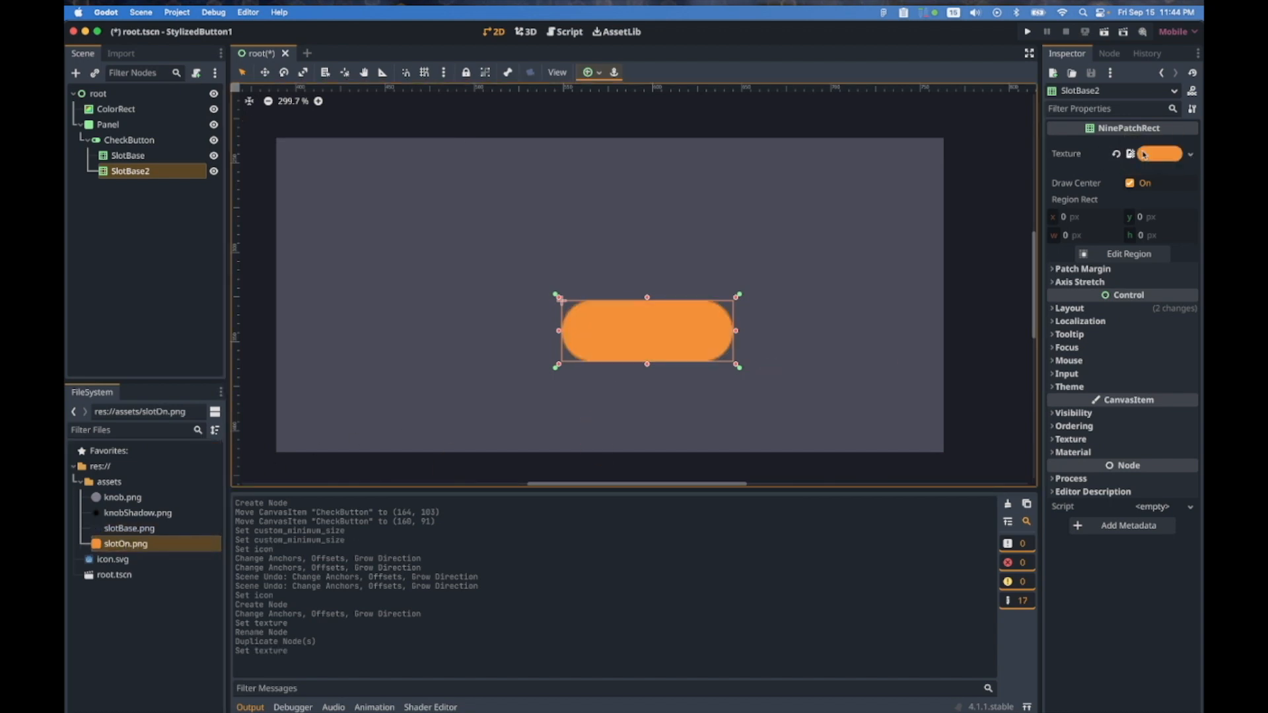
Rename the duplicated orange slot node as SlotOn
{"action": "double_click", "coordinate": [137, 172]}
{"action": "type", "text": "S"}
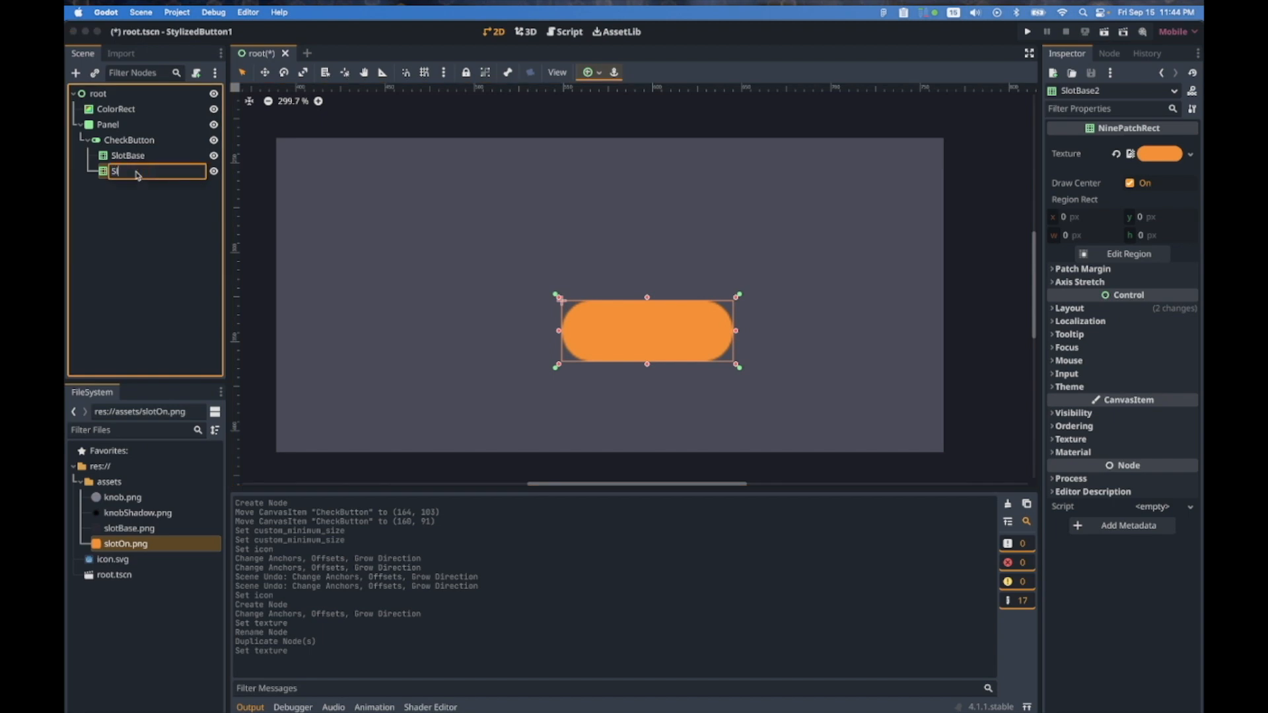
{"action": "type", "text": "lotOn"}
{"action": "key", "text": "Return"}
Add another NinePatchRect node as a child of CheckButton, below the two slot nodes
{"action": "left_click", "coordinate": [129, 140]}
{"action": "left_click", "coordinate": [75, 72]}
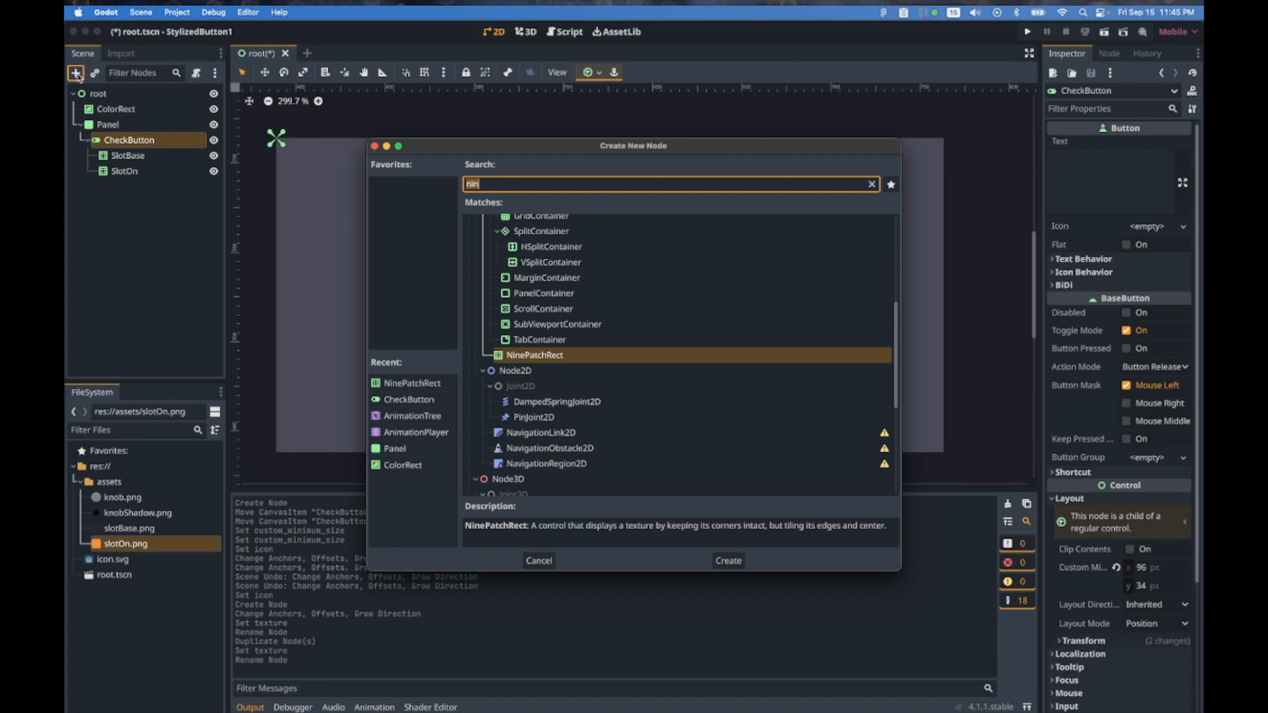
{"action": "double_click", "coordinate": [542, 356]}
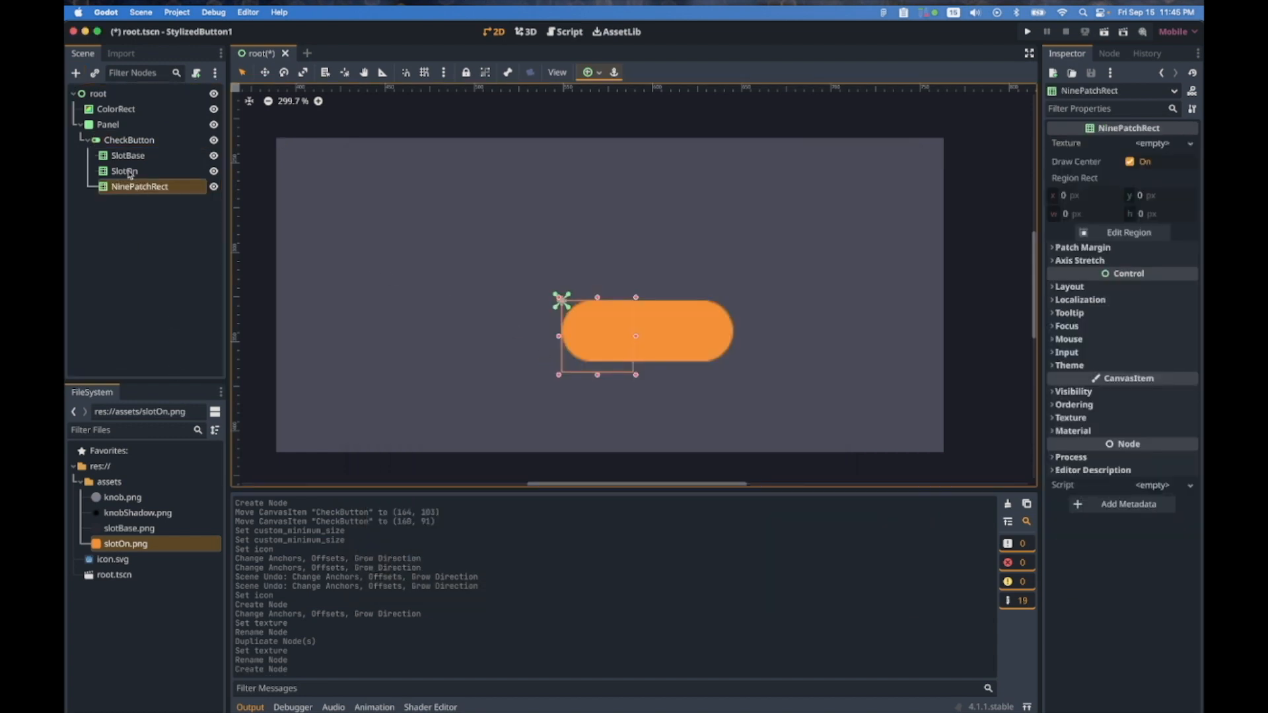
Make the SlotOn node fully transparent by setting its self-modulate alpha to 0
{"action": "left_click", "coordinate": [129, 172]}
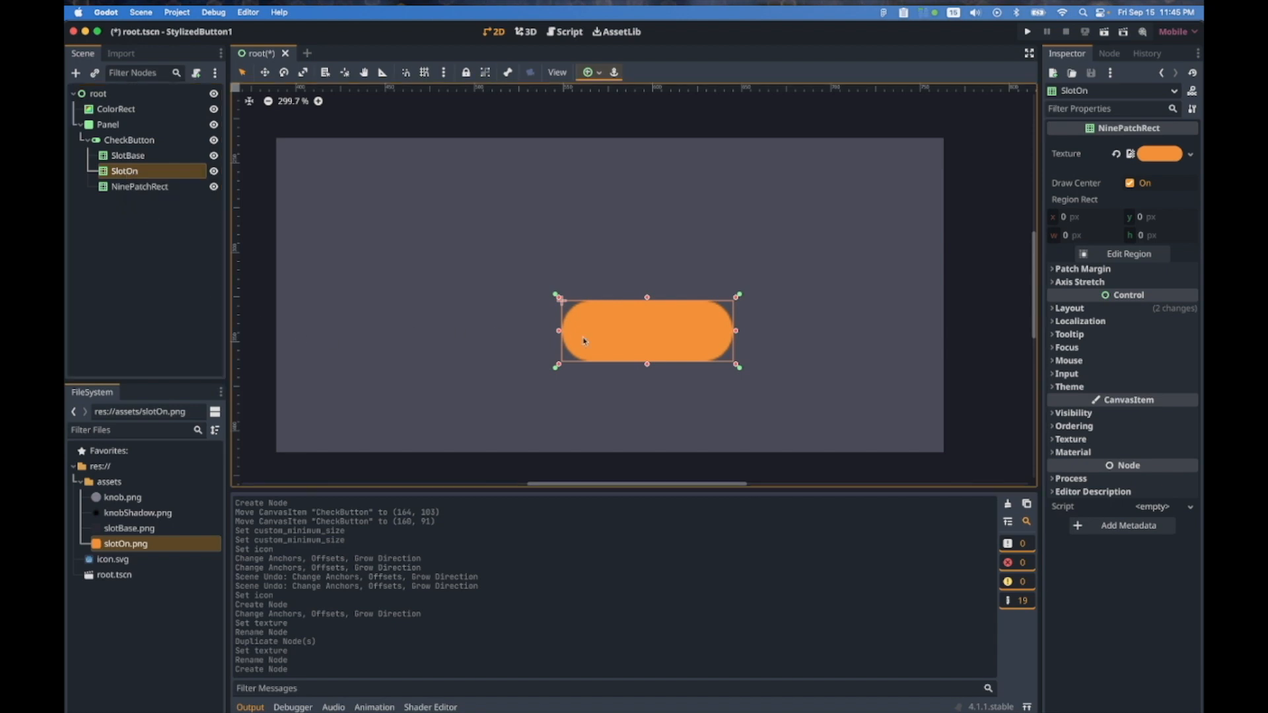
{"action": "left_click", "coordinate": [1083, 416]}
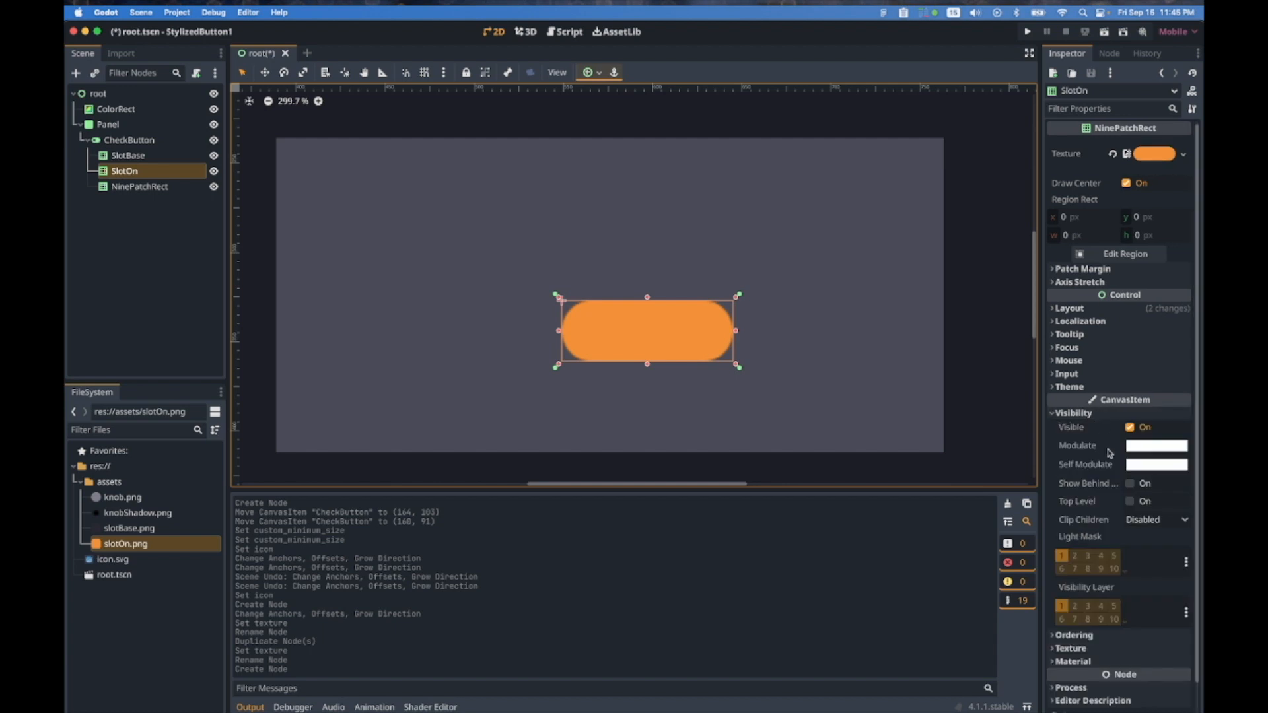
{"action": "left_click", "coordinate": [1139, 468]}
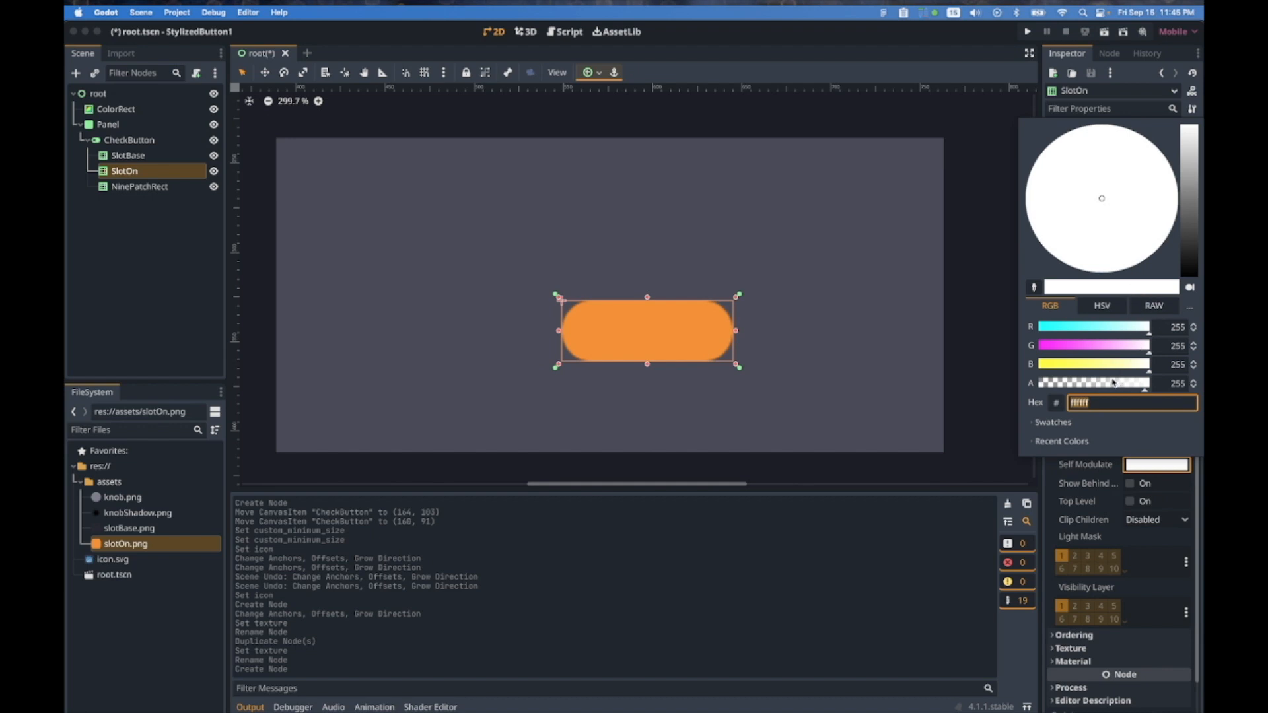
{"action": "left_click_drag", "start_coordinate": [1113, 382], "coordinate": [1032, 381]}
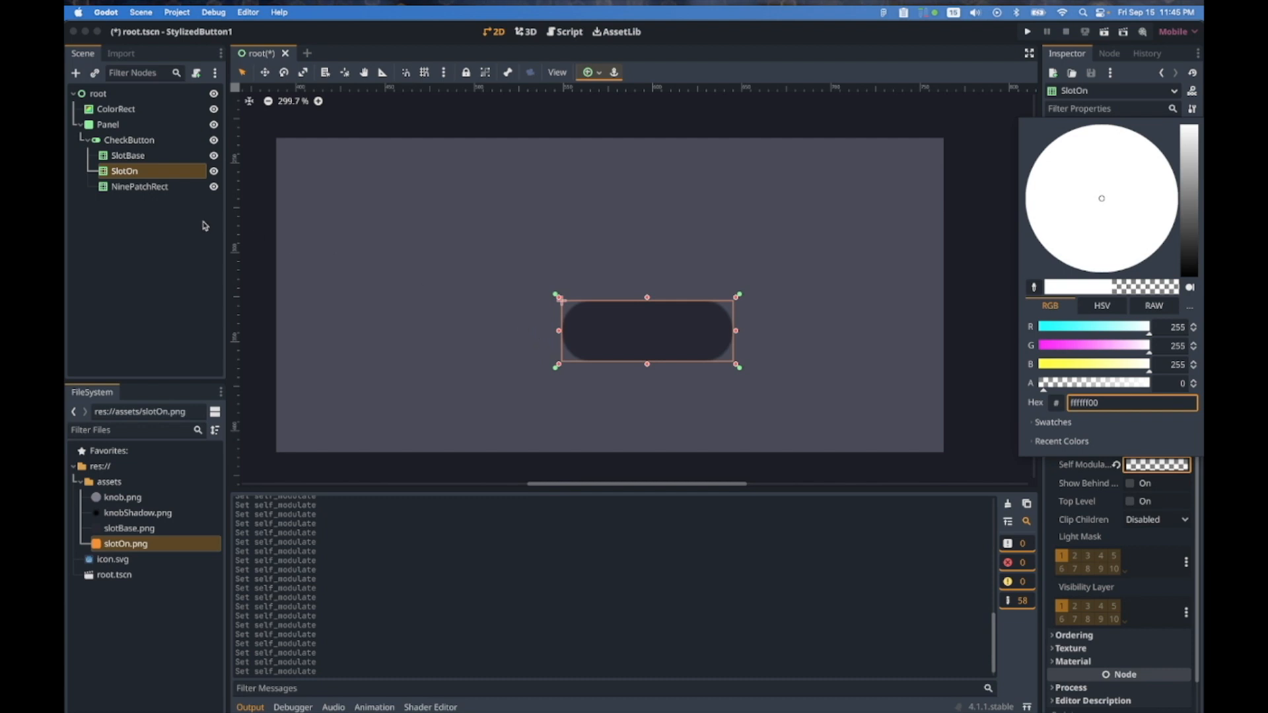
{"action": "left_click", "coordinate": [156, 209]}
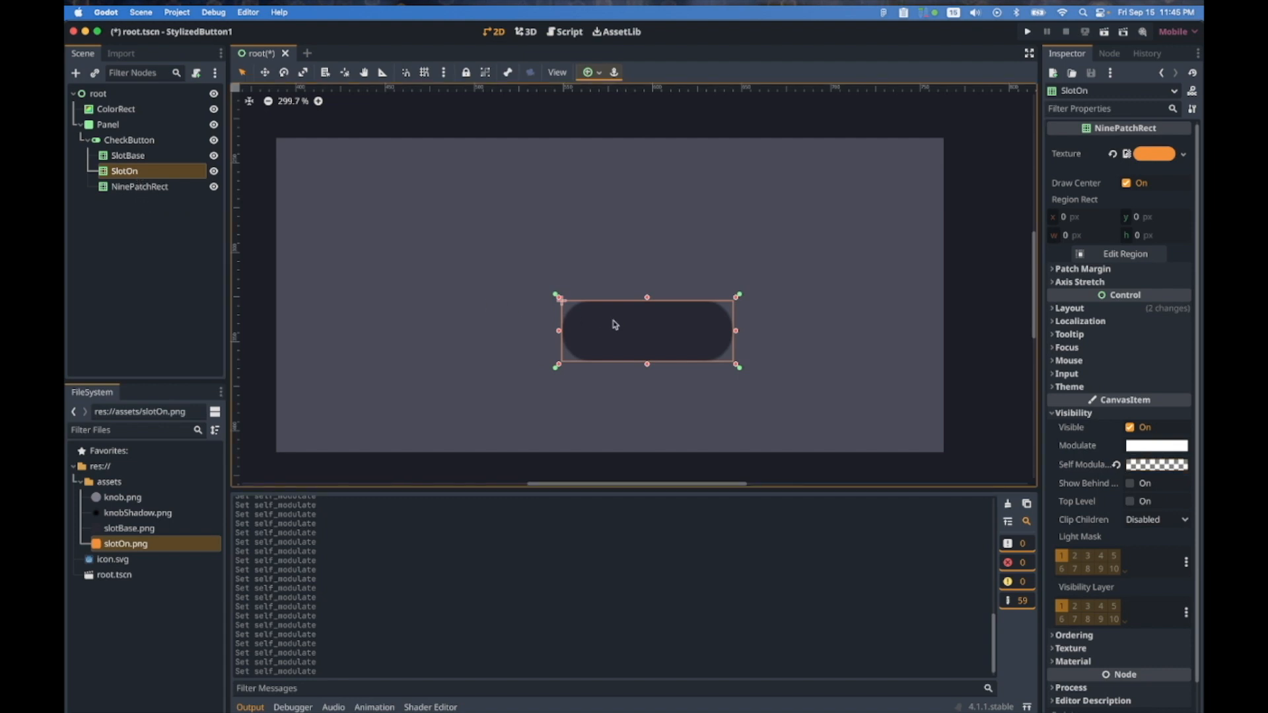
Assign knob.png as the texture of the empty NinePatchRect node and rename the node as Knob
{"action": "left_click", "coordinate": [151, 187]}
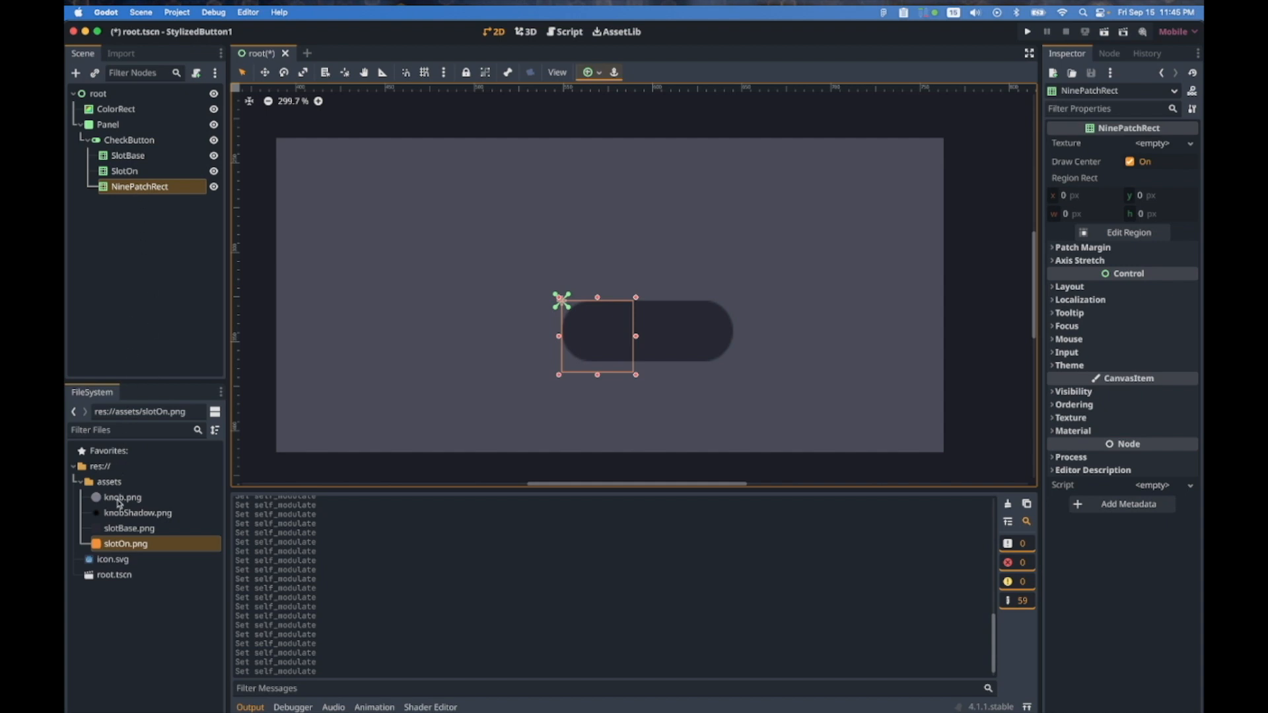
{"action": "left_click_drag", "start_coordinate": [122, 497], "coordinate": [1154, 148]}
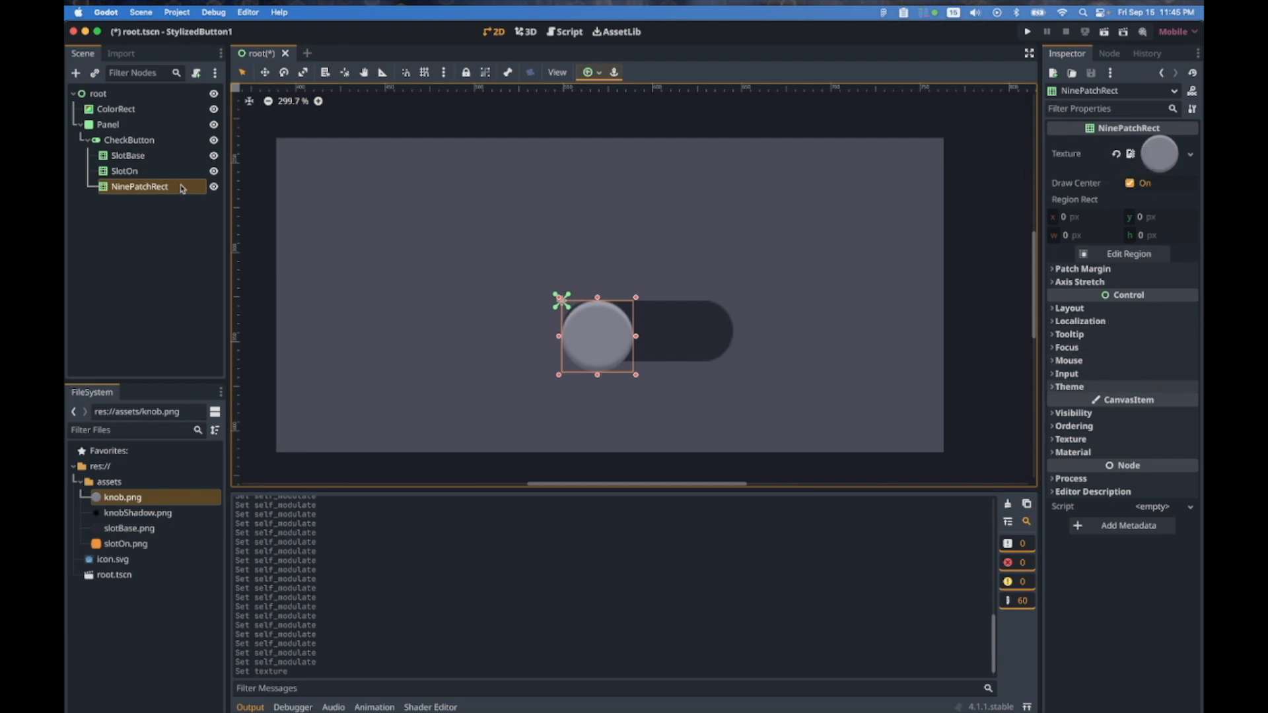
{"action": "double_click", "coordinate": [158, 189]}
{"action": "type", "text": "Knob"}
{"action": "key", "text": "Return"}
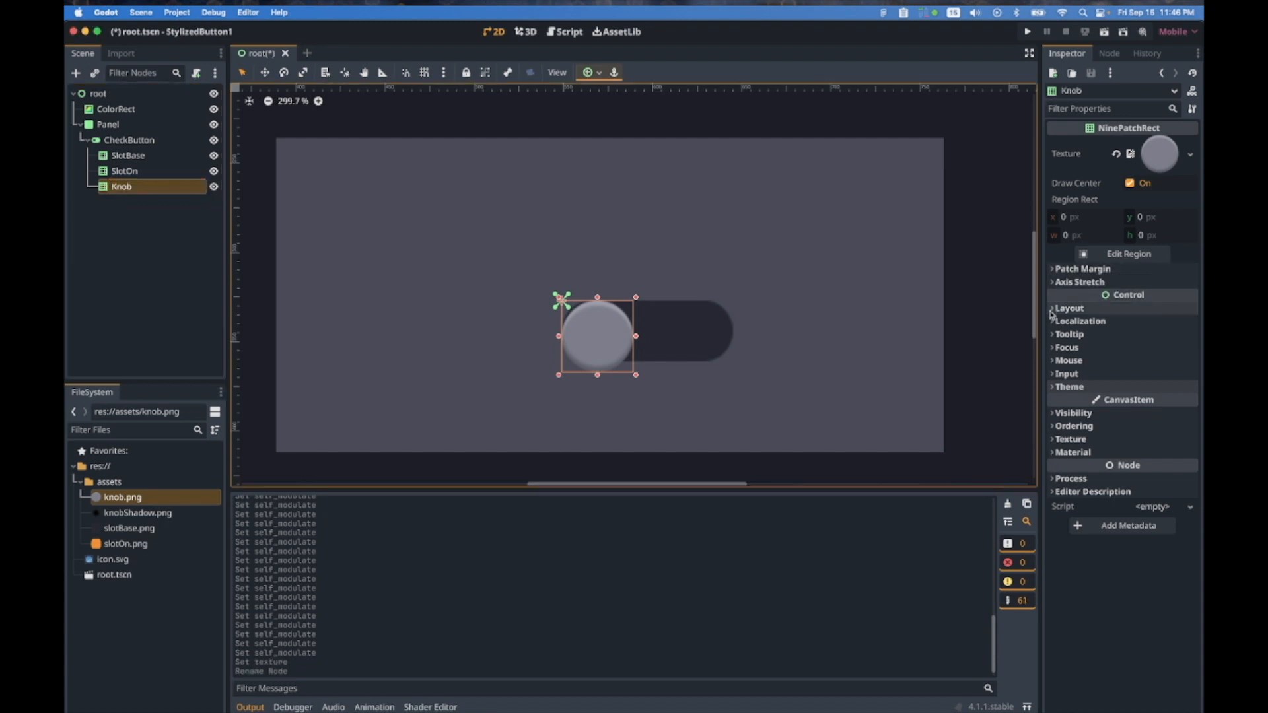
Set the Knob node's custom minimum size to 56 px in both x and y
{"action": "left_click", "coordinate": [1055, 310]}
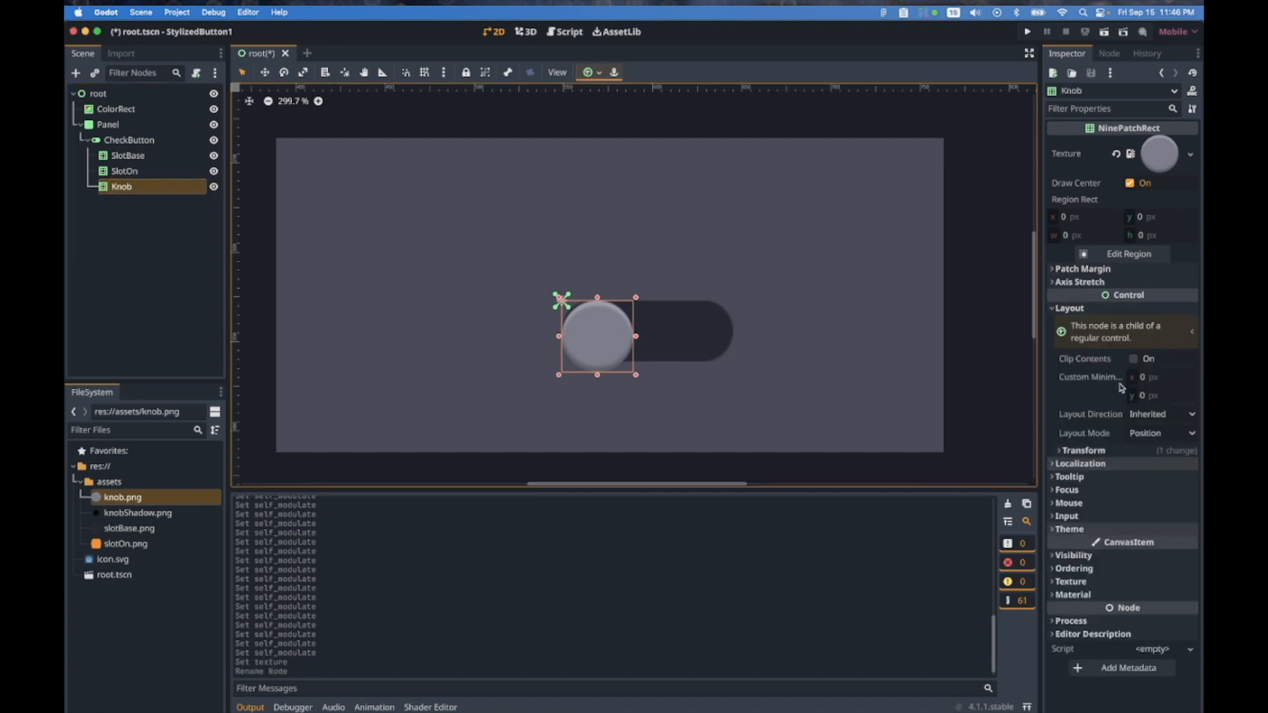
{"action": "left_click", "coordinate": [1160, 377]}
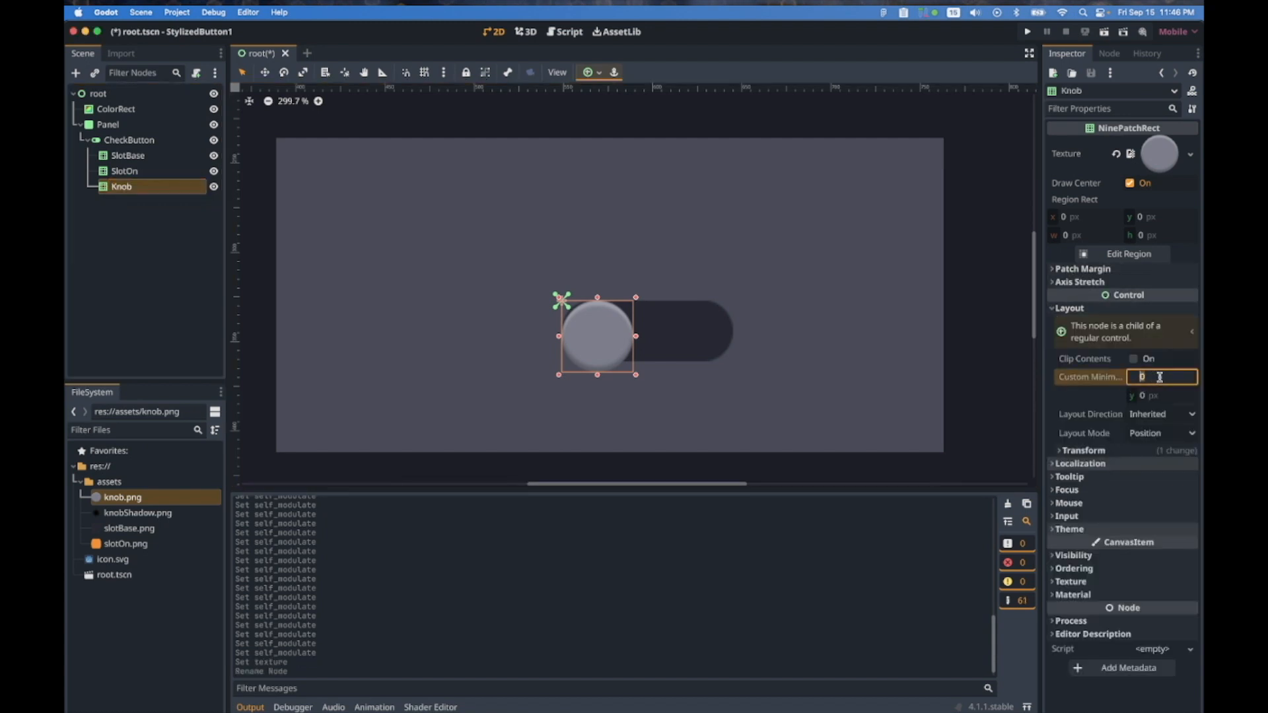
{"action": "type", "text": "56"}
{"action": "key", "text": "Tab"}
{"action": "type", "text": "56"}
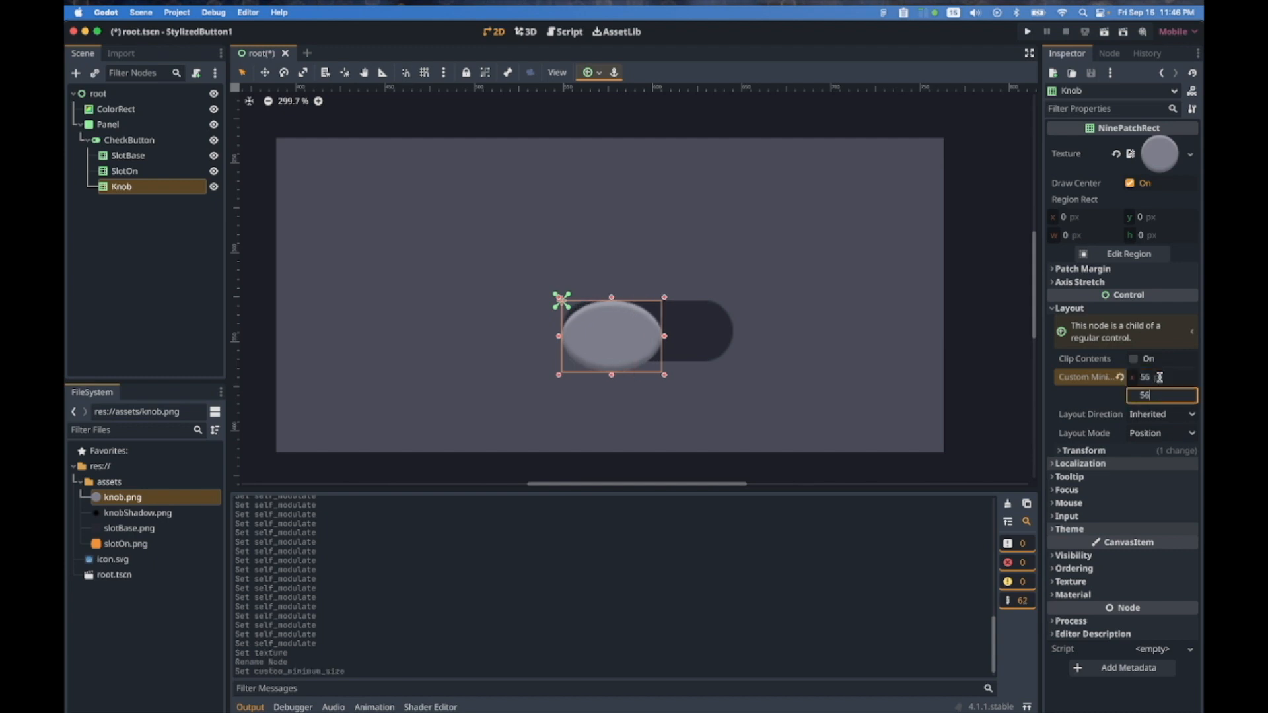
{"action": "key", "text": "Tab"}
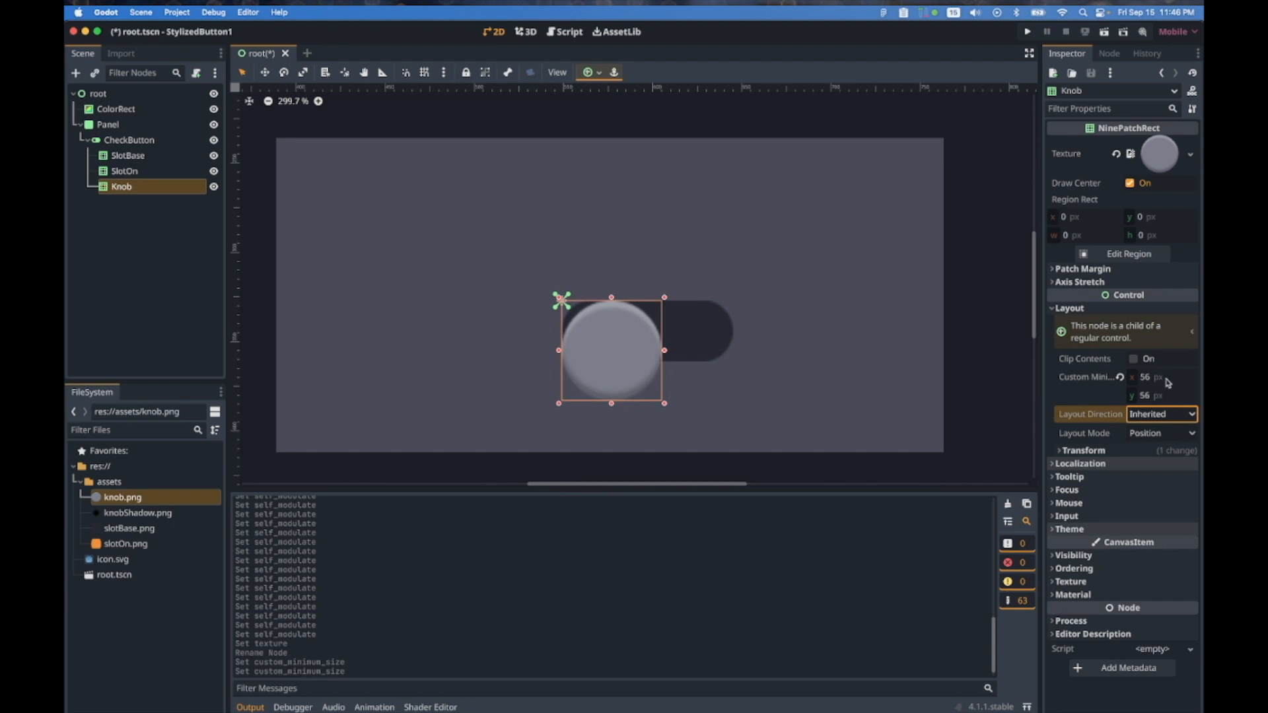
Set the Knob node's pivot offset to half its size, 28 px in both x and y
{"action": "left_click", "coordinate": [1096, 451]}
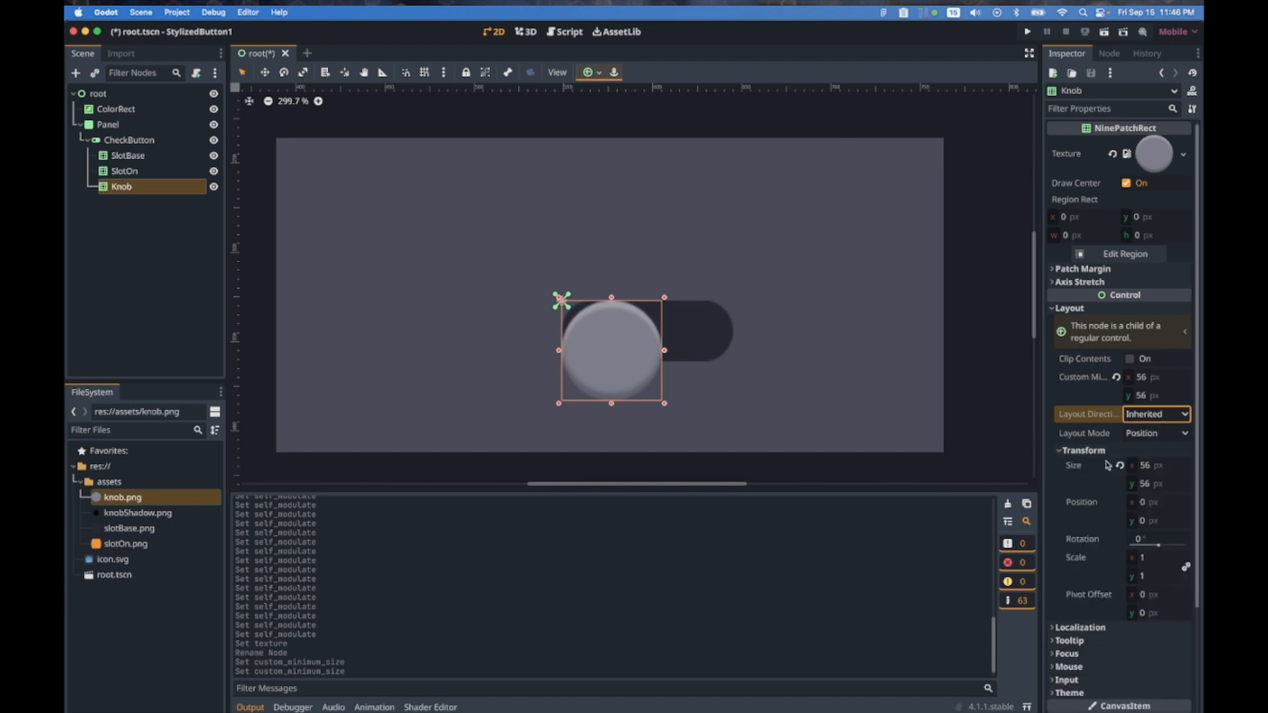
{"action": "left_click", "coordinate": [1162, 572]}
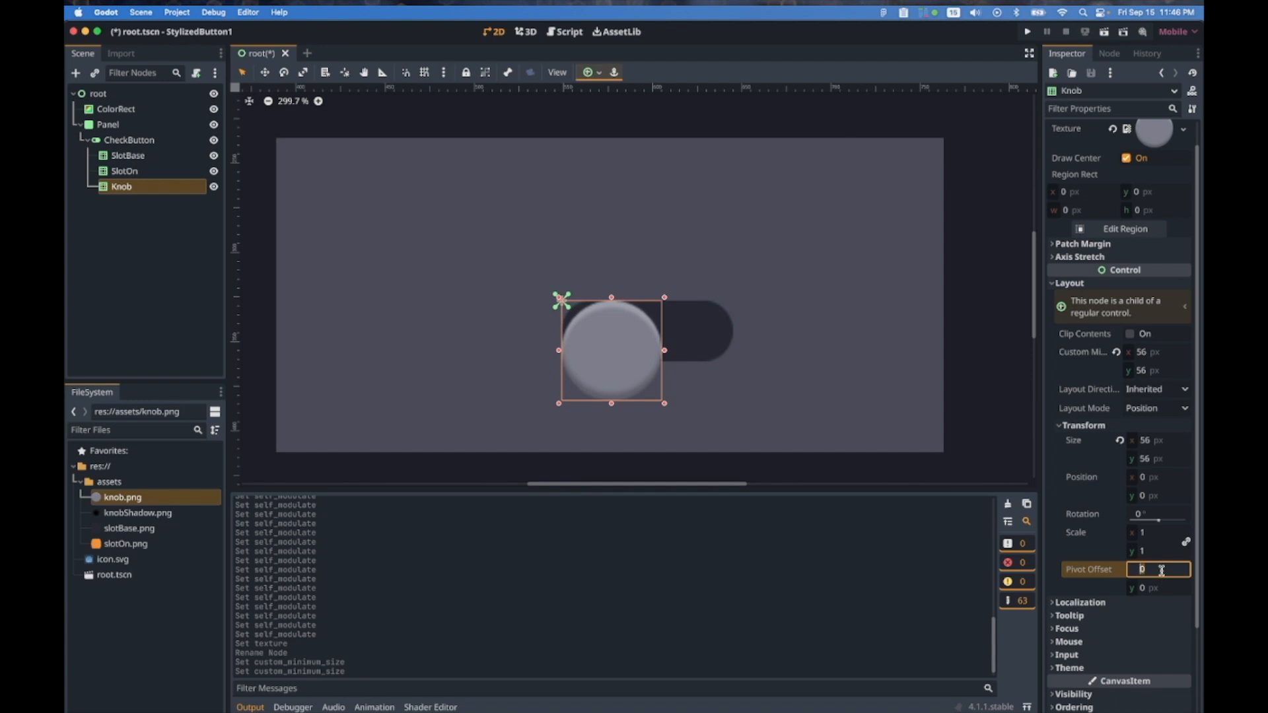
{"action": "type", "text": "56/2"}
{"action": "key", "text": "Tab"}
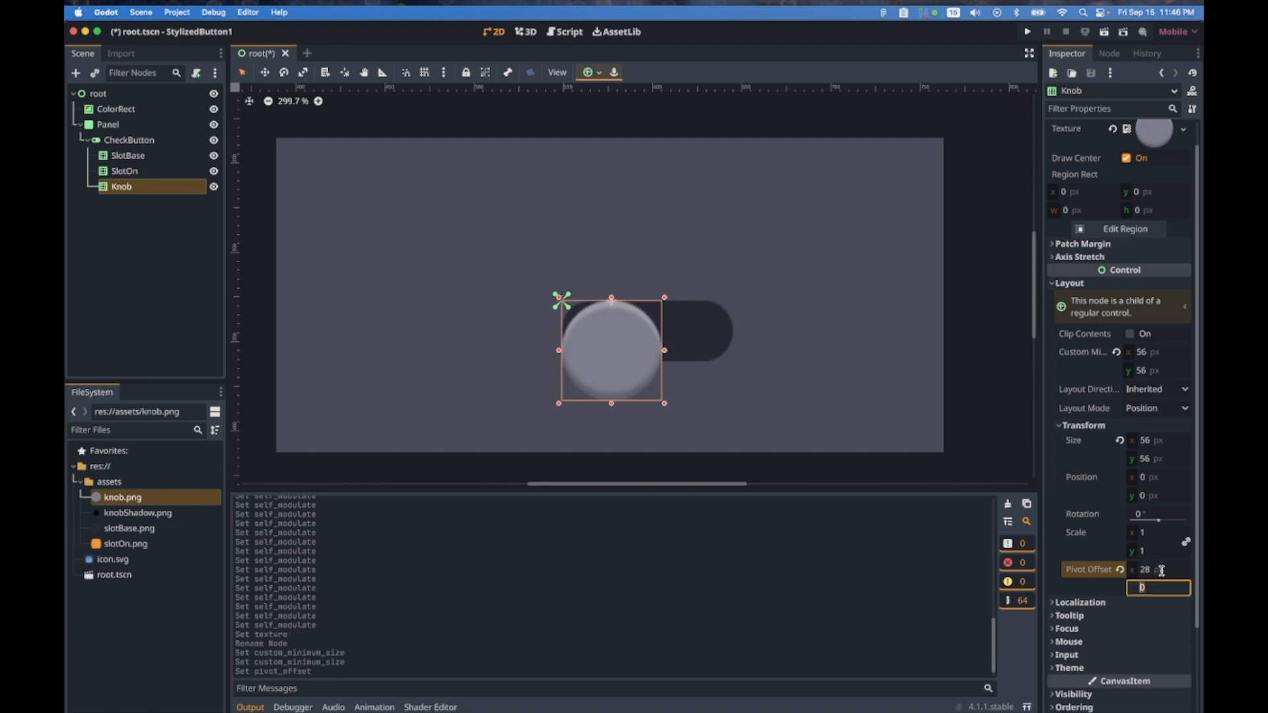
{"action": "type", "text": "28"}
{"action": "key", "text": "Return"}
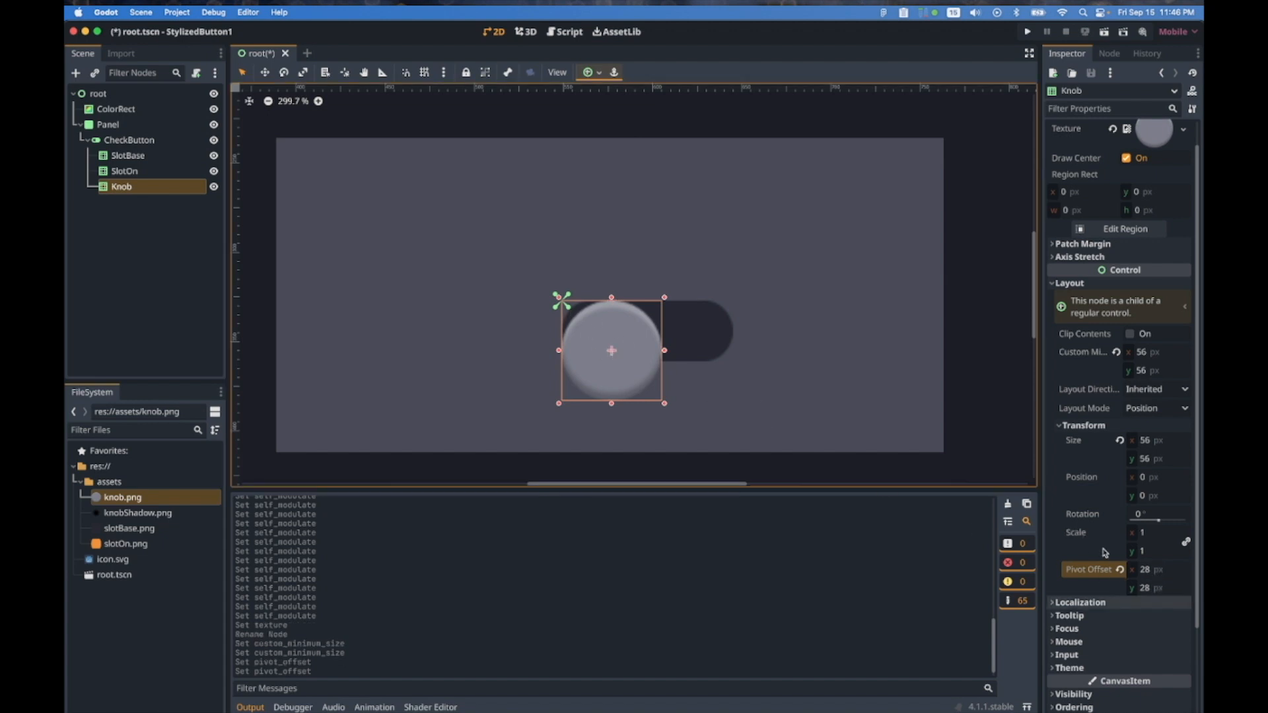
Set the Knob node's position to x 56 px and y -10 px
{"action": "mouse_move", "coordinate": [1110, 554]}
{"action": "left_click", "coordinate": [1166, 478]}
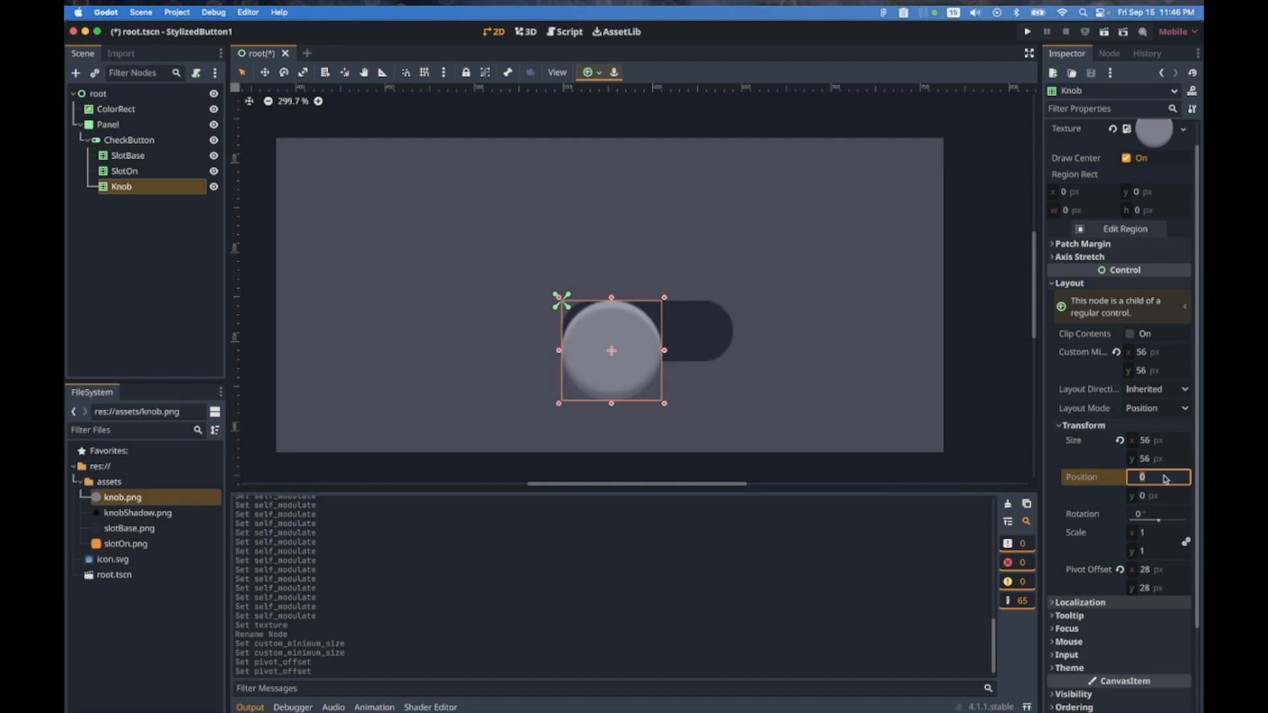
{"action": "type", "text": "56"}
{"action": "key", "text": "Return"}
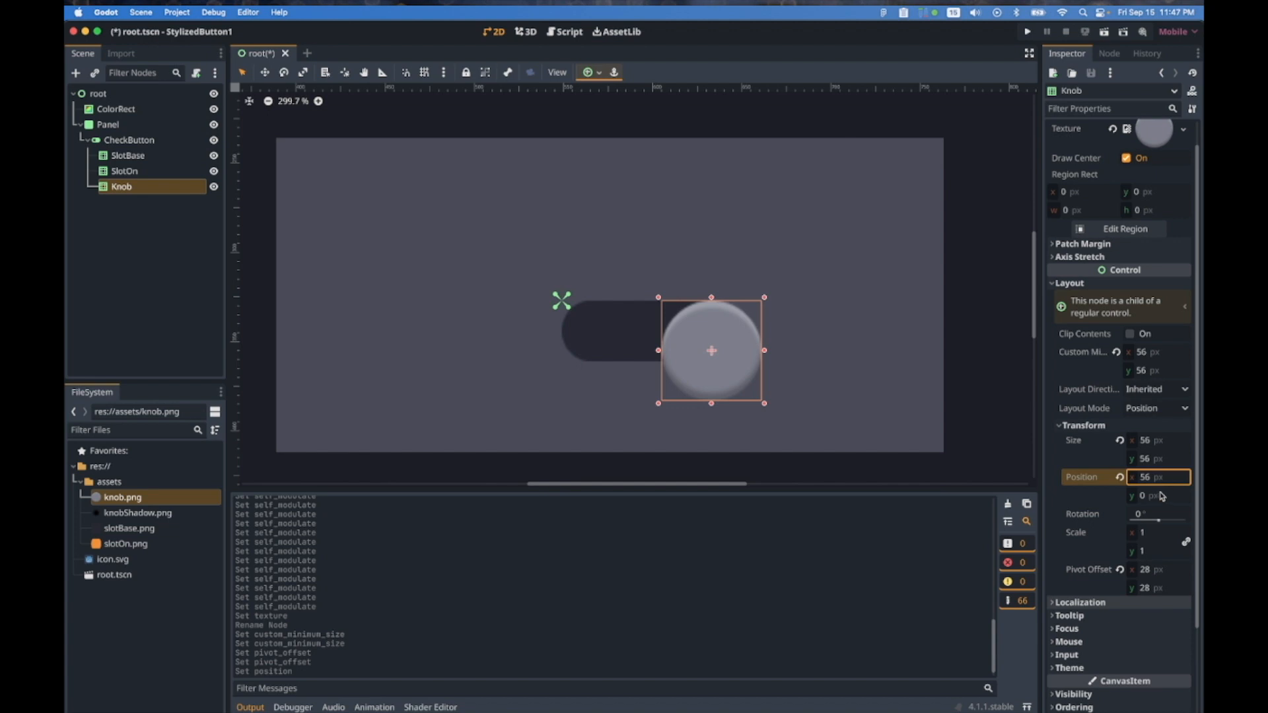
{"action": "left_click", "coordinate": [1162, 497]}
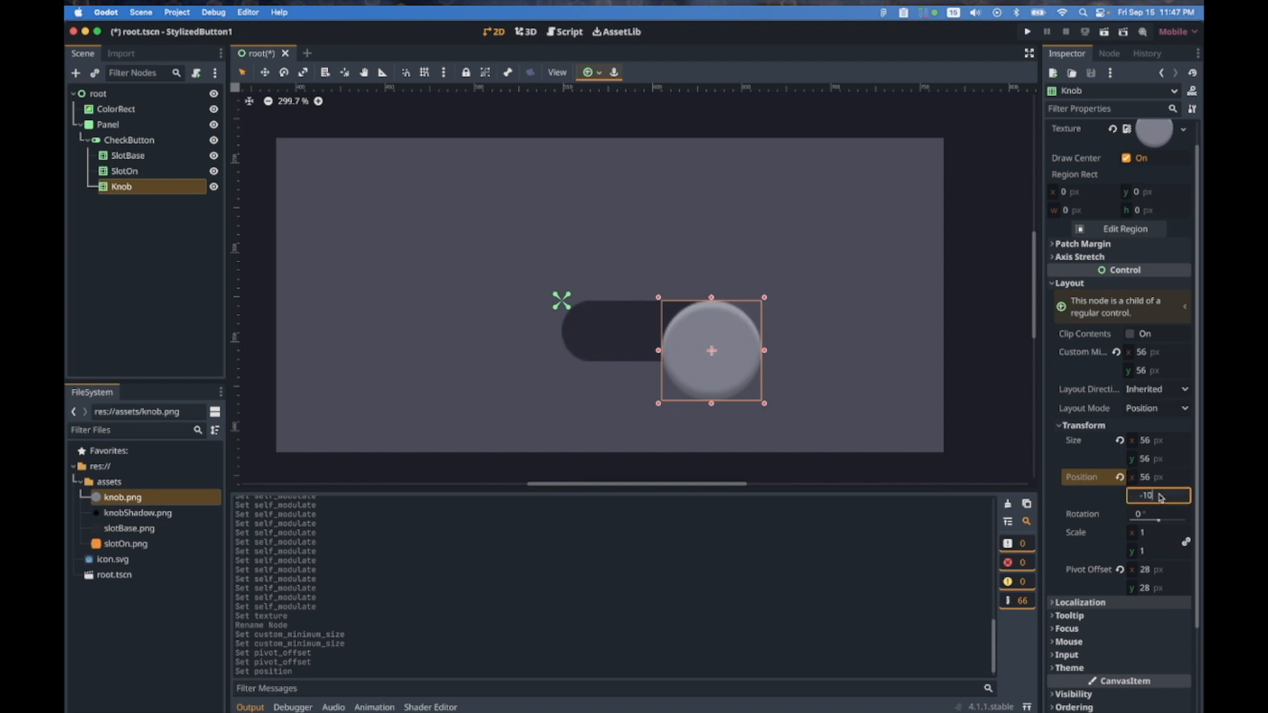
{"action": "key", "text": "Return"}
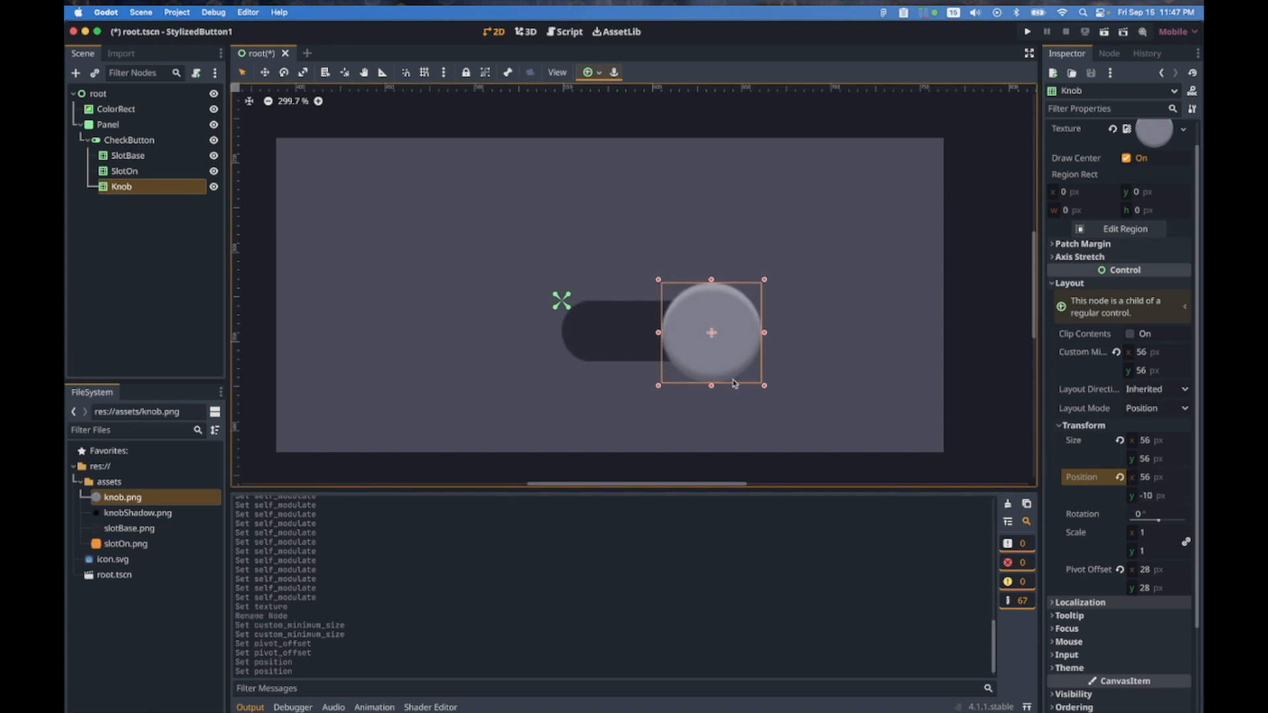
Duplicate the Knob node and rename the copy as KnobShadow
{"action": "left_click", "coordinate": [736, 383]}
{"action": "left_click", "coordinate": [135, 203]}
{"action": "left_click", "coordinate": [122, 191]}
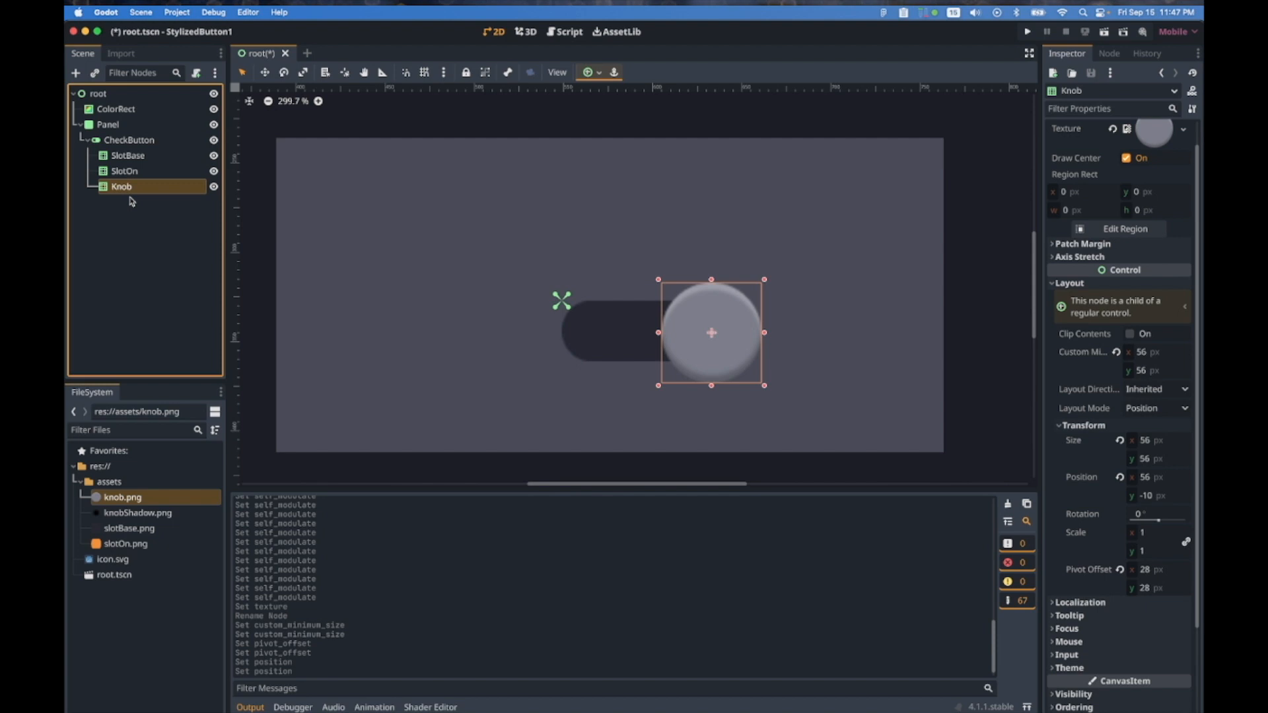
{"action": "key", "text": "super+d"}
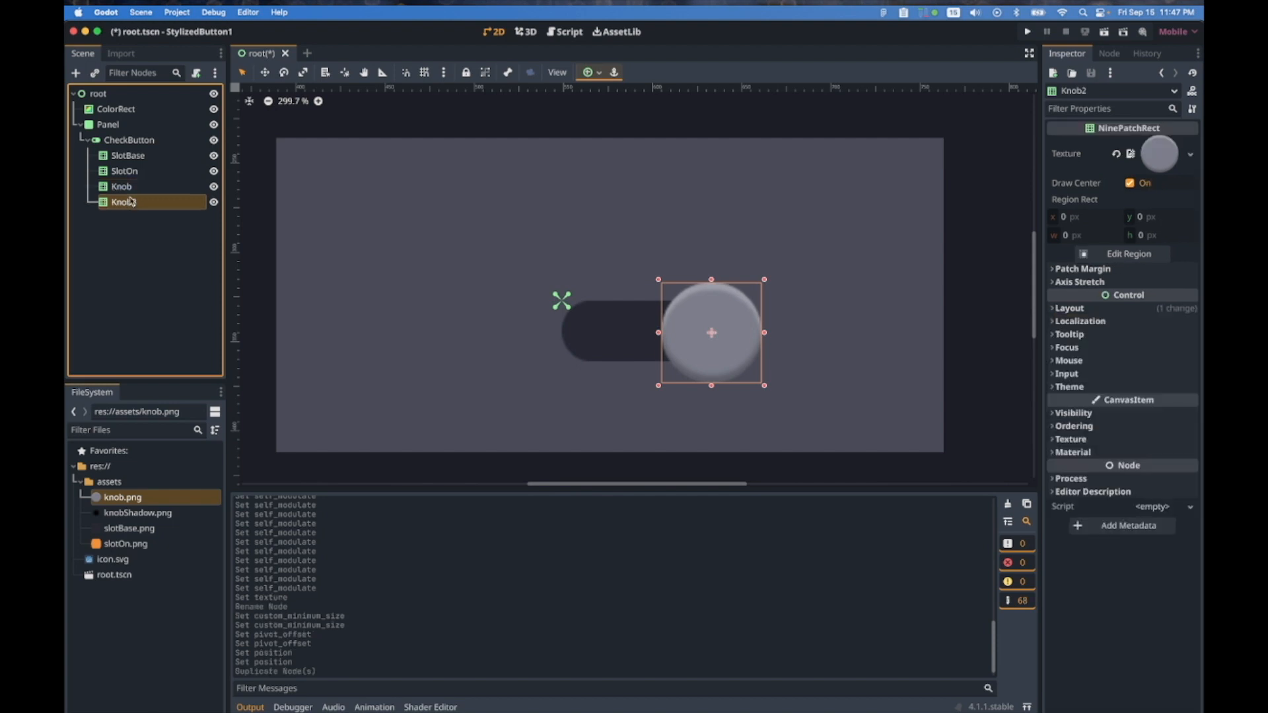
{"action": "double_click", "coordinate": [125, 208]}
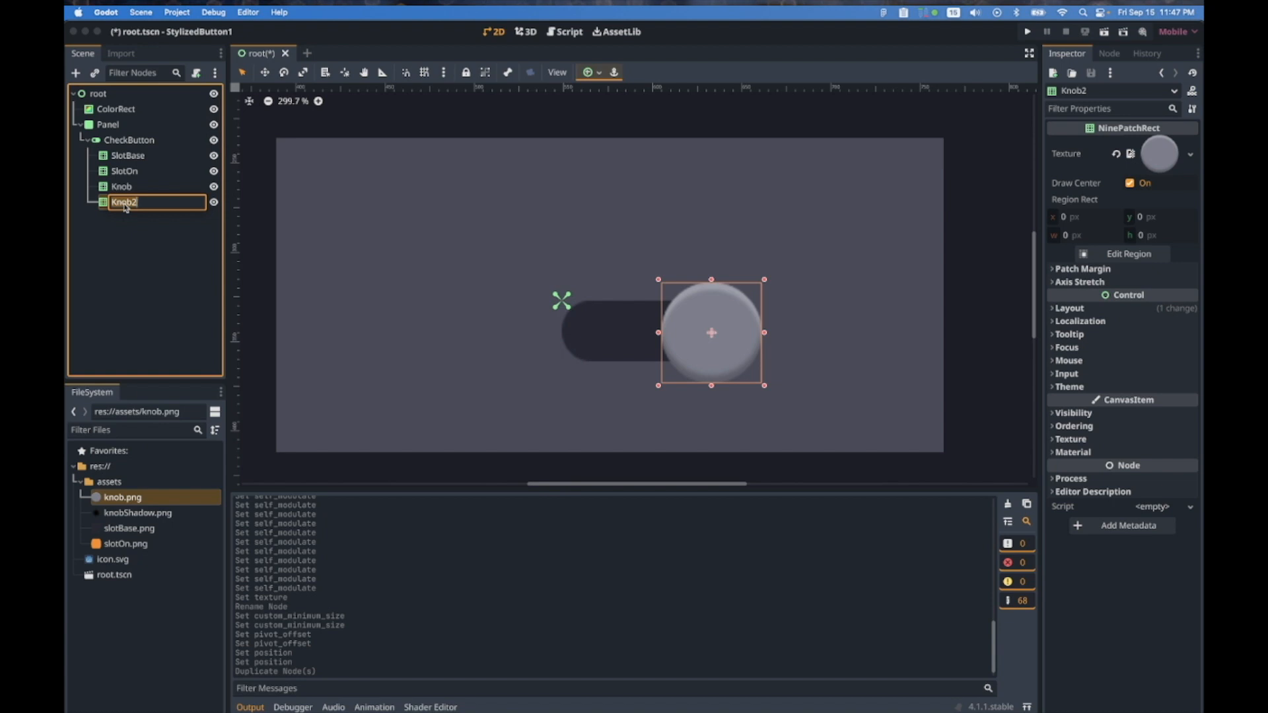
{"action": "type", "text": "KnobShaw"}
{"action": "type", "text": "ow"}
{"action": "key", "text": "Return"}
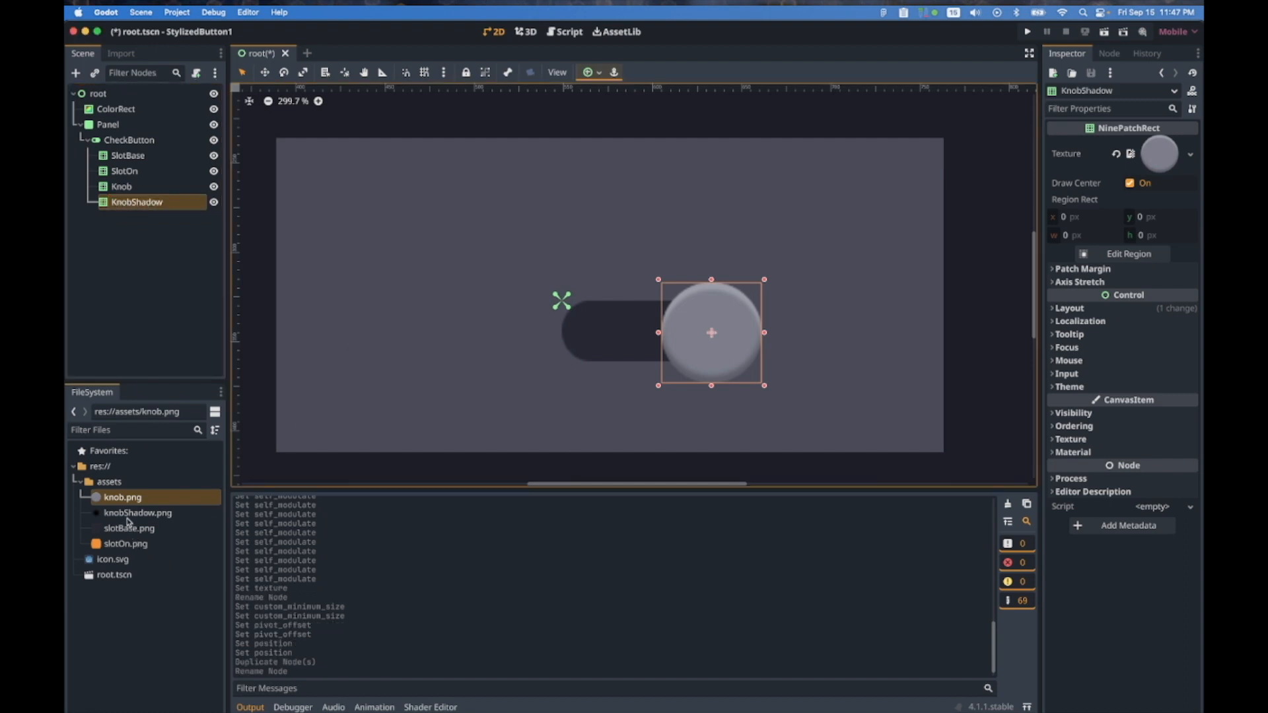
Assign knobShadow.png as the KnobShadow node's texture and set its custom minimum size to 83 by 83 px
{"action": "left_click_drag", "start_coordinate": [129, 514], "coordinate": [1158, 159]}
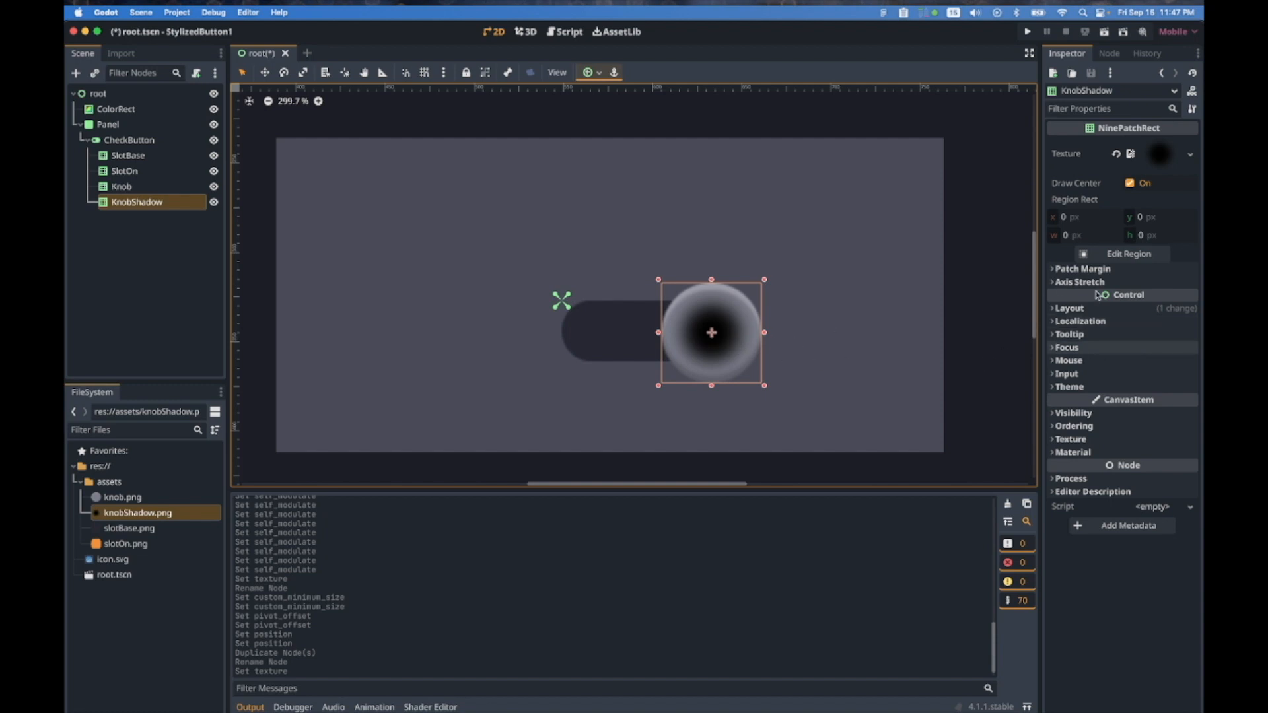
{"action": "left_click", "coordinate": [1055, 309]}
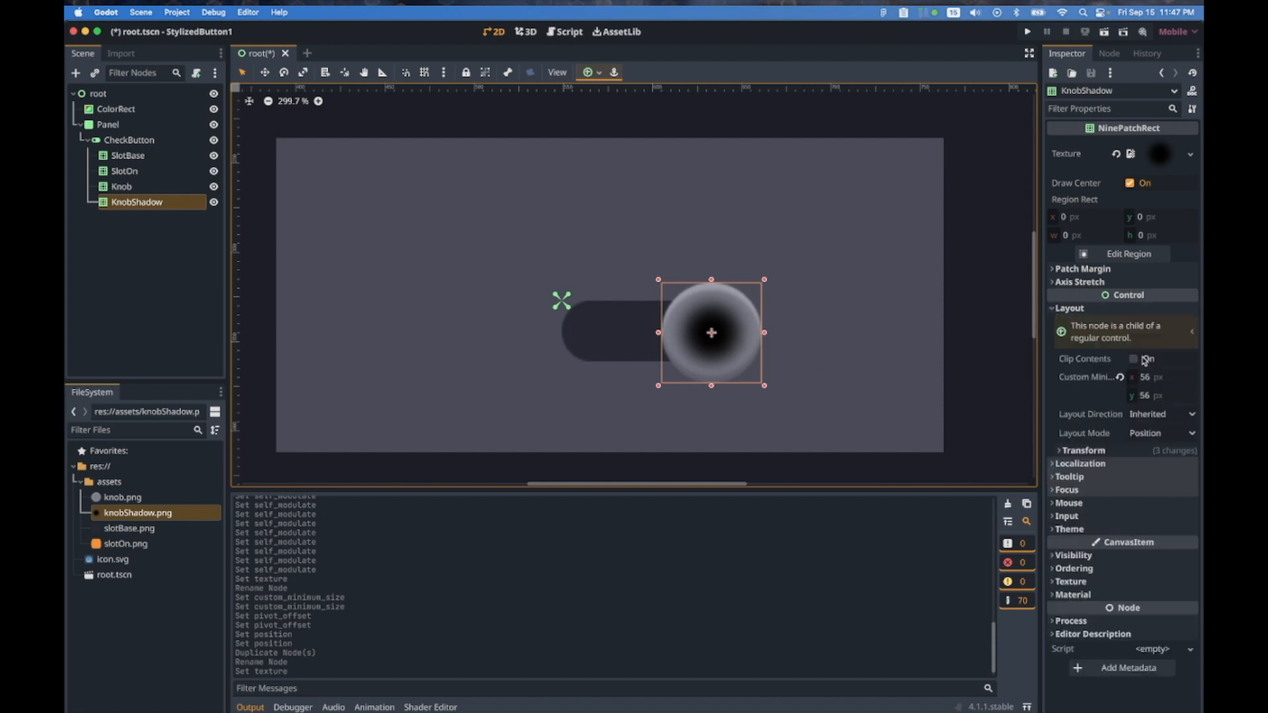
{"action": "left_click", "coordinate": [1175, 383]}
{"action": "left_click", "coordinate": [1176, 384]}
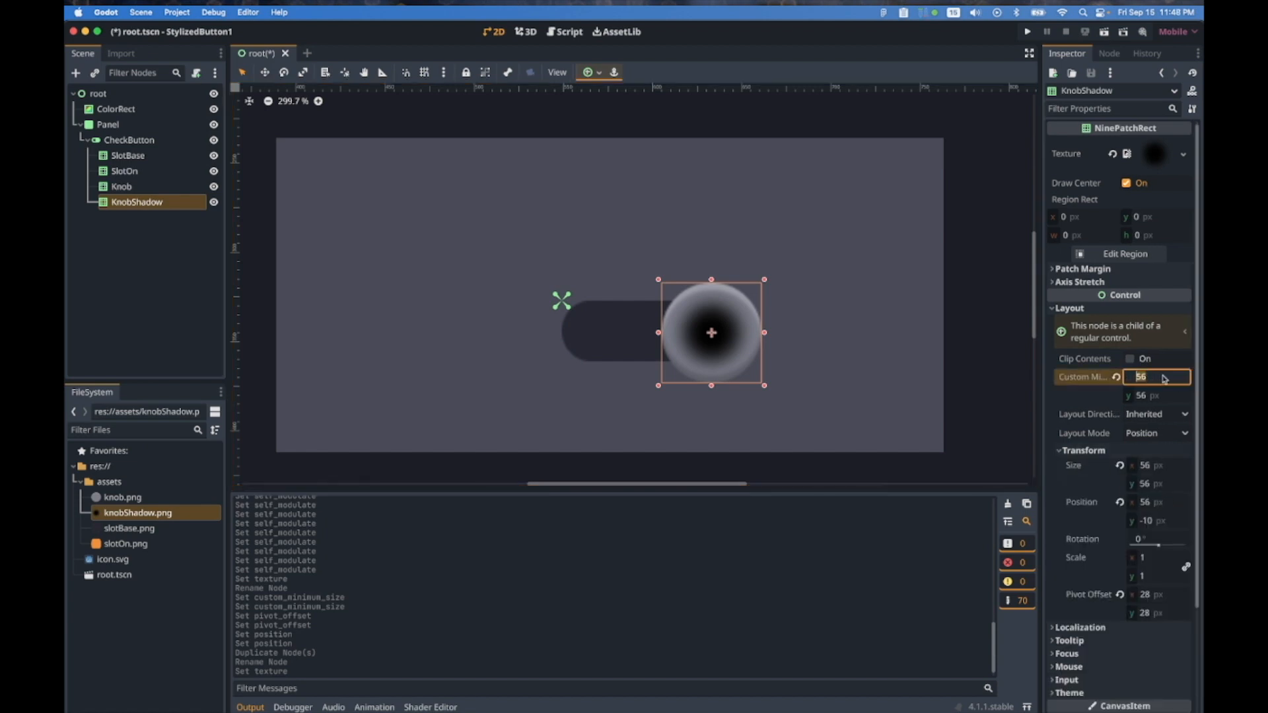
{"action": "type", "text": "83"}
{"action": "key", "text": "Tab"}
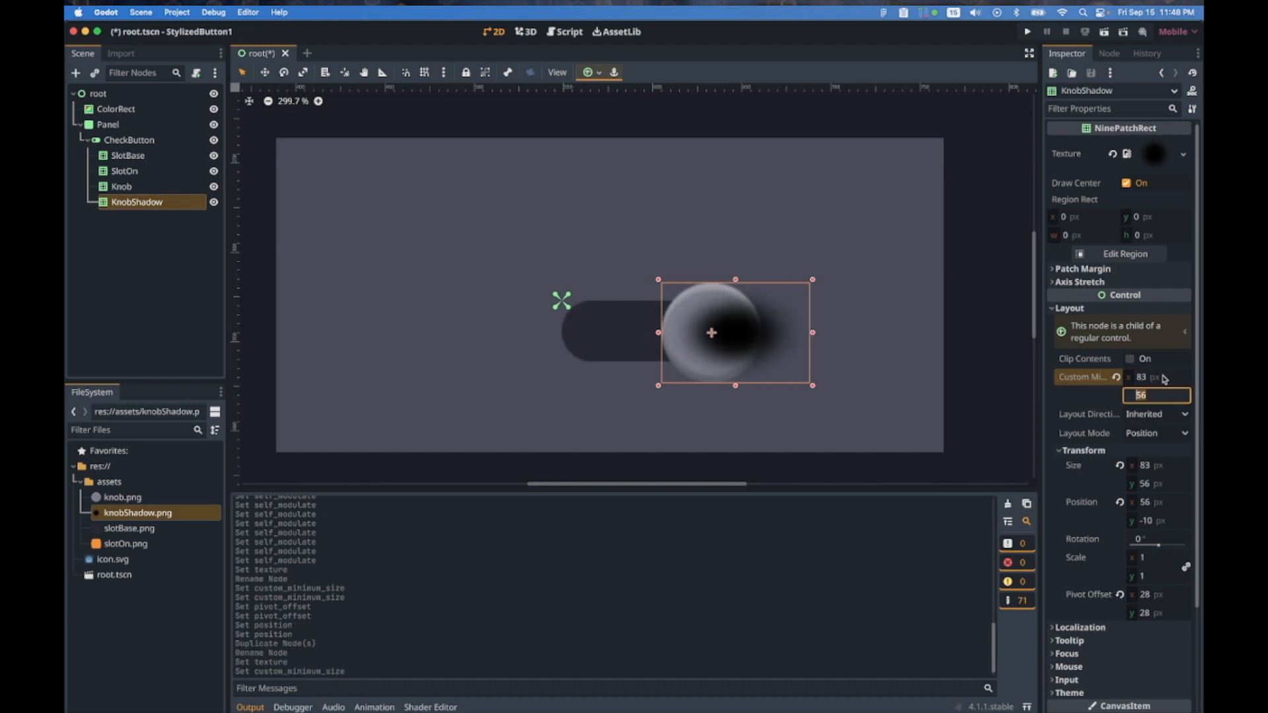
{"action": "type", "text": "83"}
{"action": "key", "text": "Tab"}
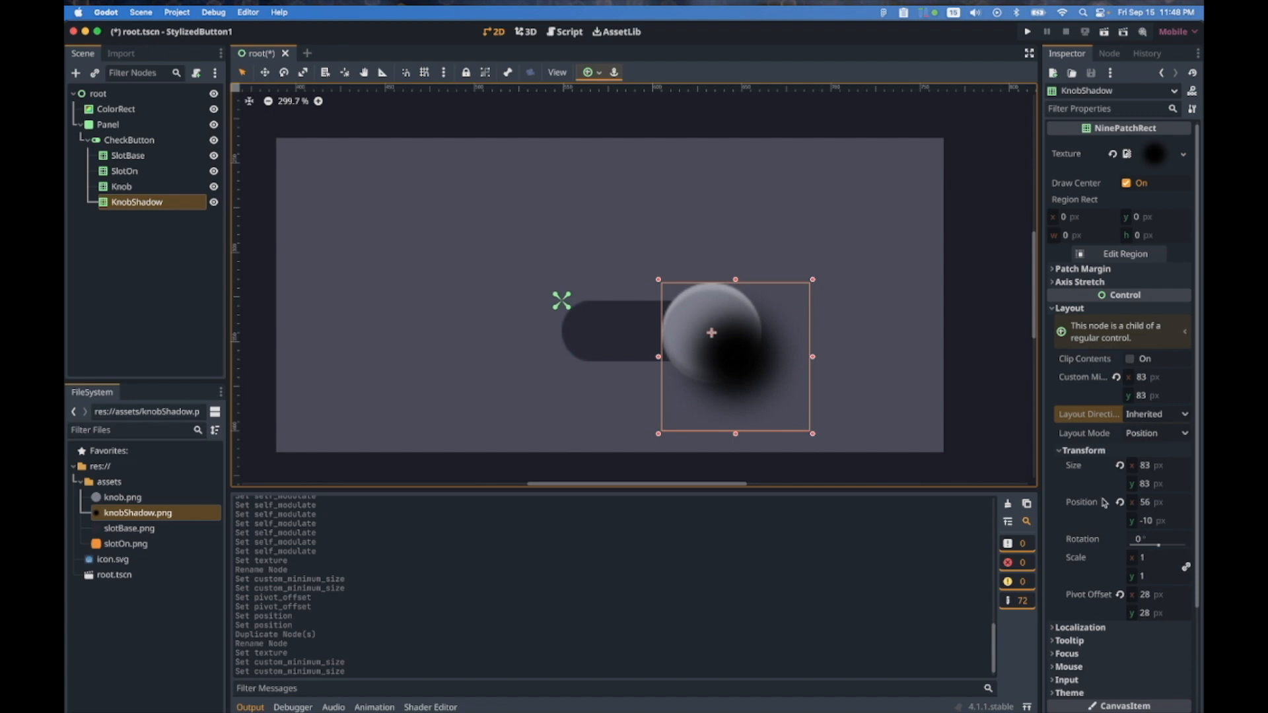
Reset the KnobShadow node's pivot offset and set it to 41 px in both x and y
{"action": "left_click", "coordinate": [1170, 596]}
{"action": "left_click", "coordinate": [1120, 596]}
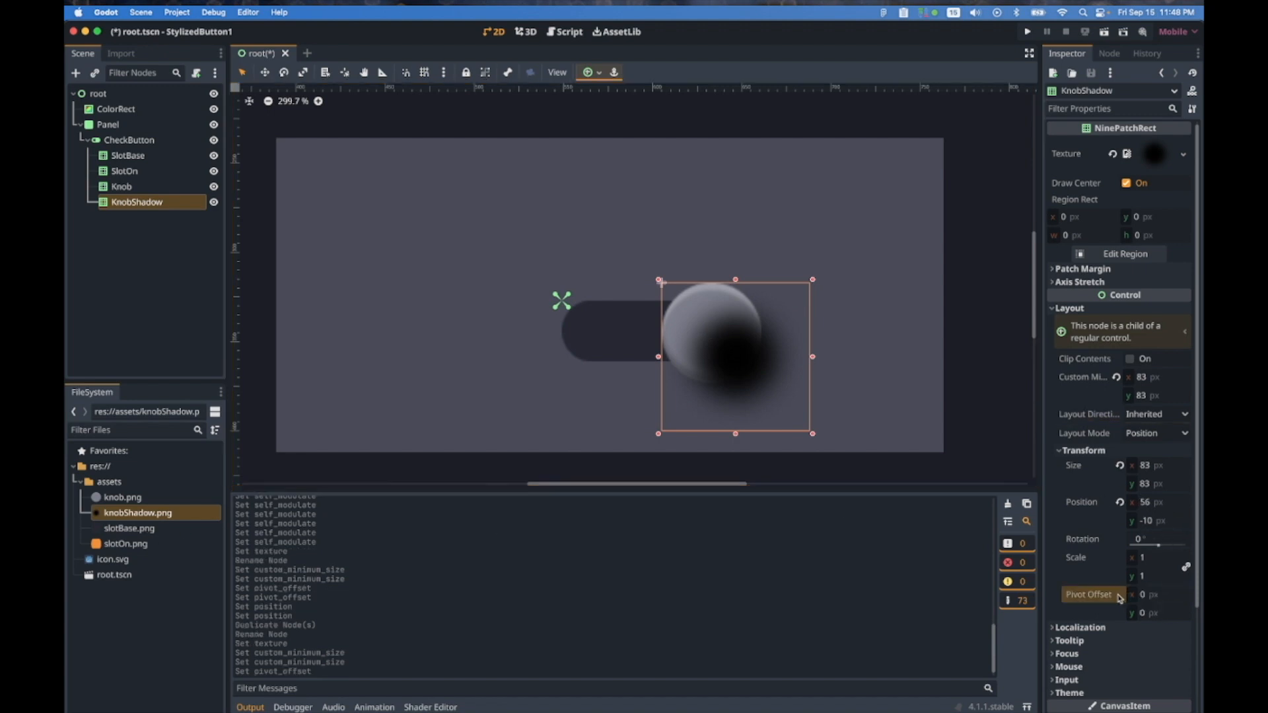
{"action": "left_click", "coordinate": [1163, 597]}
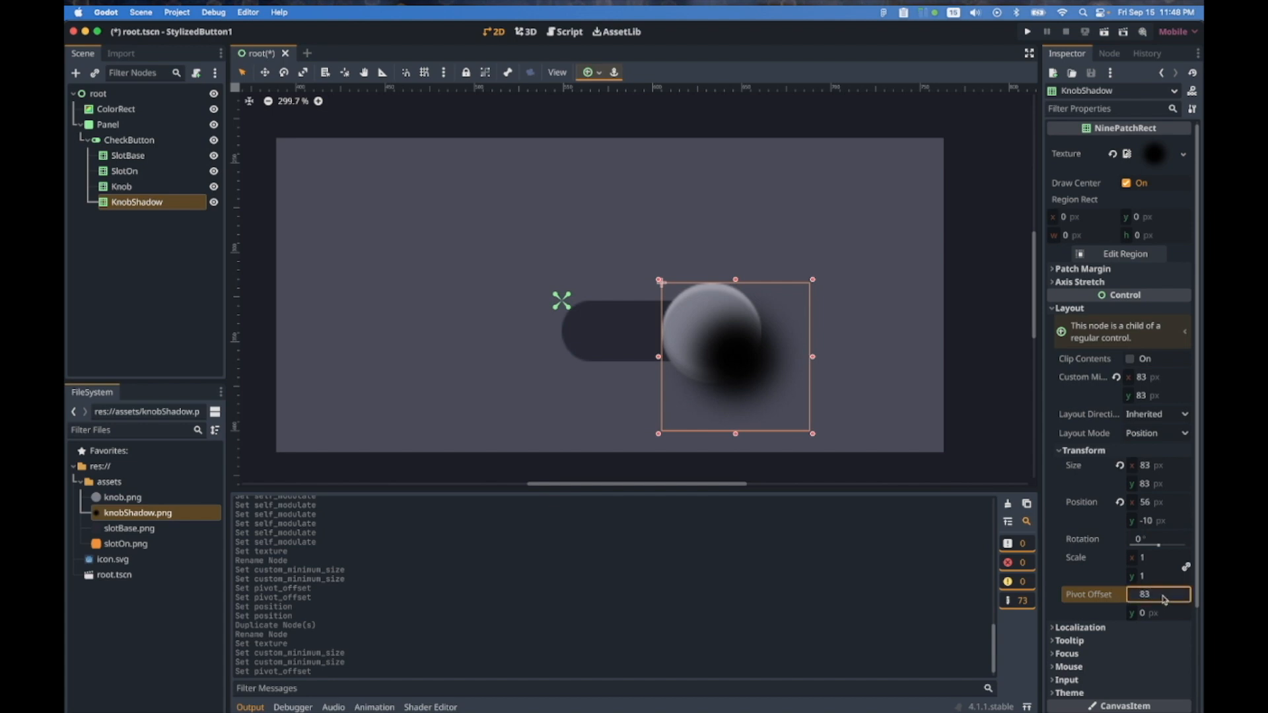
{"action": "type", "text": "83/2"}
{"action": "key", "text": "Return"}
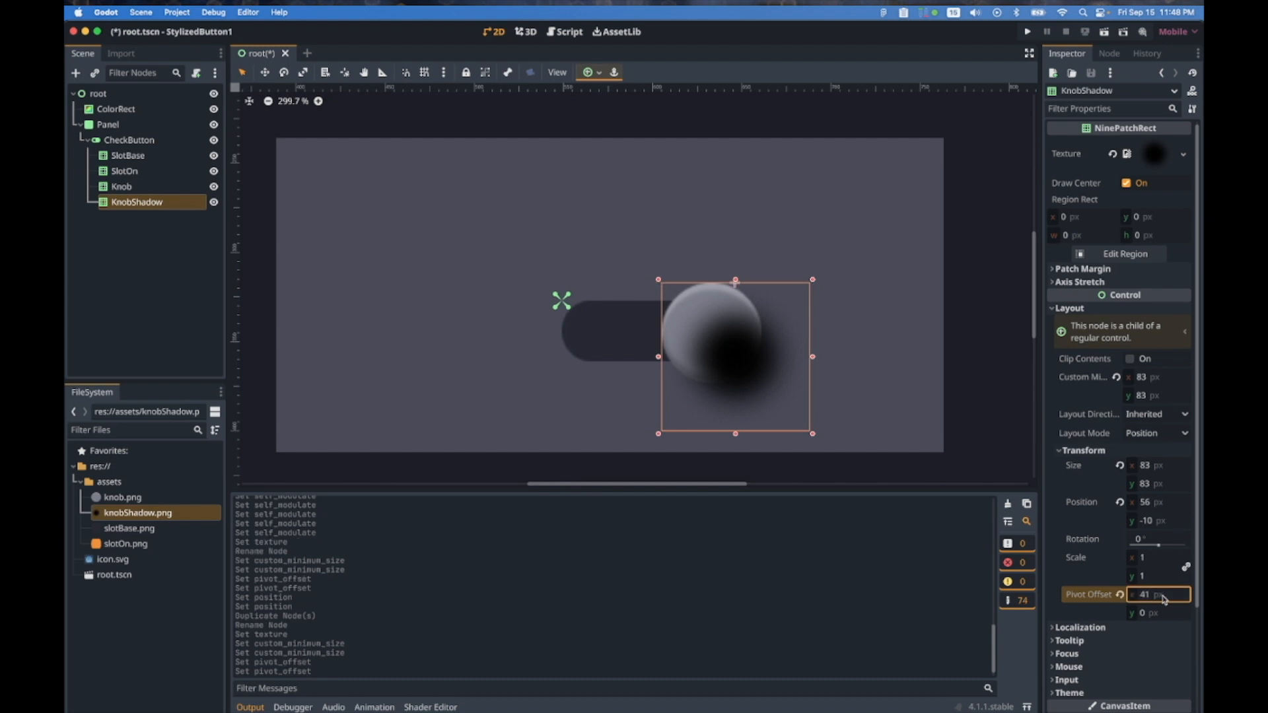
{"action": "key", "text": "Tab"}
{"action": "type", "text": "41"}
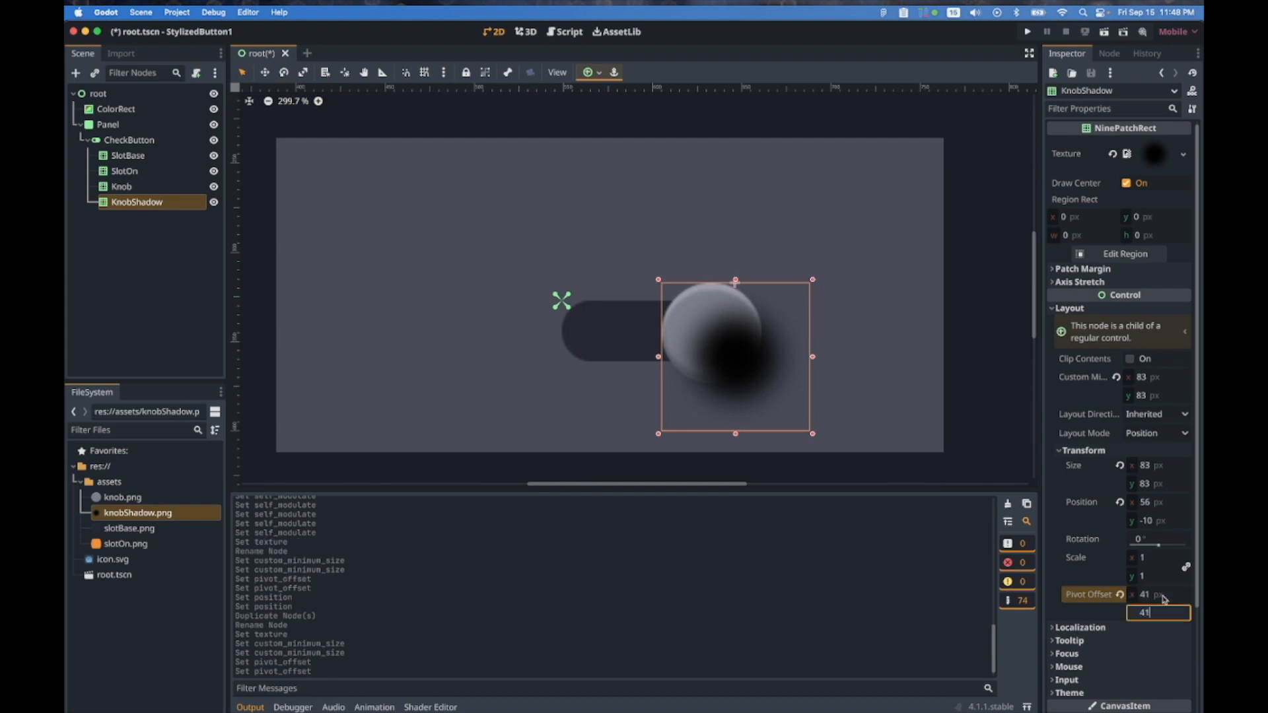
{"action": "key", "text": "Return"}
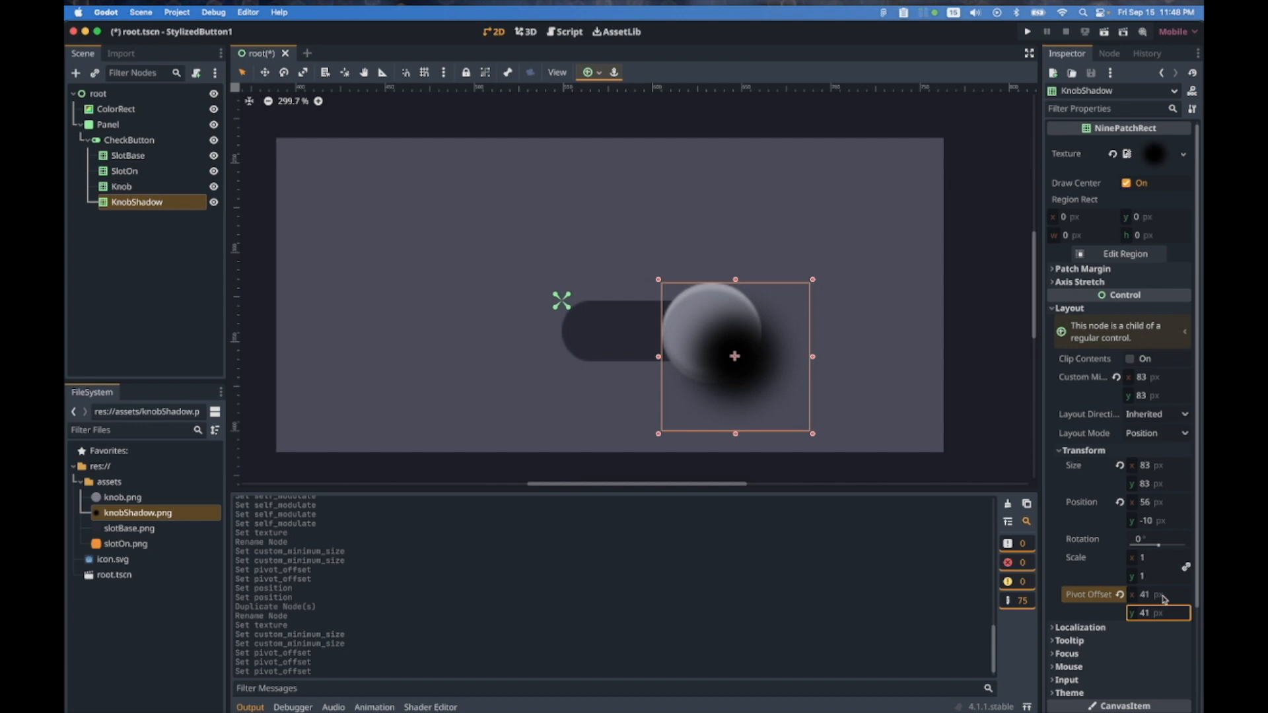
Set the KnobShadow node's position to x 43 px and y -18 px
{"action": "left_click", "coordinate": [1163, 503]}
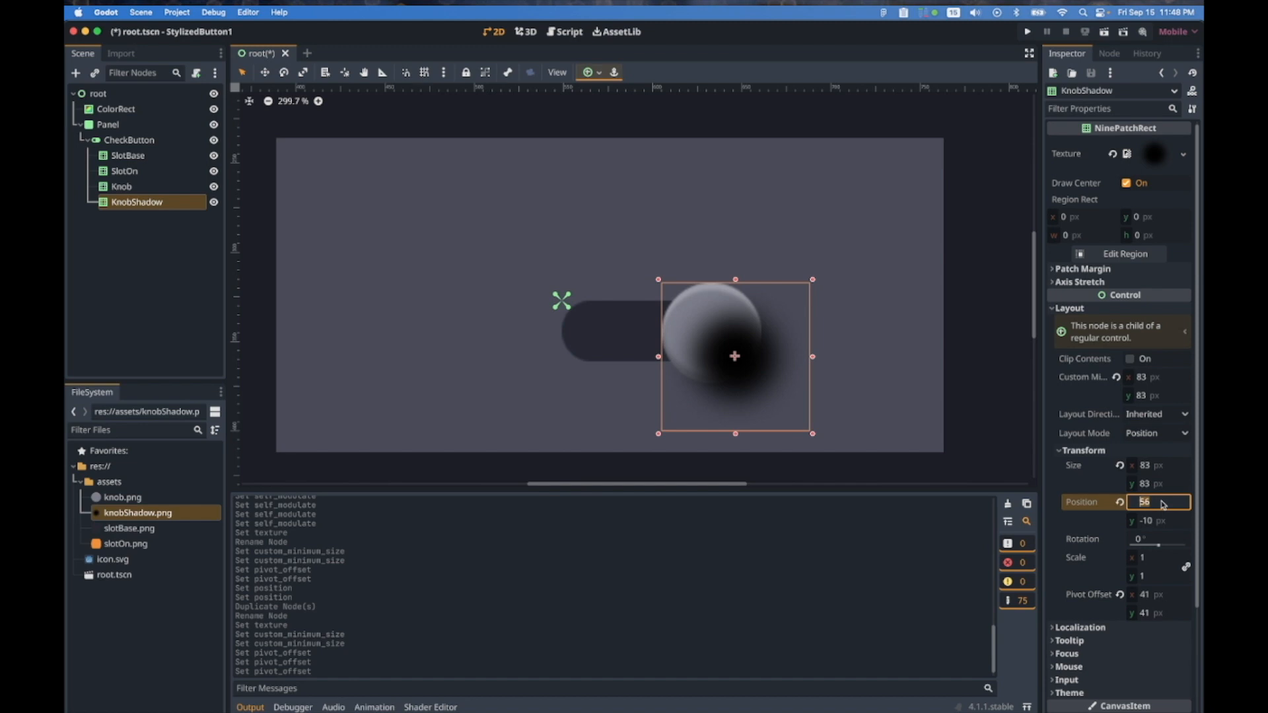
{"action": "type", "text": "43"}
{"action": "key", "text": "Tab"}
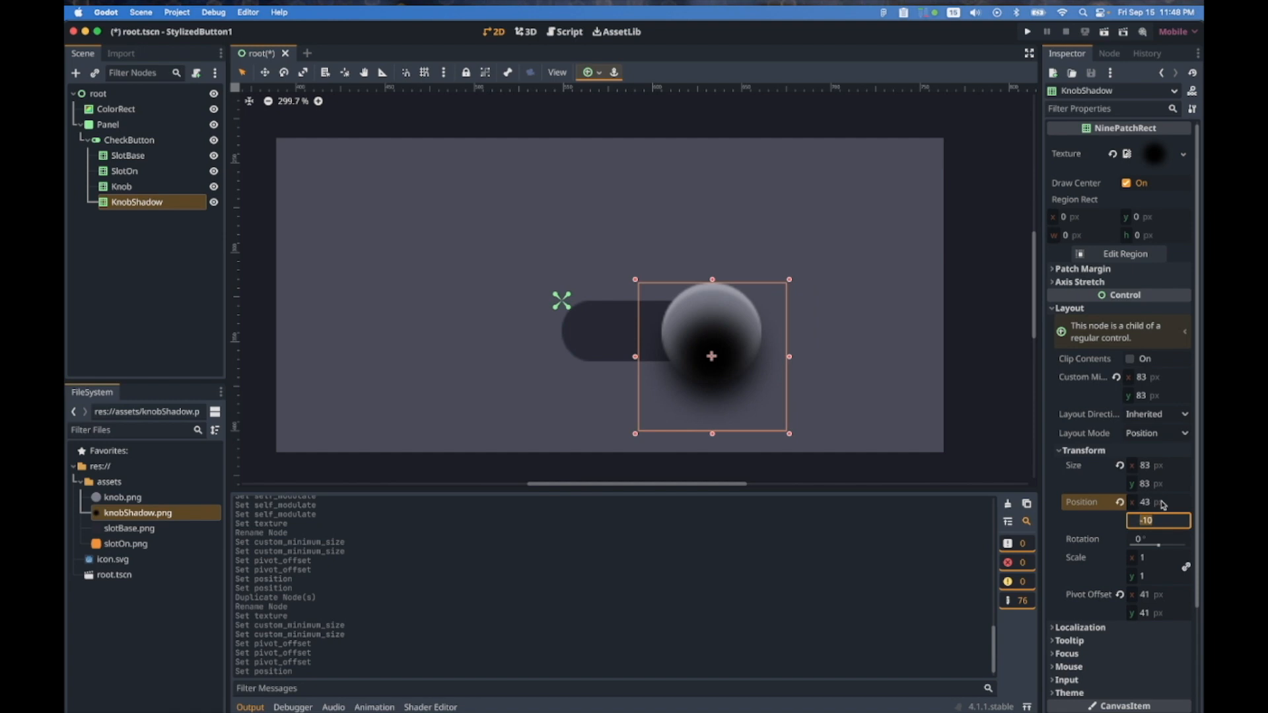
{"action": "type", "text": "-18"}
{"action": "key", "text": "Return"}
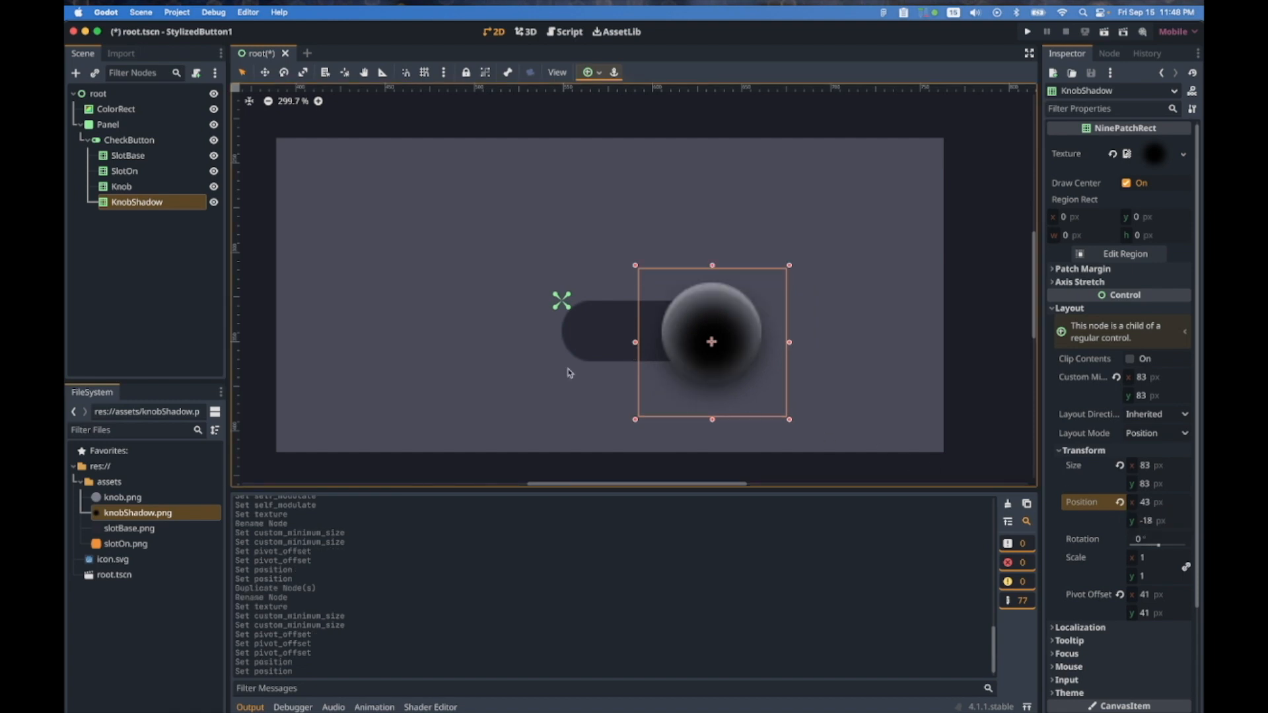
Move the KnobShadow node above Knob in the scene tree so the shadow renders behind the knob
{"action": "left_click", "coordinate": [134, 203]}
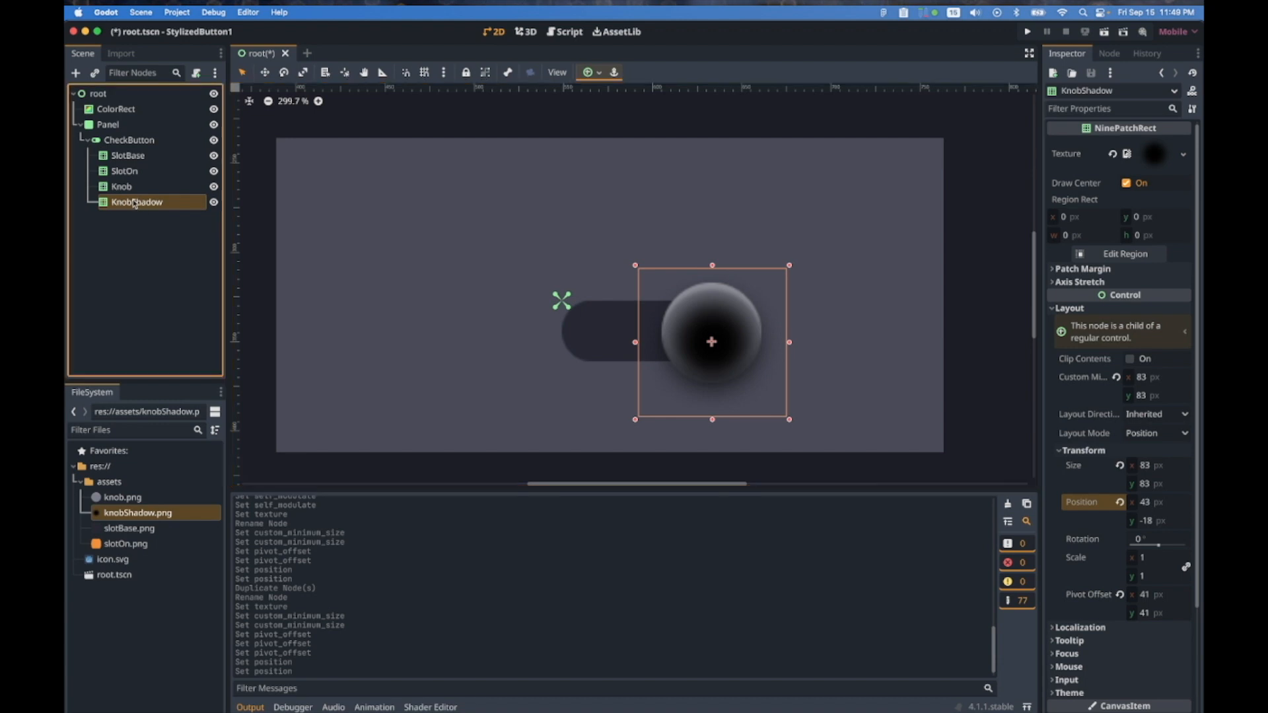
{"action": "left_click_drag", "start_coordinate": [135, 203], "coordinate": [127, 185]}
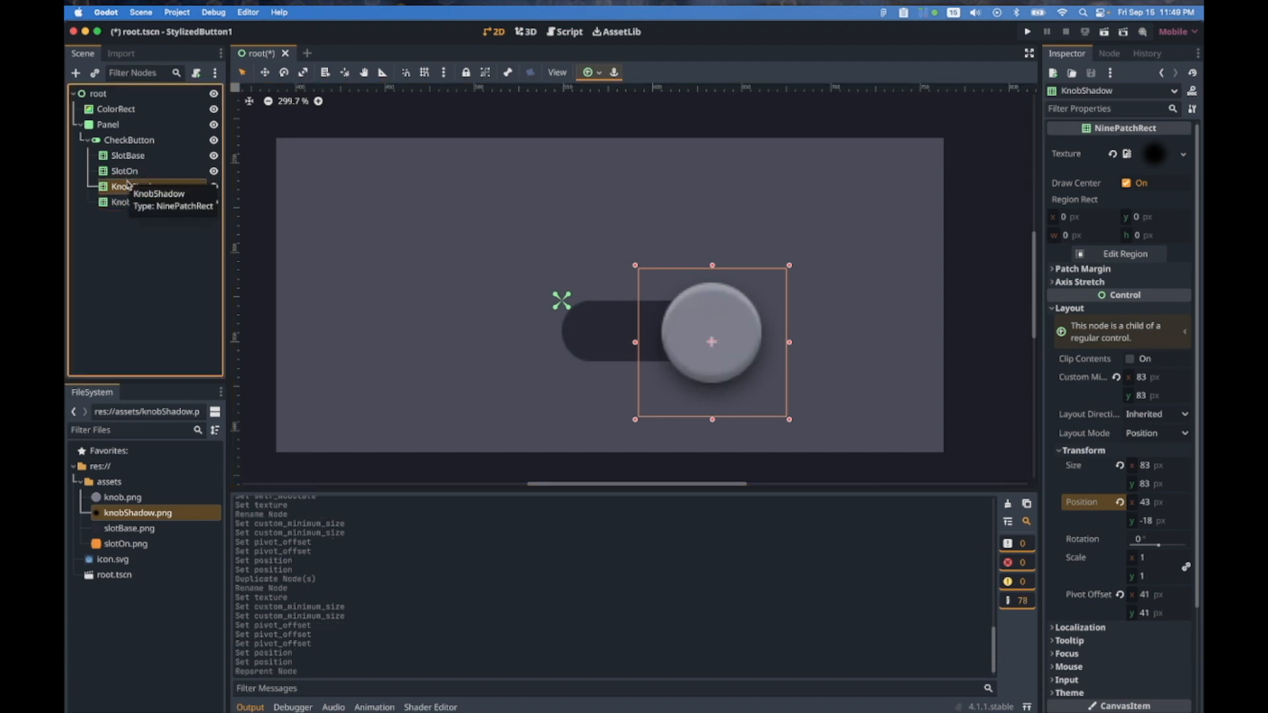
{"action": "left_click", "coordinate": [915, 414]}
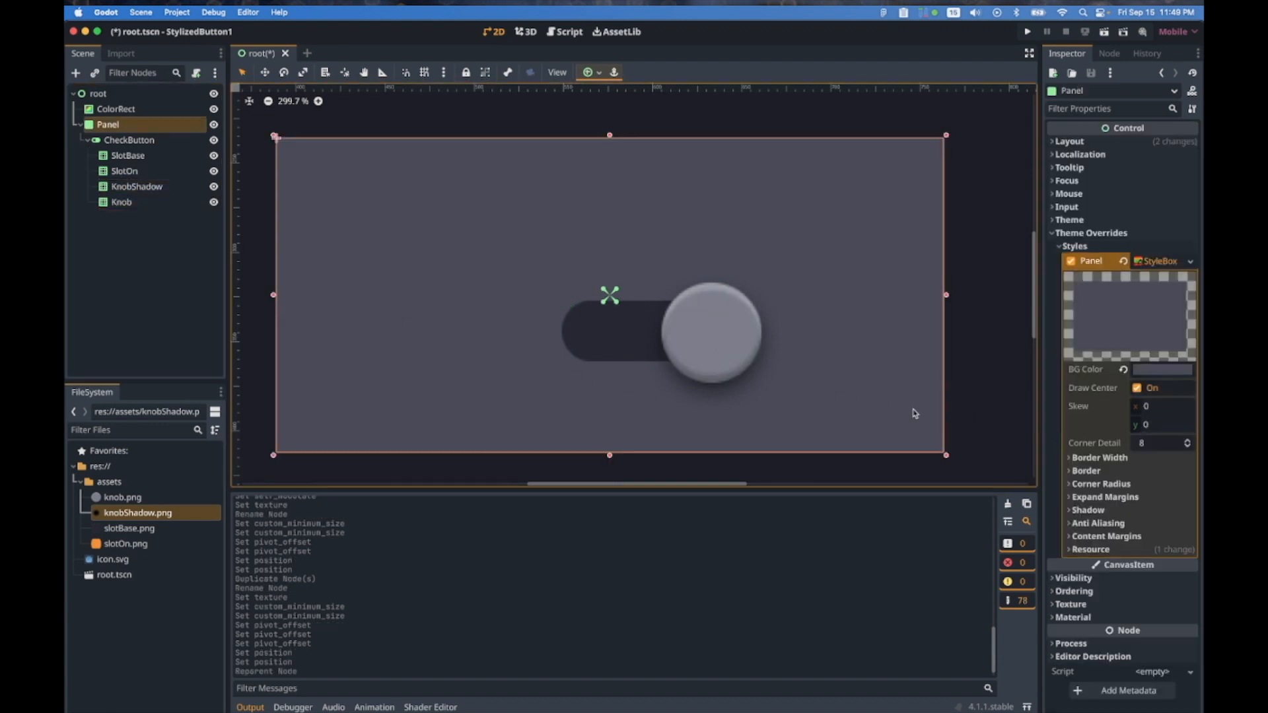
Add an AnimationPlayer node as a child of the CheckButton node
{"action": "left_click", "coordinate": [966, 377]}
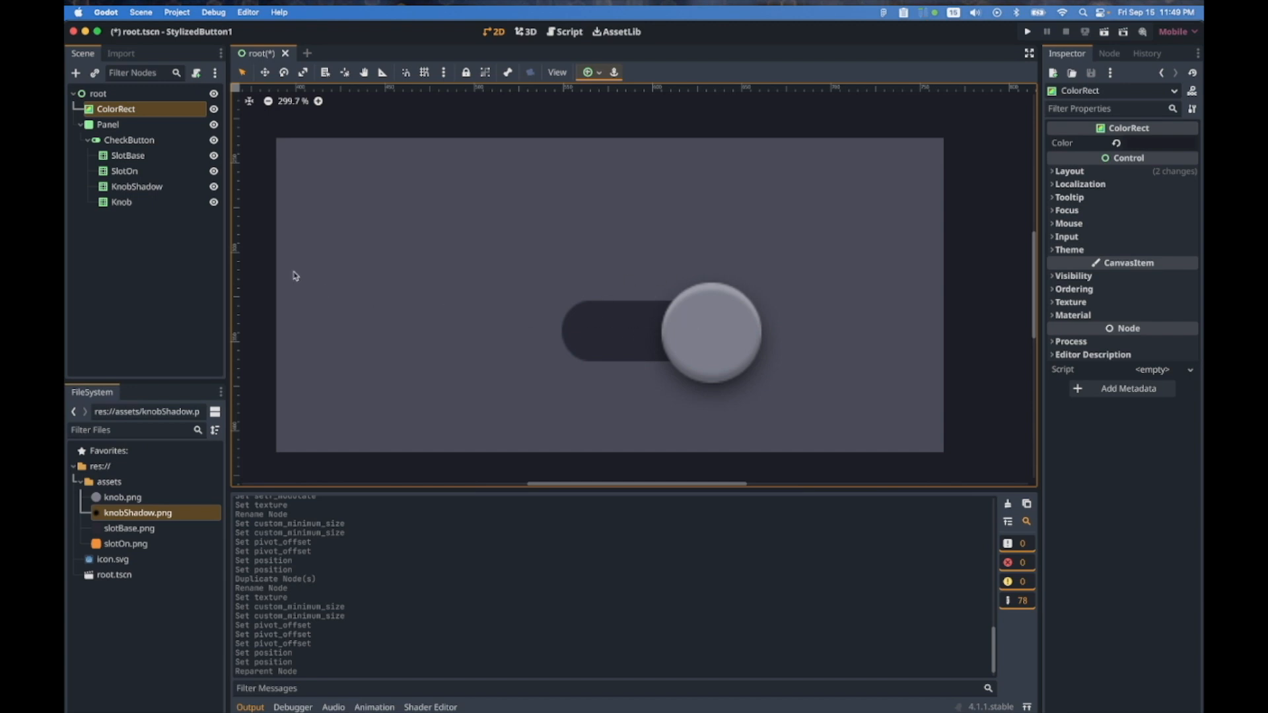
{"action": "left_click", "coordinate": [124, 146]}
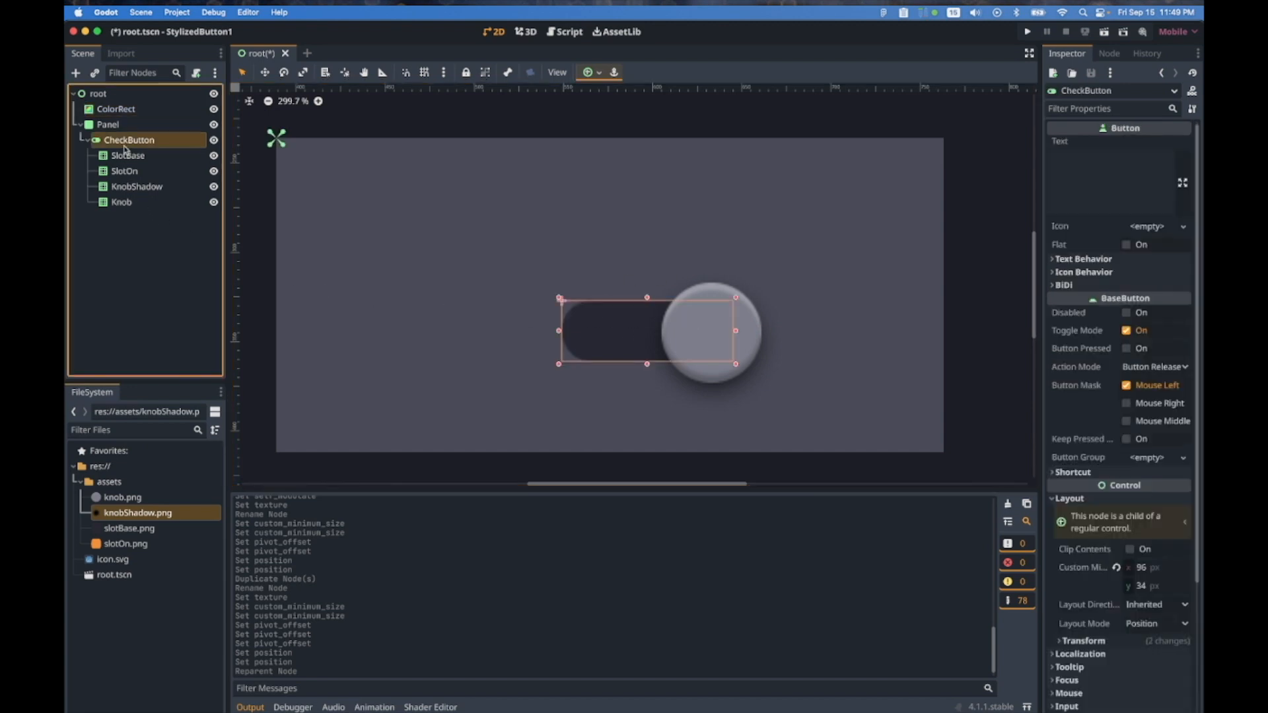
{"action": "left_click", "coordinate": [77, 73]}
{"action": "type", "text": "Anim"}
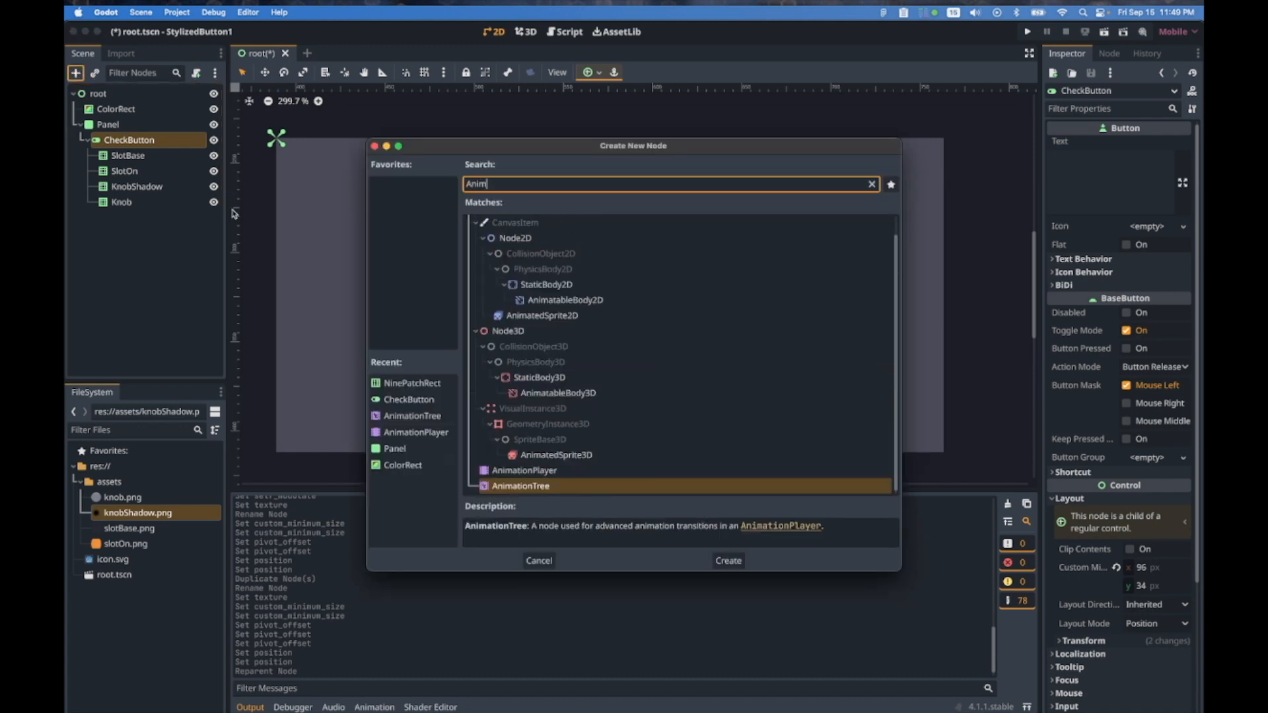
{"action": "key", "text": "Up"}
{"action": "key", "text": "Return"}
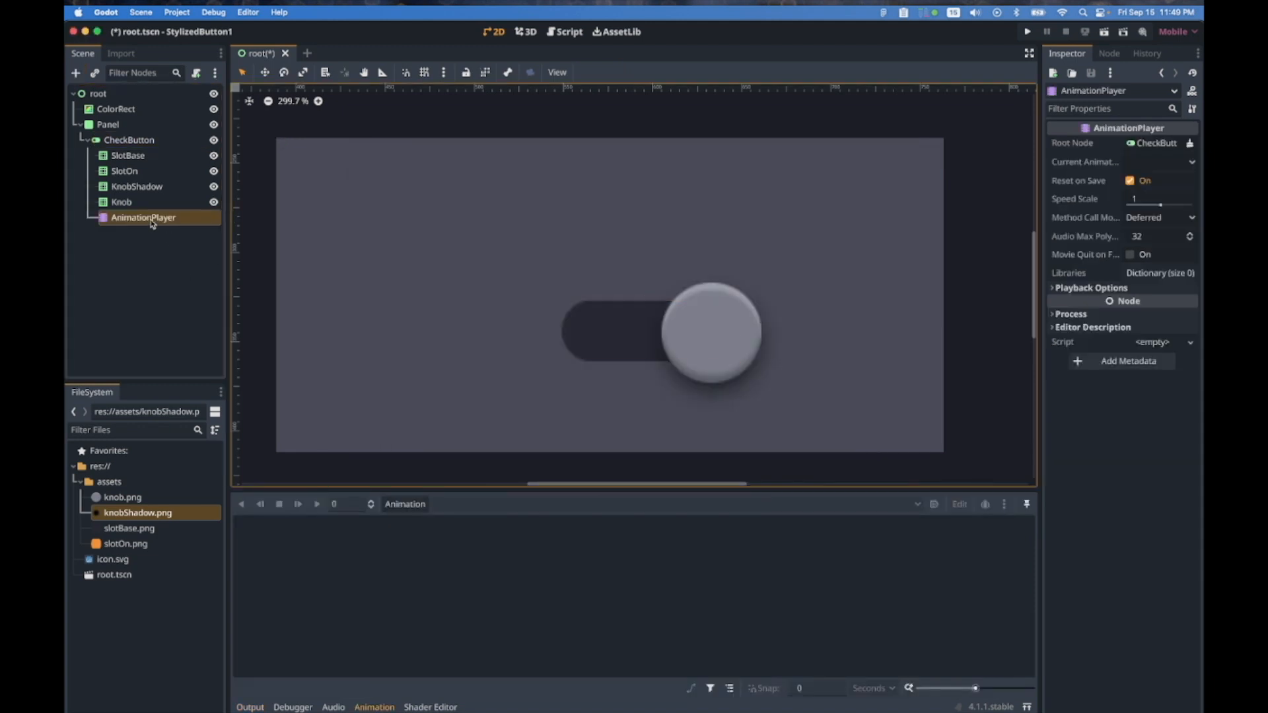
Create a new animation named ToggleOn in the AnimationPlayer
{"action": "left_click", "coordinate": [403, 506]}
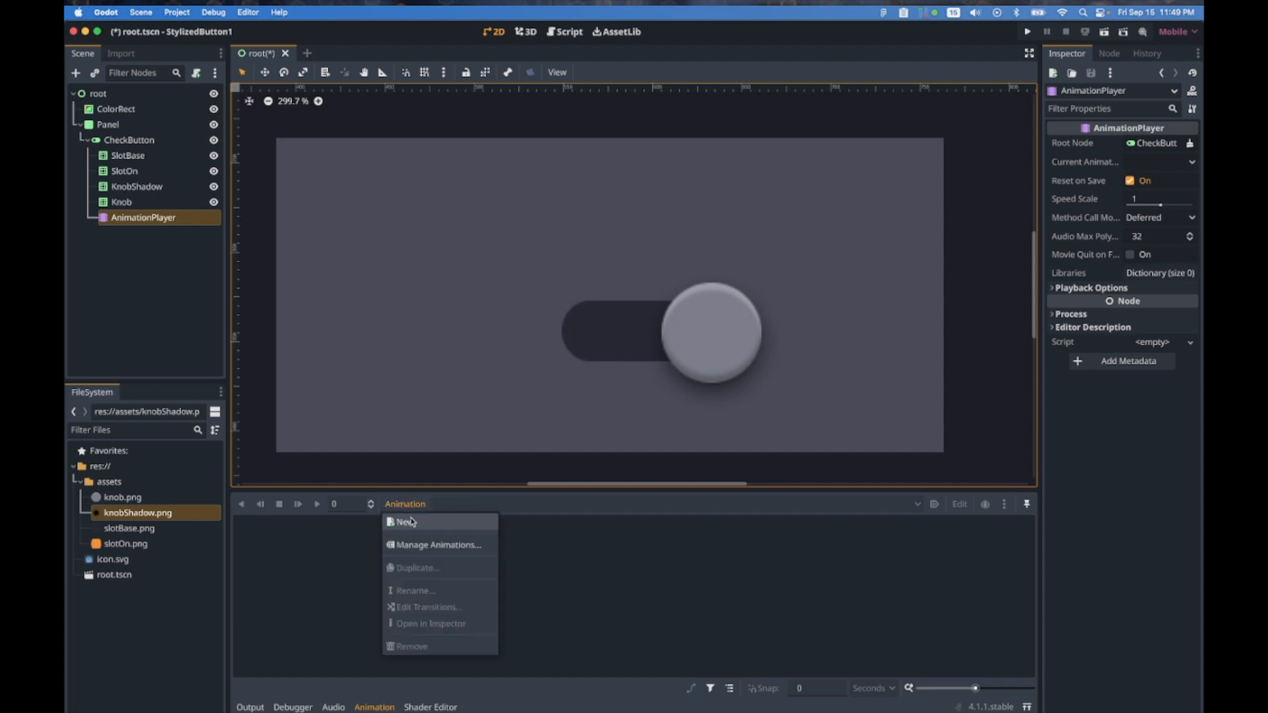
{"action": "left_click", "coordinate": [412, 522]}
{"action": "type", "text": "T"}
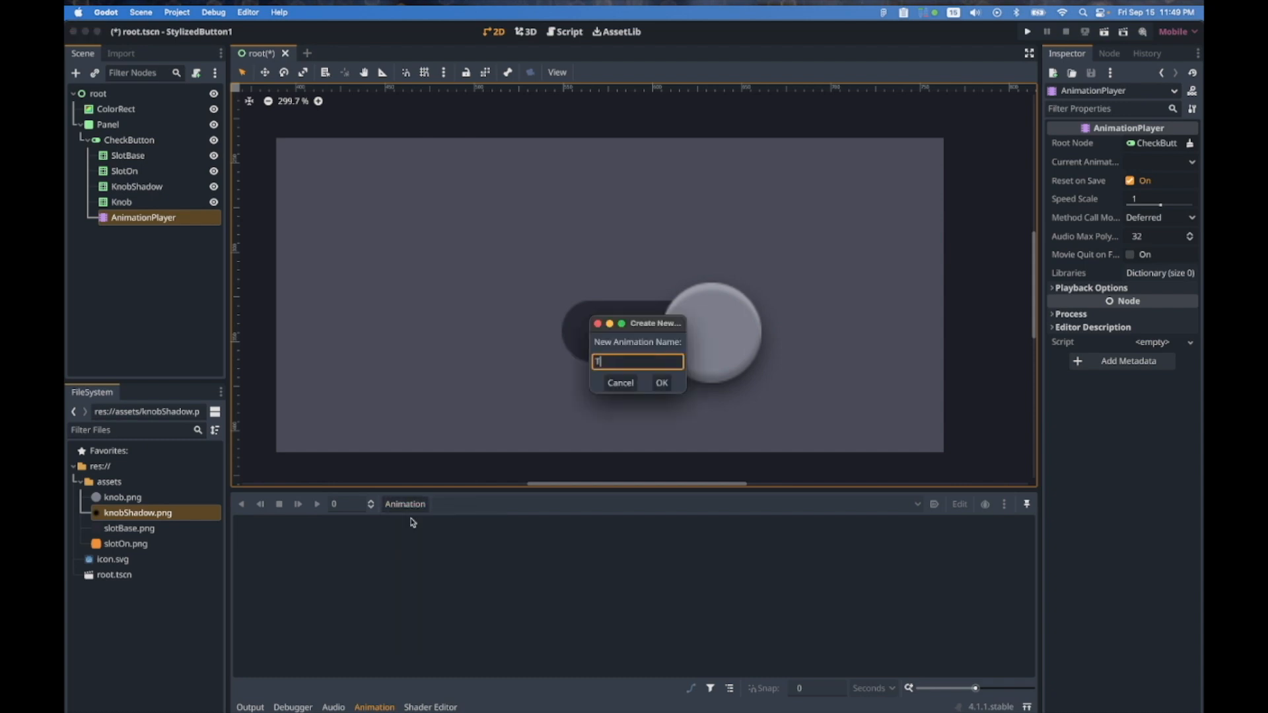
{"action": "type", "text": "oggleOn"}
{"action": "key", "text": "Return"}
Set the ToggleOn animation's length to 0.5 seconds
{"action": "left_click", "coordinate": [997, 524]}
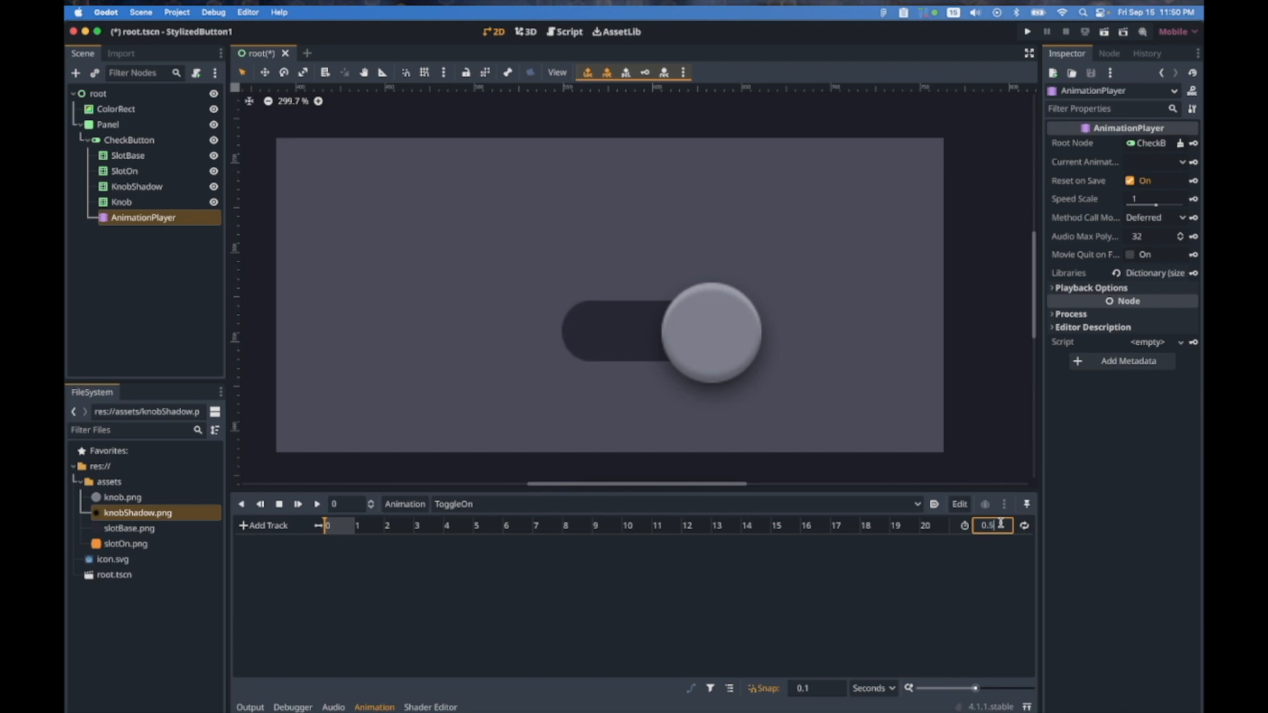
{"action": "type", "text": "0.5"}
{"action": "key", "text": "Return"}
{"action": "left_click_drag", "start_coordinate": [975, 688], "coordinate": [1003, 690]}
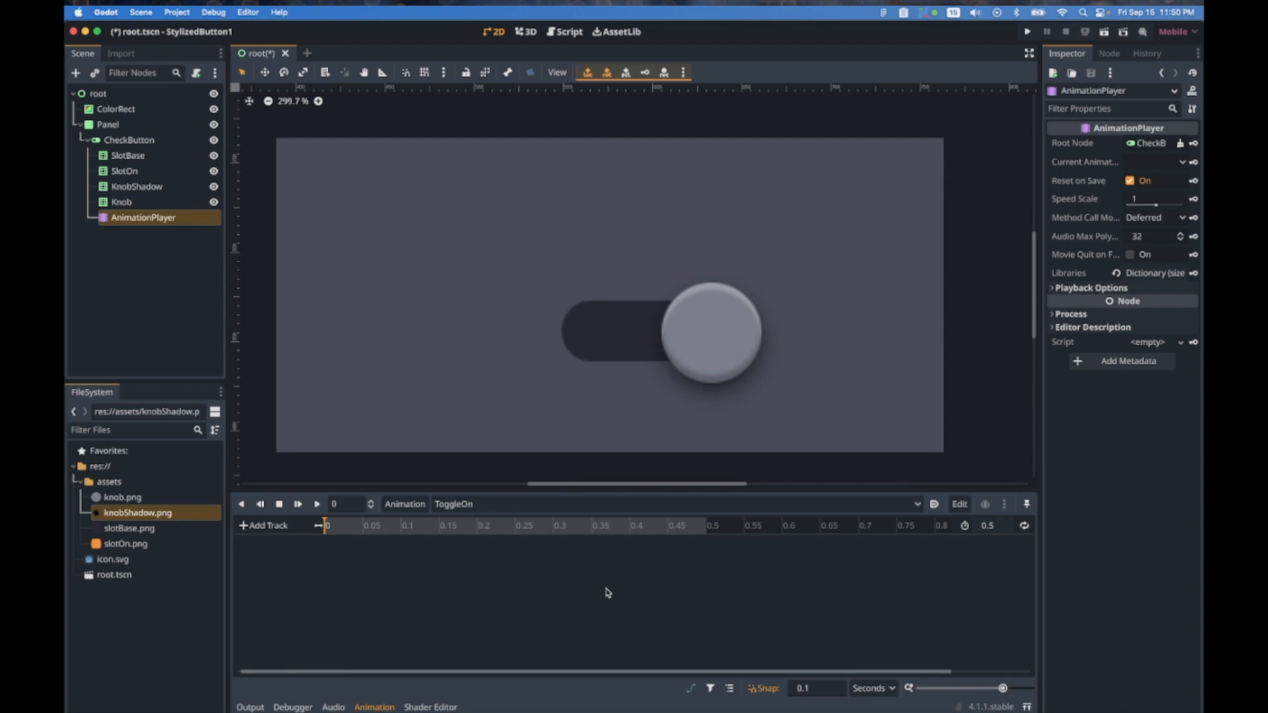
Create position tracks with RESET tracks for Knob and KnobShadow, keying their current positions at 0 s
{"action": "left_click", "coordinate": [145, 202]}
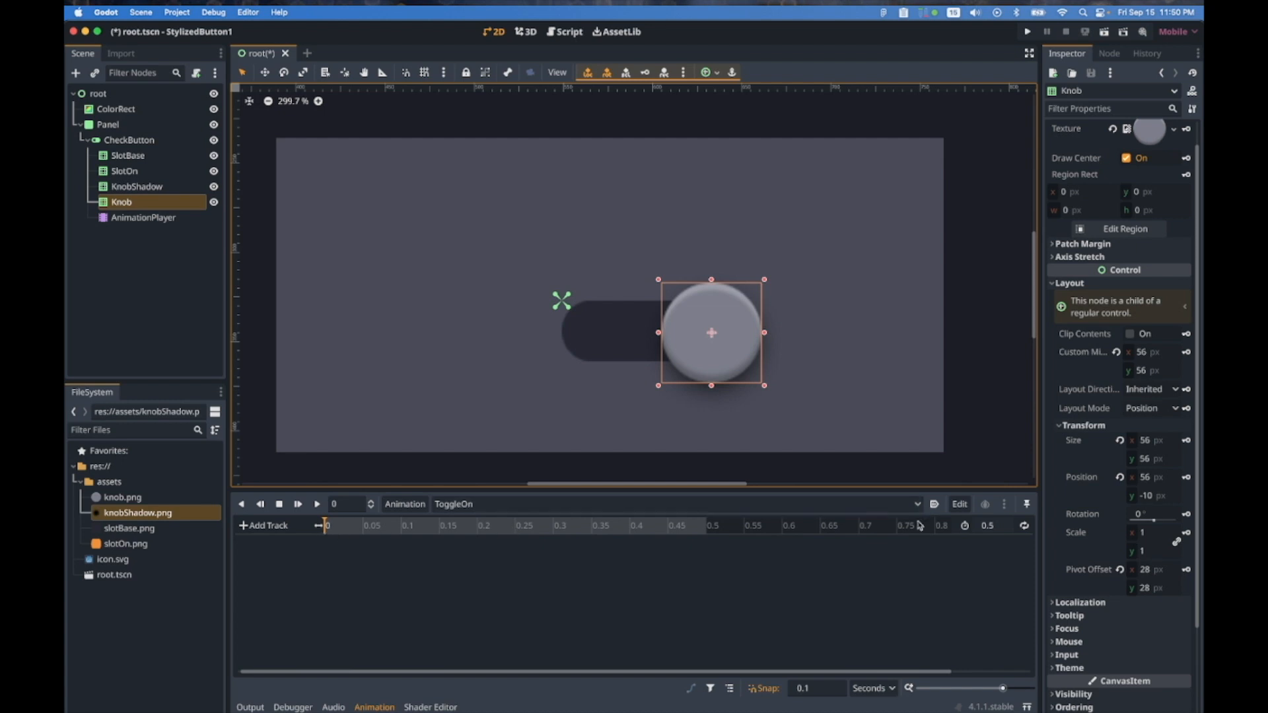
{"action": "left_click", "coordinate": [1187, 478]}
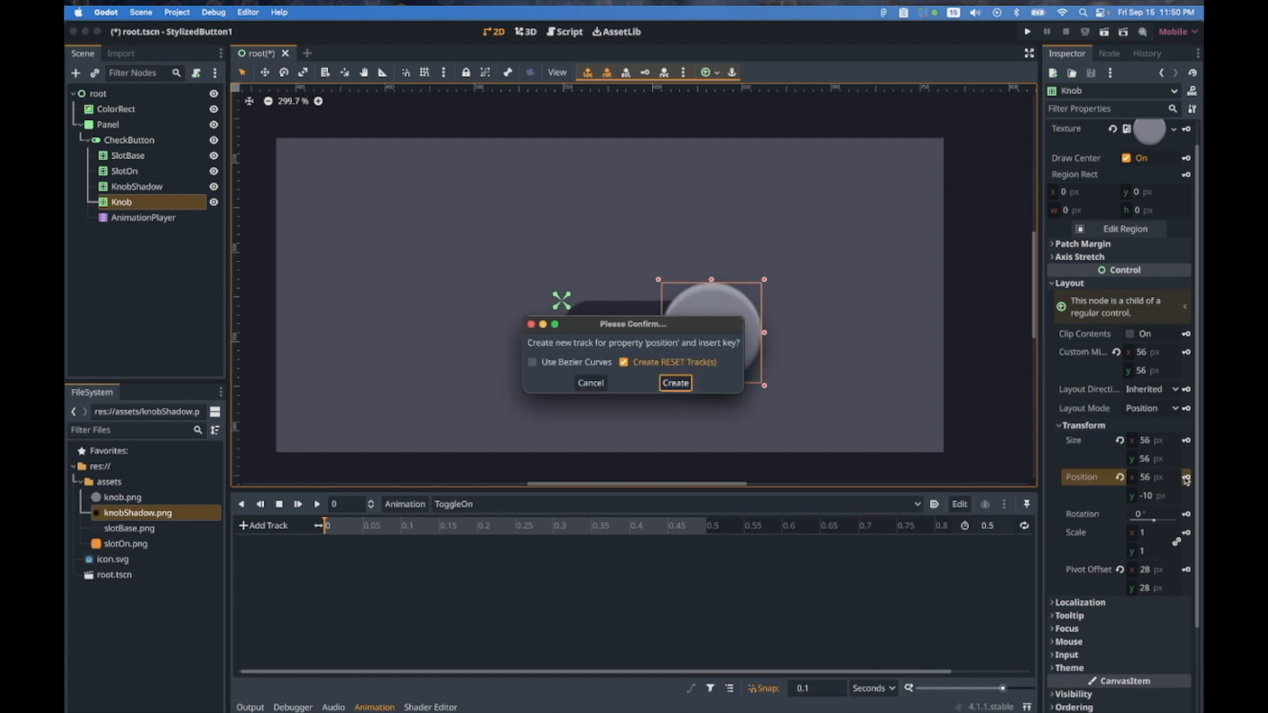
{"action": "left_click", "coordinate": [678, 385]}
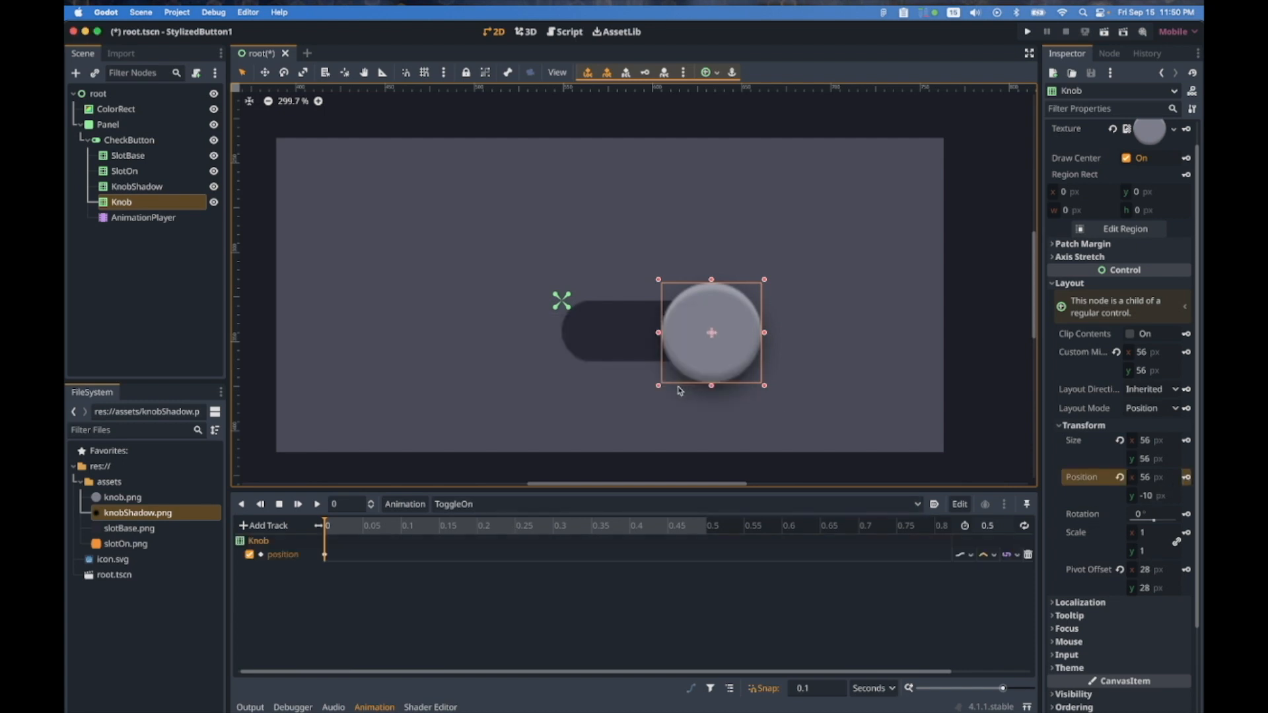
{"action": "left_click", "coordinate": [134, 187]}
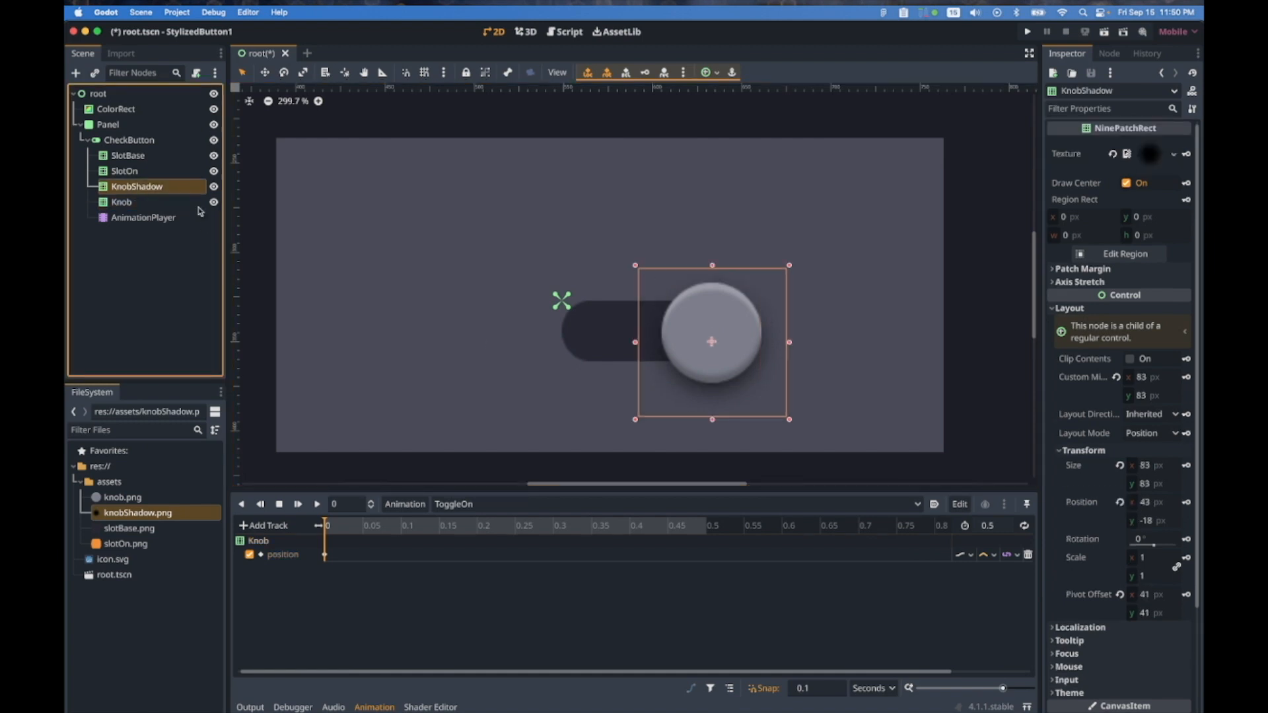
{"action": "left_click", "coordinate": [1187, 504]}
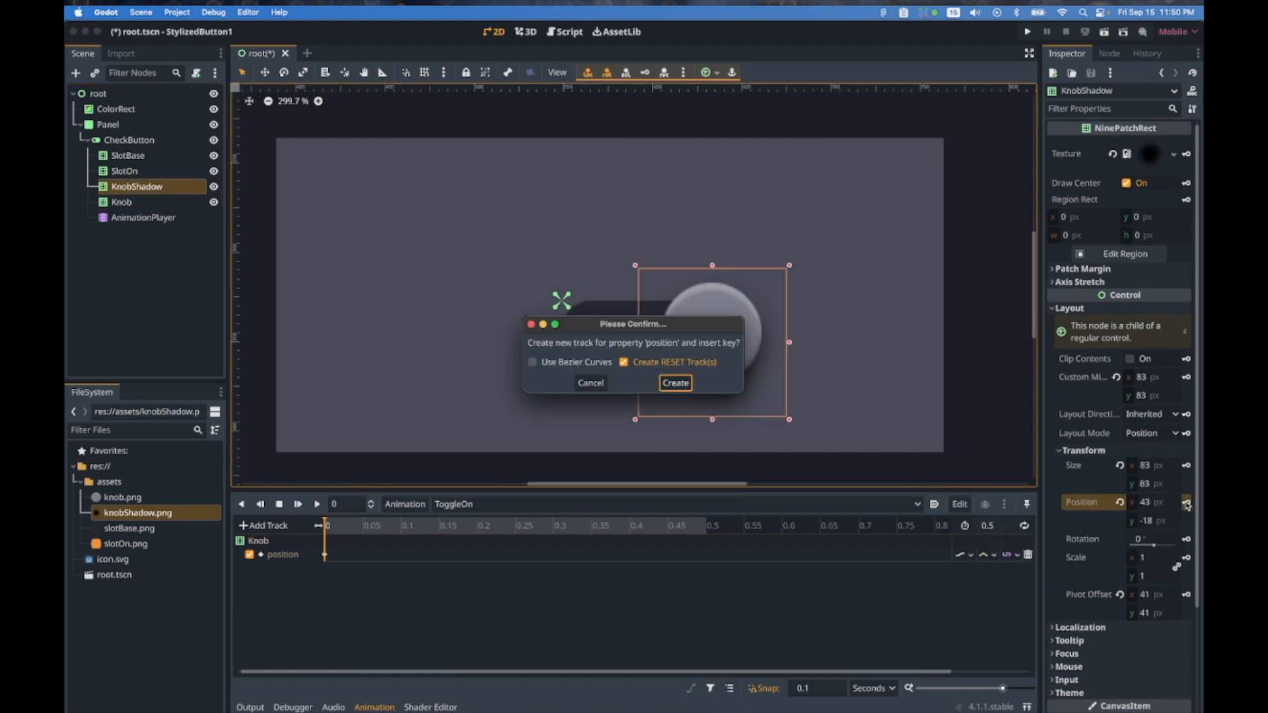
{"action": "left_click", "coordinate": [676, 384]}
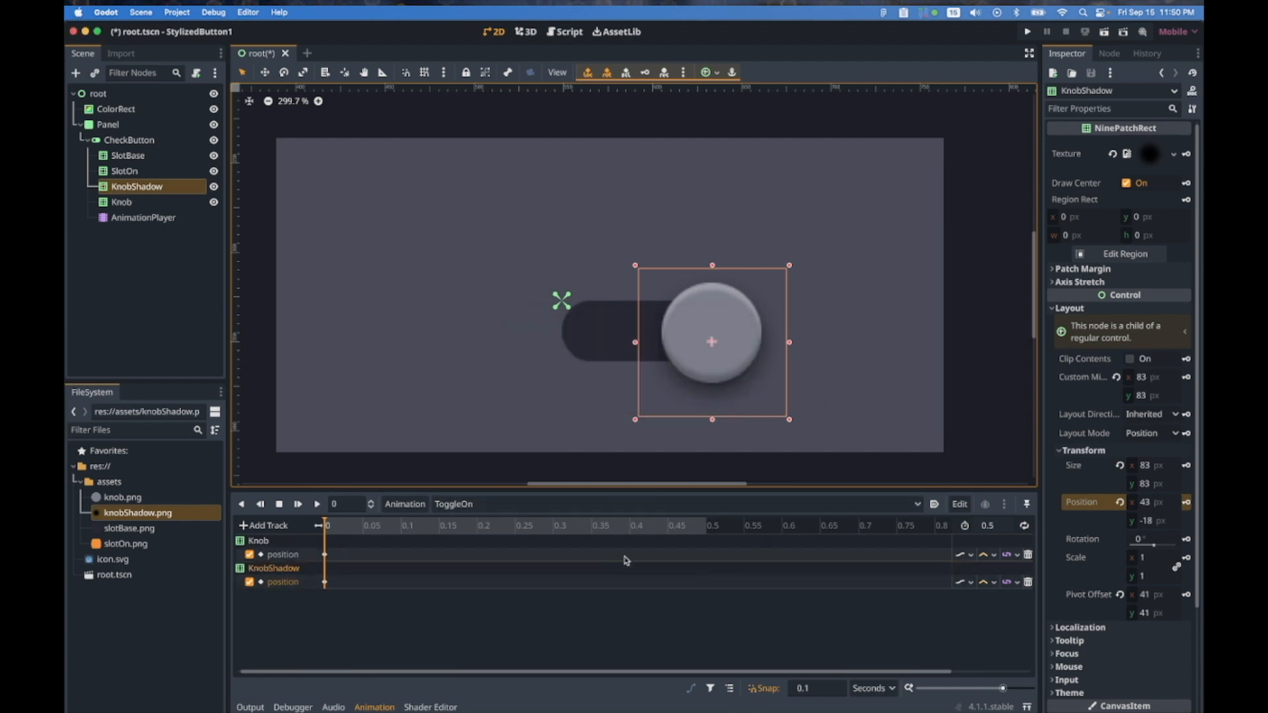
At 0.5 s, set the Knob node's position x to -18 px and insert a position key
{"action": "left_click", "coordinate": [705, 526]}
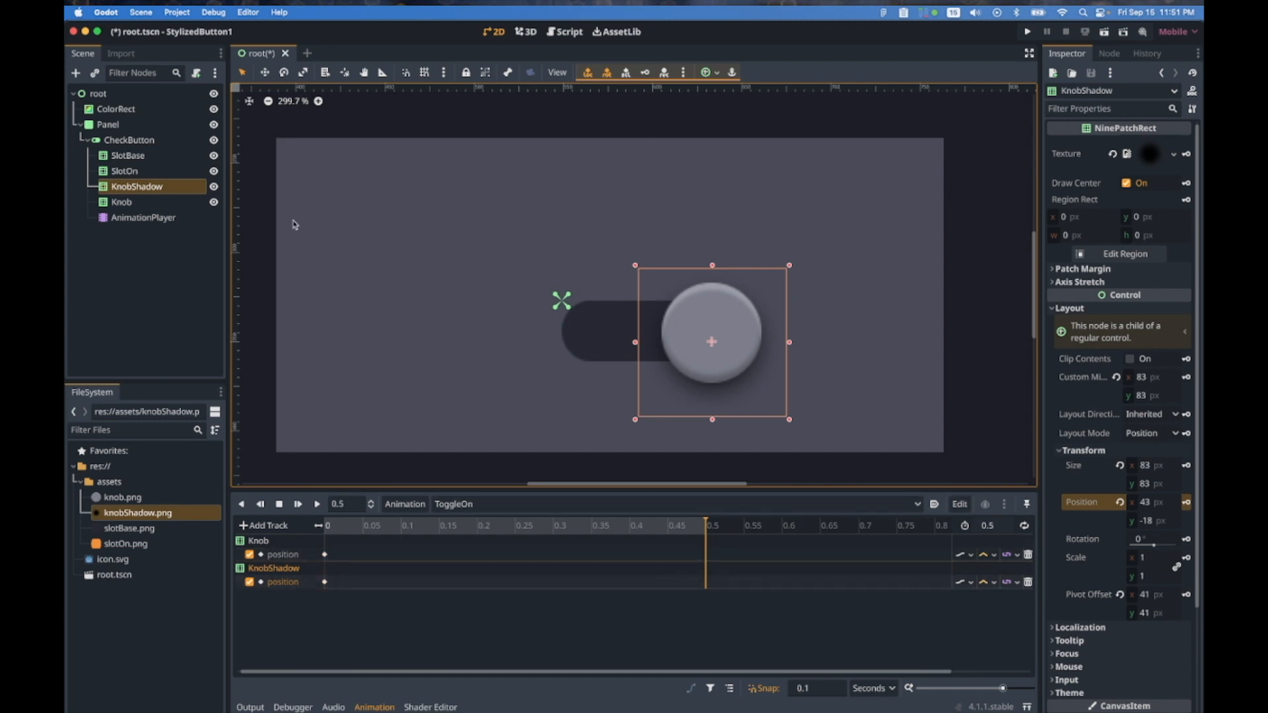
{"action": "left_click", "coordinate": [154, 200]}
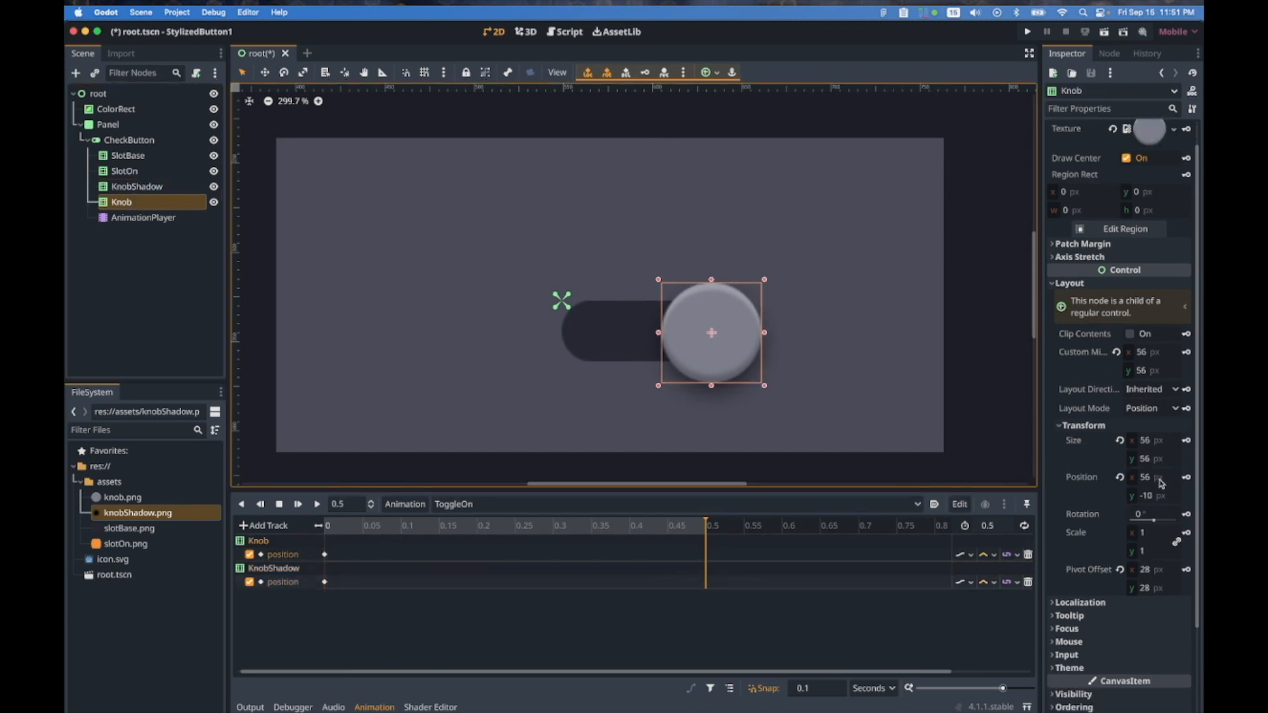
{"action": "left_click", "coordinate": [1161, 478]}
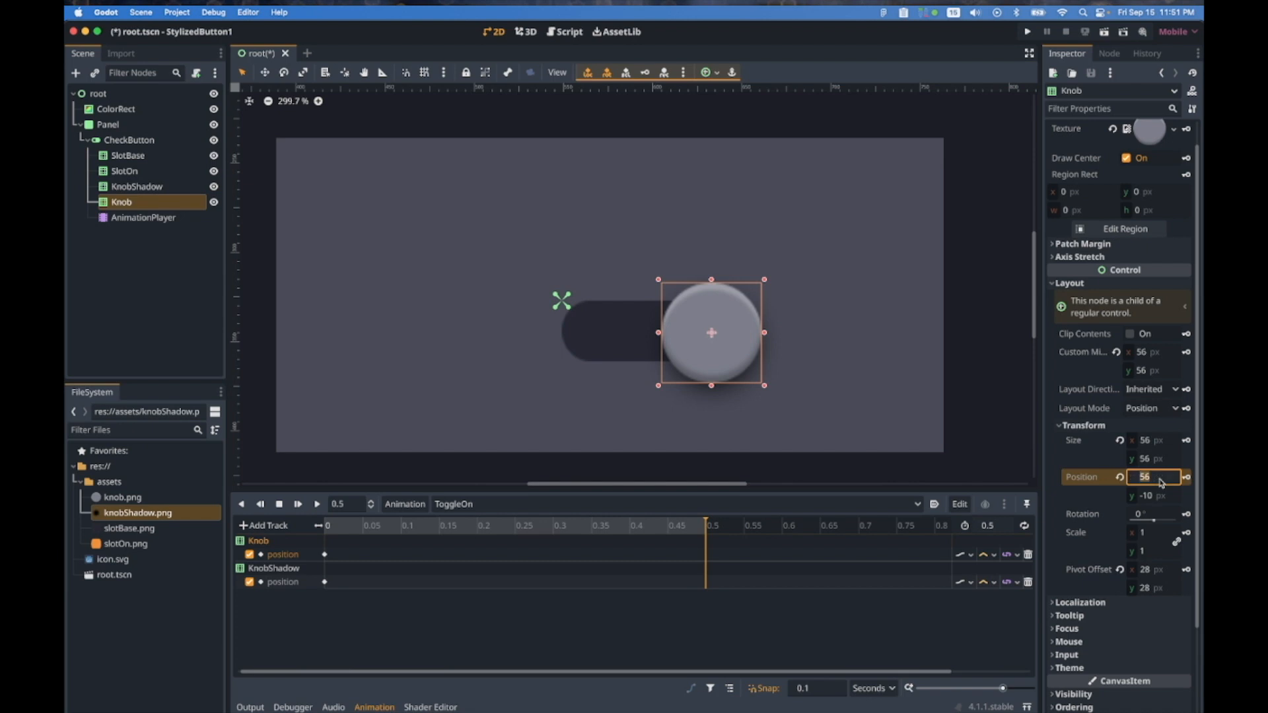
{"action": "left_click", "coordinate": [1162, 483]}
{"action": "key", "text": "Return"}
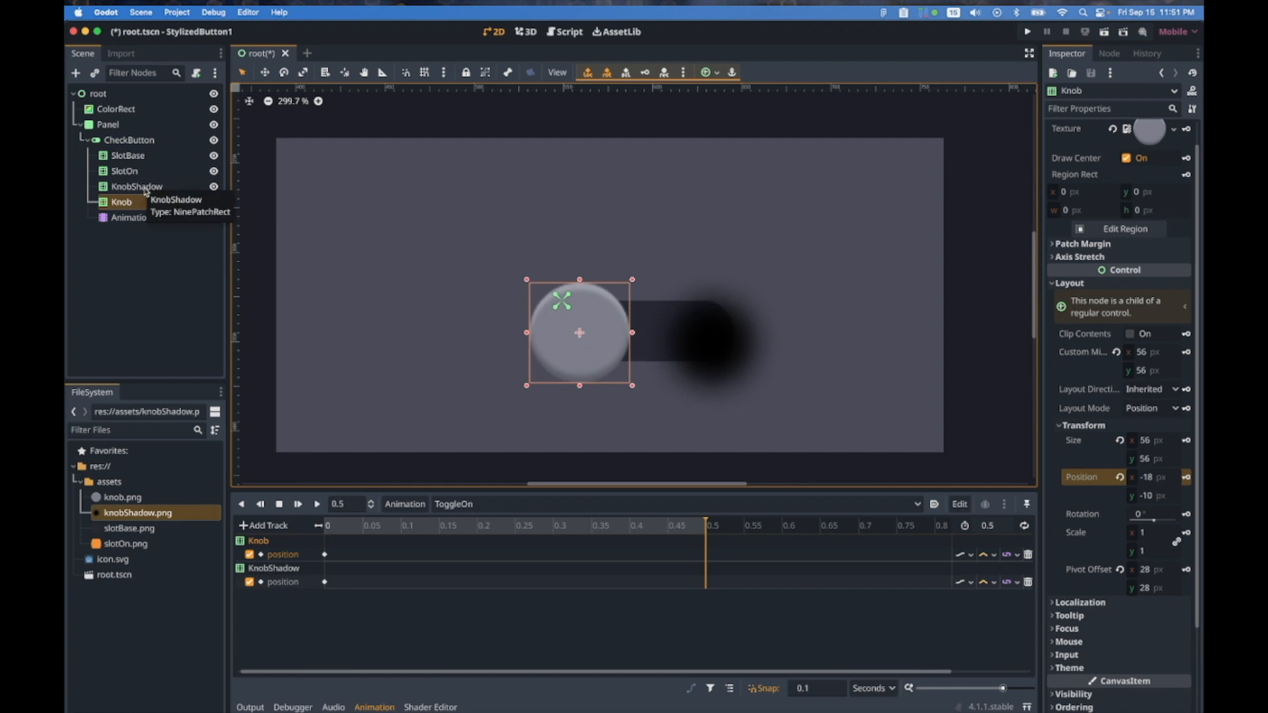
{"action": "left_click", "coordinate": [1186, 478]}
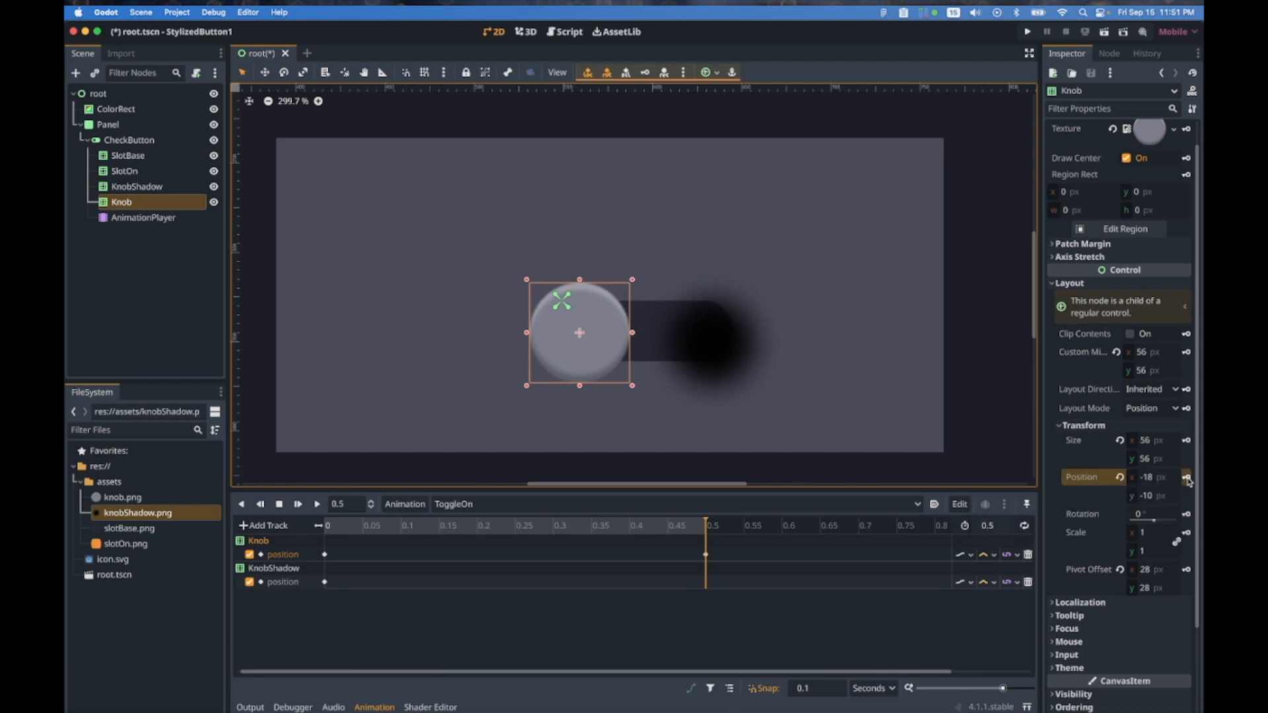
Set the KnobShadow node's position x to -31 px and key it at 0.5 s
{"action": "left_click", "coordinate": [163, 189]}
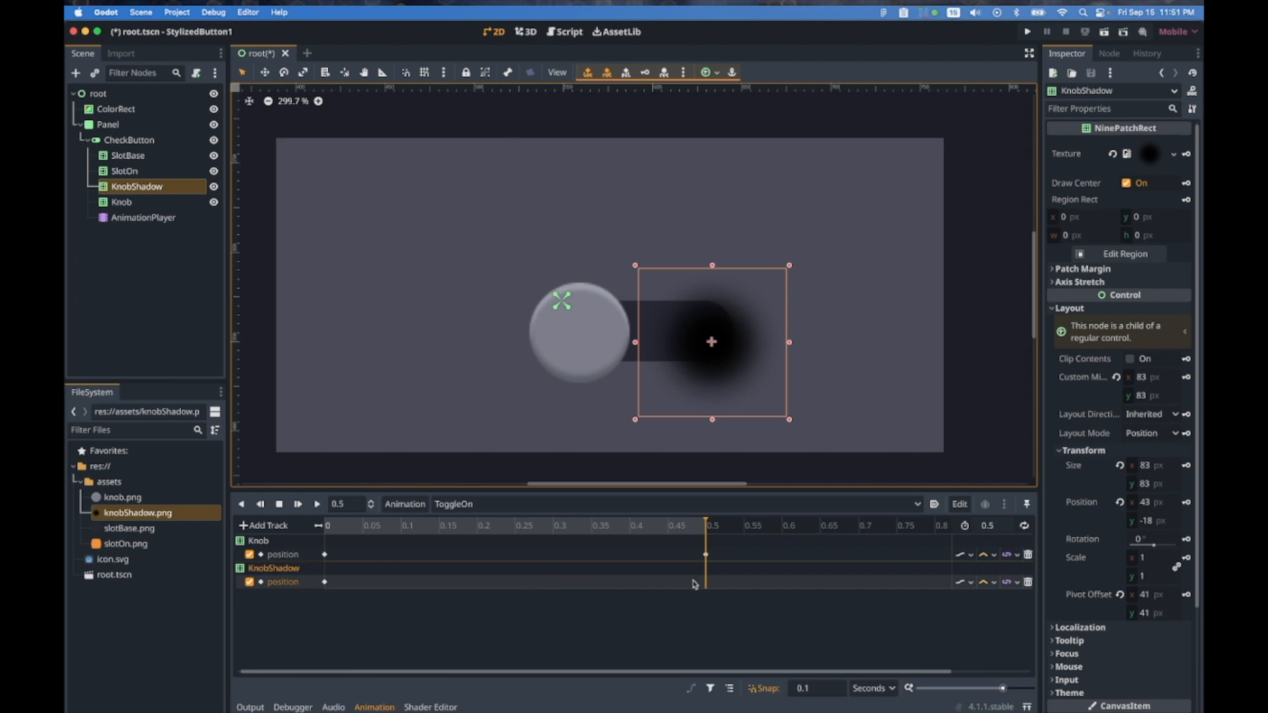
{"action": "left_click", "coordinate": [1166, 503]}
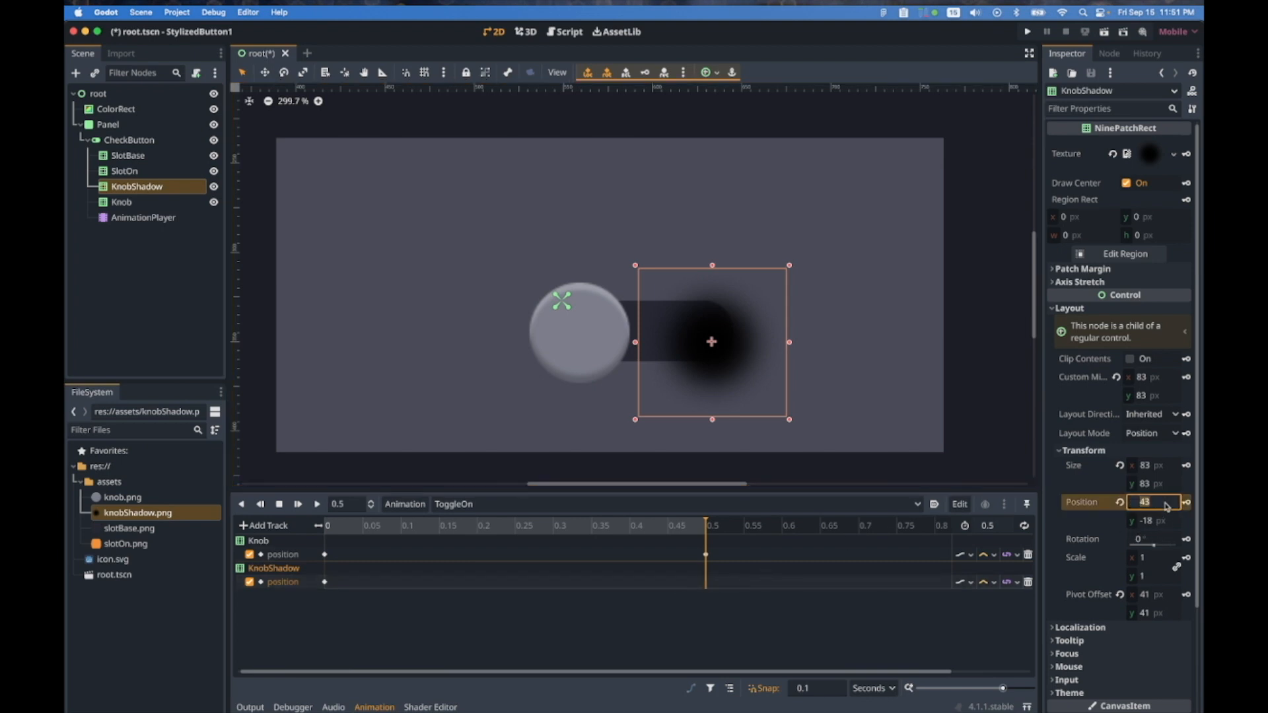
{"action": "left_click", "coordinate": [1166, 504]}
{"action": "key", "text": "Return"}
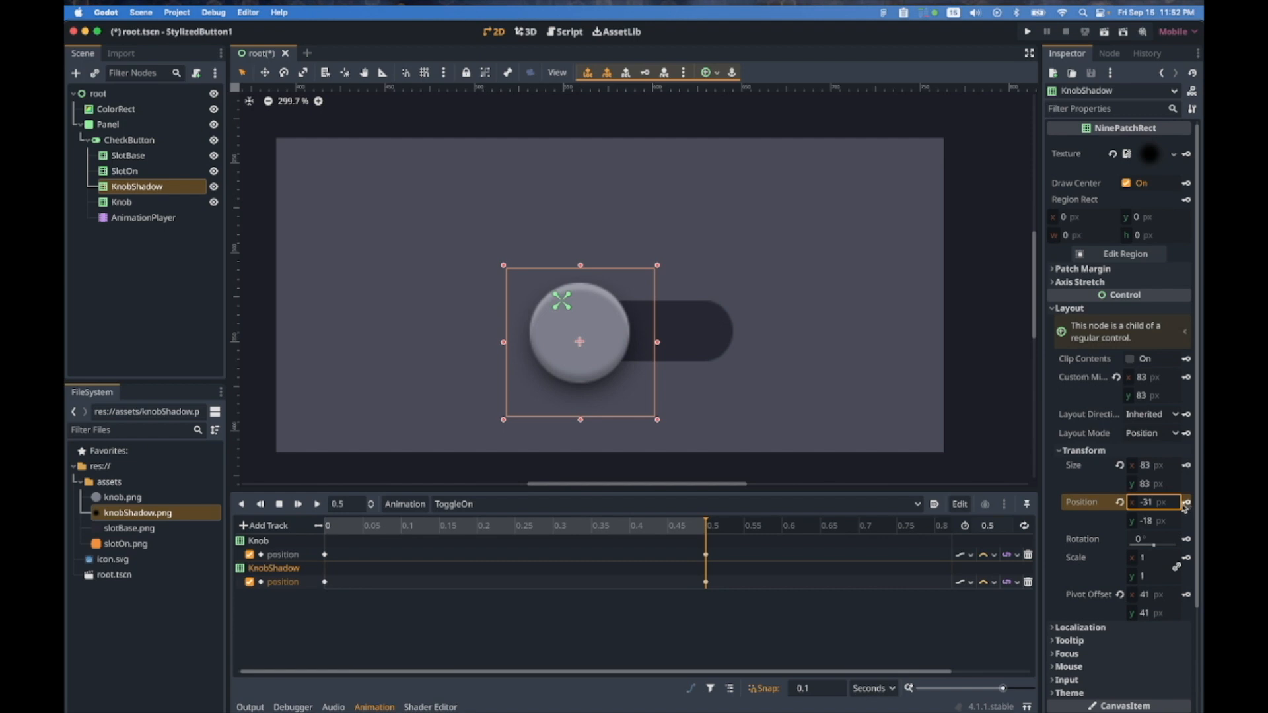
Scrub the animation back to 0 s and set both starting position keys to Ease Out easing
{"action": "left_click", "coordinate": [420, 529]}
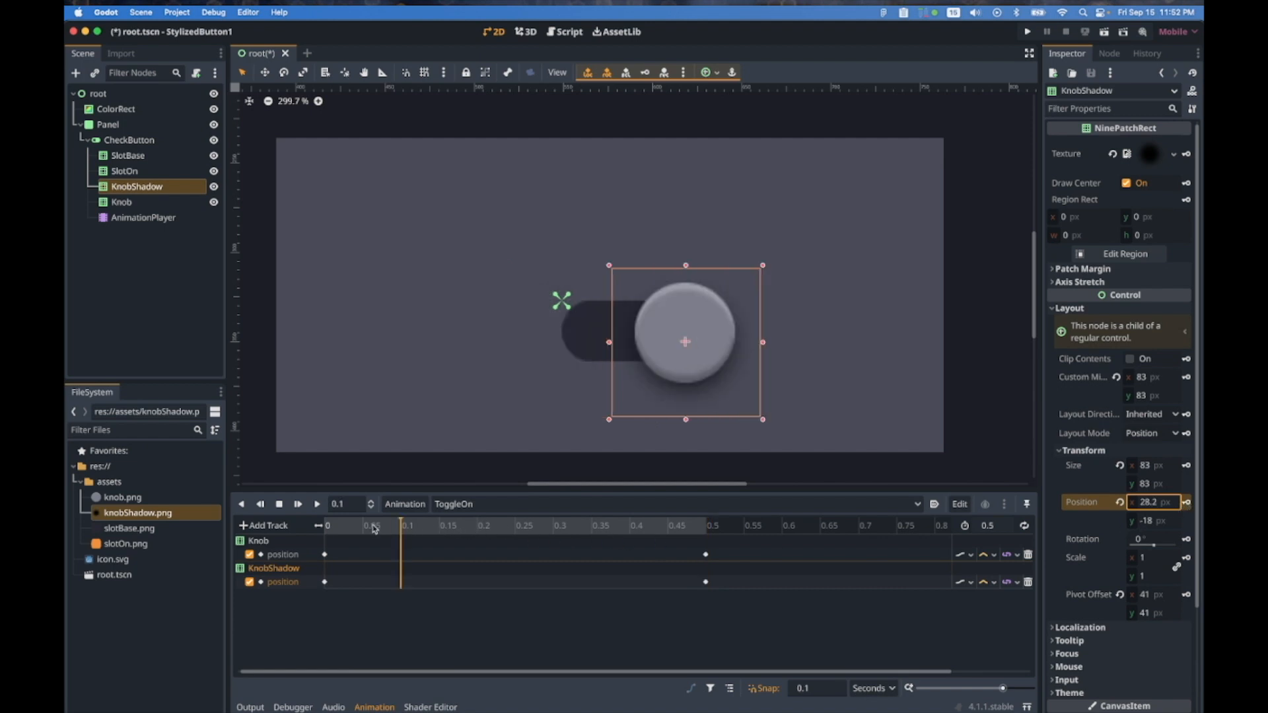
{"action": "left_click_drag", "start_coordinate": [374, 529], "coordinate": [317, 551]}
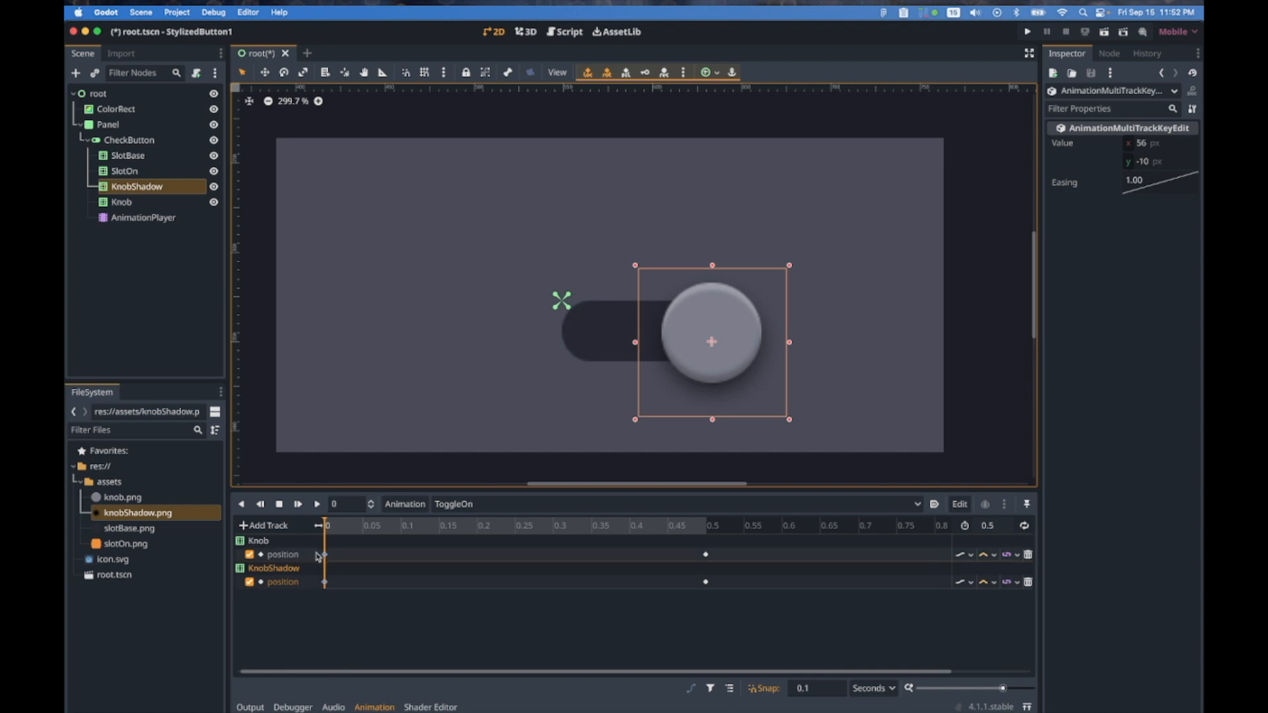
{"action": "left_click_drag", "start_coordinate": [355, 604], "coordinate": [319, 556]}
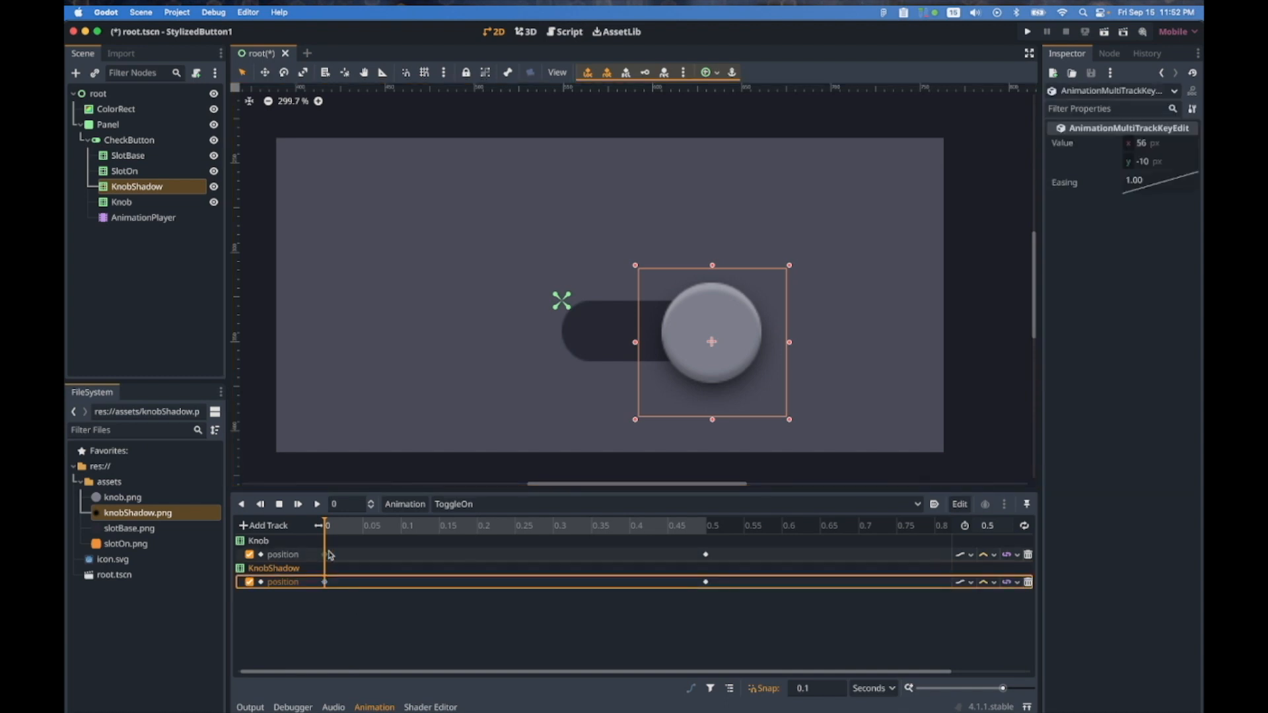
{"action": "right_click", "coordinate": [1162, 186]}
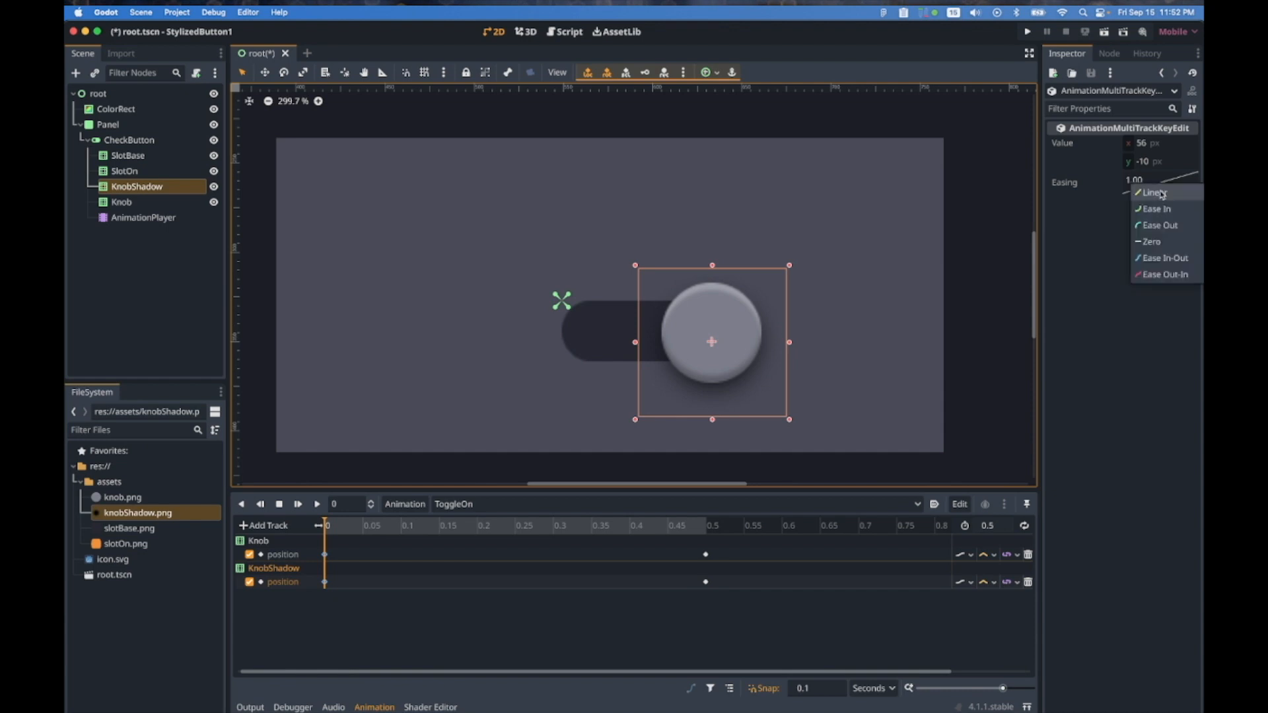
{"action": "left_click", "coordinate": [1168, 226]}
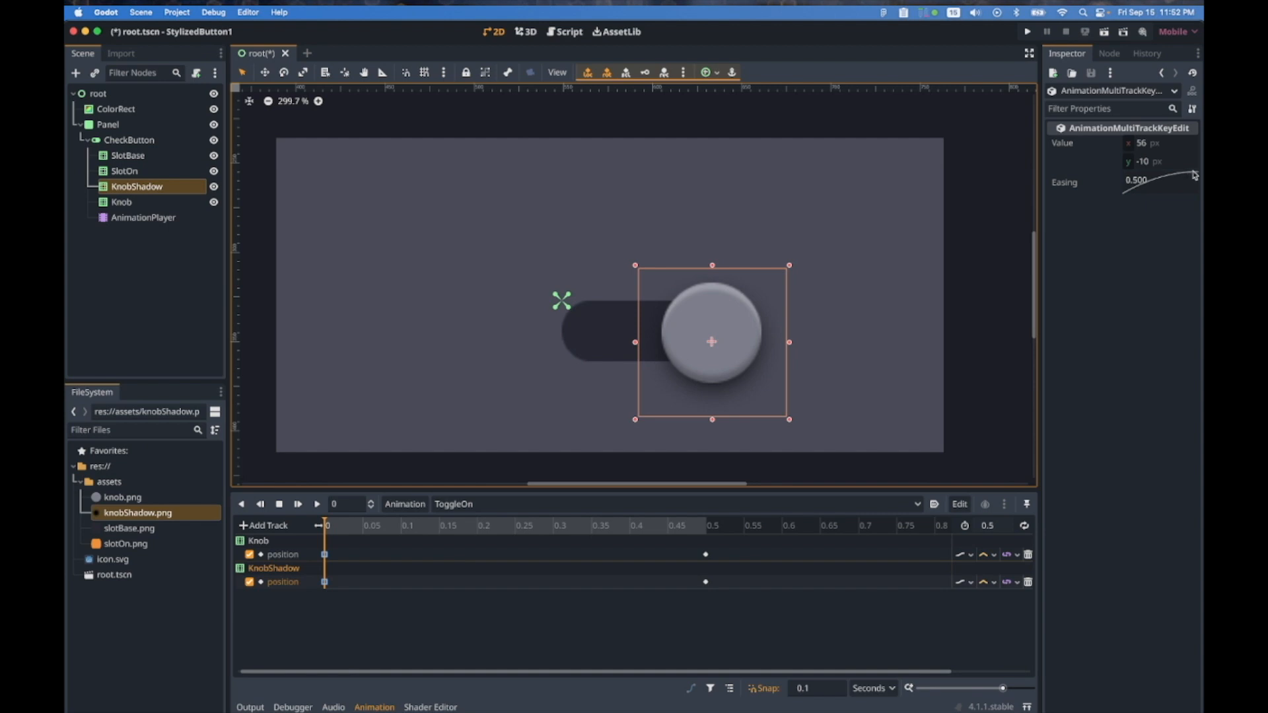
Set both position keys at 0.5 s to Ease In easing and play the animation
{"action": "left_click", "coordinate": [724, 599]}
{"action": "left_click_drag", "start_coordinate": [724, 599], "coordinate": [697, 551]}
{"action": "right_click", "coordinate": [1172, 185]}
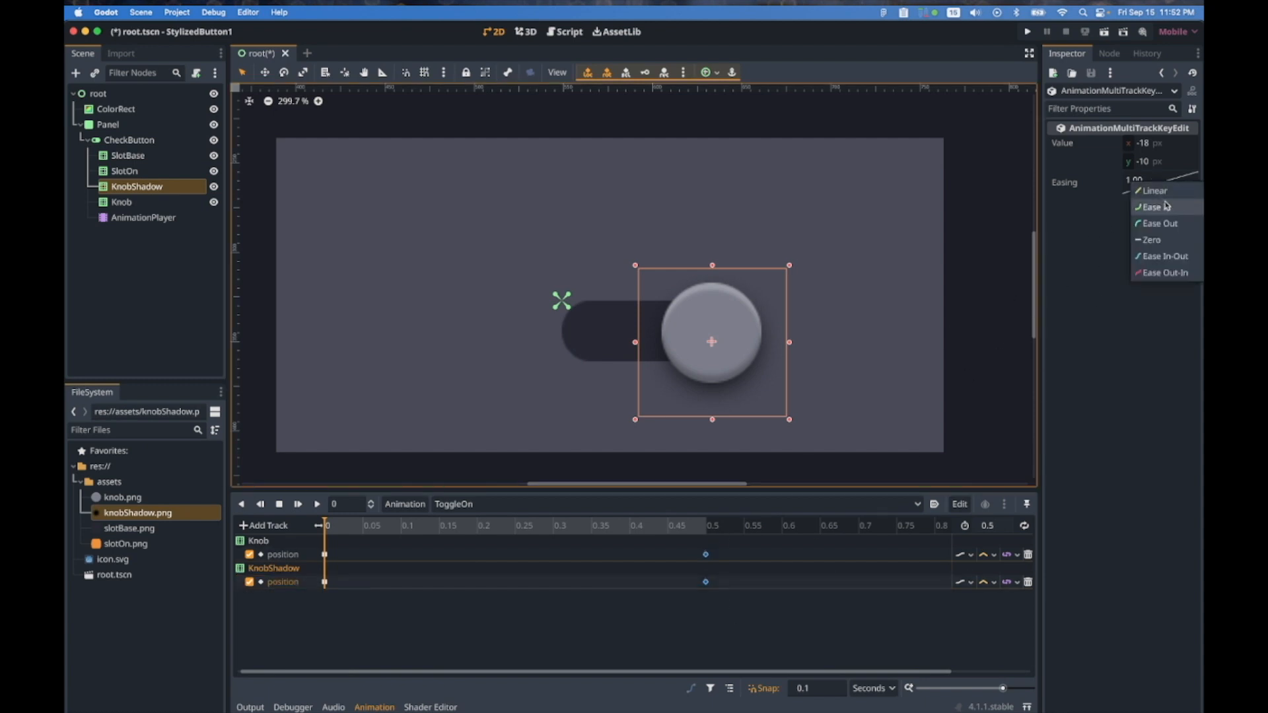
{"action": "left_click", "coordinate": [1166, 209]}
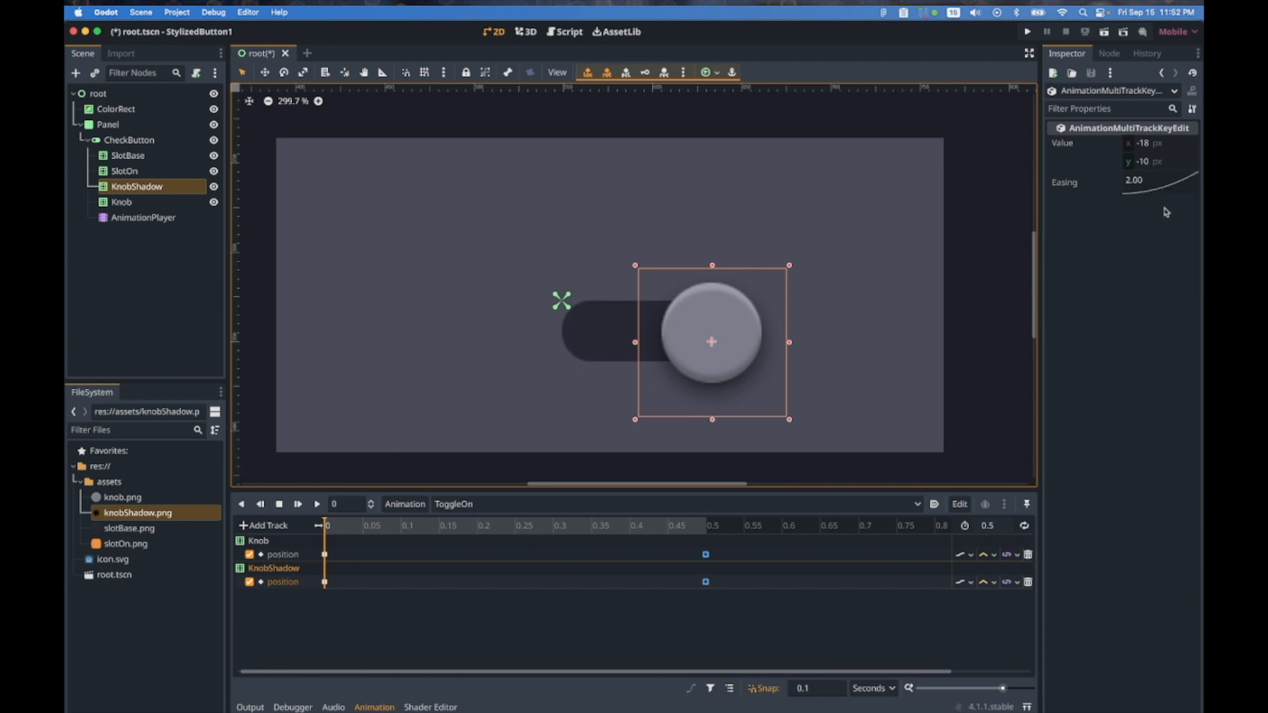
{"action": "left_click", "coordinate": [317, 505]}
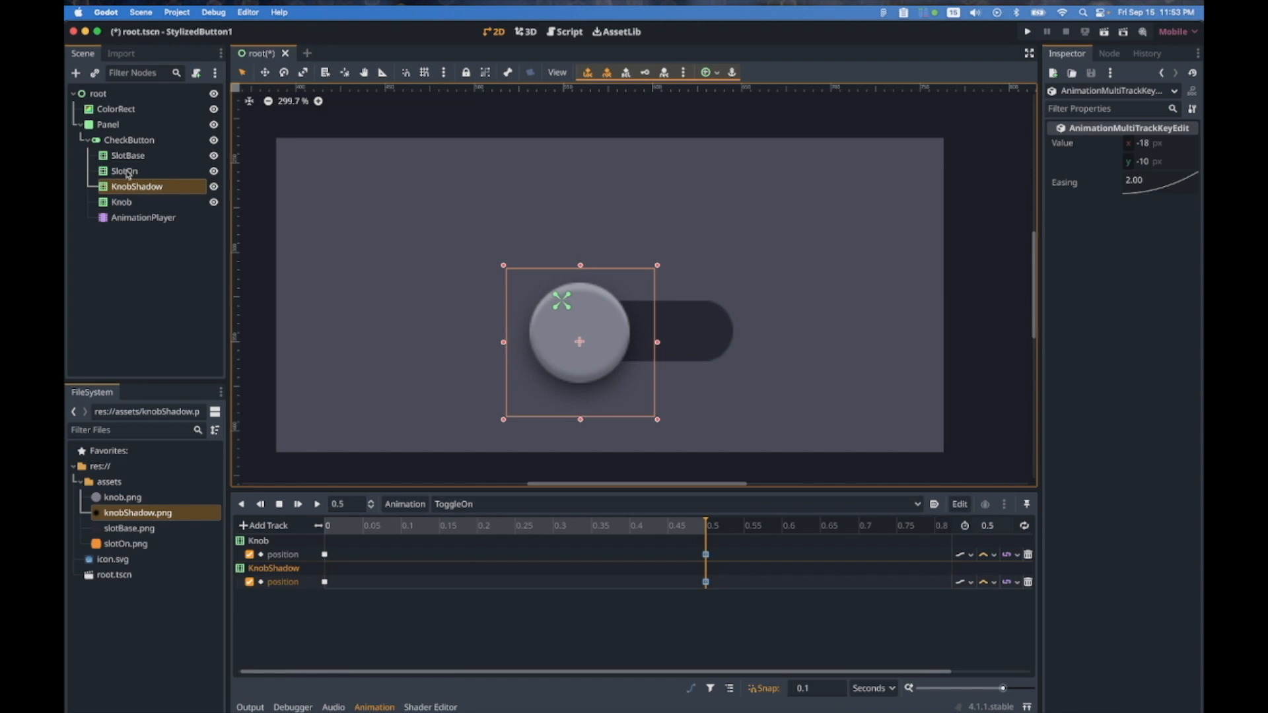
Create a self-modulate track for SlotOn and key its transparent colour at 0 s
{"action": "left_click", "coordinate": [344, 522]}
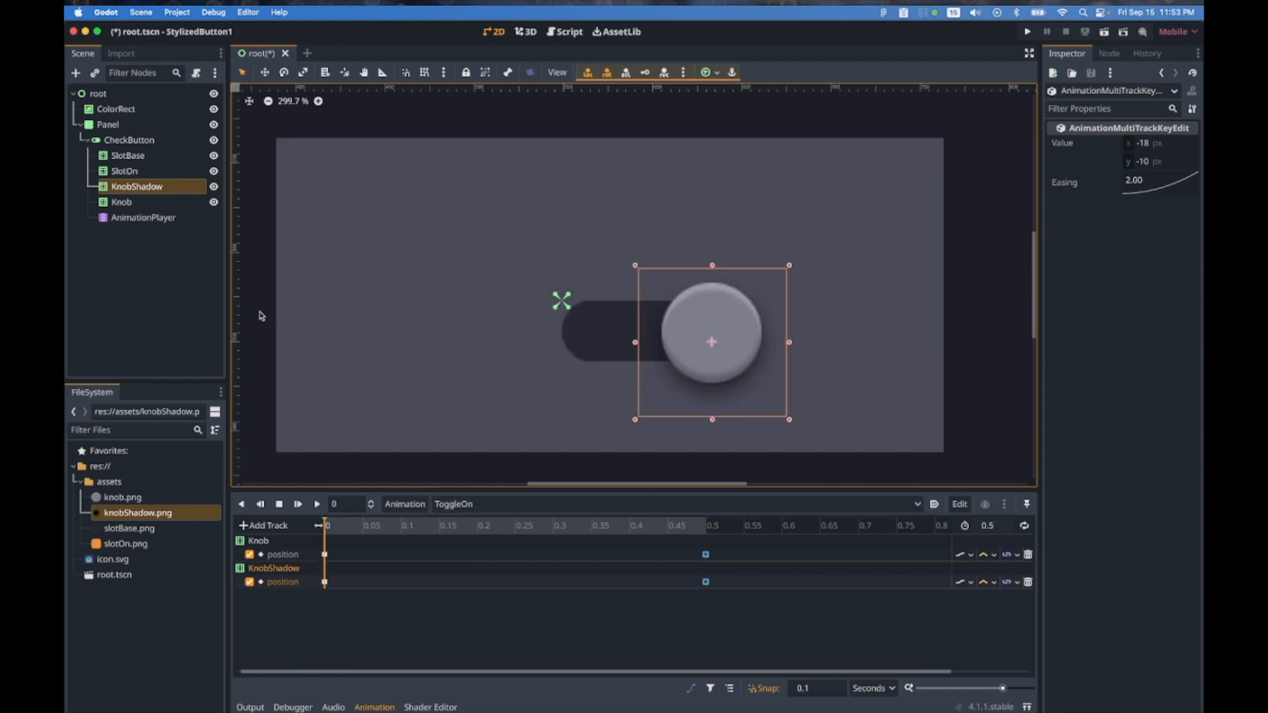
{"action": "left_click", "coordinate": [126, 171]}
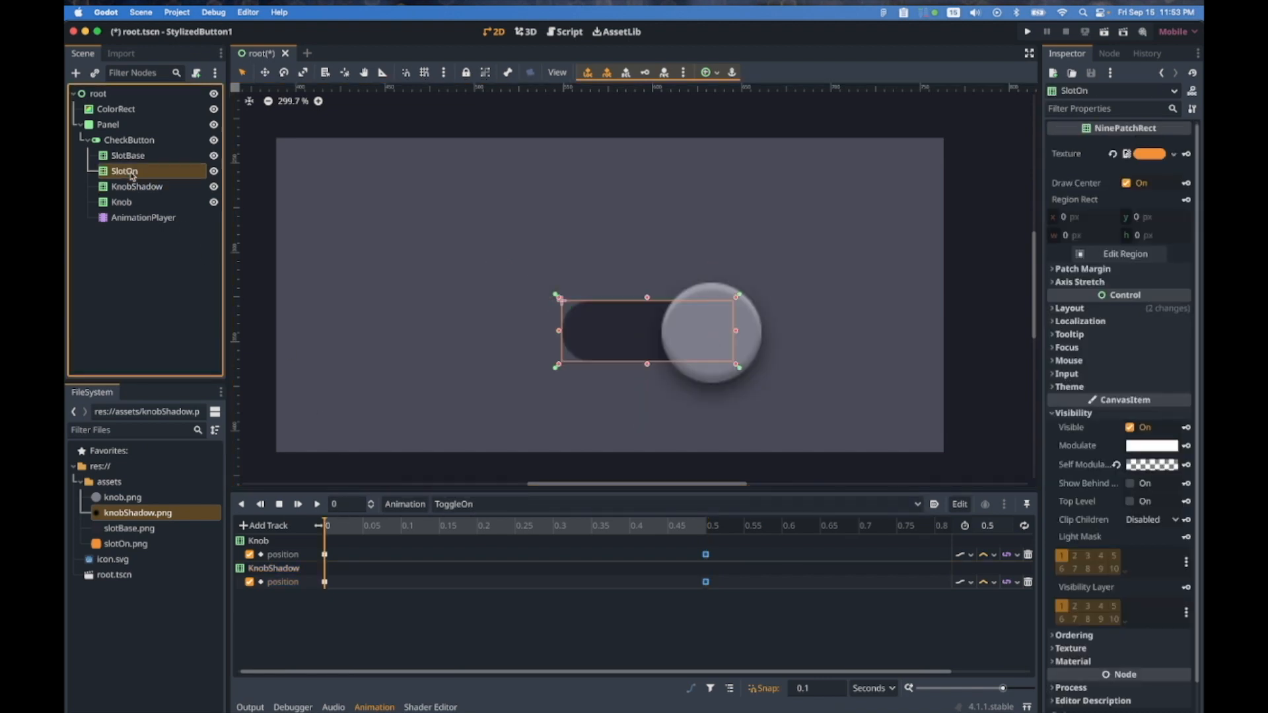
{"action": "left_click", "coordinate": [1189, 466]}
{"action": "left_click", "coordinate": [681, 387]}
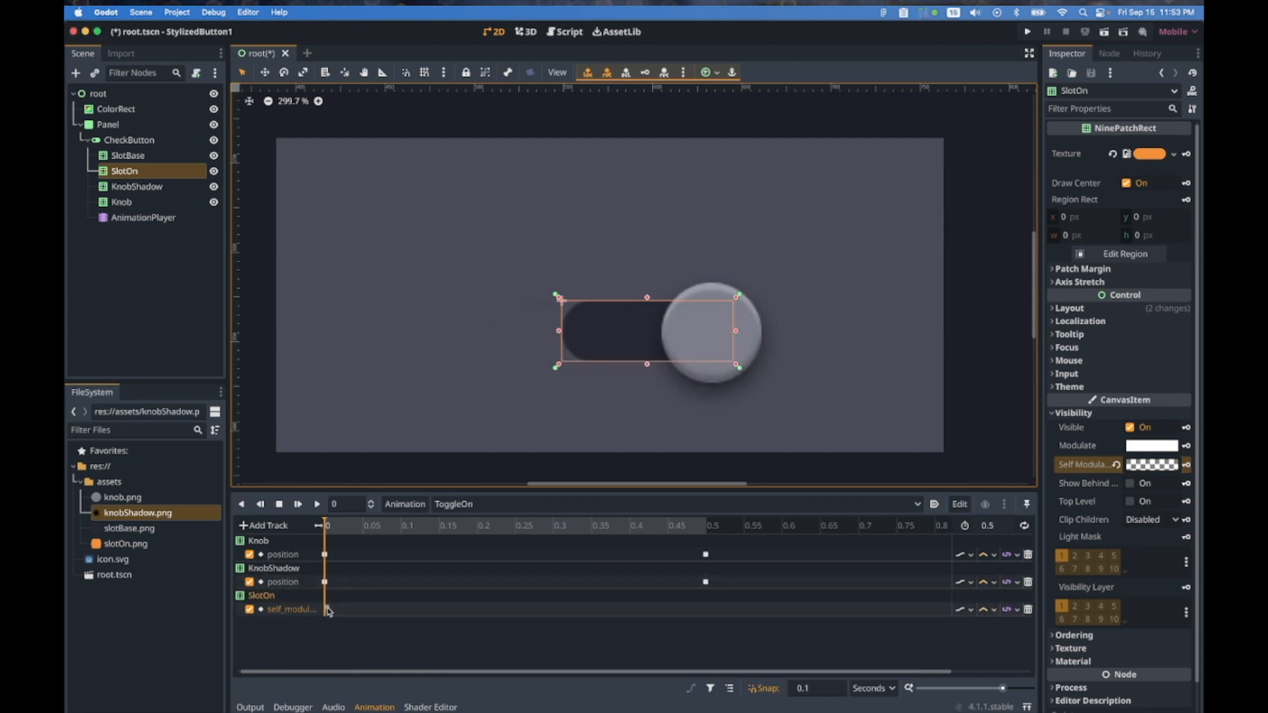
Key SlotOn's self-modulate colour at 0.5 s with alpha 255 and play the animation from 0 s
{"action": "left_click_drag", "start_coordinate": [334, 529], "coordinate": [697, 524]}
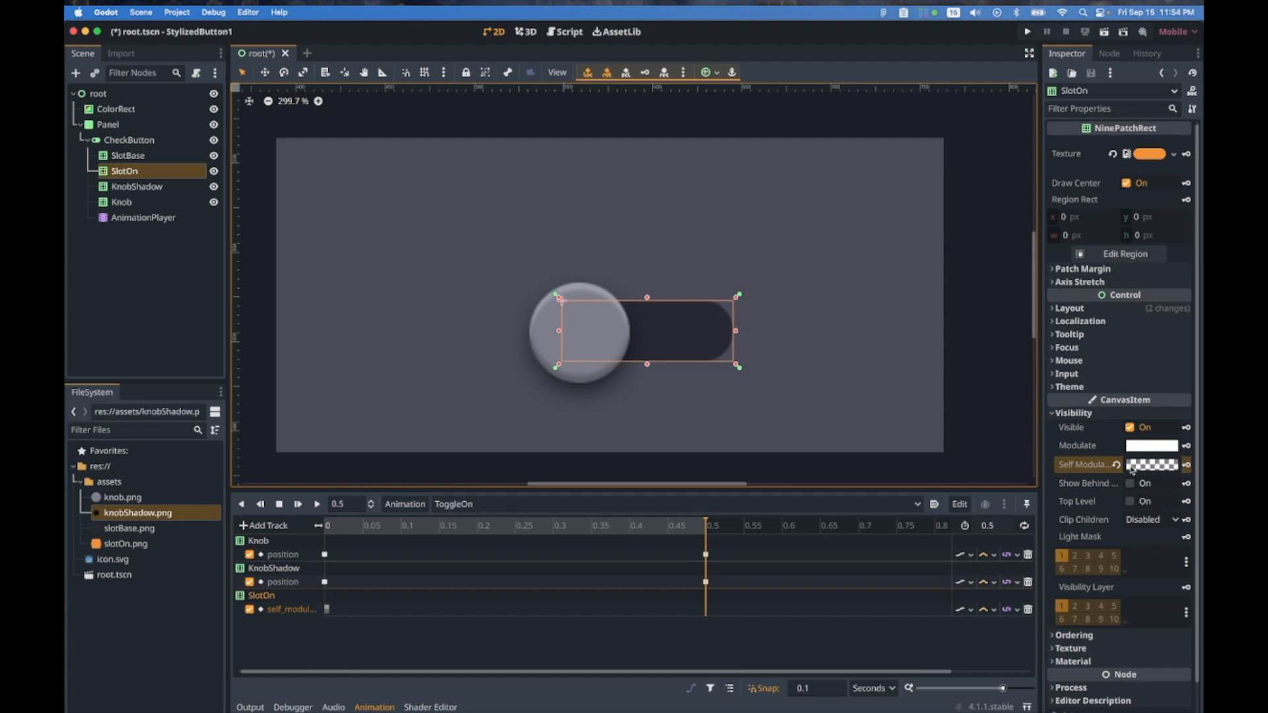
{"action": "left_click", "coordinate": [1163, 467]}
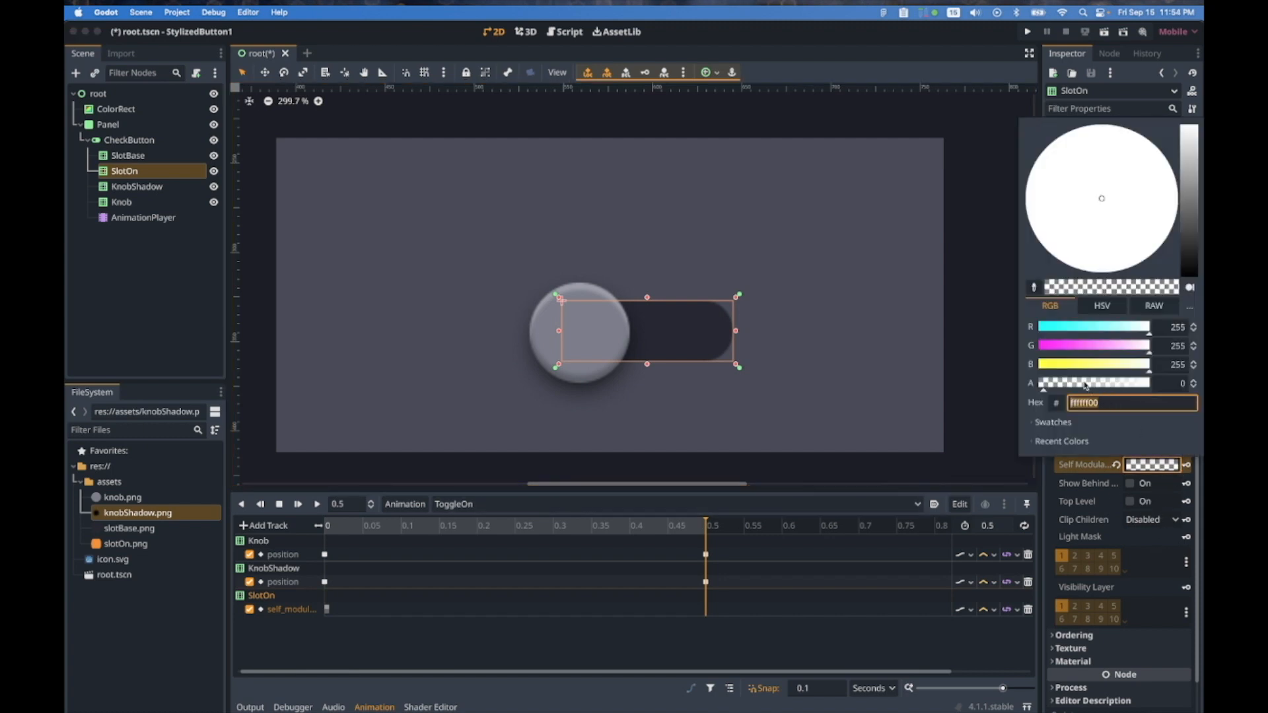
{"action": "left_click_drag", "start_coordinate": [1087, 386], "coordinate": [1158, 380]}
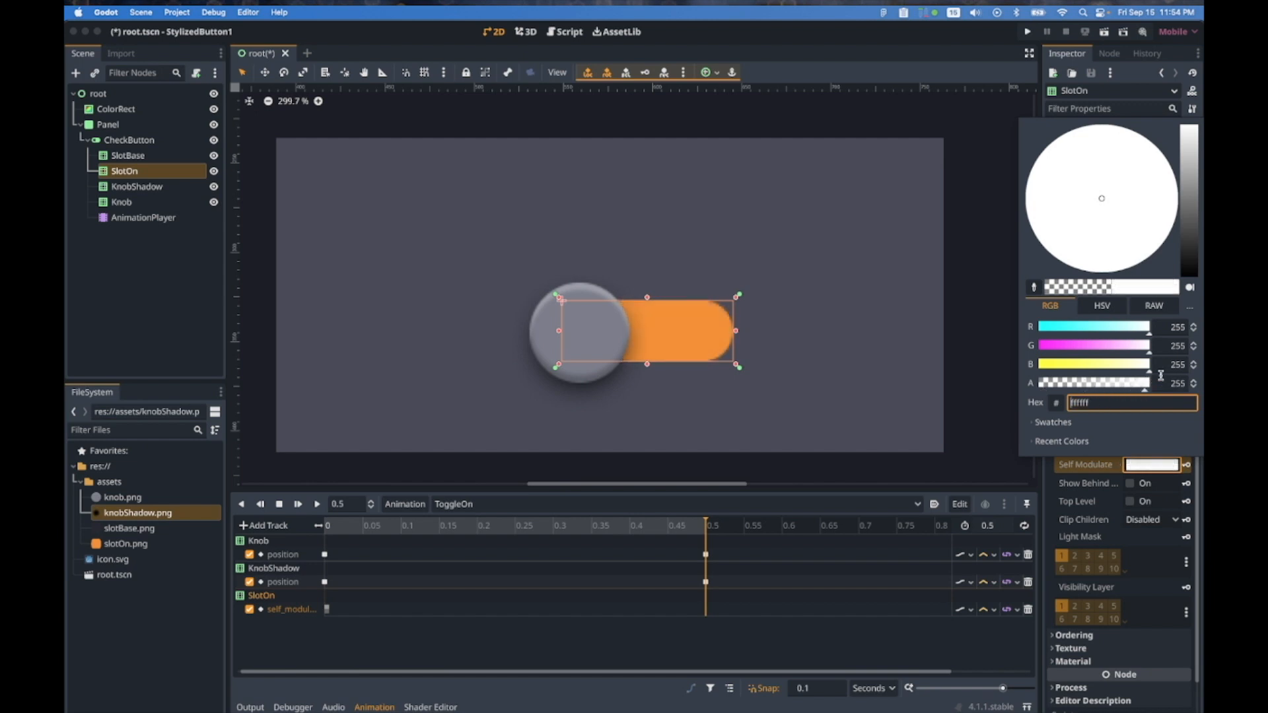
{"action": "left_click", "coordinate": [1189, 467]}
{"action": "left_click", "coordinate": [1188, 466]}
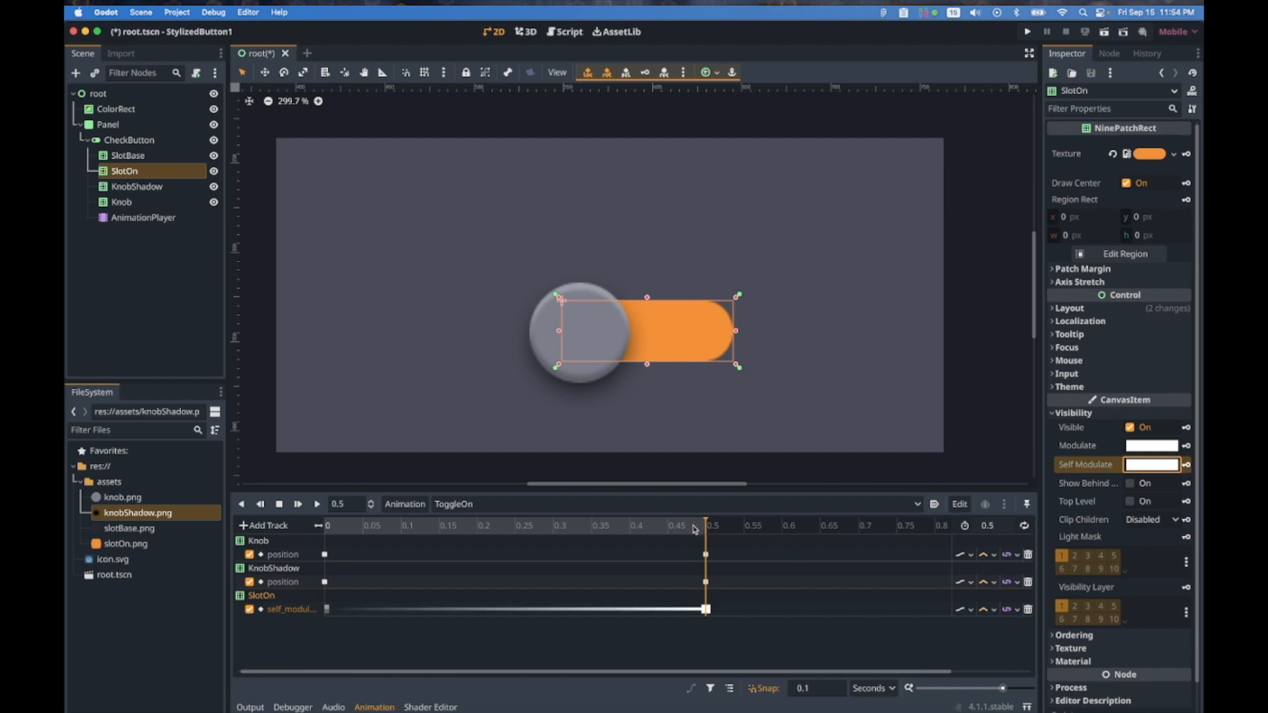
{"action": "left_click_drag", "start_coordinate": [695, 529], "coordinate": [328, 529]}
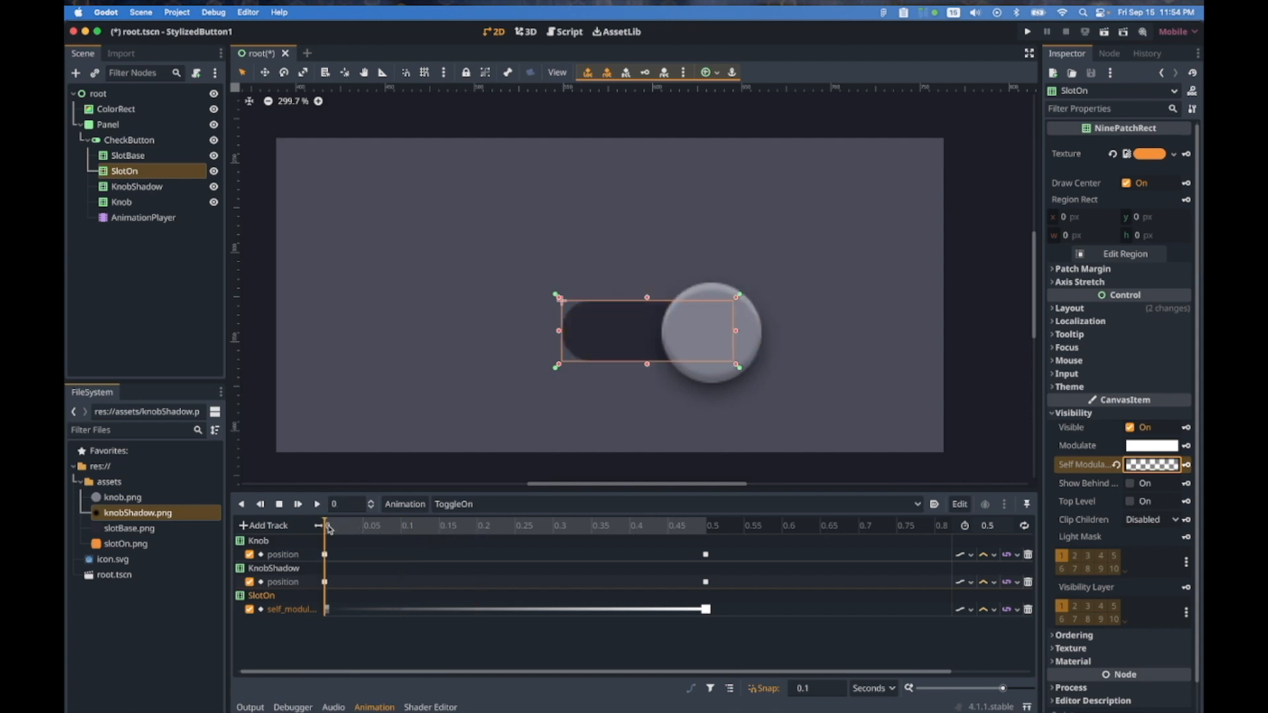
{"action": "left_click", "coordinate": [317, 505]}
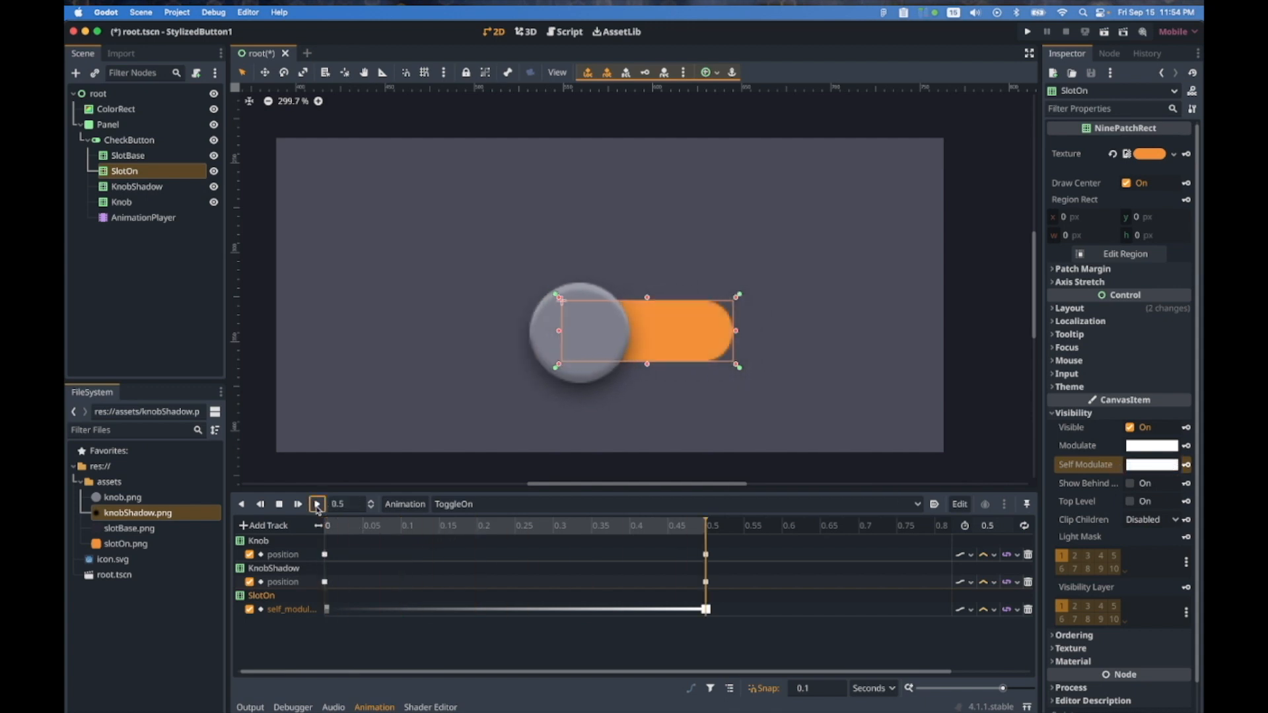
{"action": "left_click", "coordinate": [317, 505]}
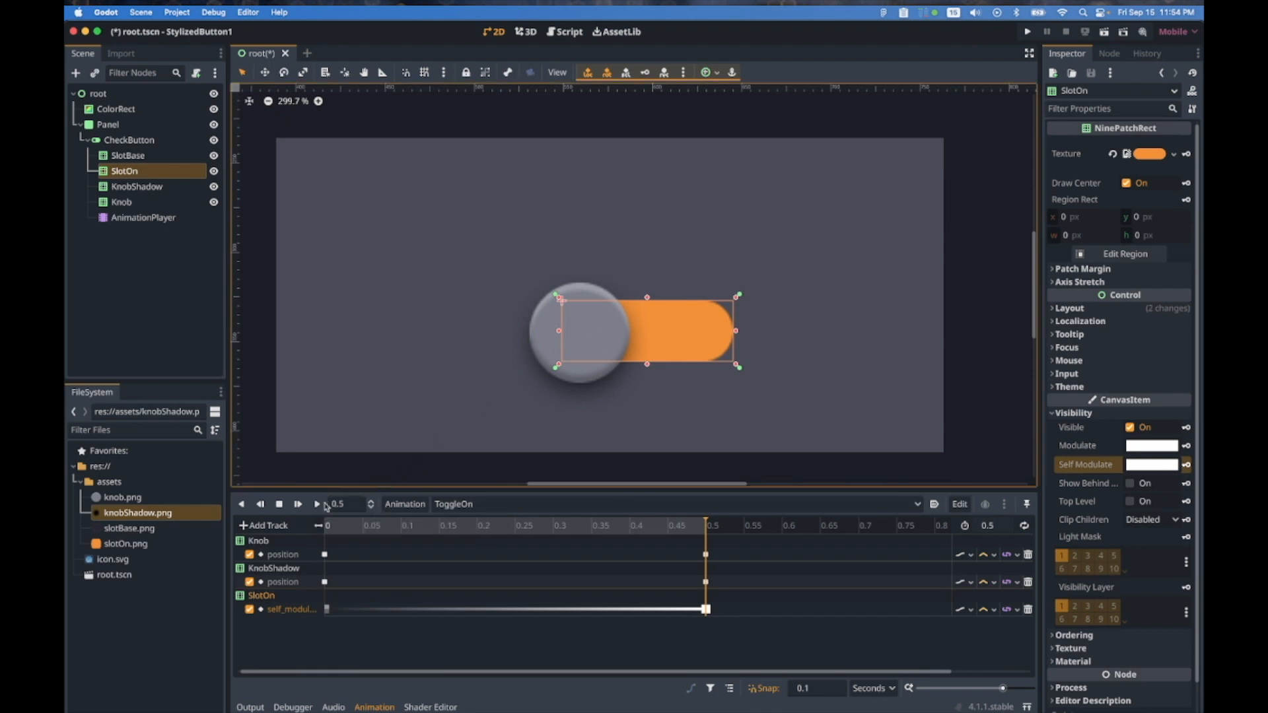
{"action": "left_click", "coordinate": [318, 505]}
Move SlotOn's transparent self-modulate key to 0.15 s and play the animation
{"action": "left_click", "coordinate": [327, 609]}
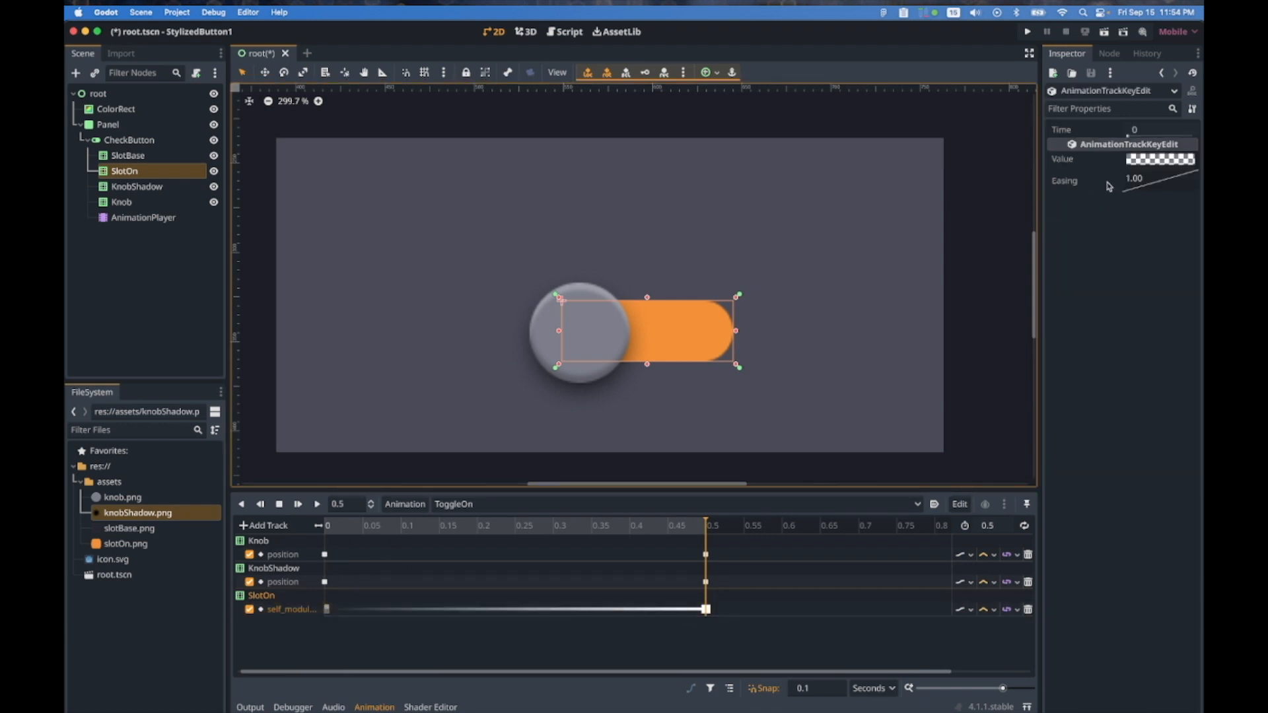
{"action": "left_click", "coordinate": [1155, 131]}
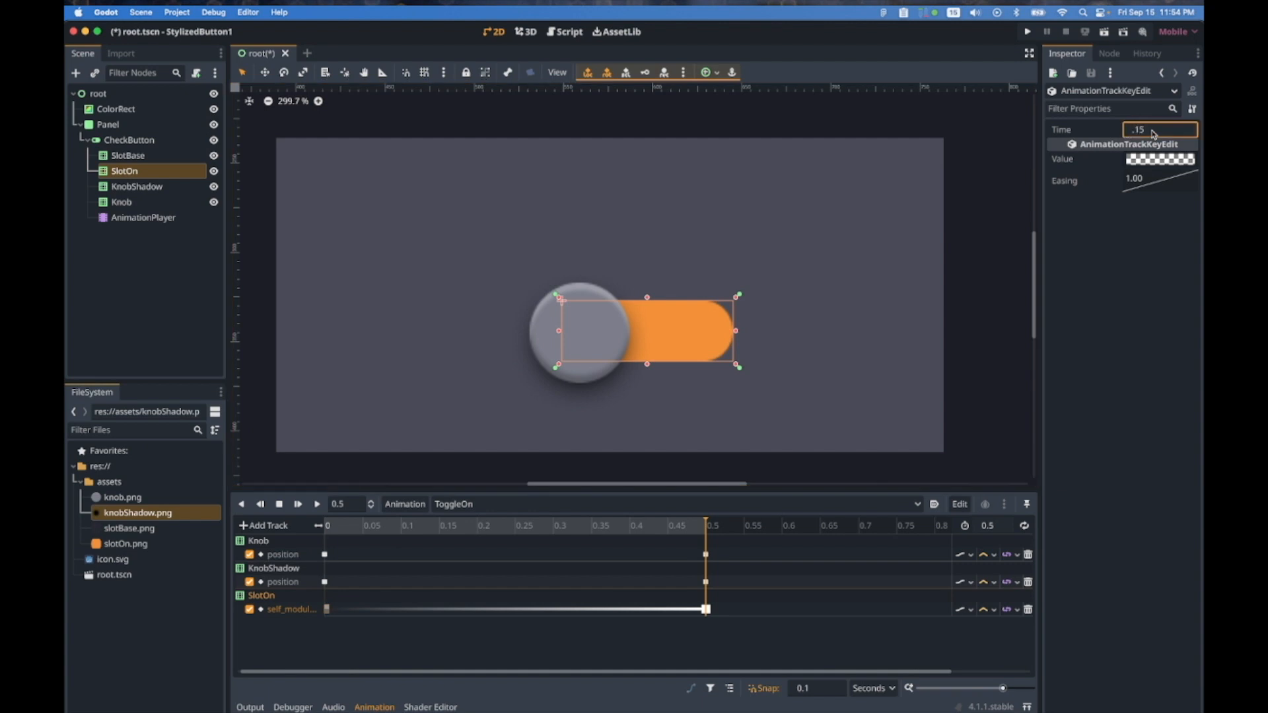
{"action": "key", "text": "Return"}
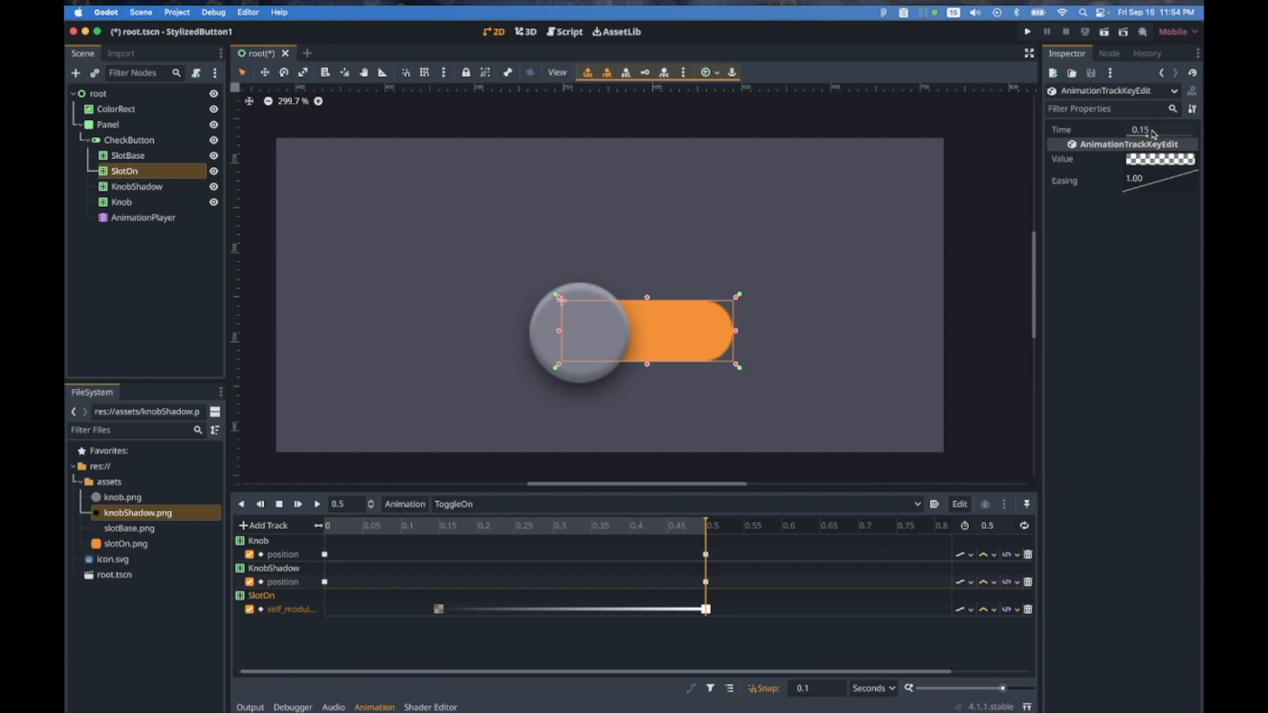
{"action": "left_click", "coordinate": [327, 527]}
{"action": "left_click", "coordinate": [317, 504]}
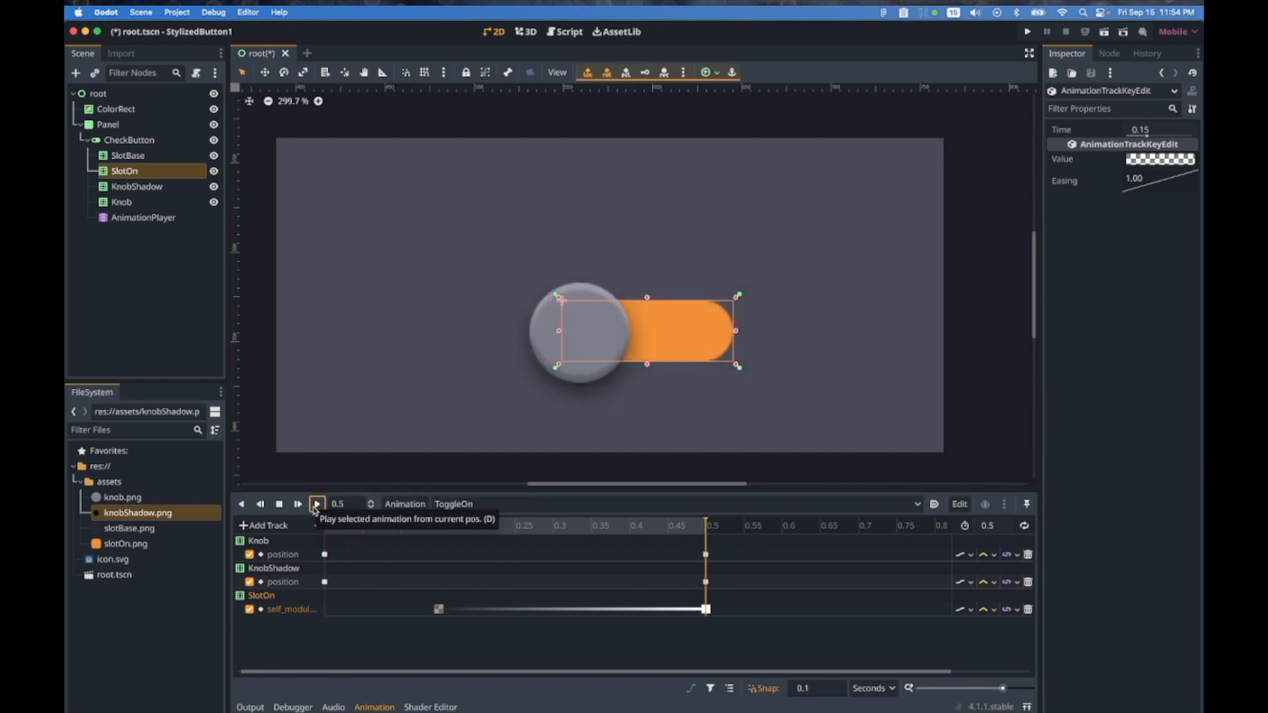
{"action": "left_click", "coordinate": [318, 504]}
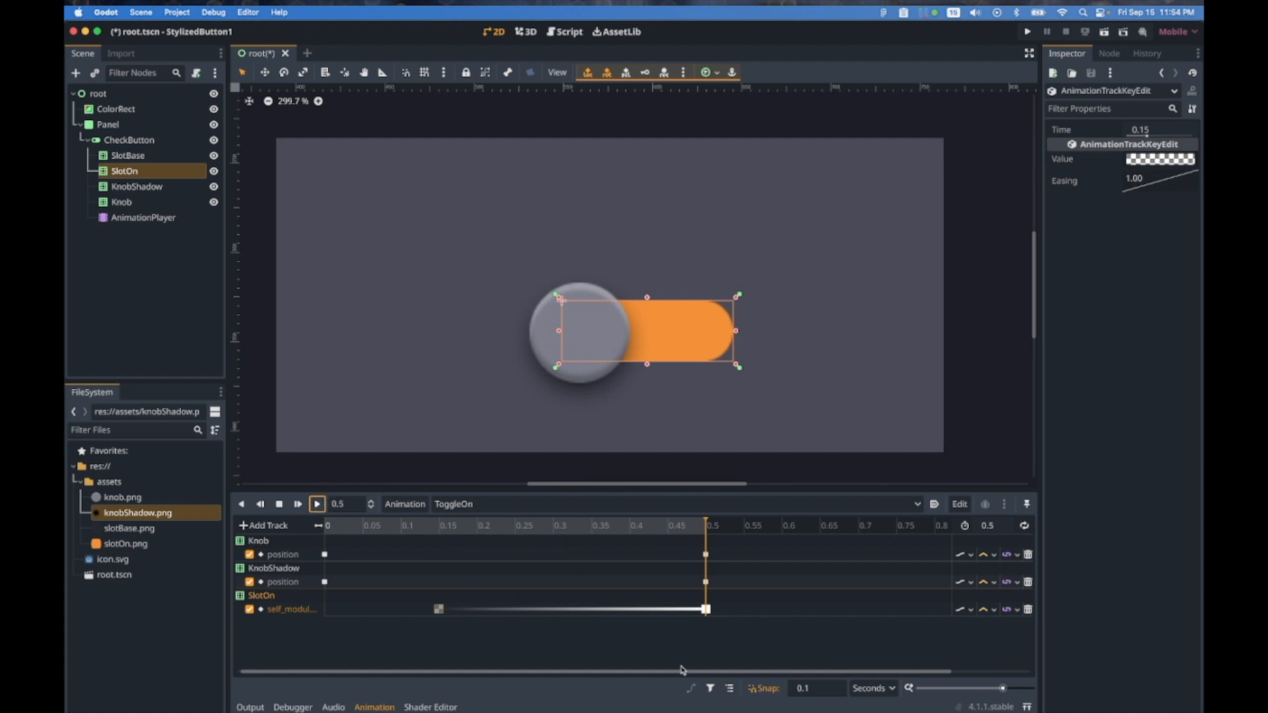
Set SlotOn's 0.15 s key to Ease Out and its 0.5 s key to Ease In easing, and play the animation
{"action": "right_click", "coordinate": [1154, 182]}
{"action": "left_click", "coordinate": [1168, 222]}
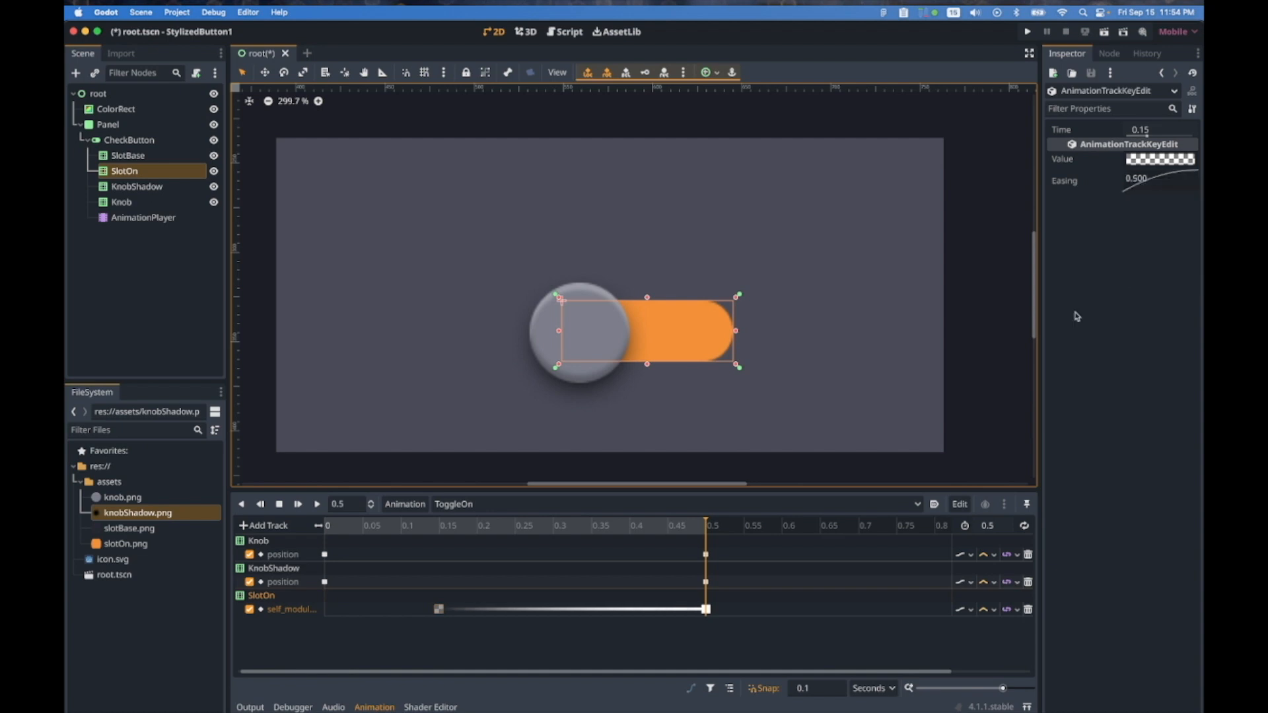
{"action": "left_click", "coordinate": [707, 609]}
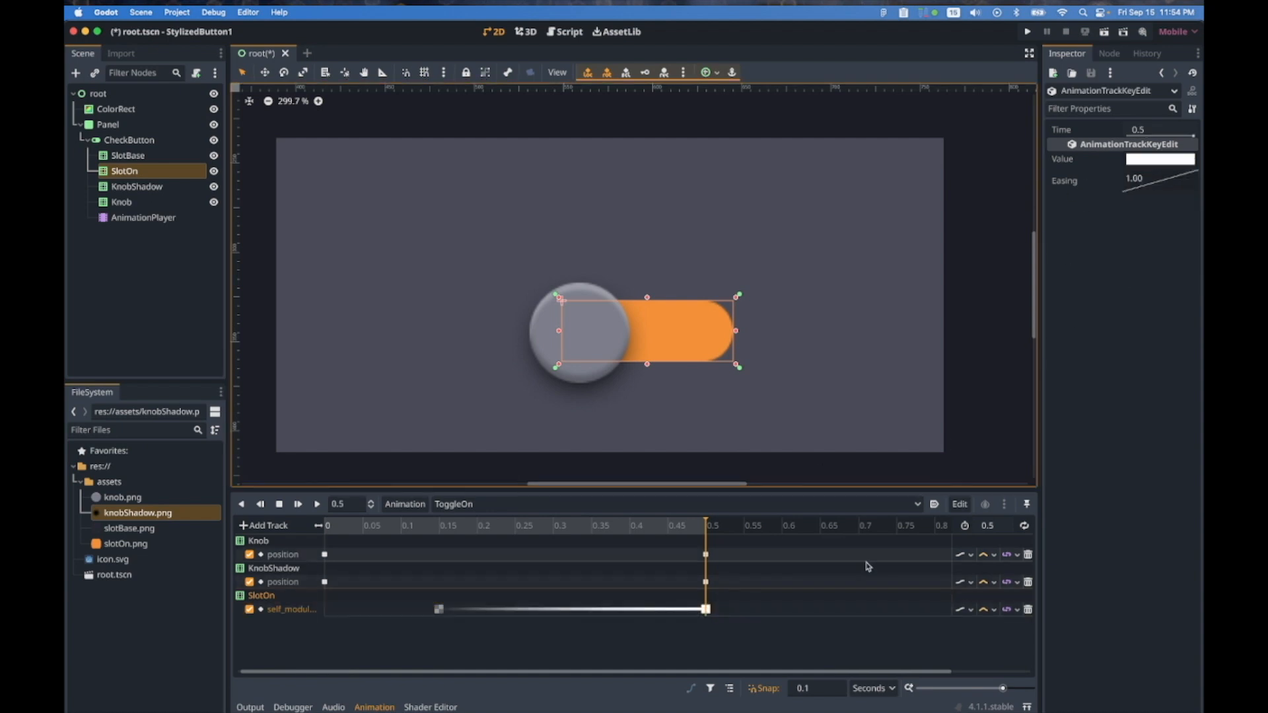
{"action": "right_click", "coordinate": [1156, 174]}
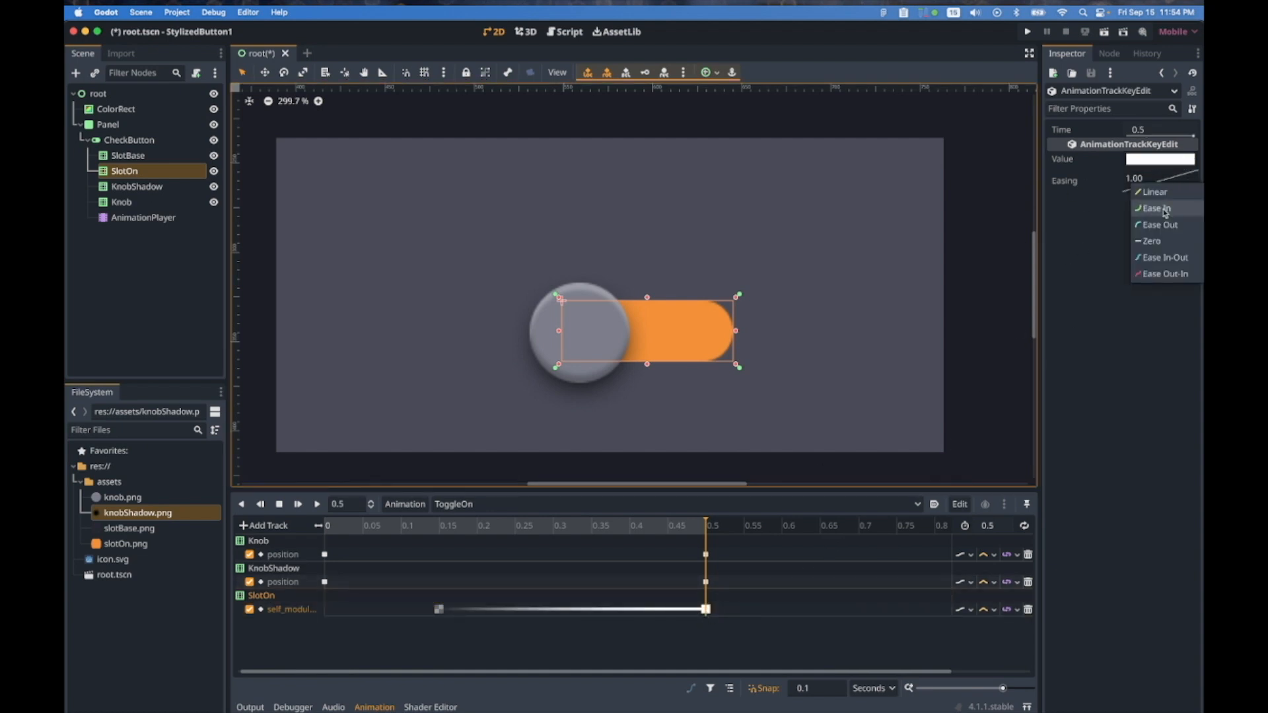
{"action": "left_click", "coordinate": [1171, 206]}
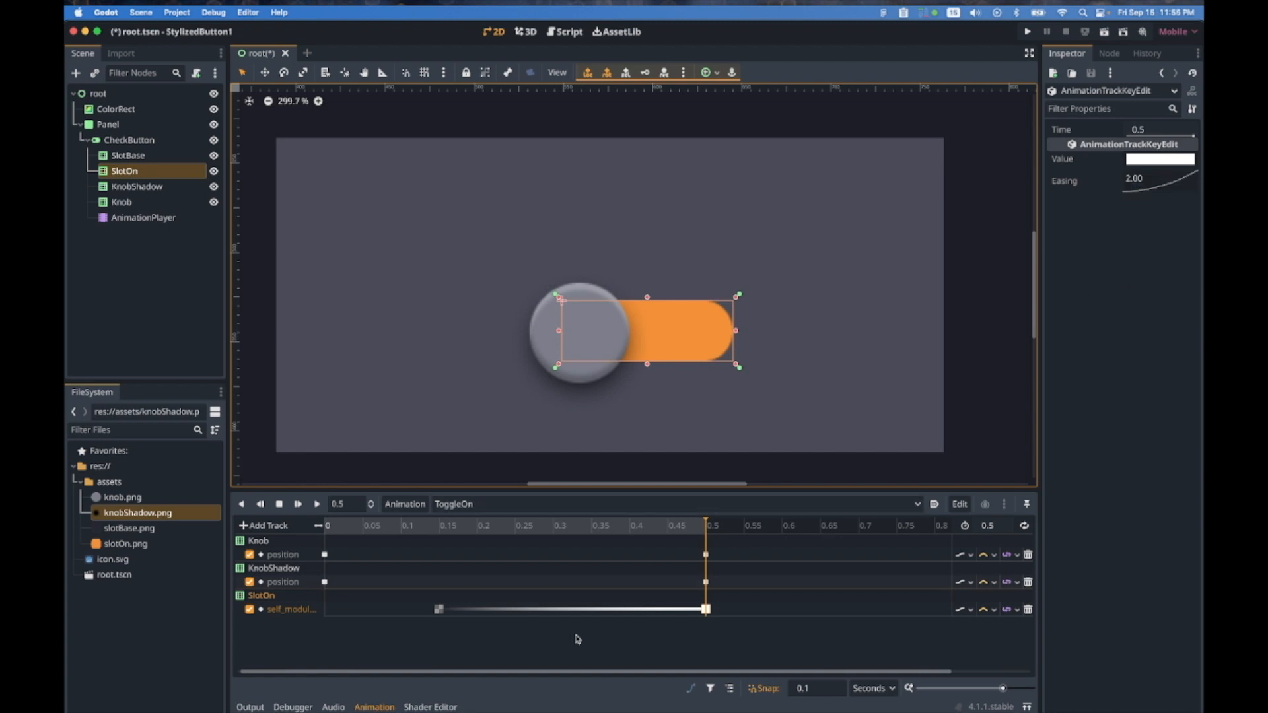
{"action": "left_click", "coordinate": [317, 505]}
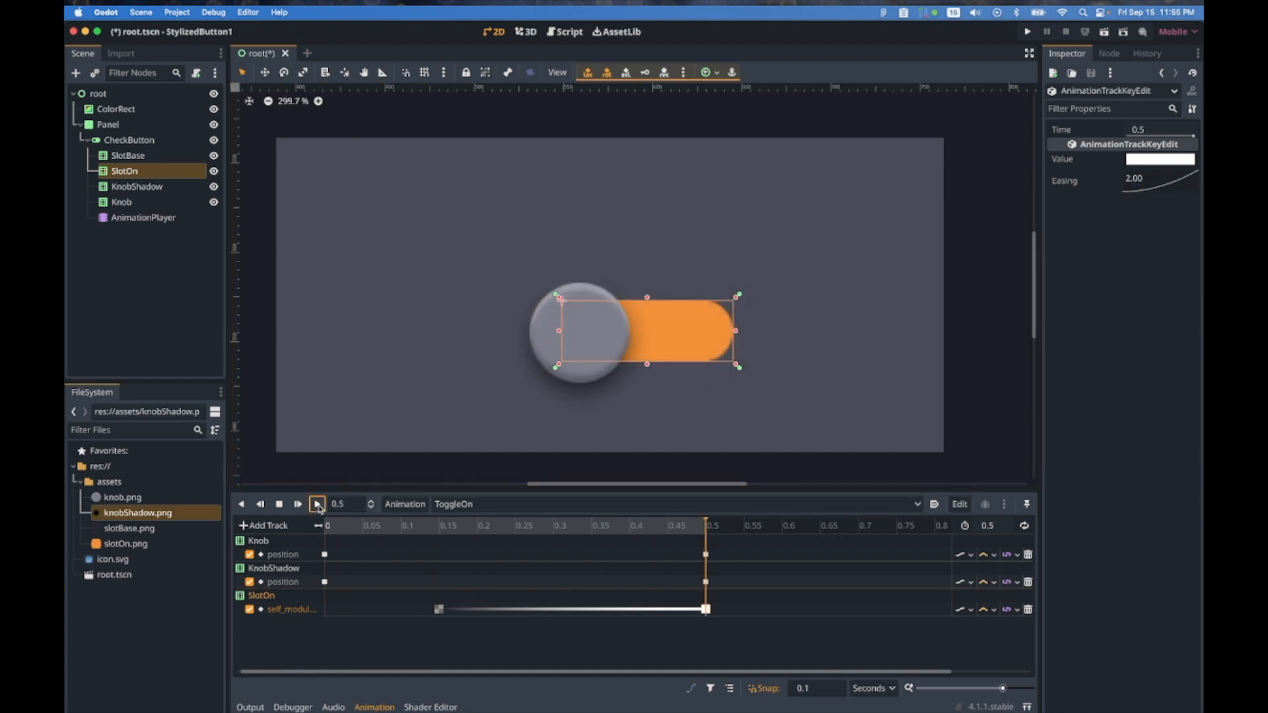
{"action": "left_click", "coordinate": [318, 505]}
{"action": "left_click", "coordinate": [487, 648]}
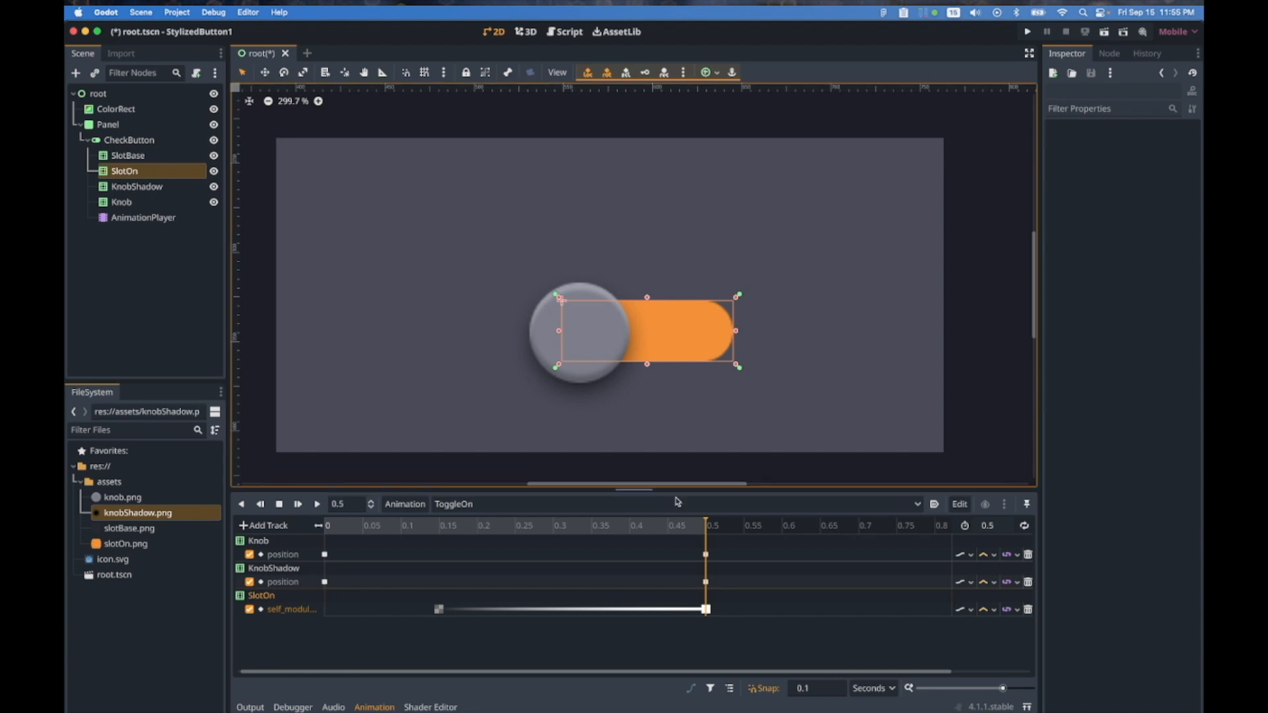
Duplicate the ToggleOn animation under the name ToggleOff
{"action": "left_click", "coordinate": [410, 507]}
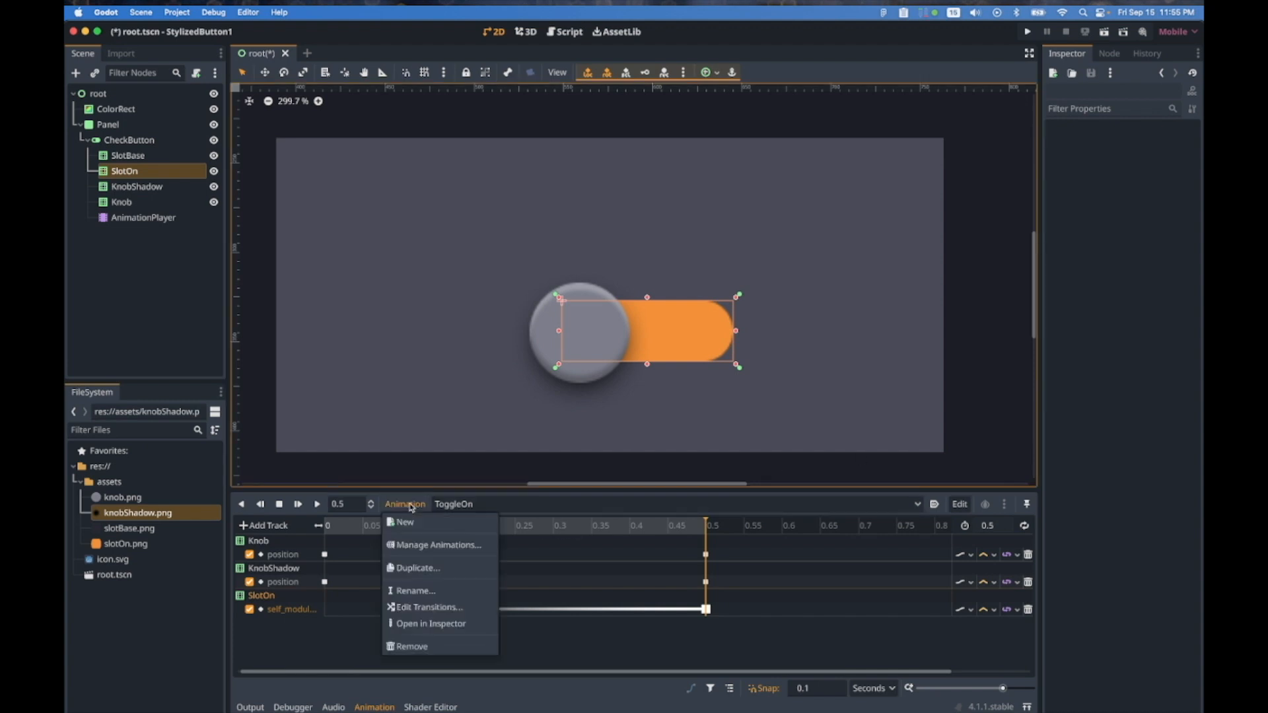
{"action": "left_click", "coordinate": [411, 570]}
{"action": "left_click", "coordinate": [652, 363]}
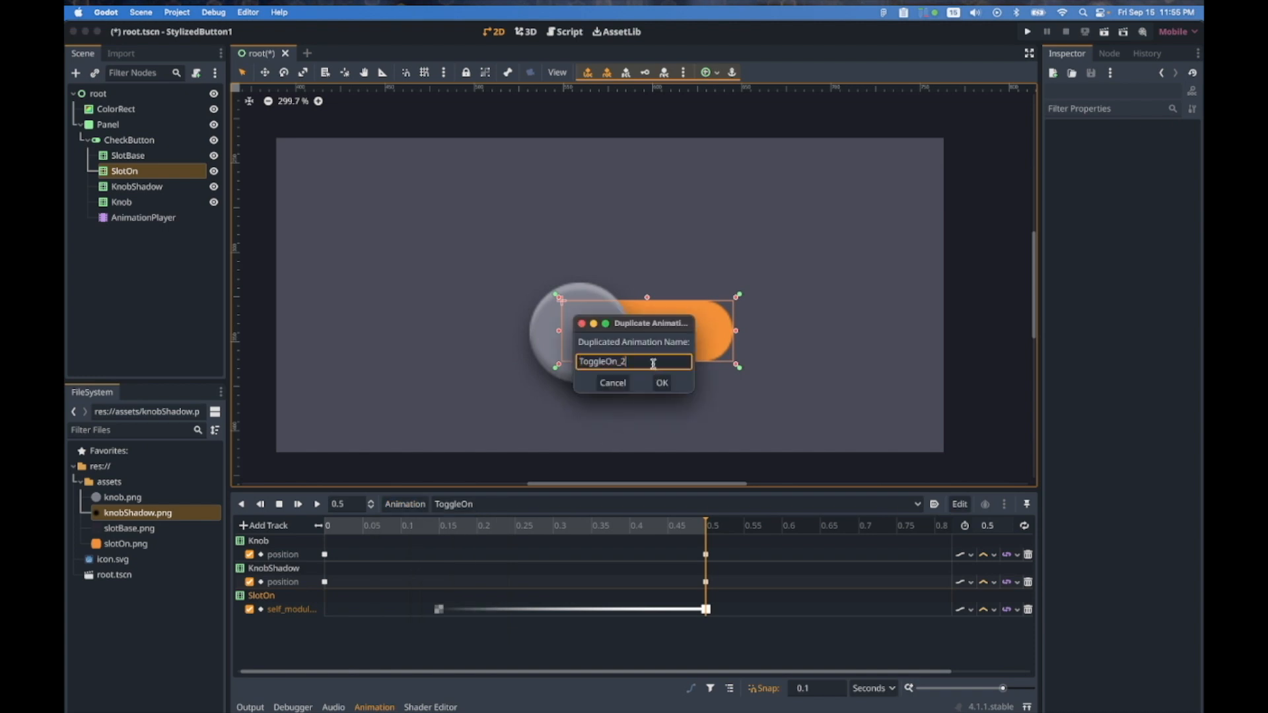
{"action": "left_click_drag", "start_coordinate": [618, 362], "coordinate": [639, 363]}
{"action": "key", "text": "Return"}
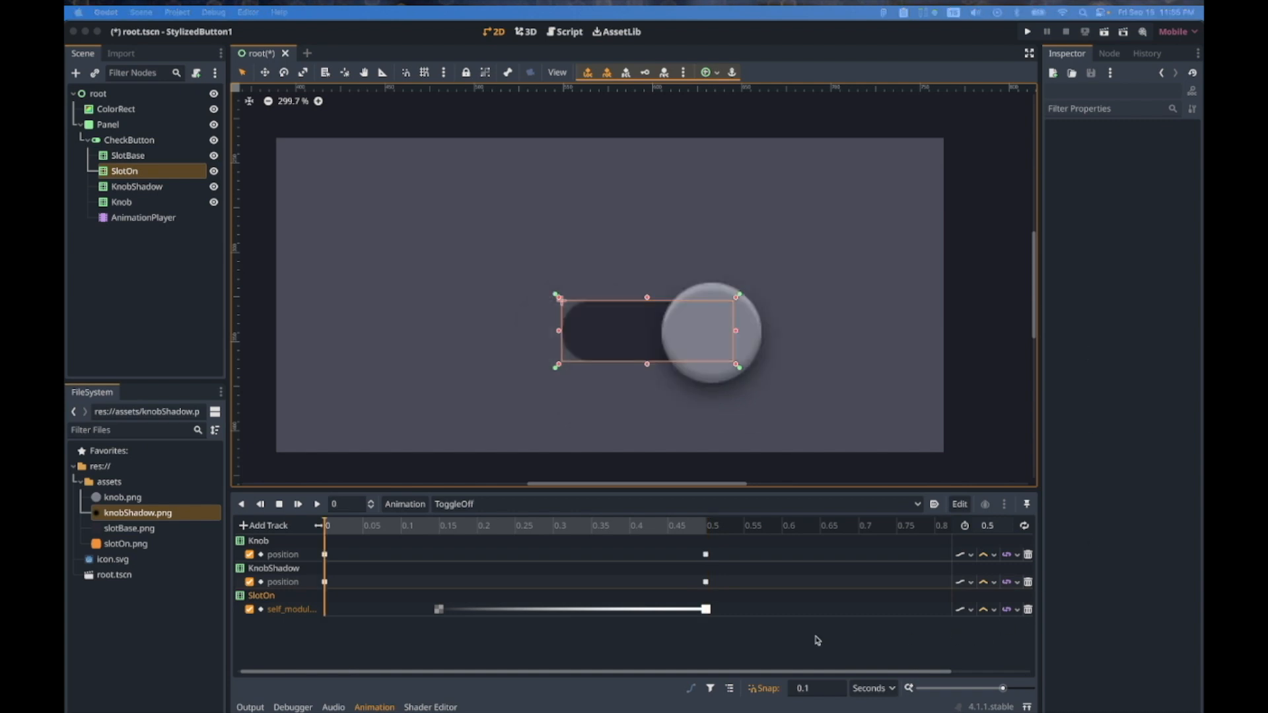
Set the interpolation mode of ToggleOff's Knob, KnobShadow and SlotOn tracks to Cubic and play the animation
{"action": "left_click", "coordinate": [996, 560]}
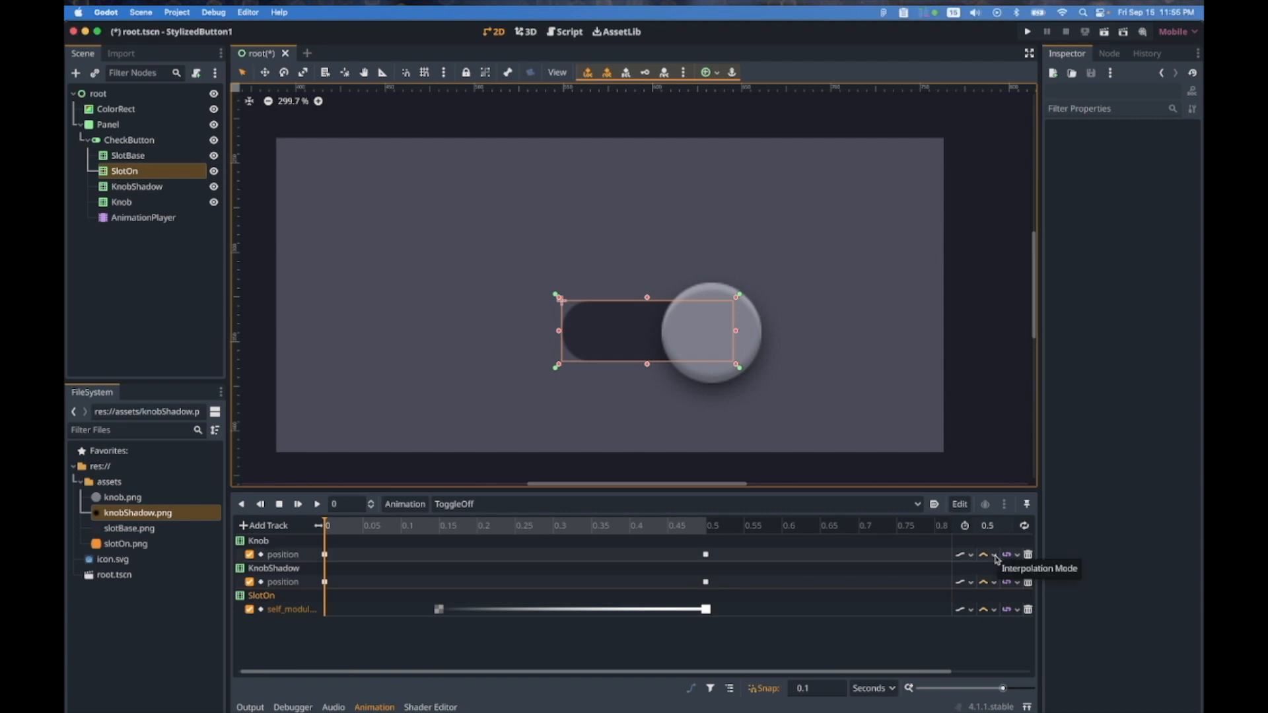
{"action": "left_click", "coordinate": [996, 560]}
{"action": "left_click", "coordinate": [1004, 604]}
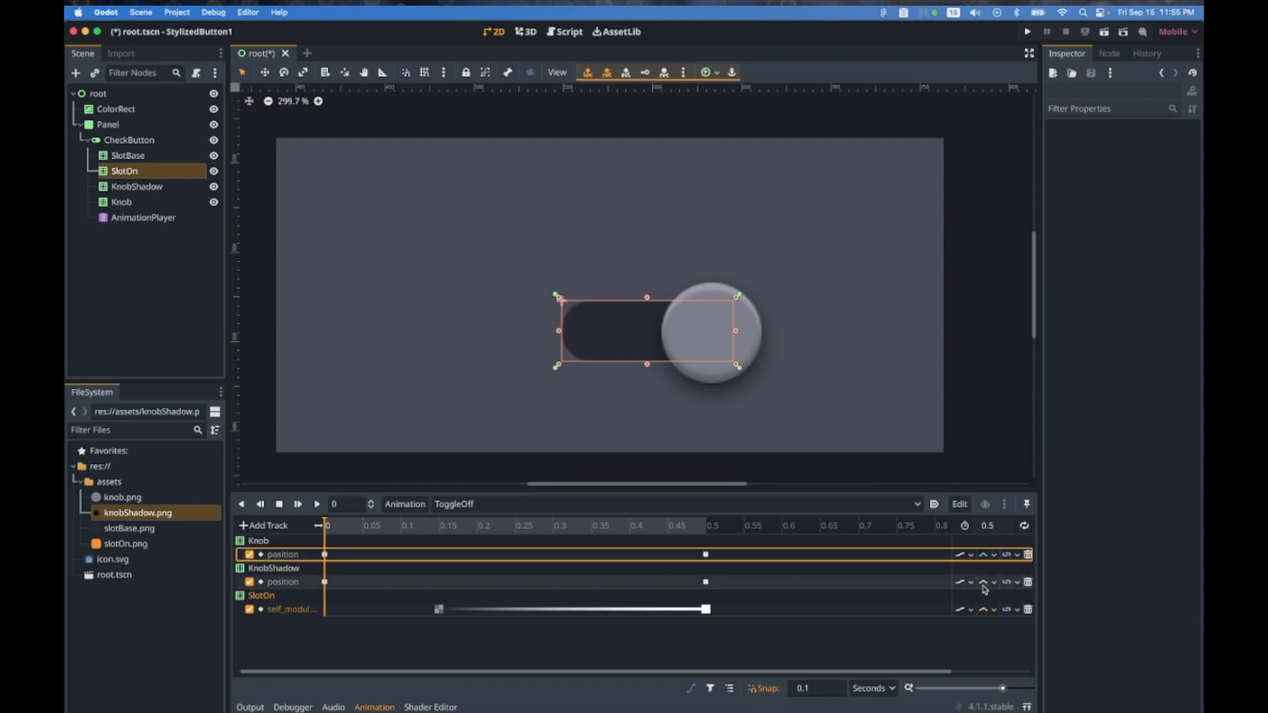
{"action": "left_click", "coordinate": [996, 583]}
{"action": "left_click", "coordinate": [1004, 631]}
{"action": "left_click", "coordinate": [996, 610]}
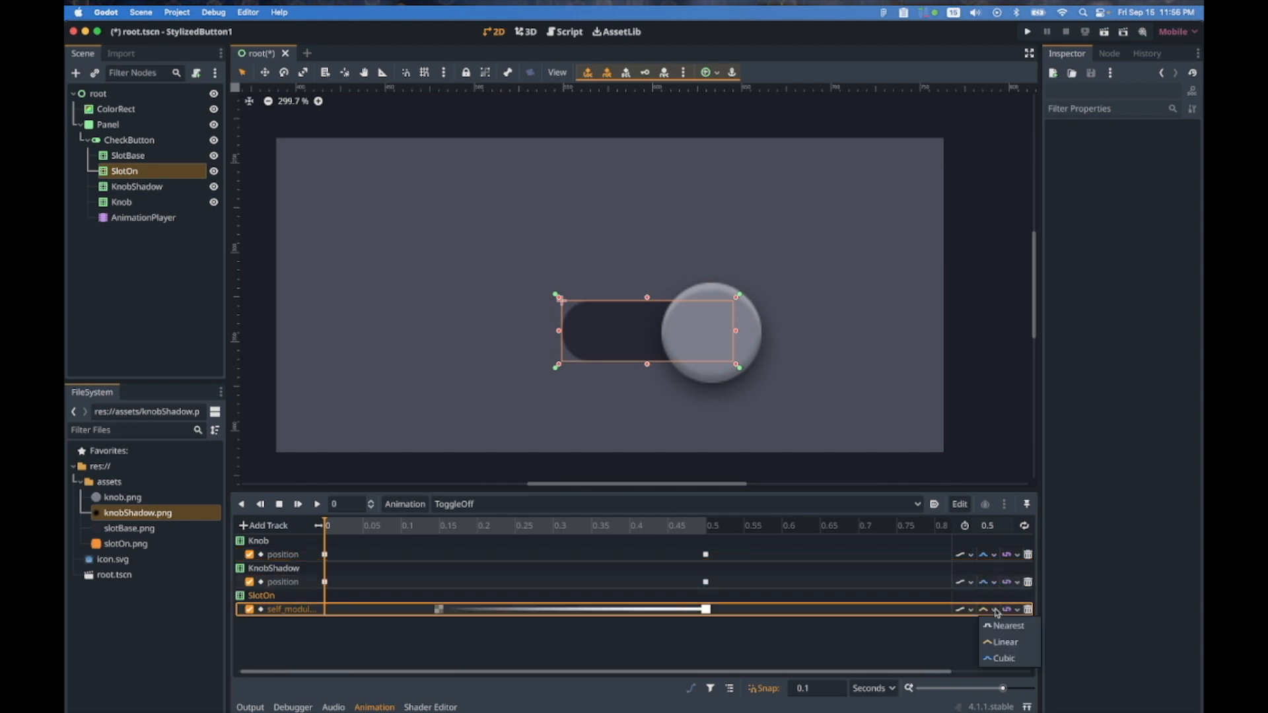
{"action": "left_click", "coordinate": [1004, 659]}
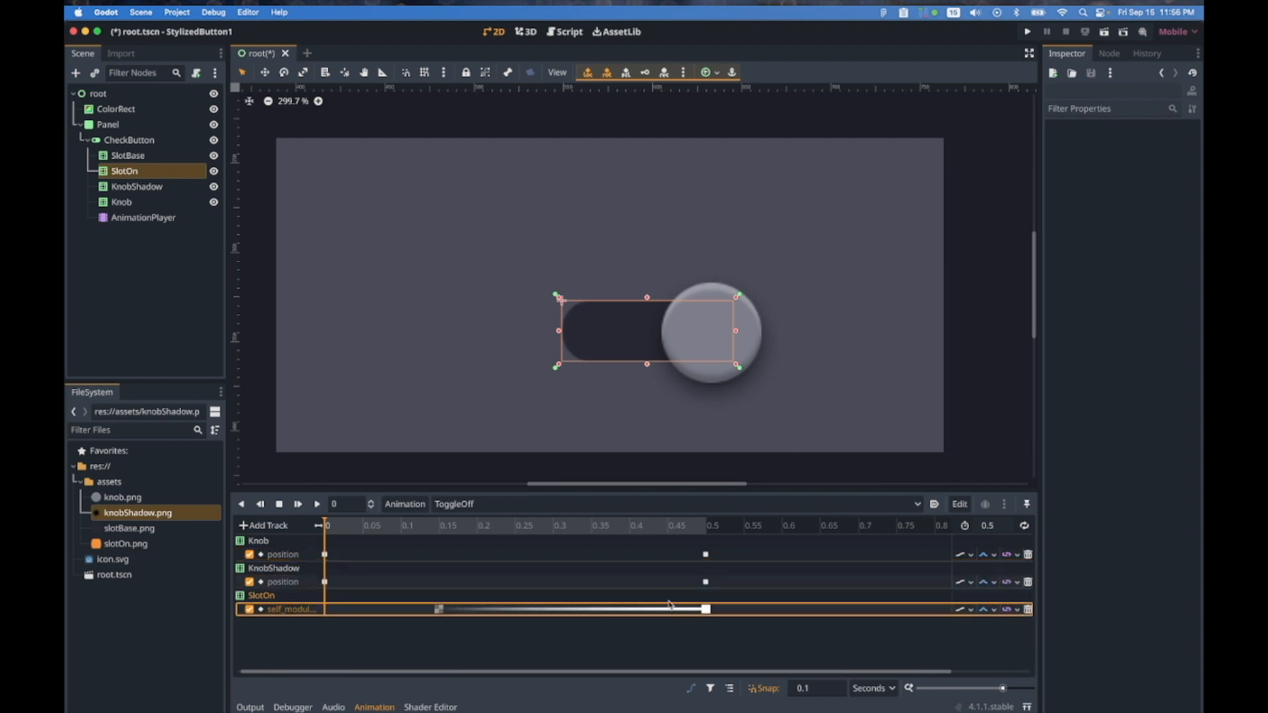
{"action": "left_click", "coordinate": [317, 505]}
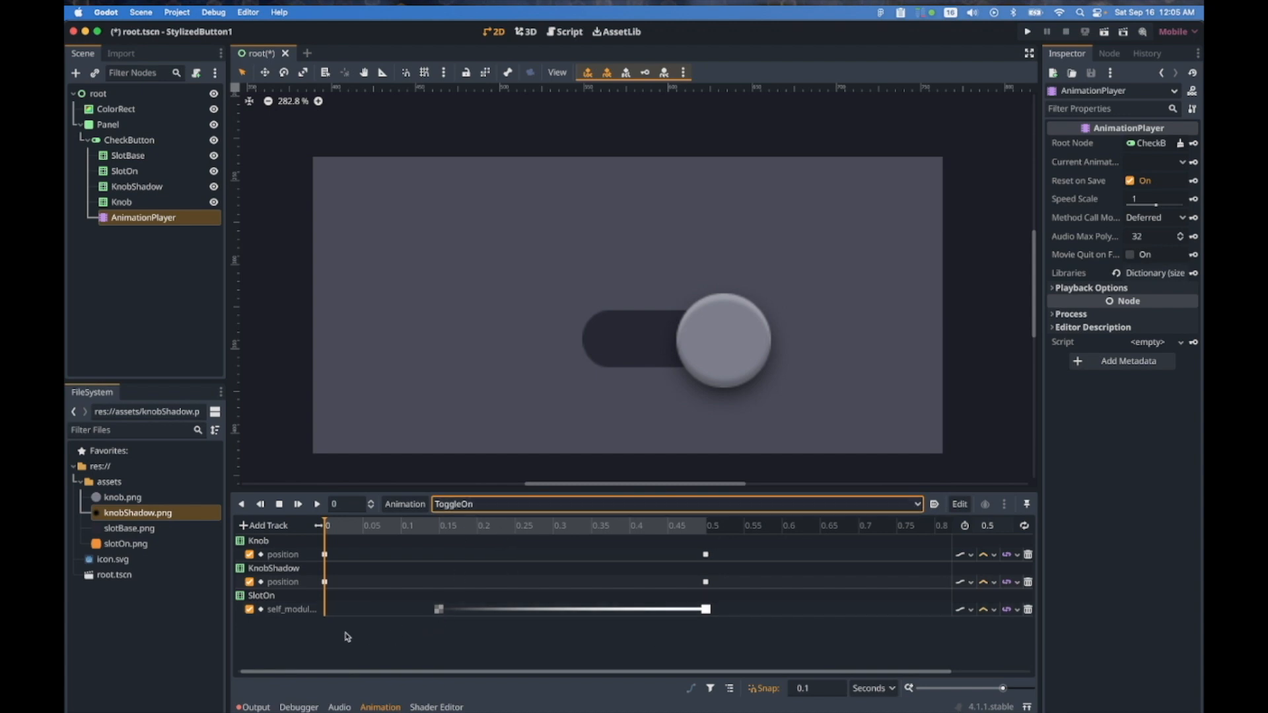
In ToggleOn, swap the position keys between 0 s and 0.5 s, with SlotOn's opaque key at 0 s and transparent key at 0.5 s
{"action": "left_click_drag", "start_coordinate": [725, 638], "coordinate": [370, 572]}
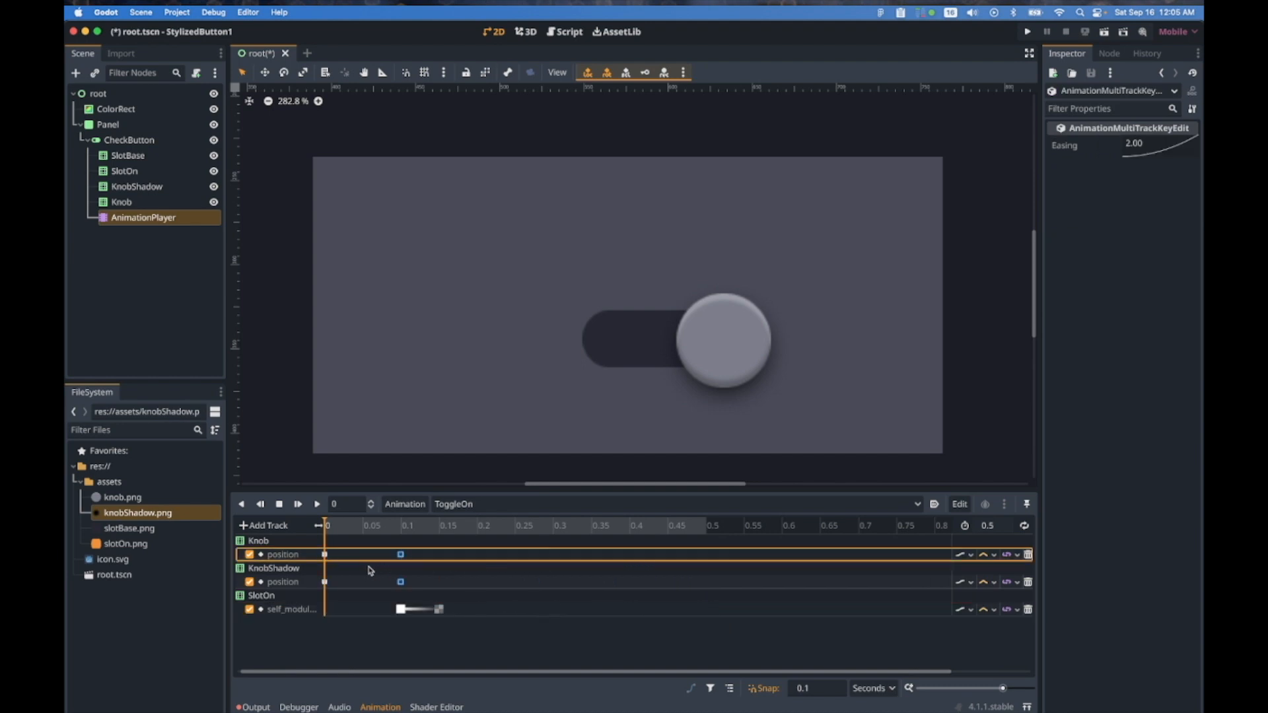
{"action": "left_click_drag", "start_coordinate": [342, 642], "coordinate": [679, 572]}
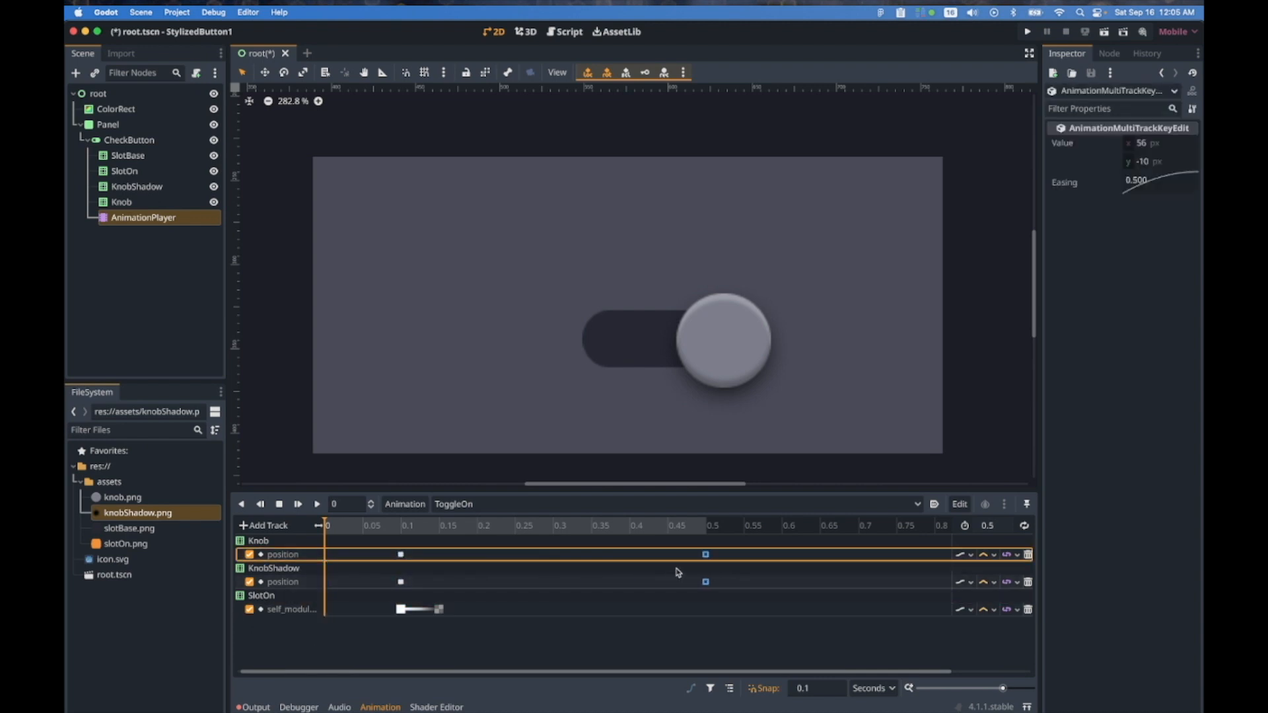
{"action": "left_click_drag", "start_coordinate": [411, 626], "coordinate": [328, 558]}
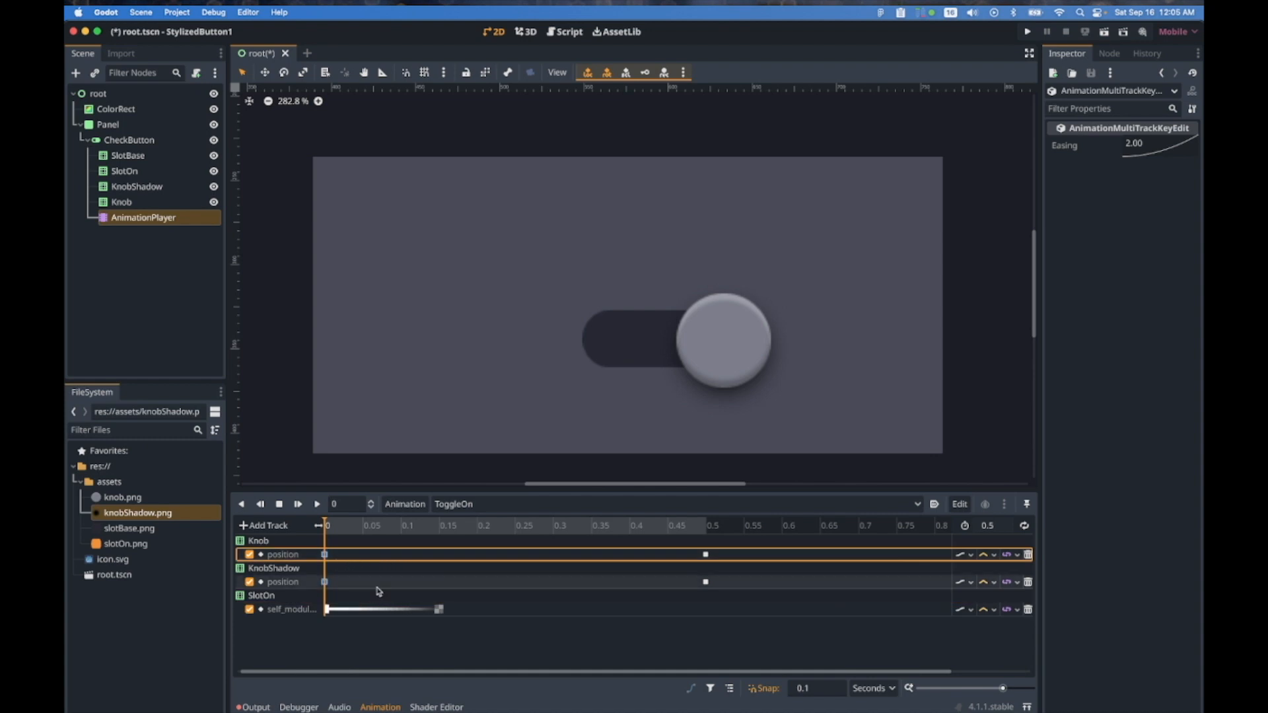
{"action": "left_click_drag", "start_coordinate": [440, 610], "coordinate": [705, 611]}
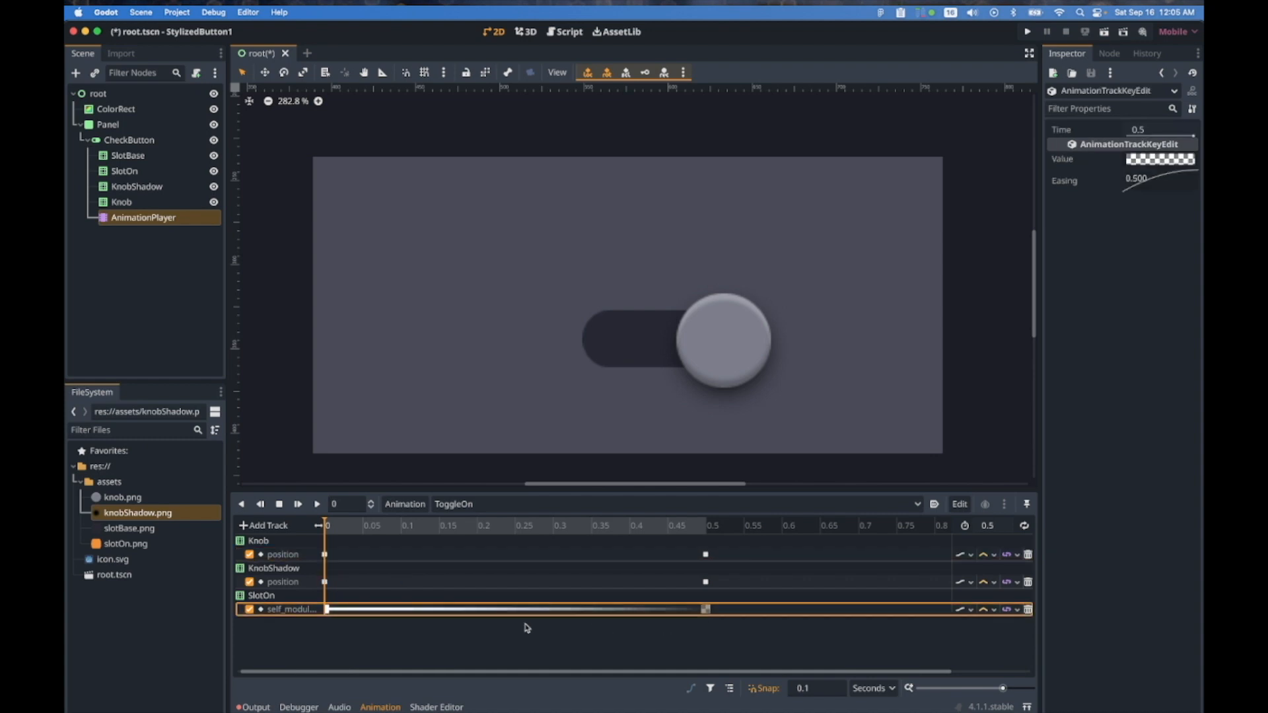
{"action": "left_click", "coordinate": [370, 648]}
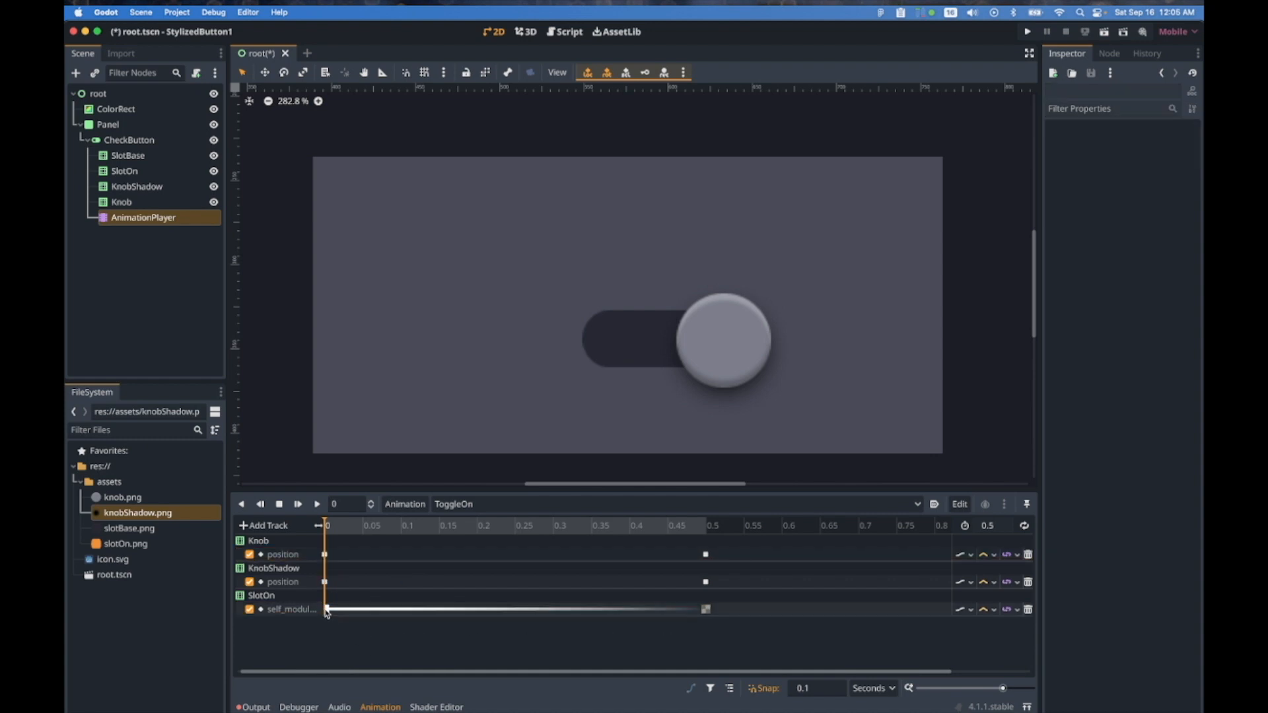
Move SlotOn's opaque self-modulate key to 0.15 s and play the animation
{"action": "left_click_drag", "start_coordinate": [326, 613], "coordinate": [371, 616]}
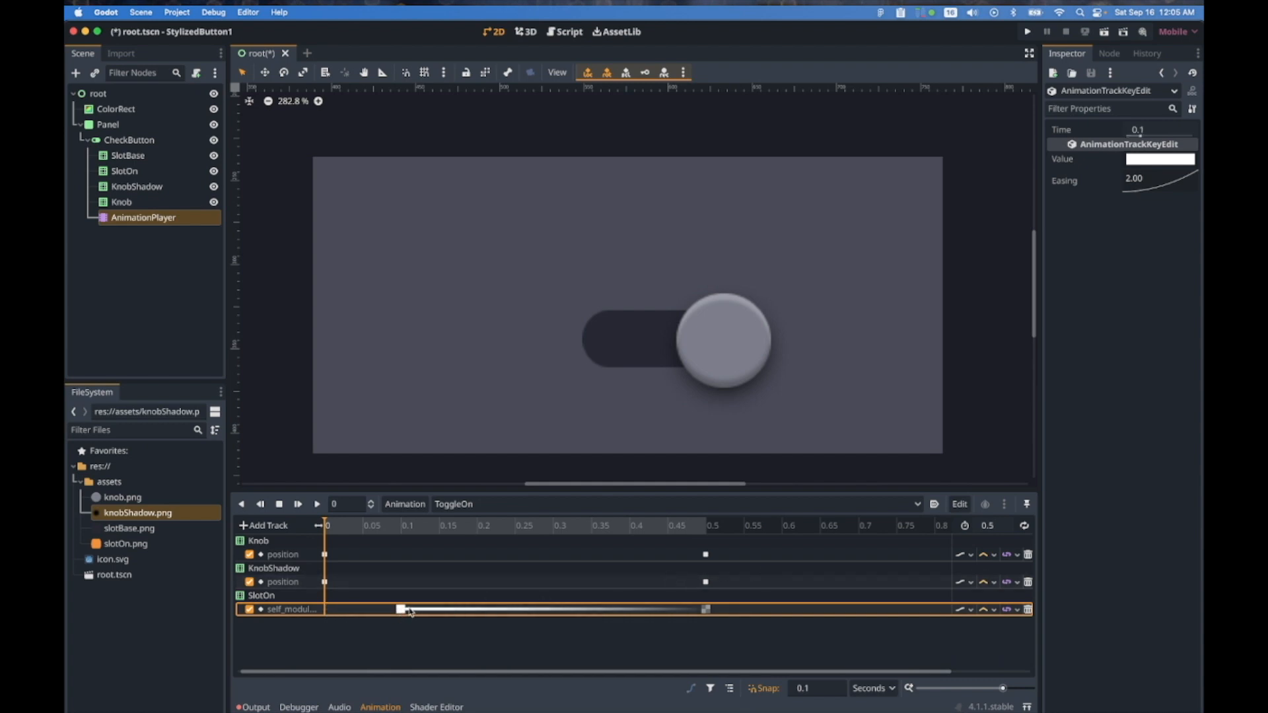
{"action": "left_click", "coordinate": [1146, 131]}
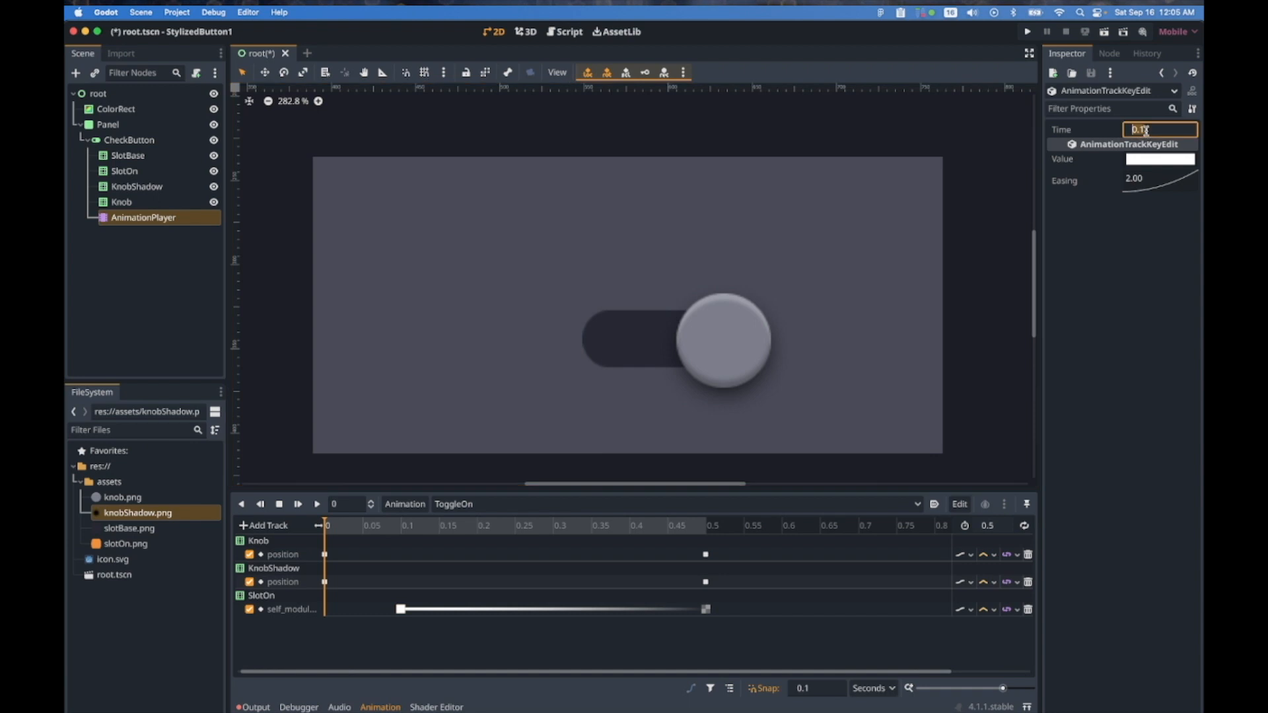
{"action": "type", "text": "5"}
{"action": "key", "text": "Return"}
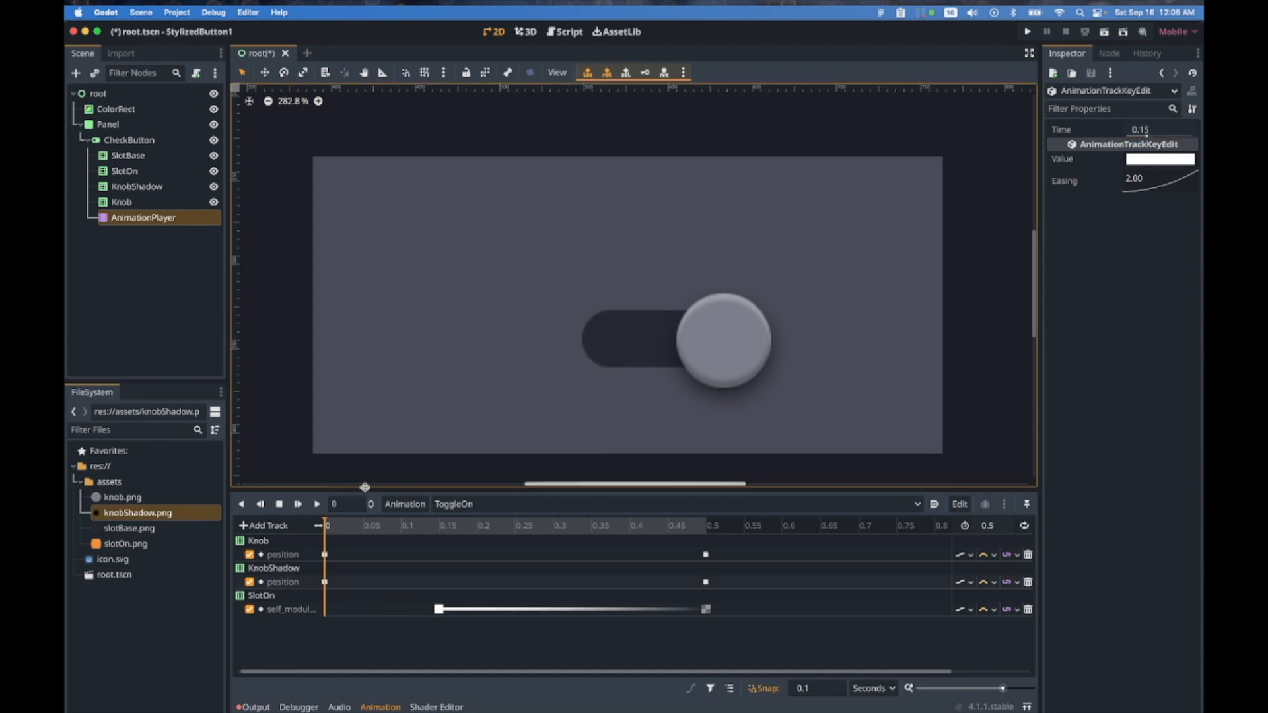
{"action": "left_click", "coordinate": [317, 504]}
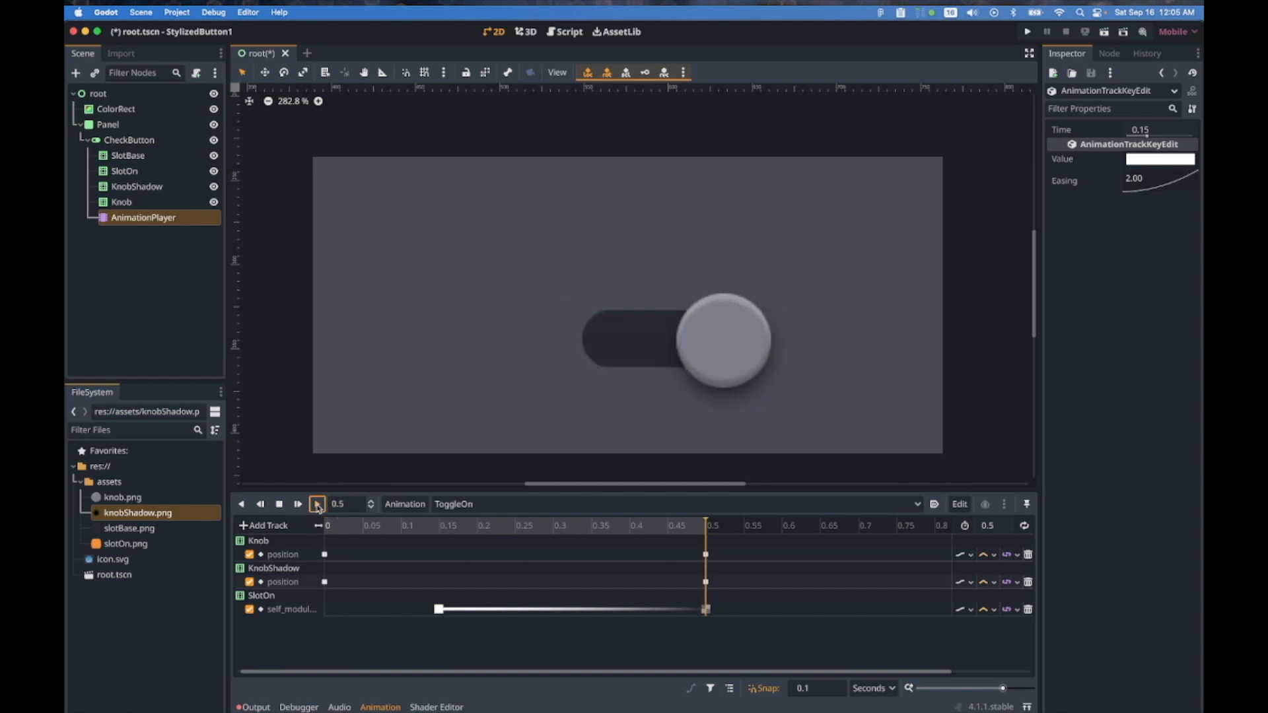
Play the ToggleOn animation several times and scrub through its timeline to 0.5 s to check the motion
{"action": "left_click", "coordinate": [317, 505]}
{"action": "left_click", "coordinate": [317, 505]}
{"action": "left_click", "coordinate": [317, 504]}
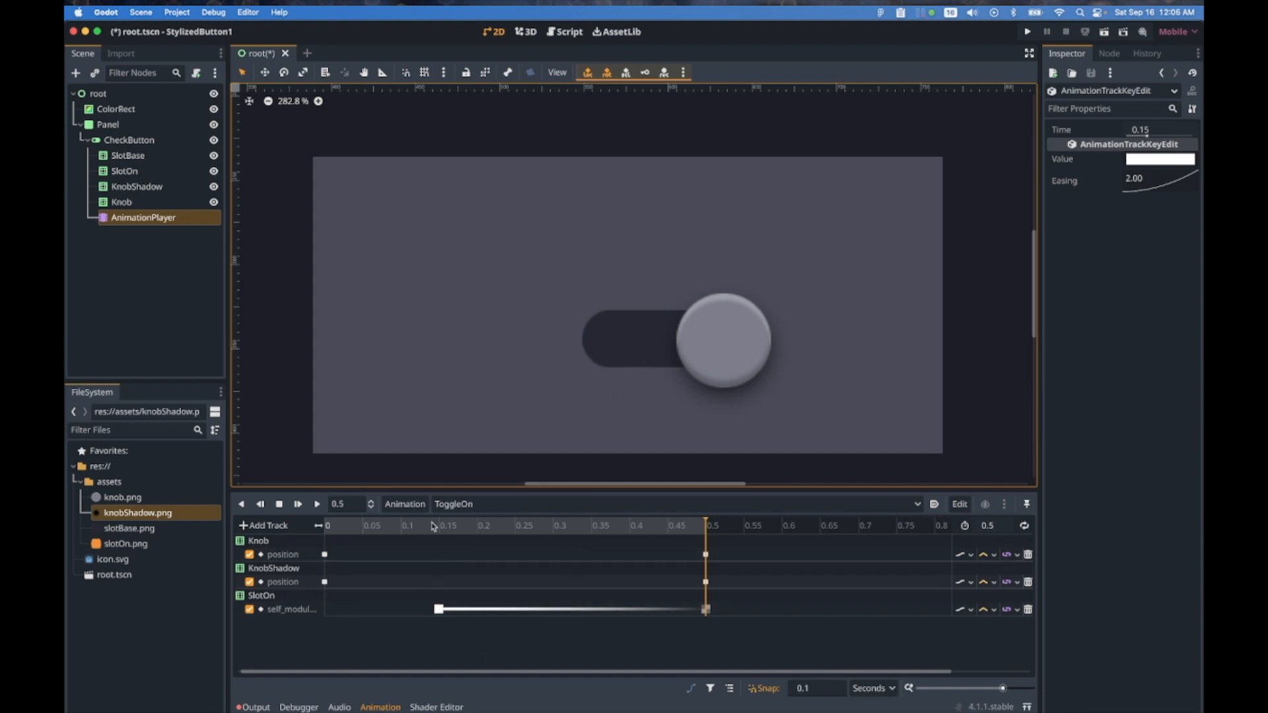
{"action": "left_click_drag", "start_coordinate": [409, 526], "coordinate": [443, 527]}
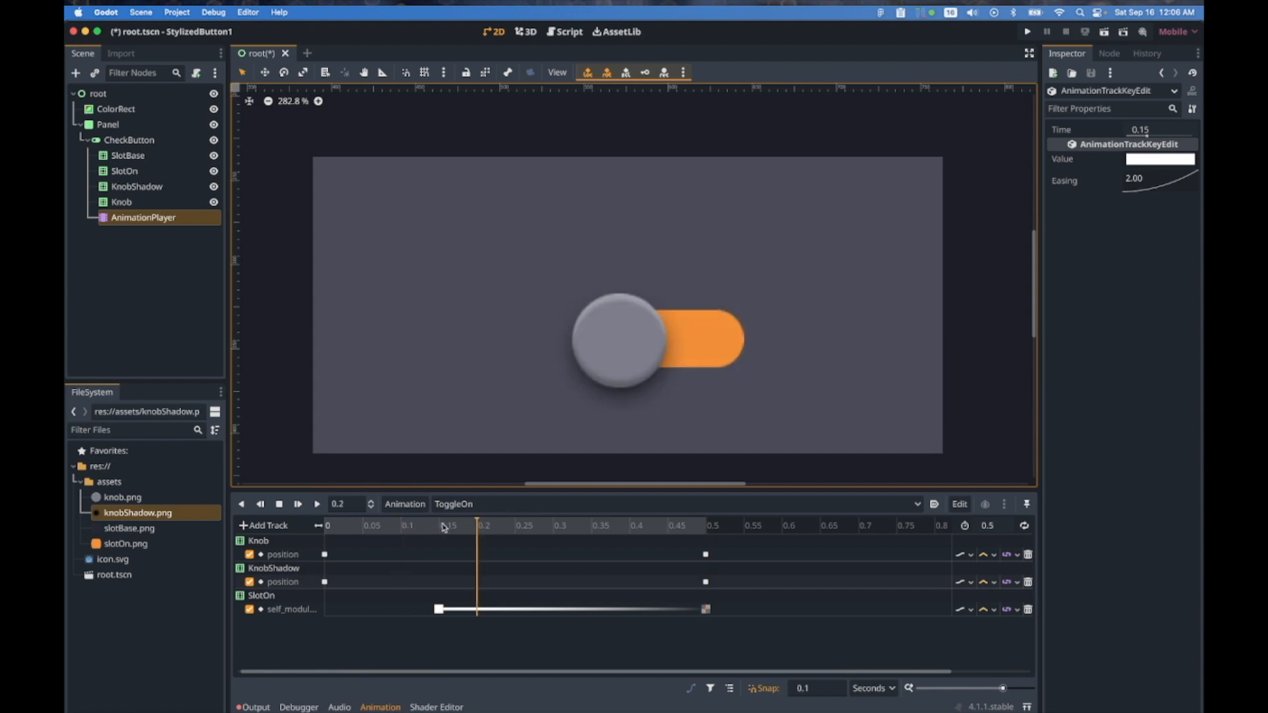
{"action": "left_click_drag", "start_coordinate": [595, 530], "coordinate": [699, 534]}
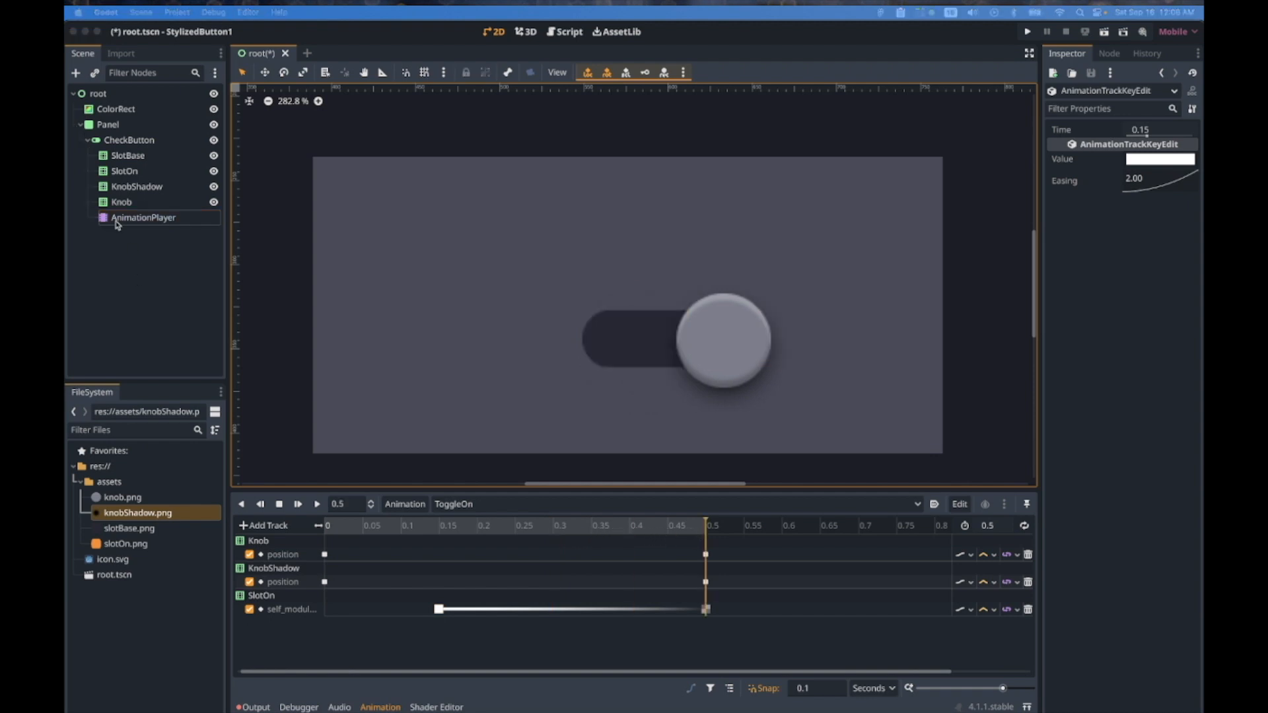
Add an AnimationTree node as a child of CheckButton
{"action": "left_click", "coordinate": [118, 139]}
{"action": "left_click", "coordinate": [129, 140]}
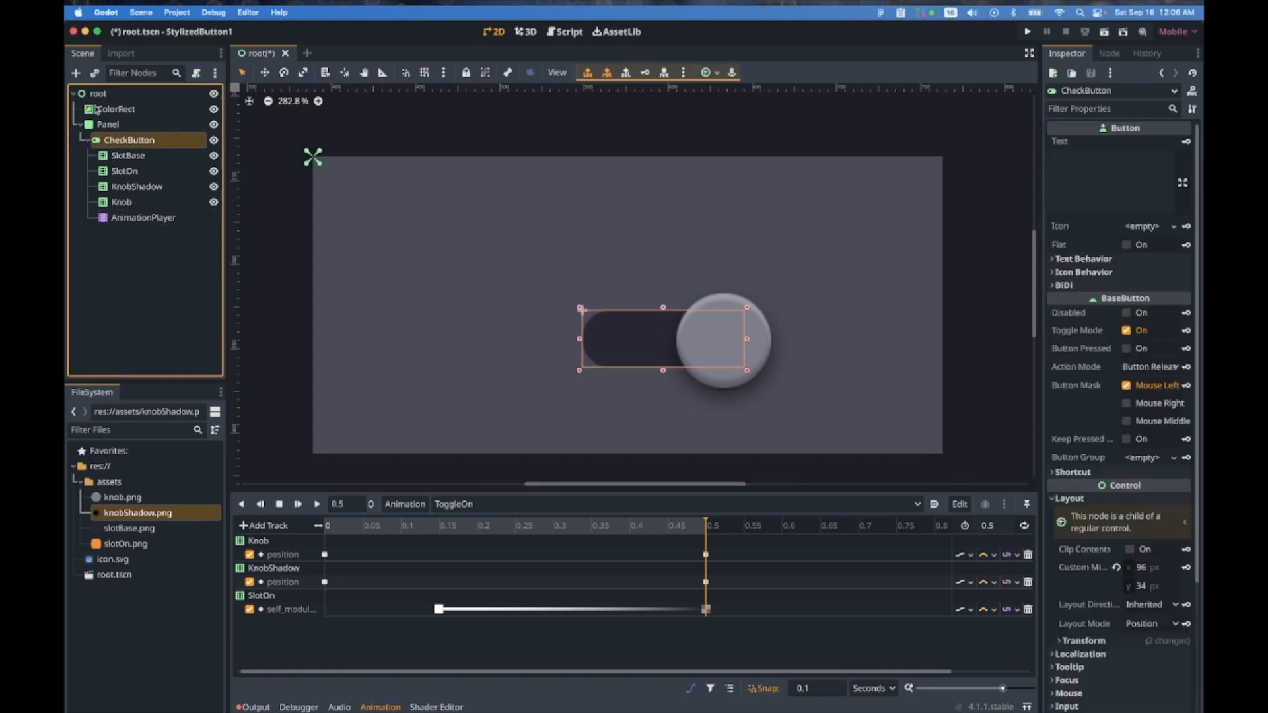
{"action": "left_click", "coordinate": [75, 73]}
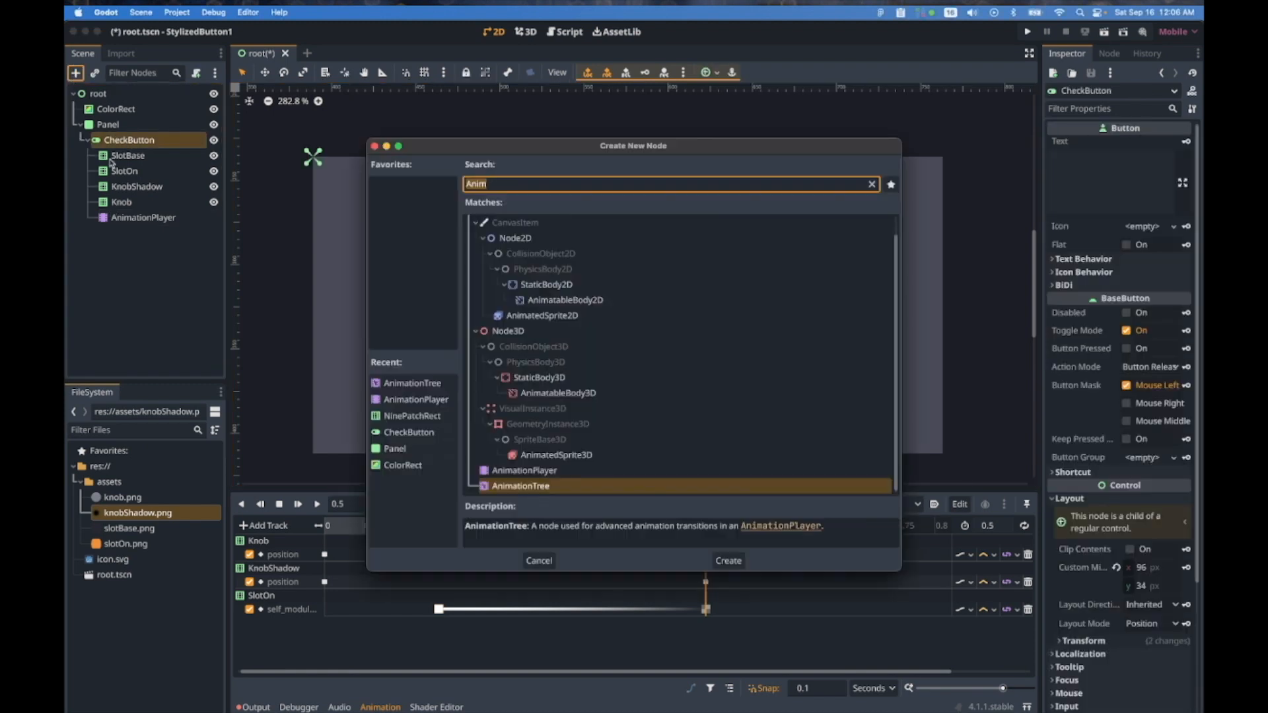
{"action": "double_click", "coordinate": [528, 487]}
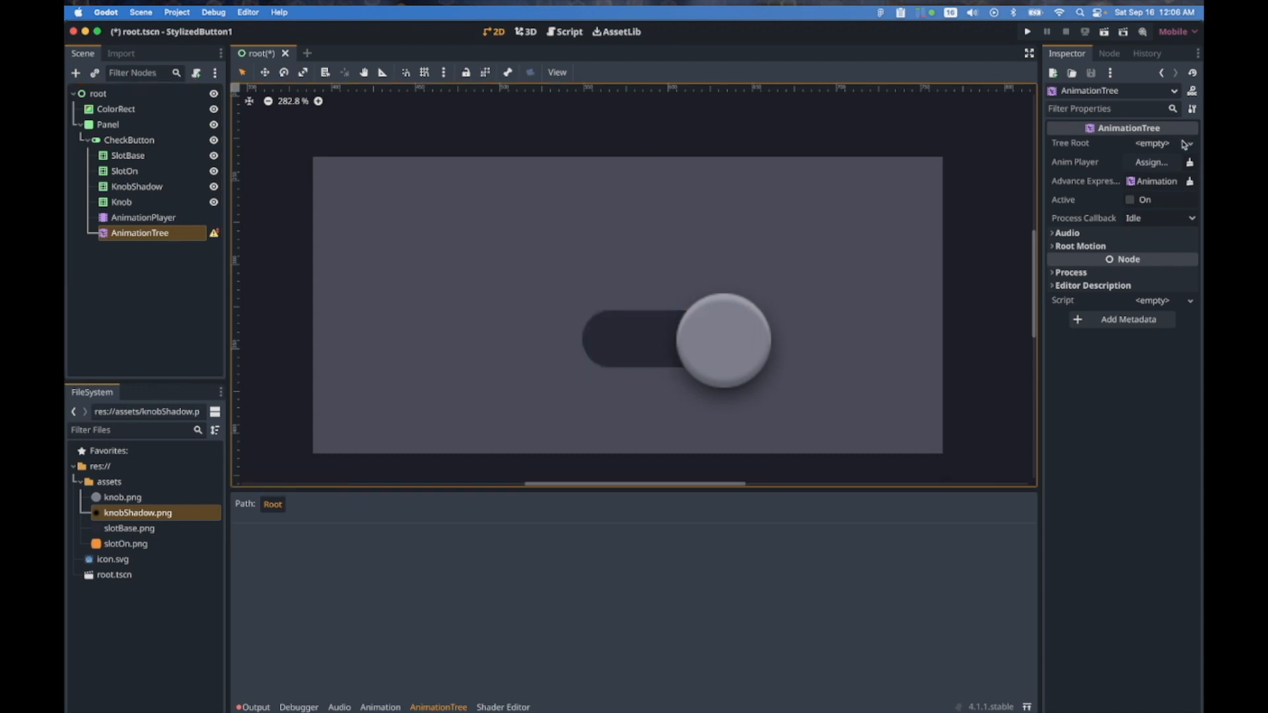
Set the AnimationTree's Tree Root to a new AnimationNodeStateMachine and assign AnimationPlayer as its Anim Player
{"action": "left_click", "coordinate": [1190, 143]}
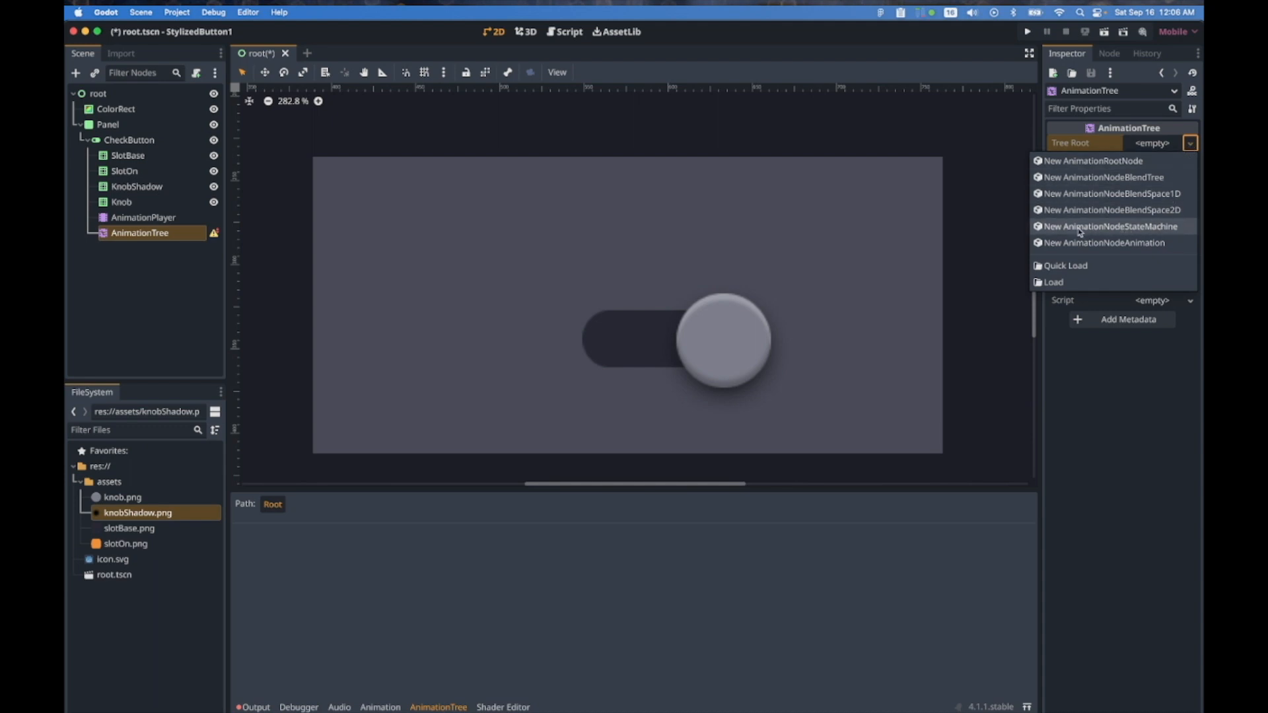
{"action": "left_click", "coordinate": [1150, 229]}
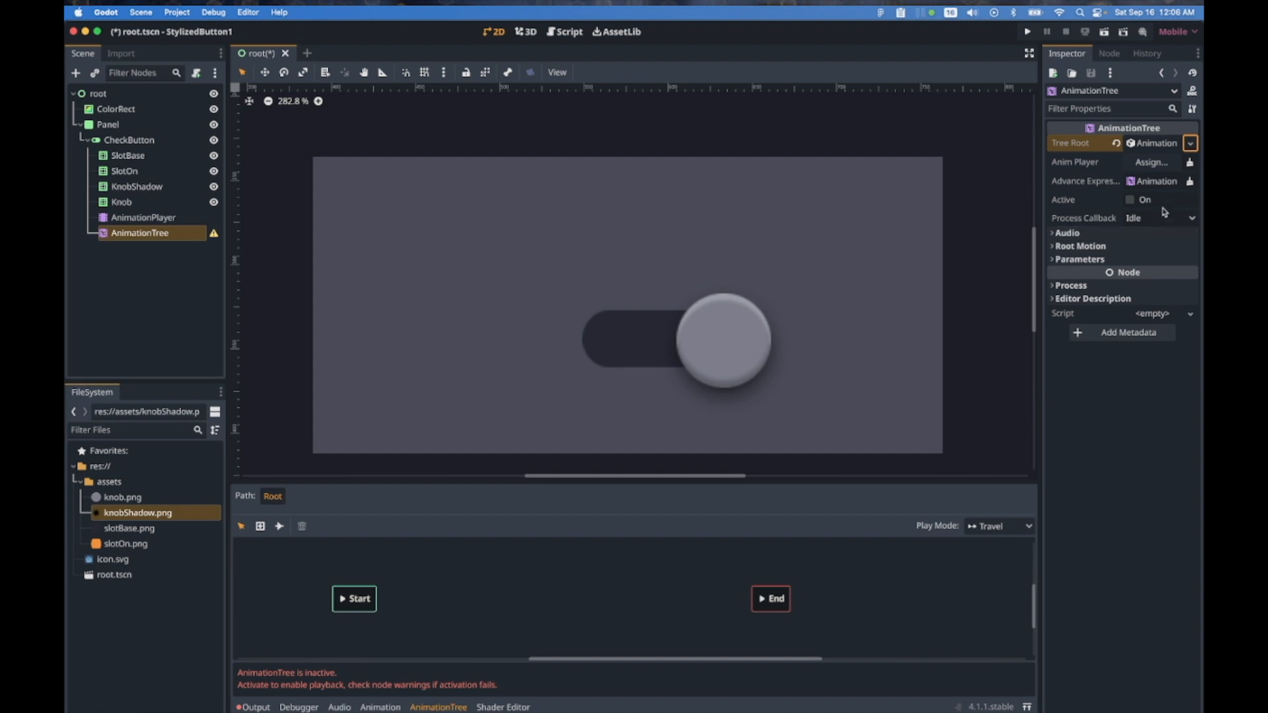
{"action": "left_click", "coordinate": [1150, 163]}
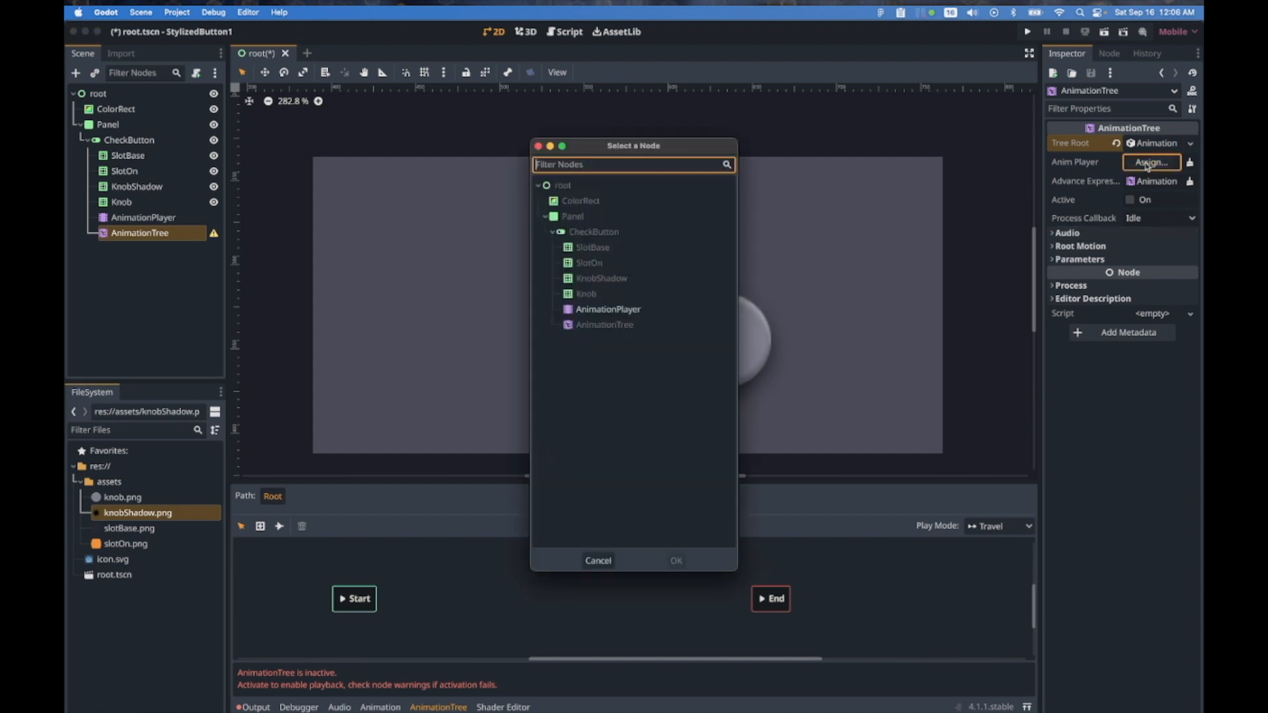
{"action": "double_click", "coordinate": [621, 310]}
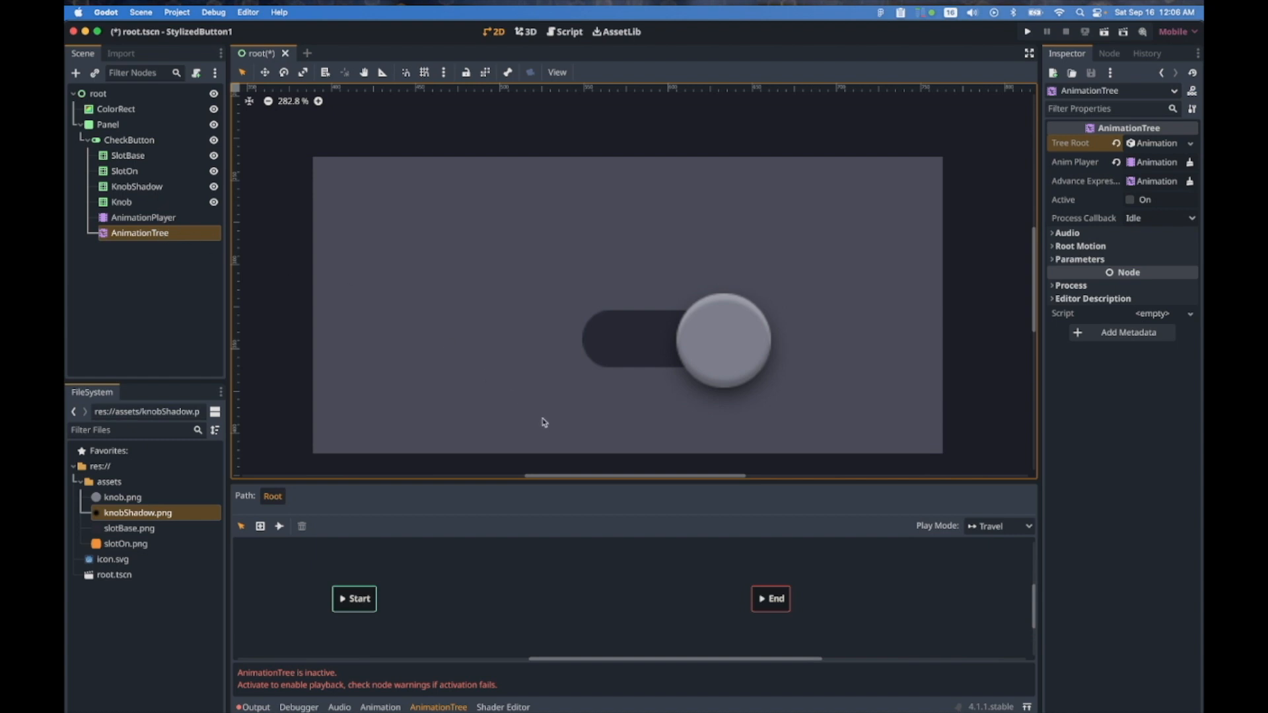
Add the ToggleOff and ToggleOn animations as states between Start and End in the state machine
{"action": "right_click", "coordinate": [465, 581]}
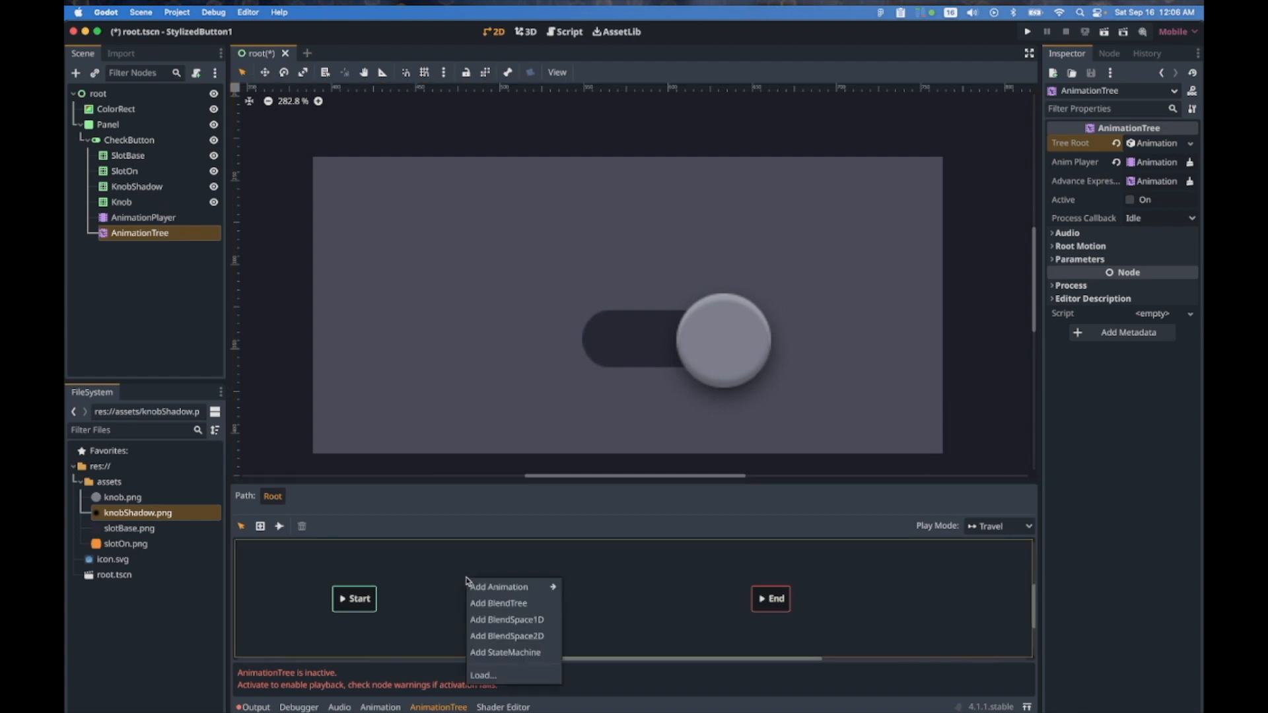
{"action": "mouse_move", "coordinate": [500, 587]}
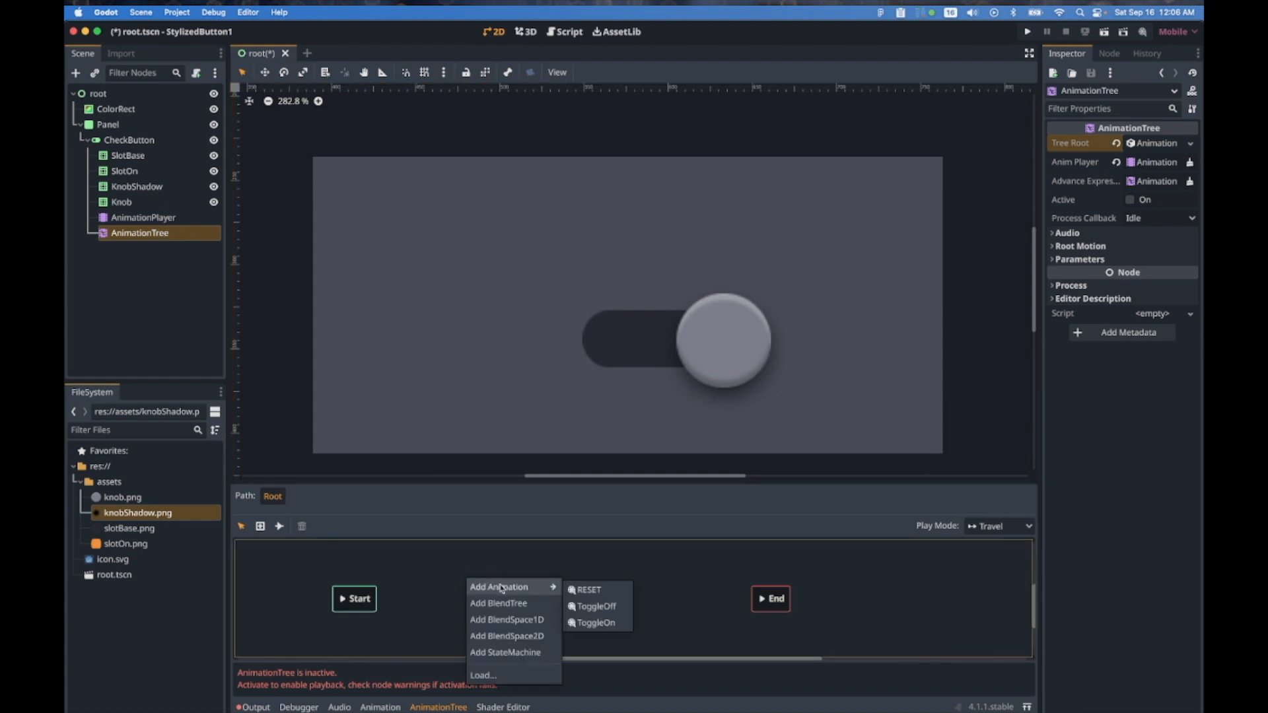
{"action": "left_click", "coordinate": [608, 608]}
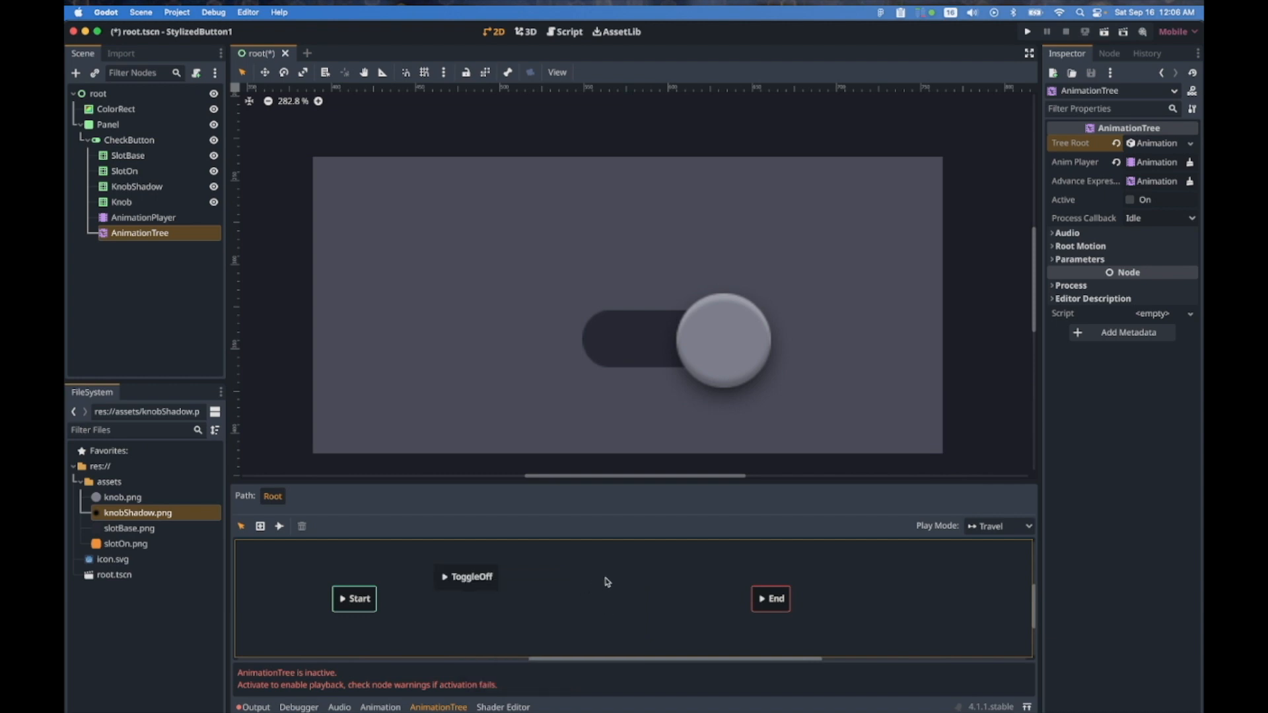
{"action": "right_click", "coordinate": [607, 582]}
{"action": "mouse_move", "coordinate": [634, 587]}
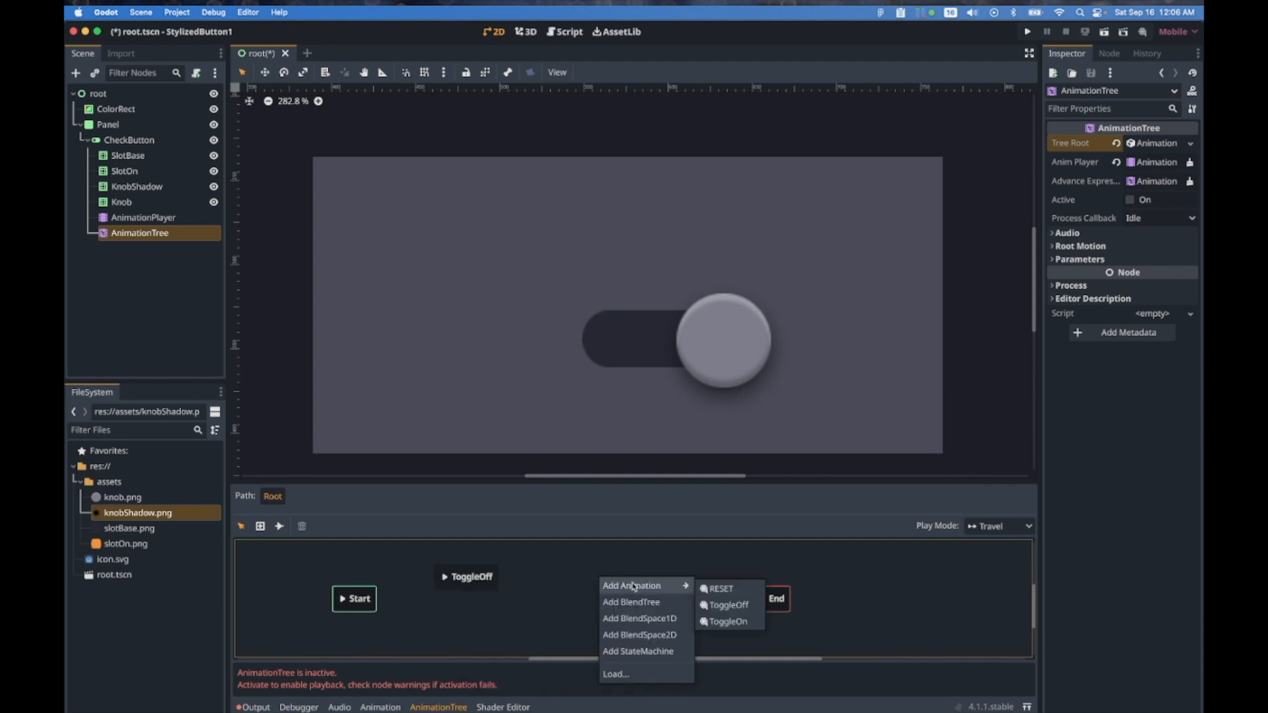
{"action": "left_click", "coordinate": [739, 623]}
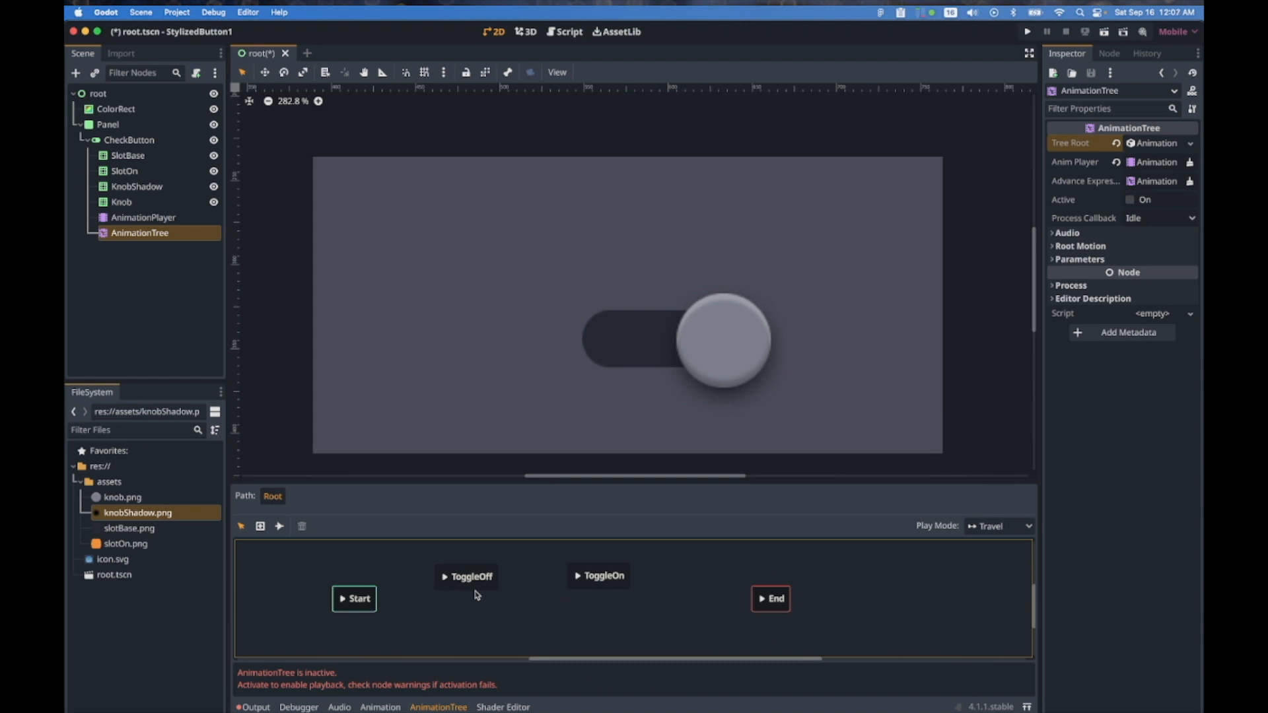
Connect Start to ToggleOff and link ToggleOff and ToggleOn with immediate transitions in both directions
{"action": "left_click", "coordinate": [279, 527]}
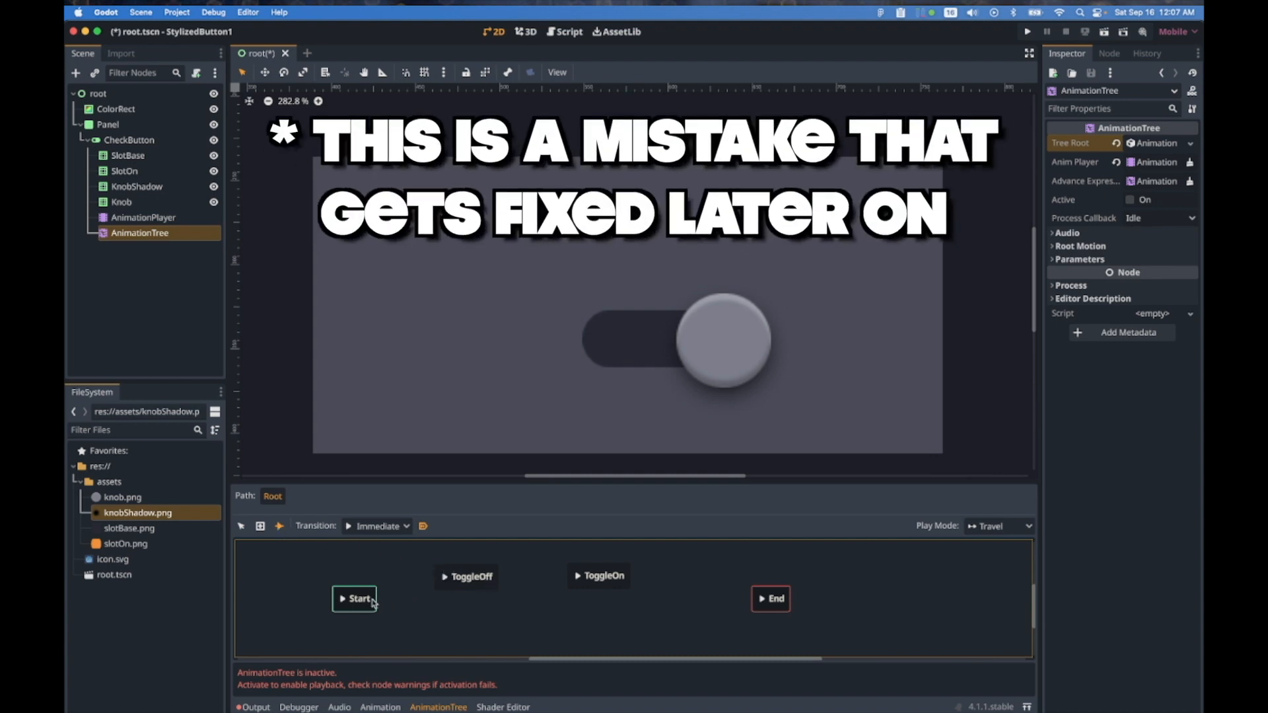
{"action": "mouse_move", "coordinate": [370, 599]}
{"action": "left_mouse_down"}
{"action": "mouse_move", "coordinate": [470, 577]}
{"action": "mouse_move", "coordinate": [594, 589]}
{"action": "mouse_move", "coordinate": [484, 586]}
{"action": "left_mouse_up"}
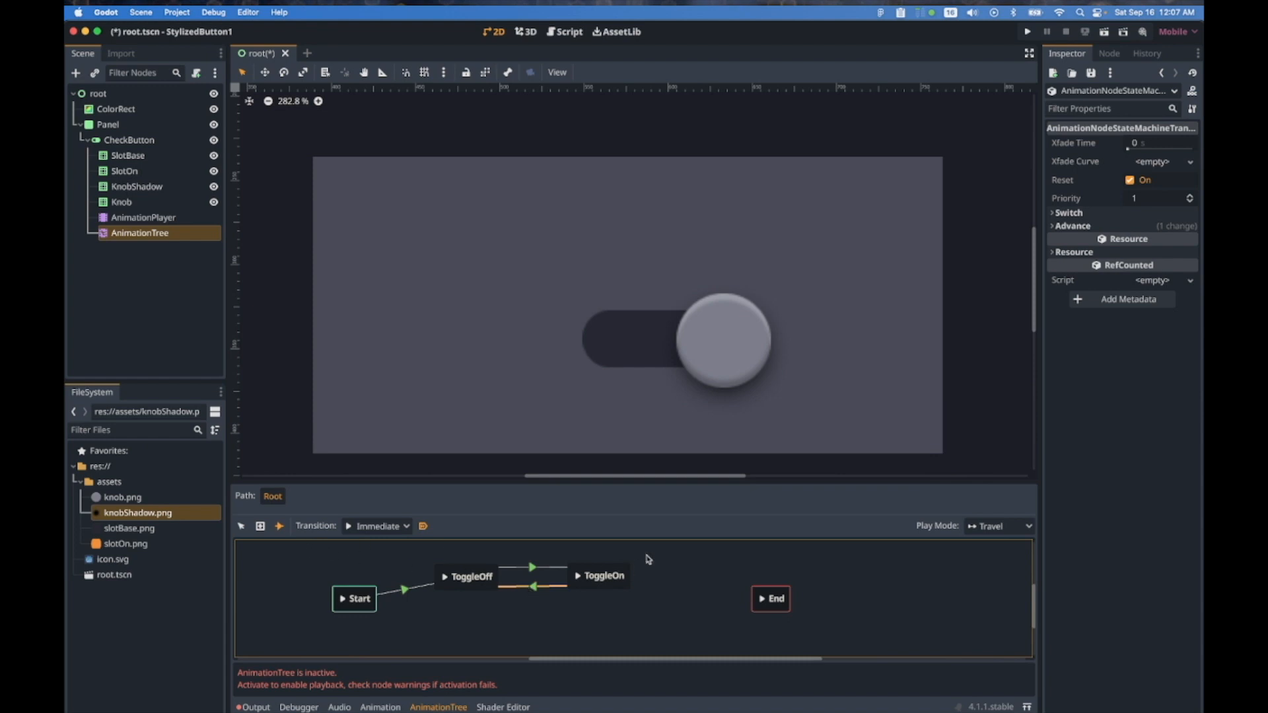
{"action": "left_click", "coordinate": [242, 527]}
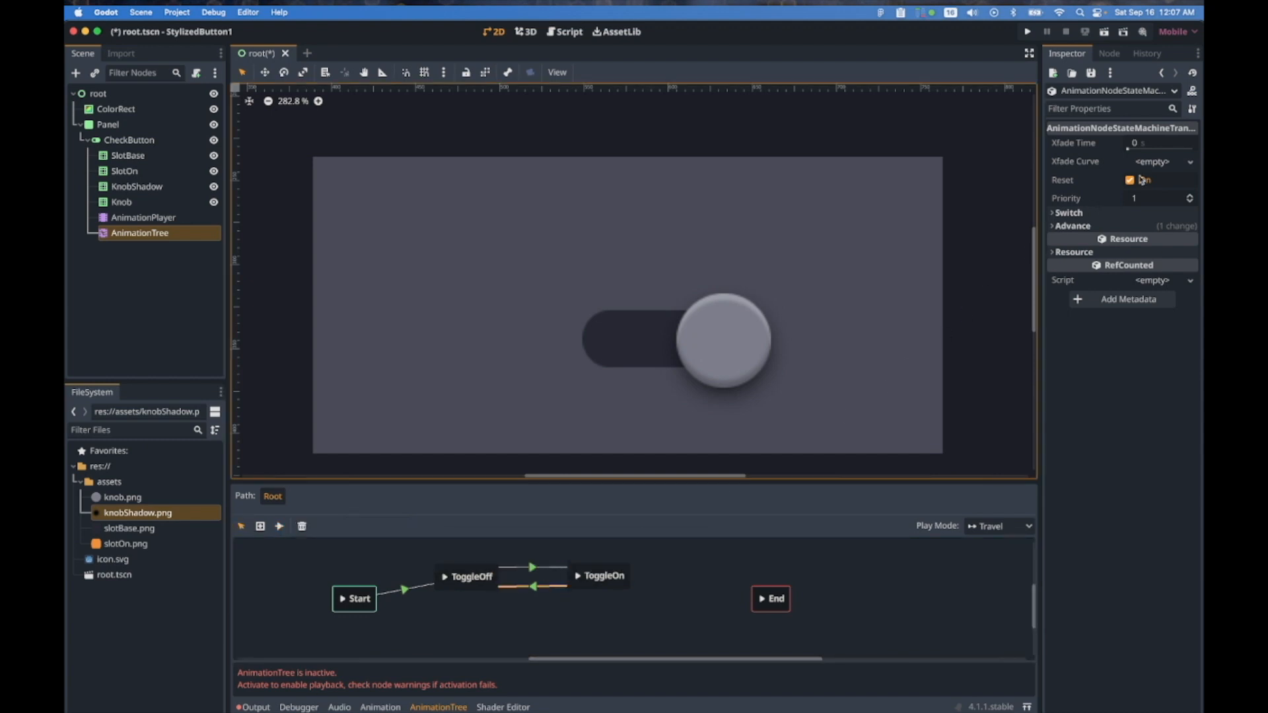
Set the Xfade Time of both transitions between ToggleOff and ToggleOn to 0.2 s
{"action": "left_click", "coordinate": [1167, 146]}
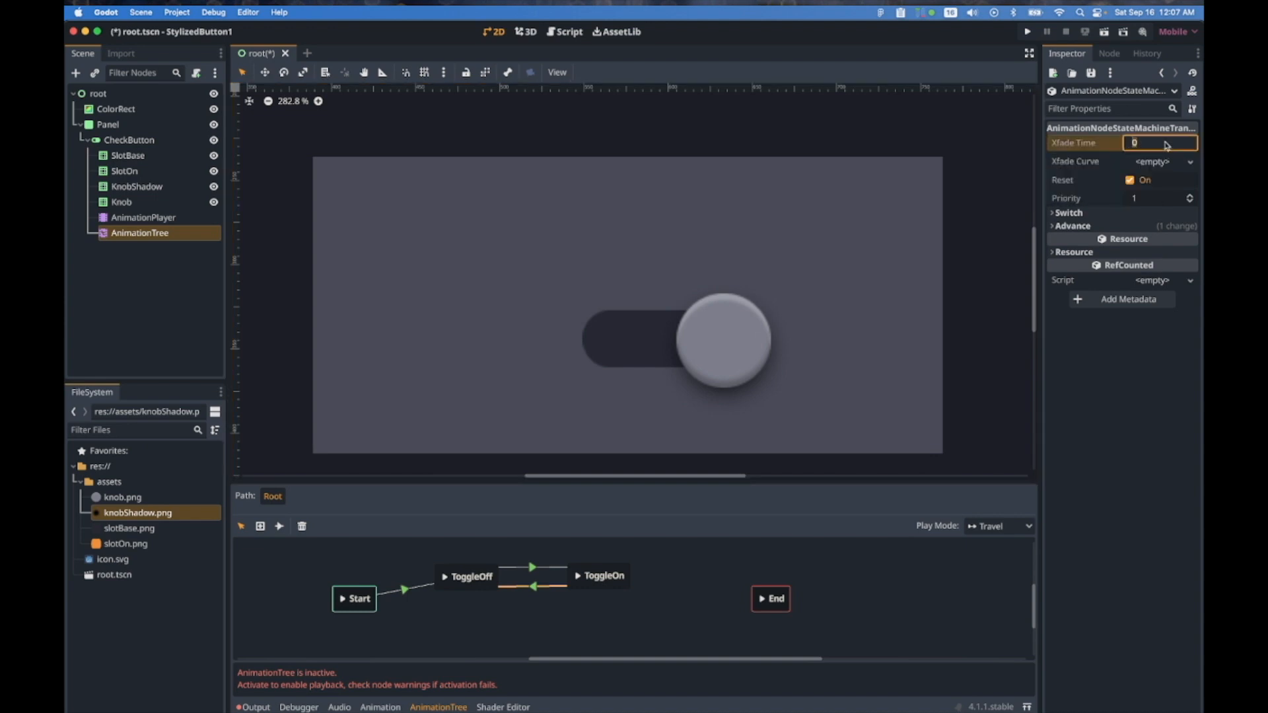
{"action": "key", "text": "Return"}
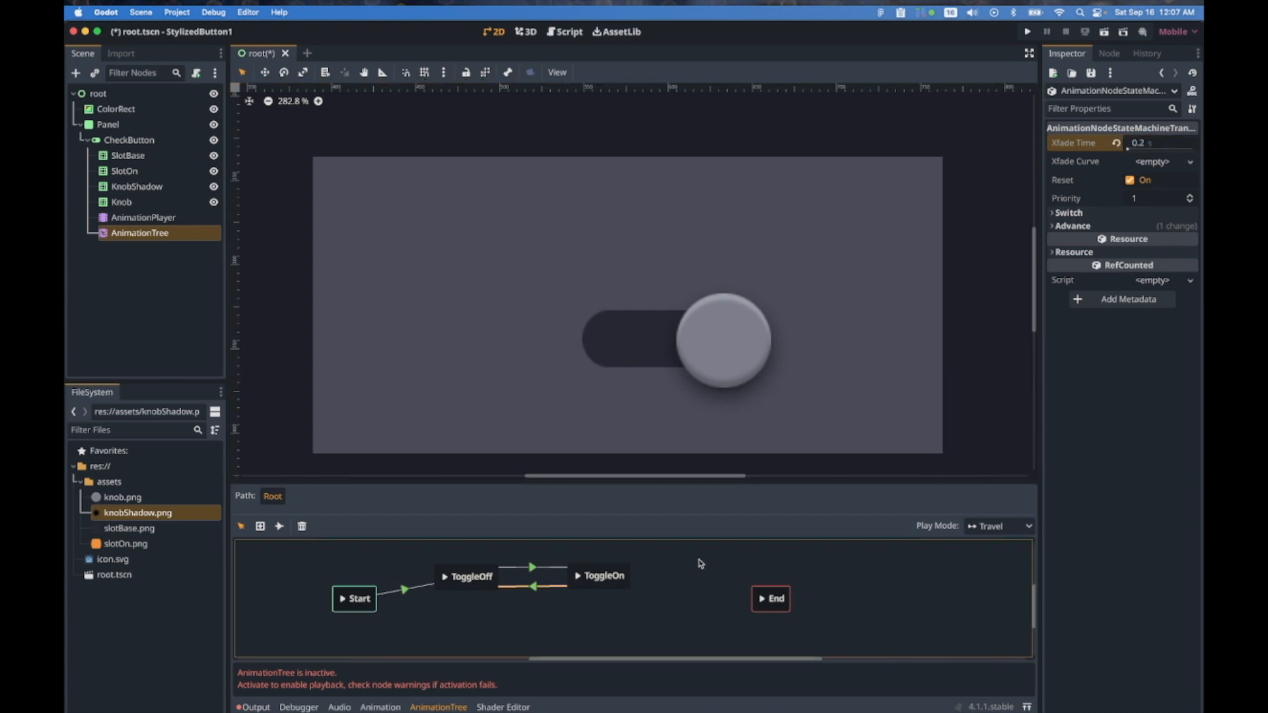
{"action": "left_click", "coordinate": [535, 567]}
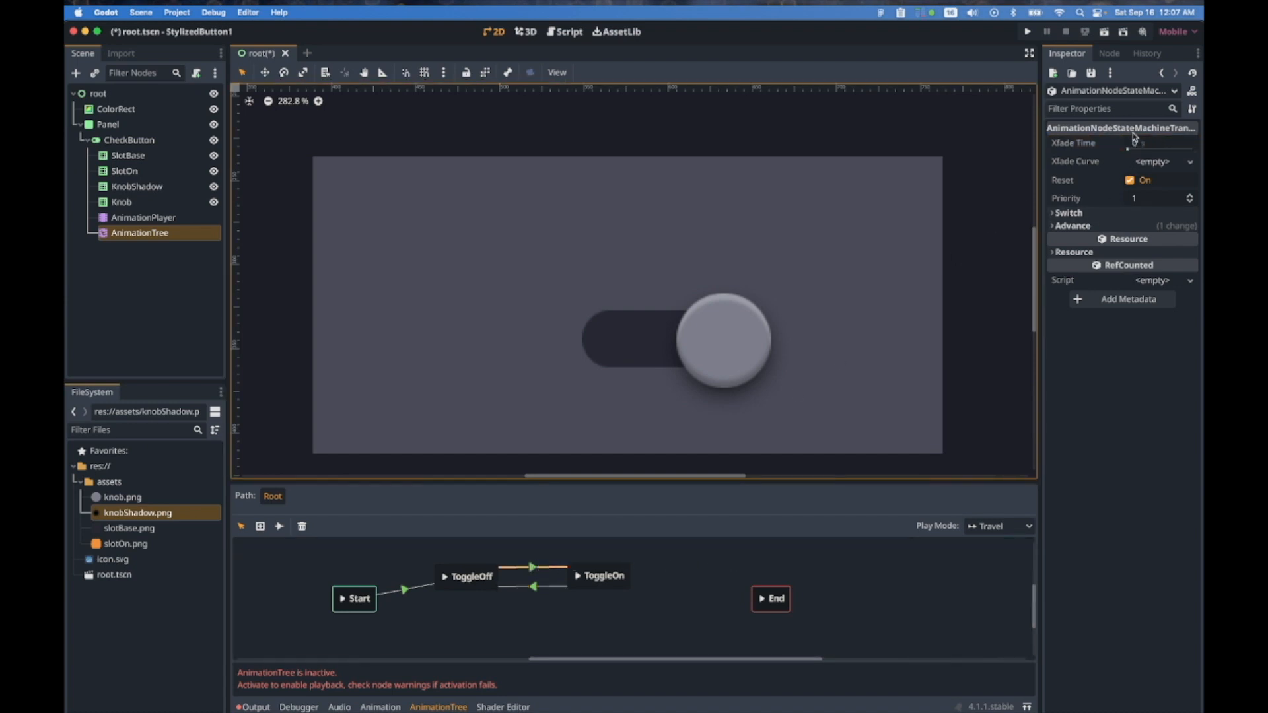
{"action": "left_click", "coordinate": [1180, 144]}
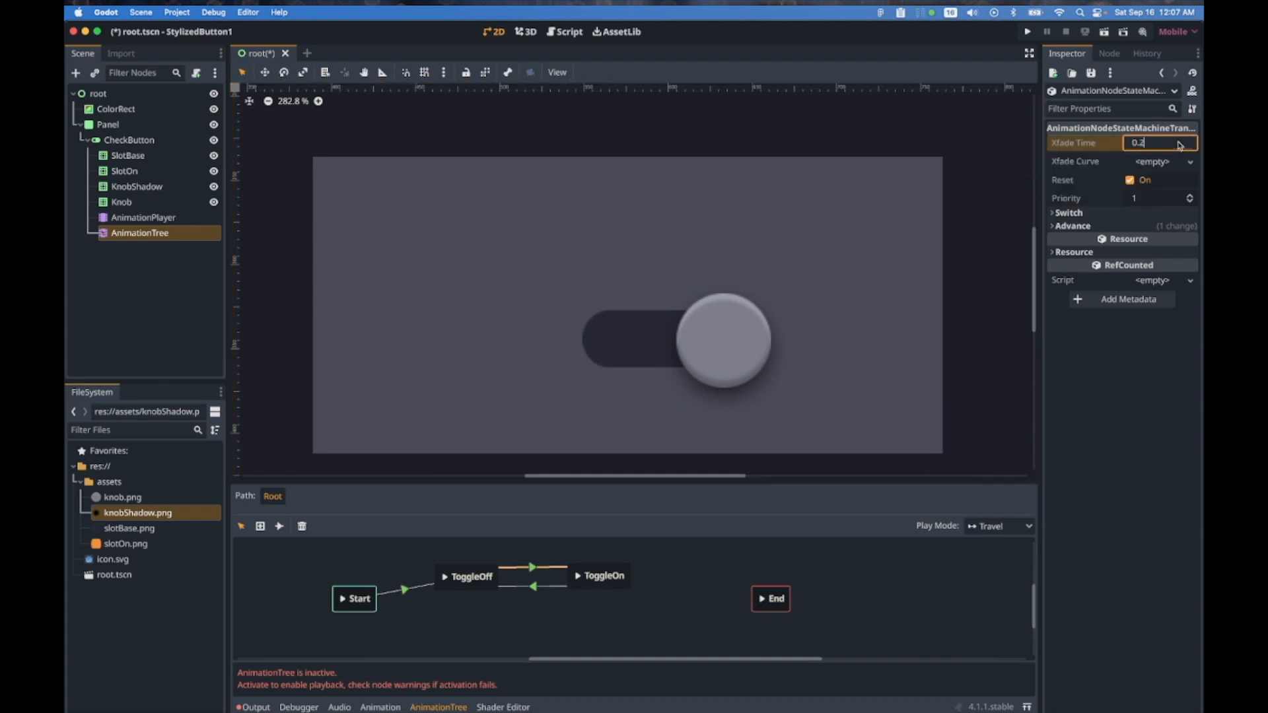
{"action": "key", "text": "Return"}
Change the Advance mode of both transitions between ToggleOff and ToggleOn to Enabled
{"action": "left_click", "coordinate": [1135, 226]}
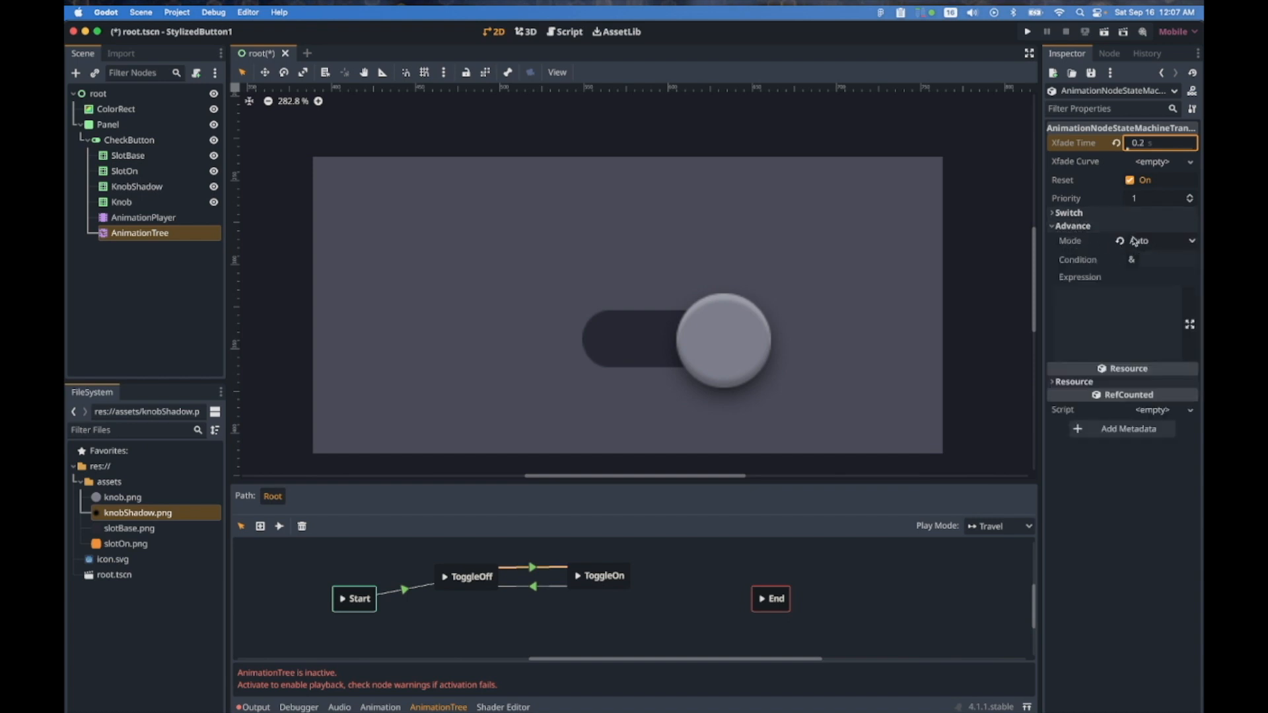
{"action": "left_click", "coordinate": [1193, 241]}
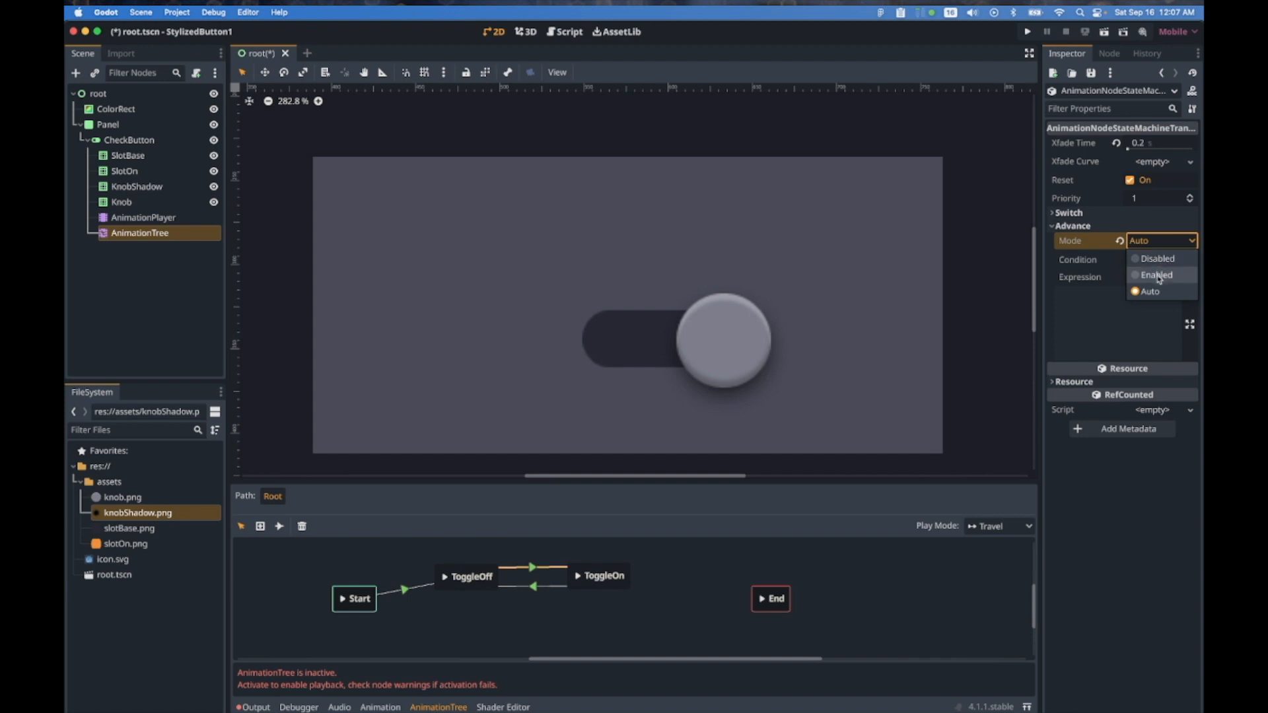
{"action": "left_click", "coordinate": [1158, 276]}
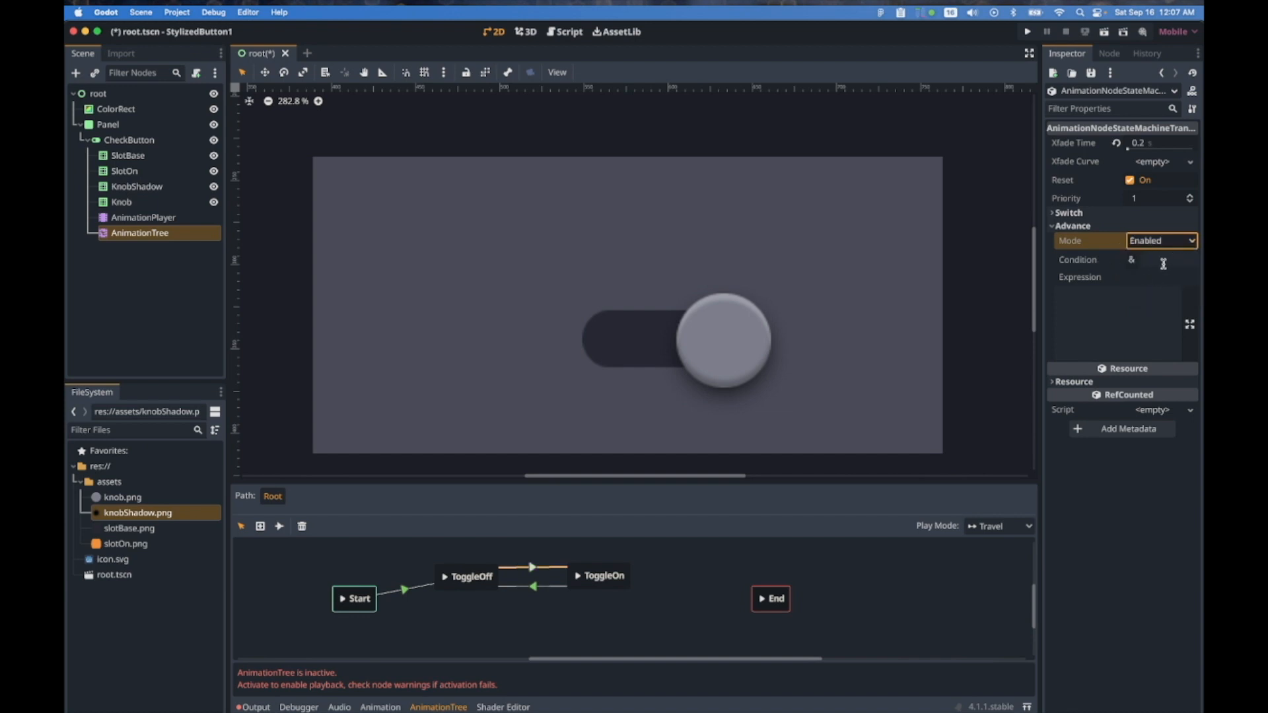
{"action": "mouse_move", "coordinate": [1071, 242]}
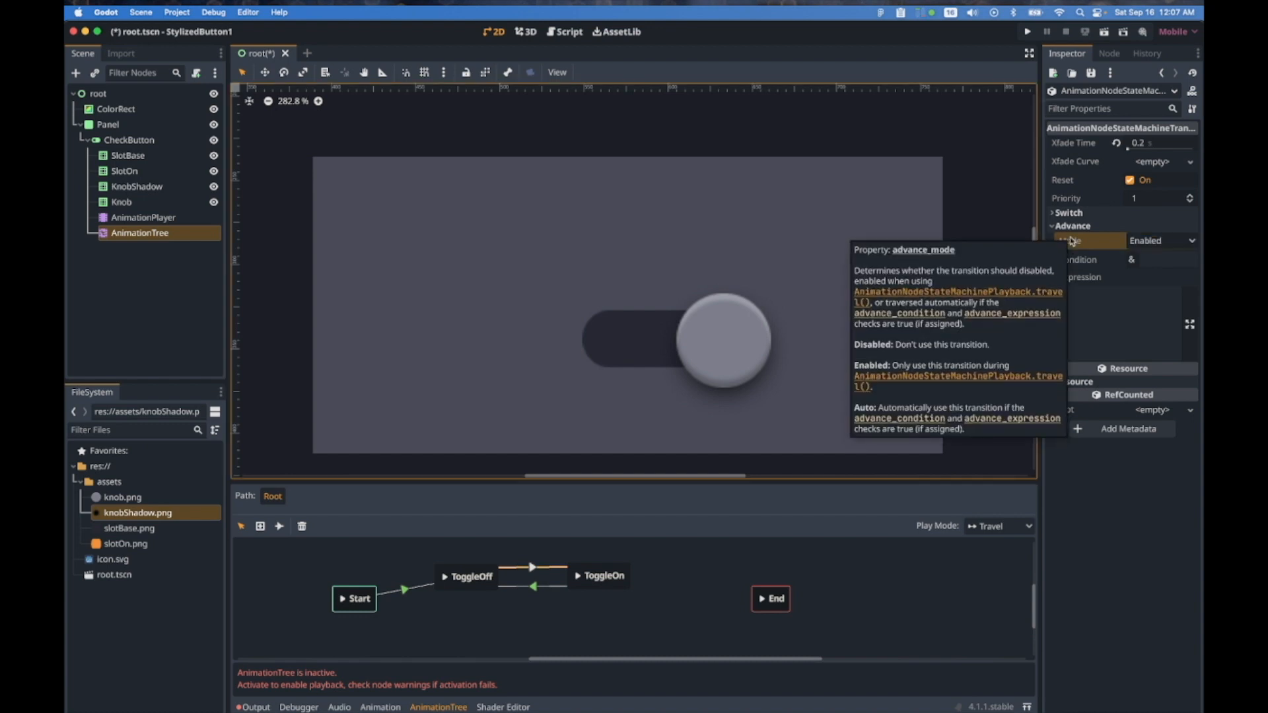
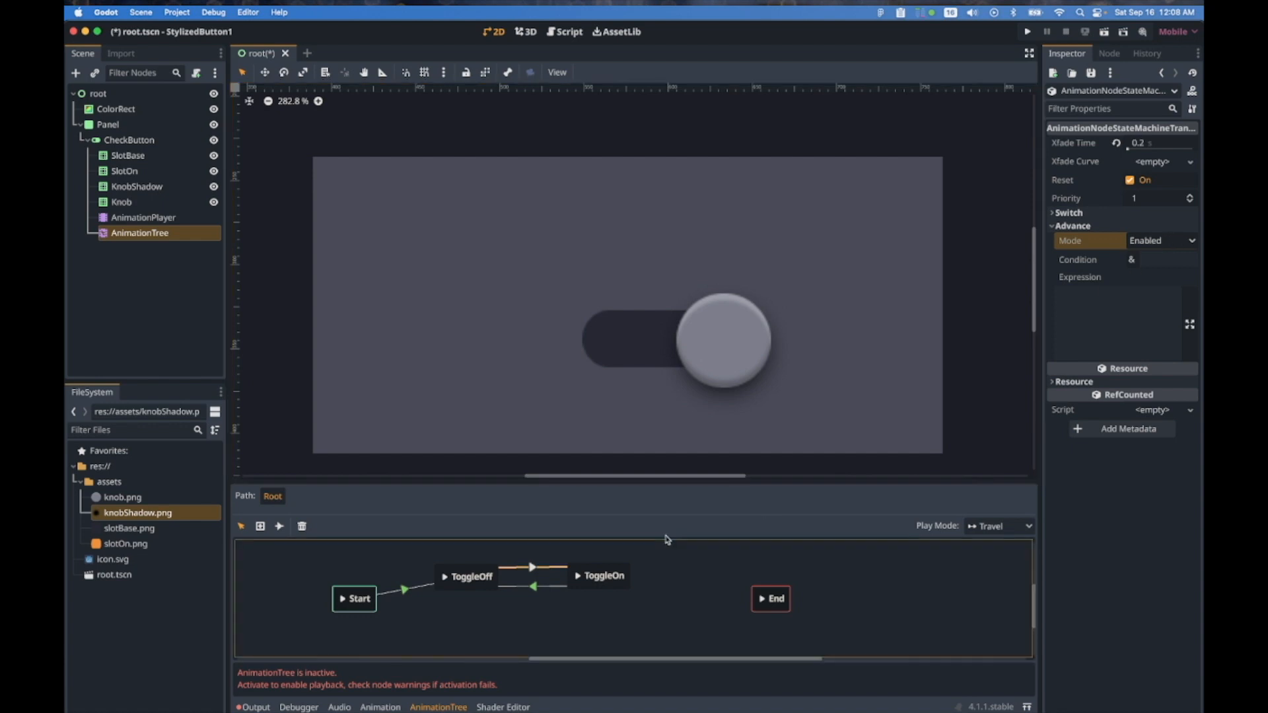
{"action": "left_click", "coordinate": [547, 587]}
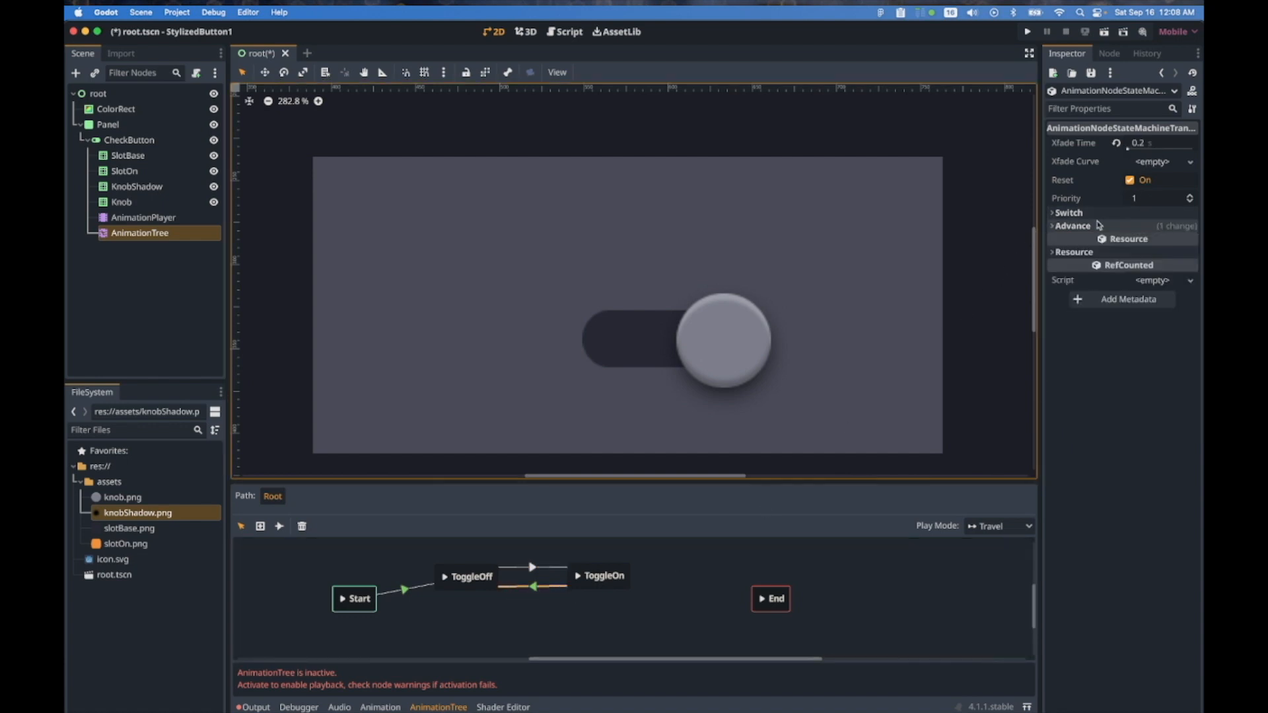
{"action": "left_click", "coordinate": [1057, 227]}
{"action": "left_click", "coordinate": [1152, 241]}
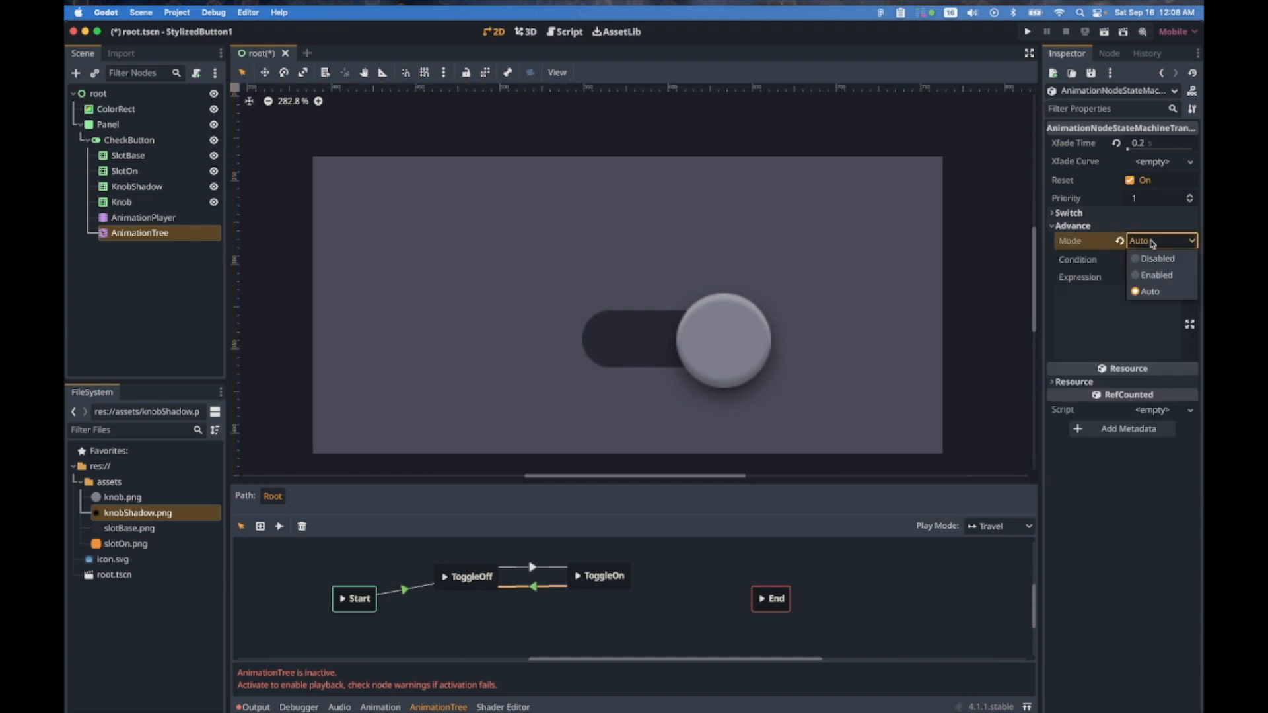
{"action": "left_click", "coordinate": [1158, 276]}
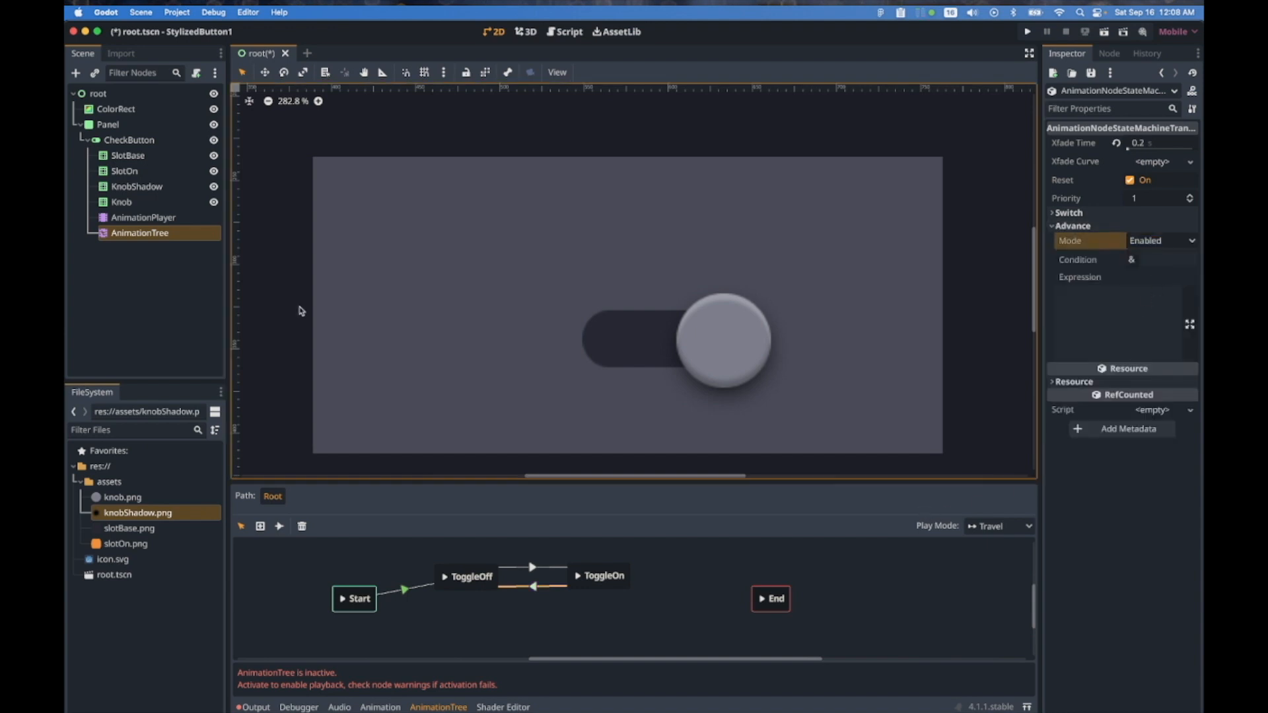
Activate the AnimationTree temporarily to test travelling to ToggleOn and back to ToggleOff, and deactivate it again
{"action": "left_click", "coordinate": [162, 234]}
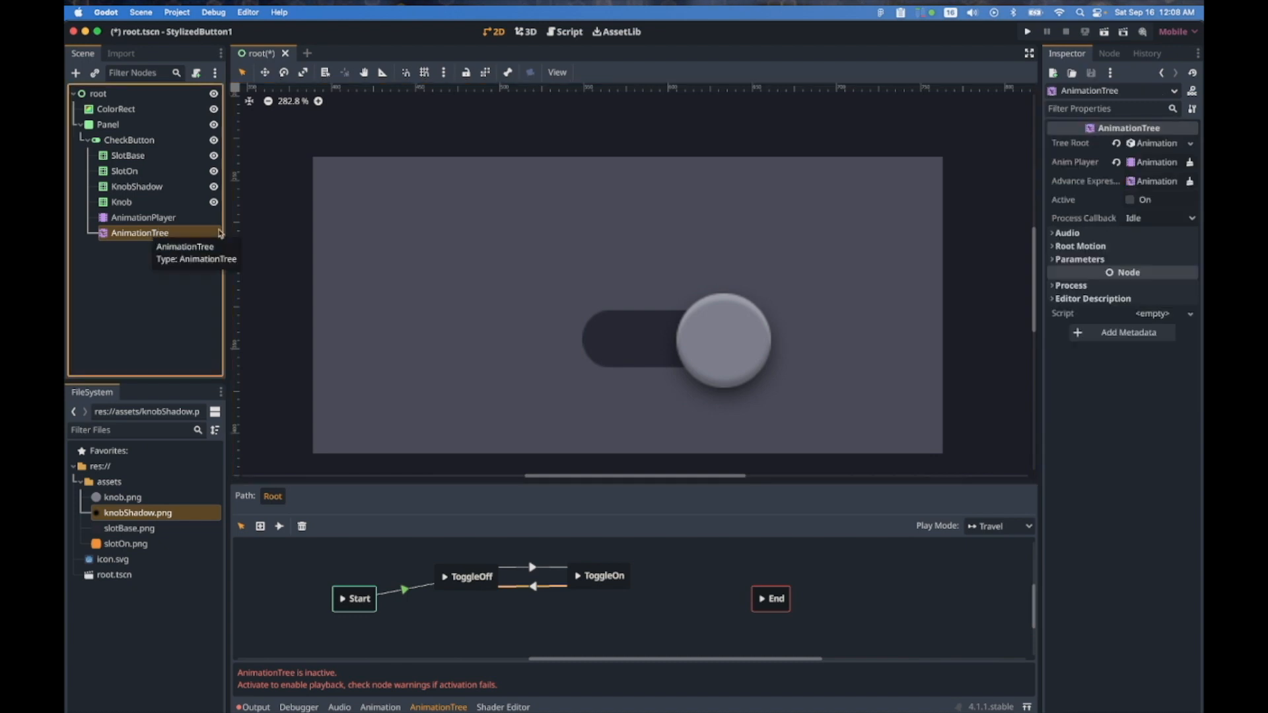
{"action": "left_click", "coordinate": [1131, 200]}
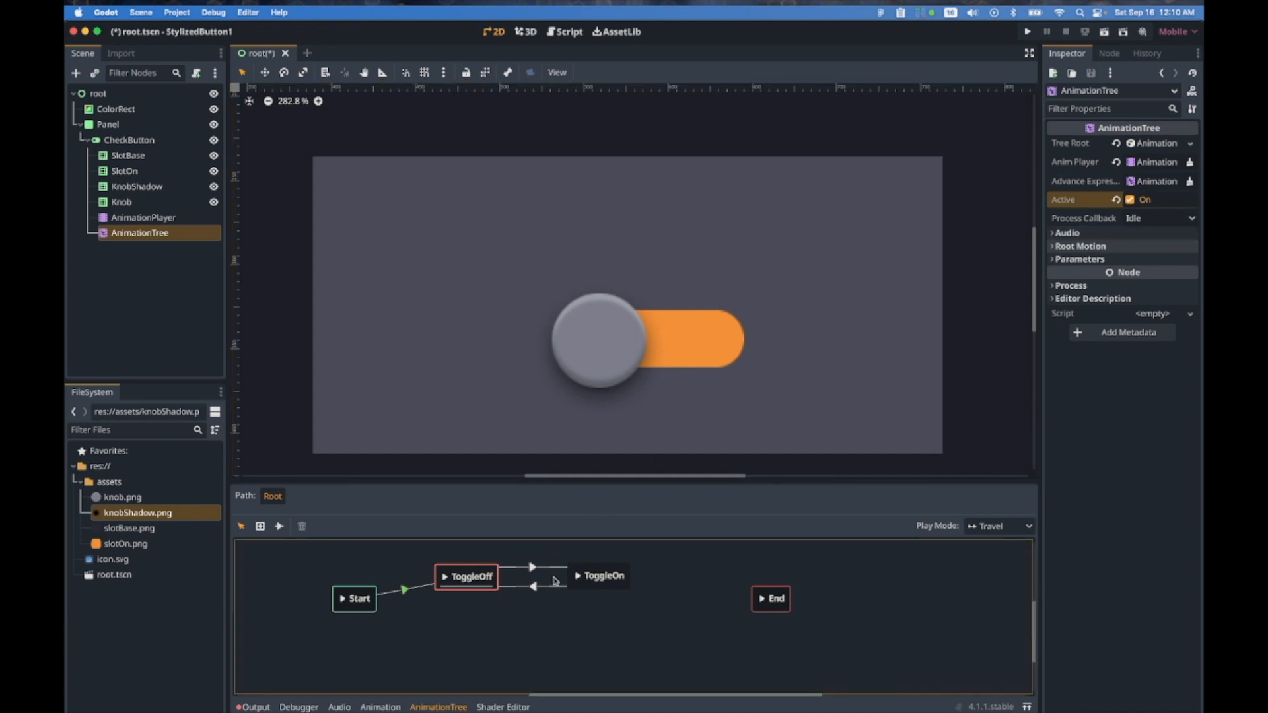
{"action": "left_click", "coordinate": [577, 576]}
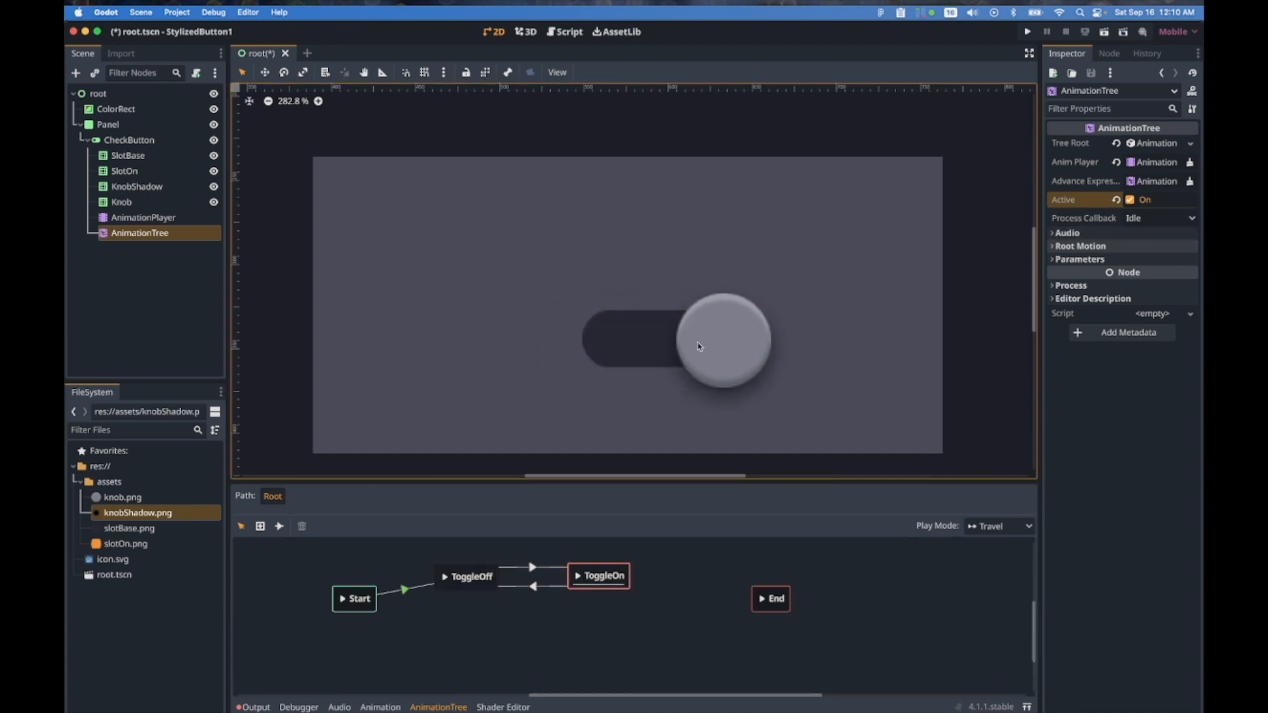
{"action": "left_click", "coordinate": [445, 577]}
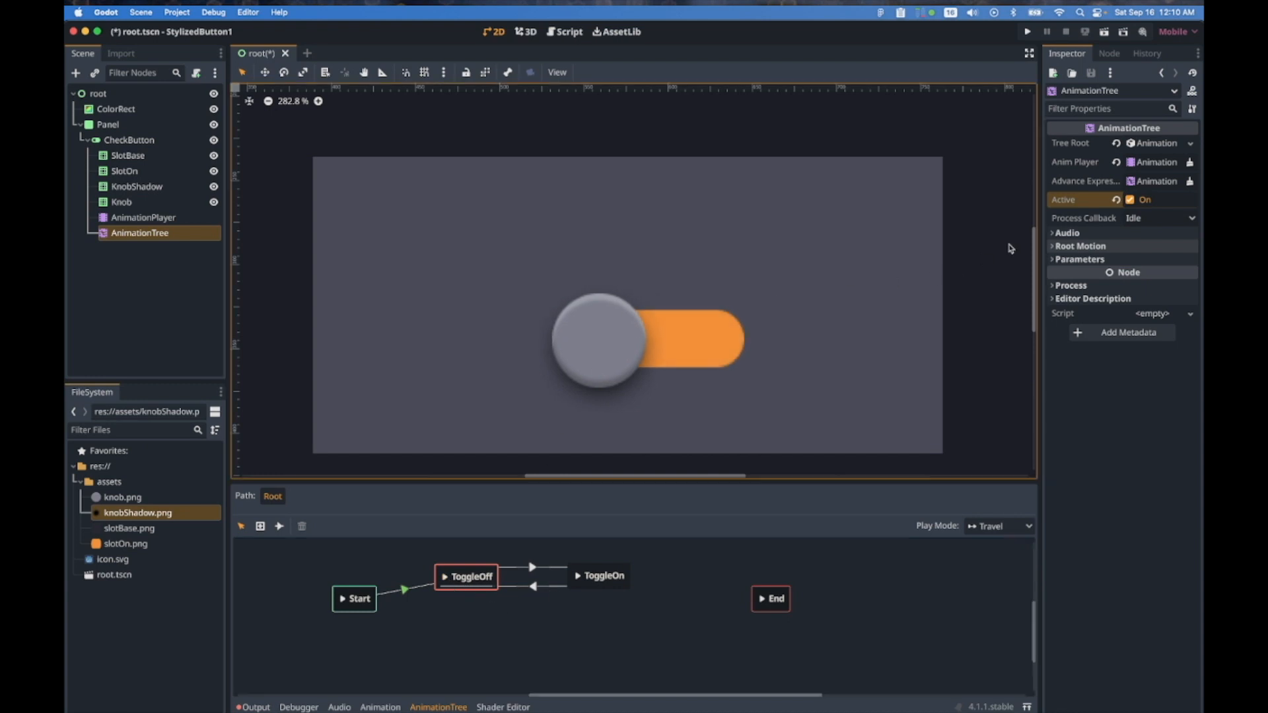
{"action": "left_click", "coordinate": [1131, 200]}
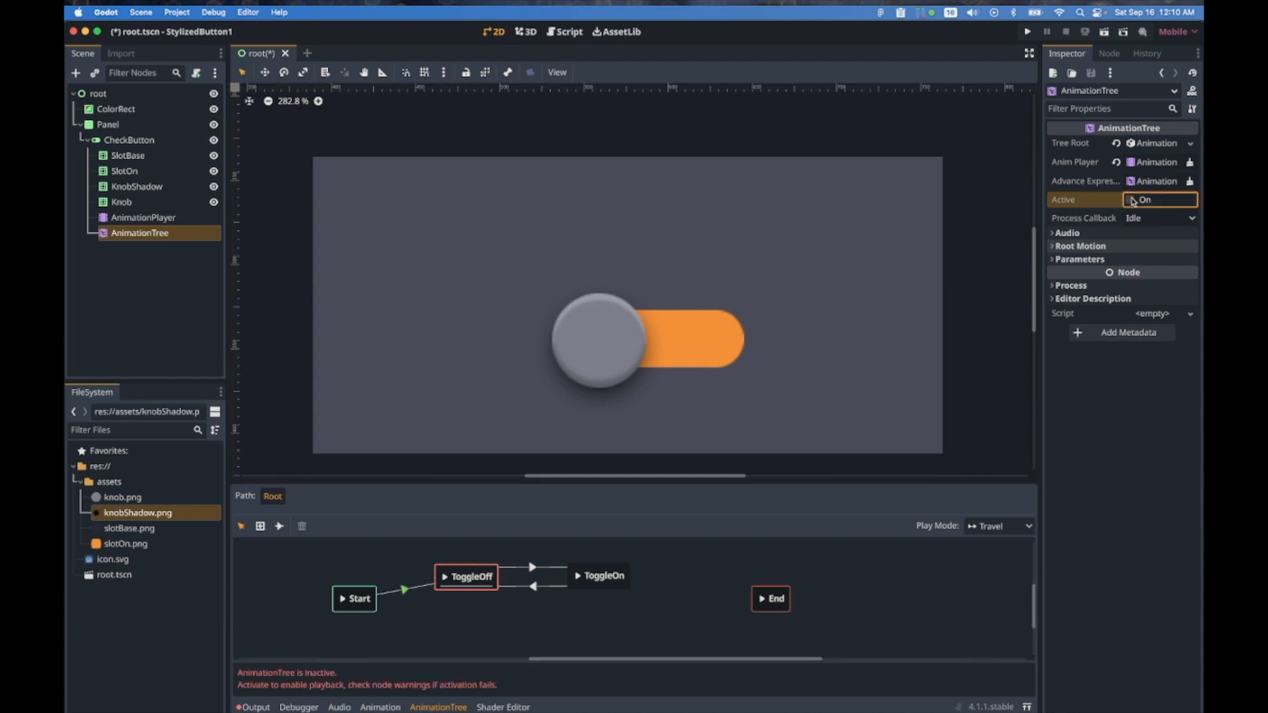
Reverse the ToggleOff animation by swapping the Knob and KnobShadow position keys at 0 and 0.5 s and SlotOn's modulate keys at 0.15 and 0.5 s
{"action": "left_click", "coordinate": [141, 218]}
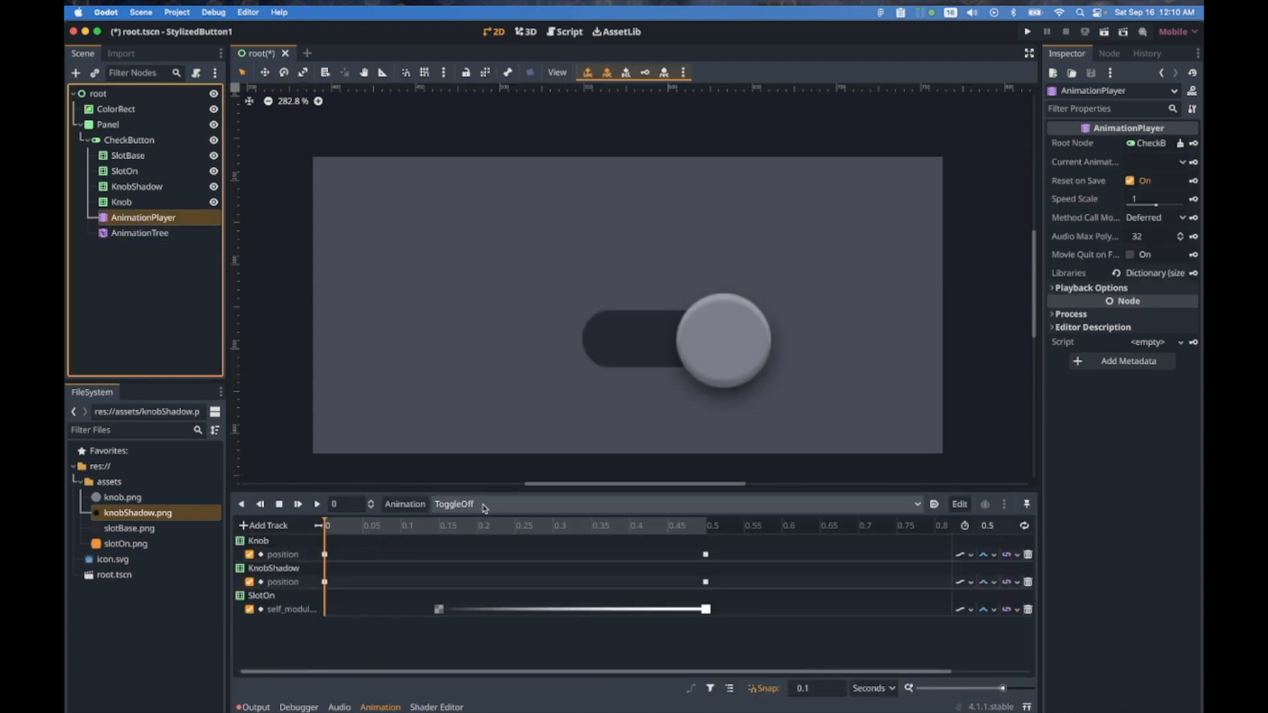
{"action": "left_click_drag", "start_coordinate": [343, 529], "coordinate": [679, 527]}
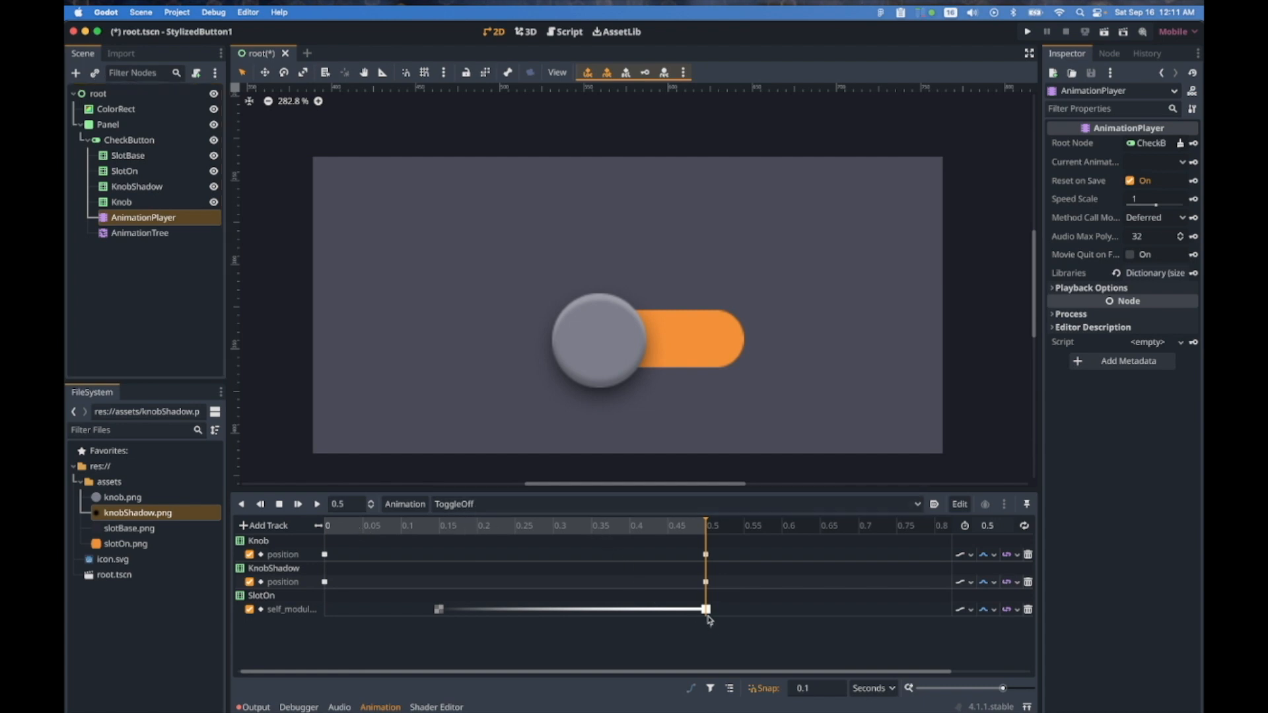
{"action": "left_click_drag", "start_coordinate": [712, 625], "coordinate": [706, 582]}
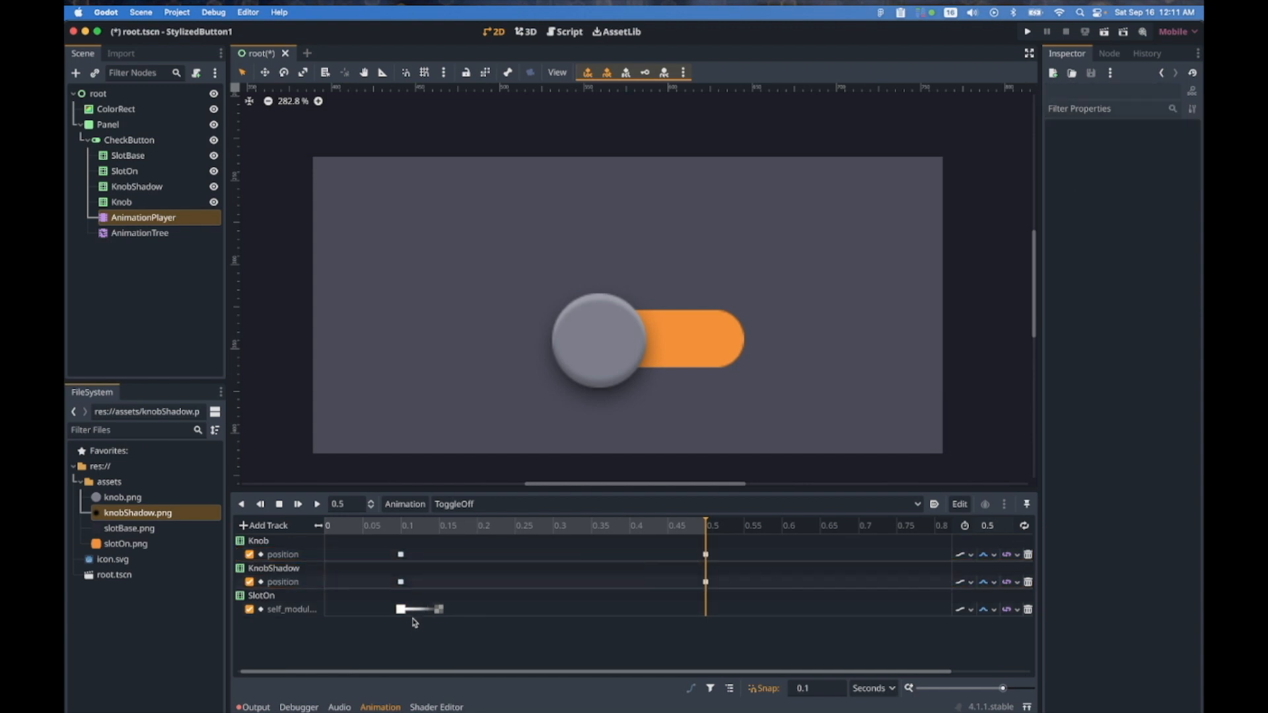
{"action": "left_click_drag", "start_coordinate": [422, 603], "coordinate": [345, 563]}
{"action": "left_click_drag", "start_coordinate": [439, 609], "coordinate": [706, 609]}
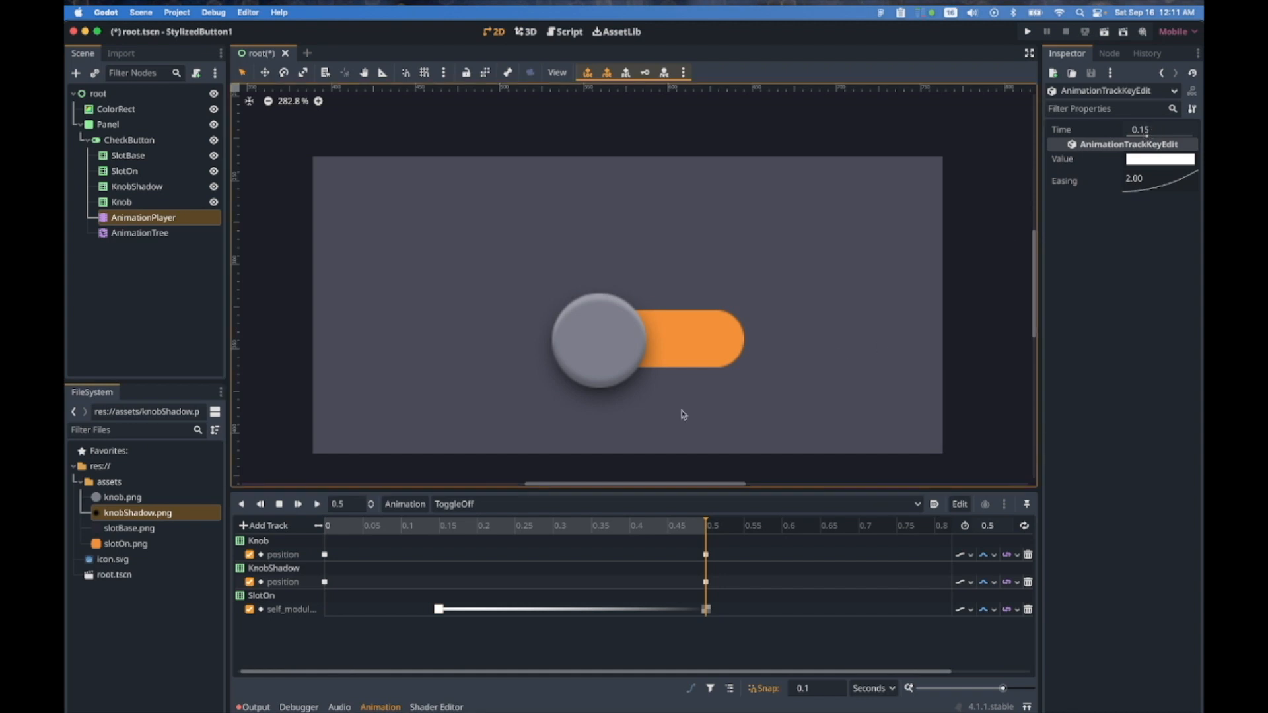
Reverse the ToggleOn animation by swapping its 0 and 0.5 s position keys and SlotOn's modulate keys at 0.15 and 0.5 s
{"action": "left_click", "coordinate": [528, 504]}
{"action": "left_click", "coordinate": [486, 555]}
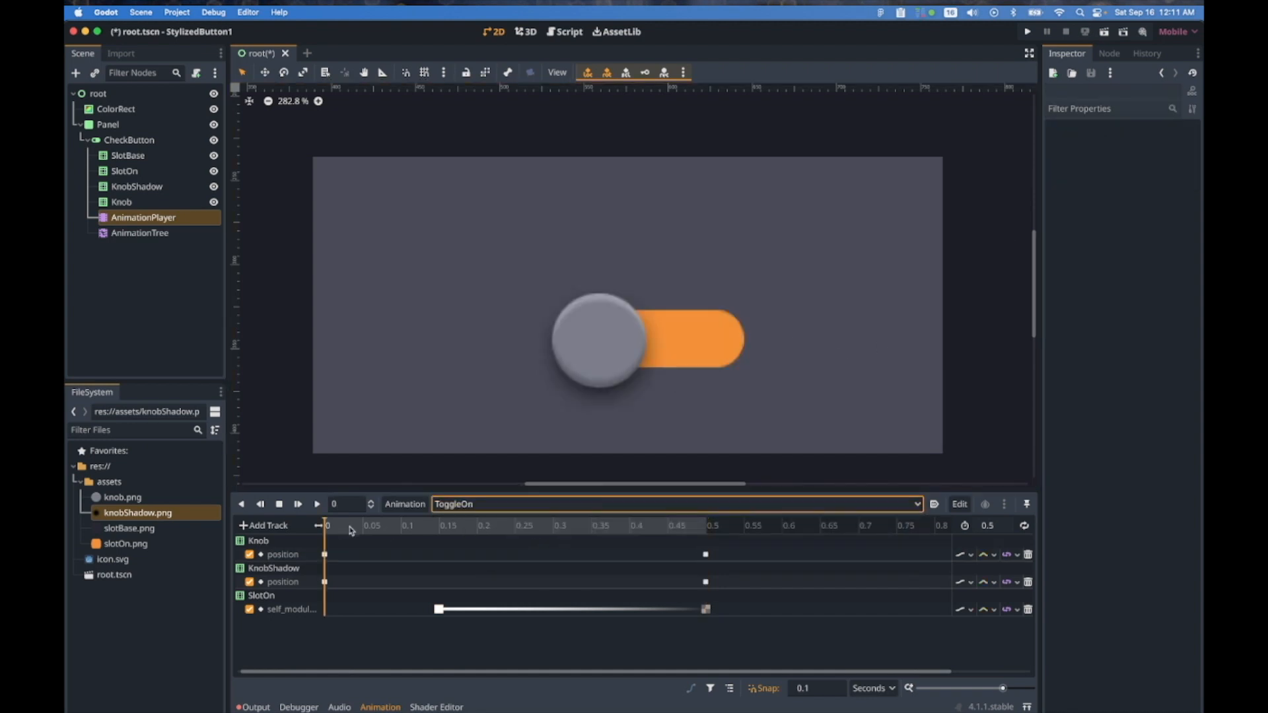
{"action": "left_click_drag", "start_coordinate": [717, 635], "coordinate": [370, 566]}
{"action": "left_click_drag", "start_coordinate": [348, 635], "coordinate": [318, 551]}
{"action": "left_click_drag", "start_coordinate": [324, 555], "coordinate": [706, 555]}
{"action": "left_click_drag", "start_coordinate": [401, 609], "coordinate": [705, 609]}
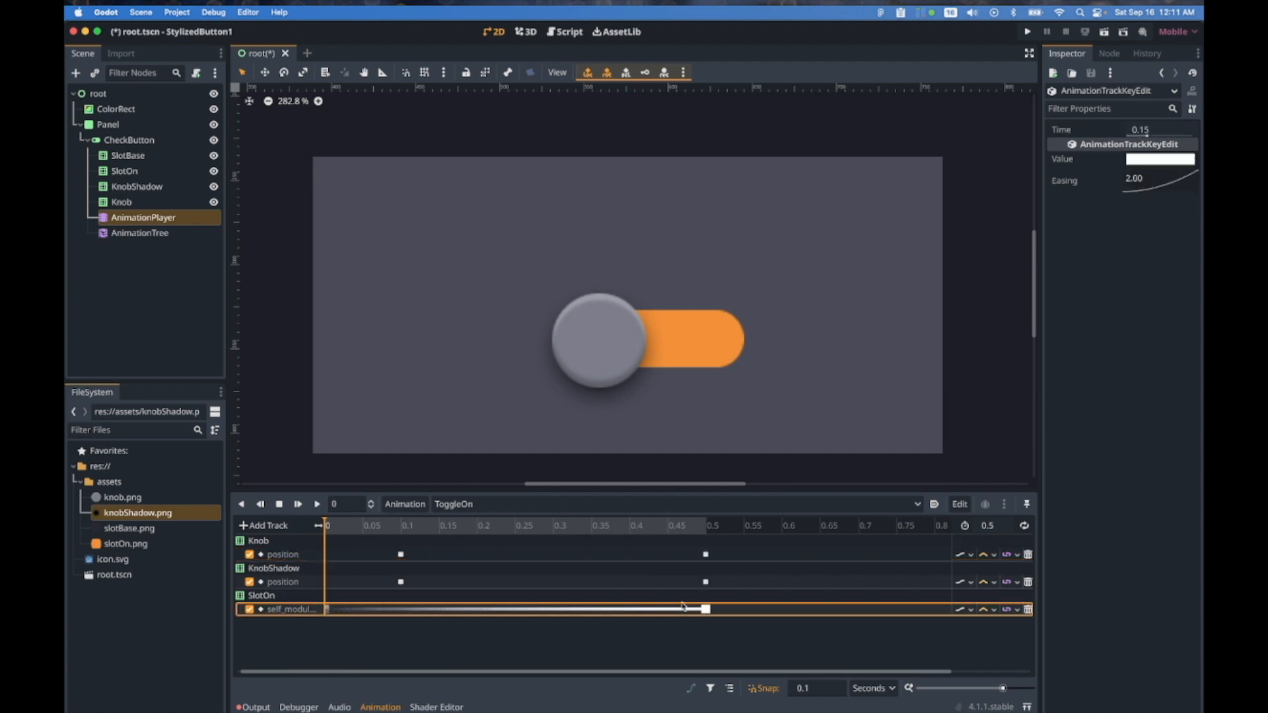
{"action": "left_click", "coordinate": [328, 609]}
{"action": "left_click_drag", "start_coordinate": [328, 609], "coordinate": [325, 554]}
Preview the ToggleOn animation by scrubbing the timeline and playing it from the start
{"action": "left_click", "coordinate": [444, 527]}
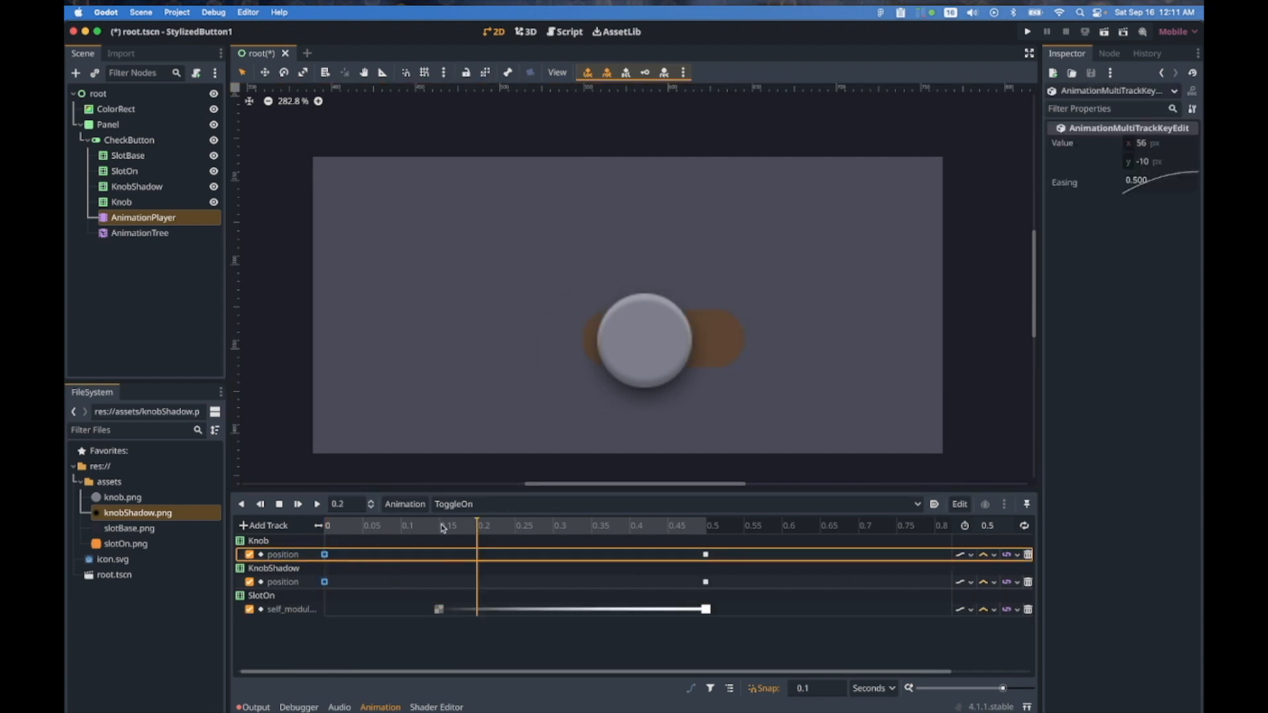
{"action": "left_click", "coordinate": [329, 525]}
{"action": "left_click", "coordinate": [317, 504]}
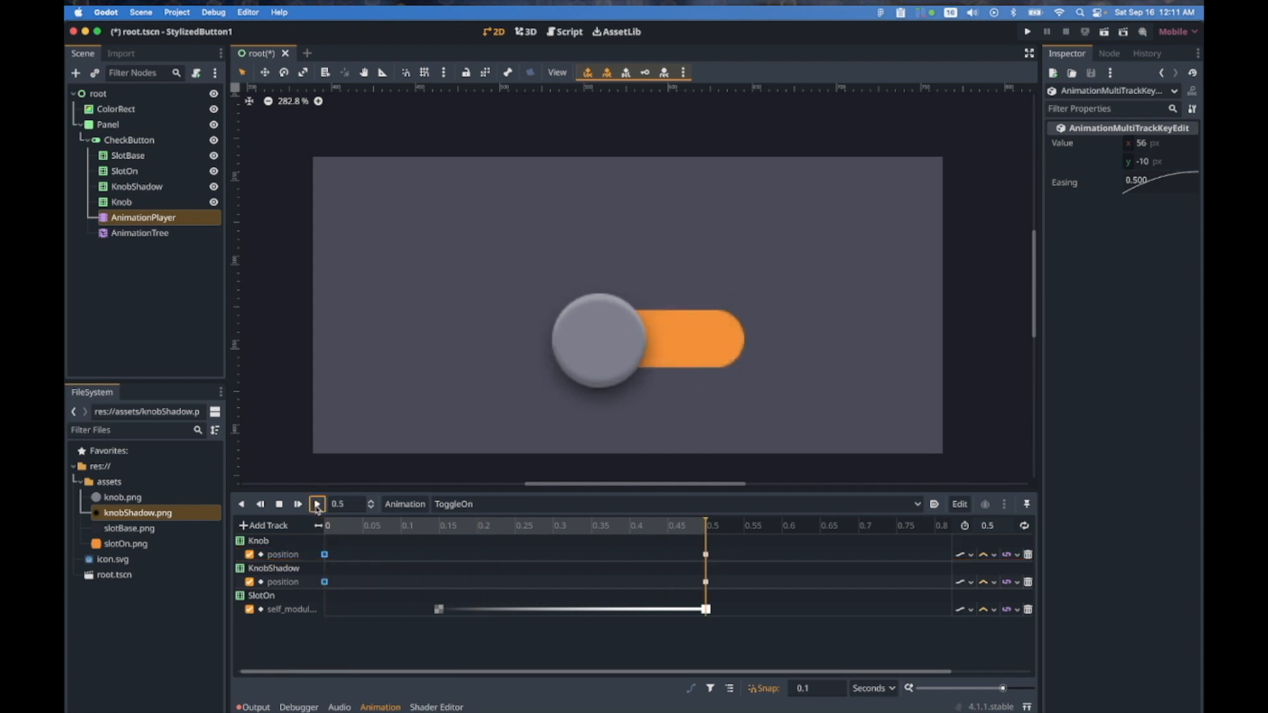
Activate the AnimationTree and test travelling to ToggleOn and back to ToggleOff
{"action": "left_click", "coordinate": [159, 239]}
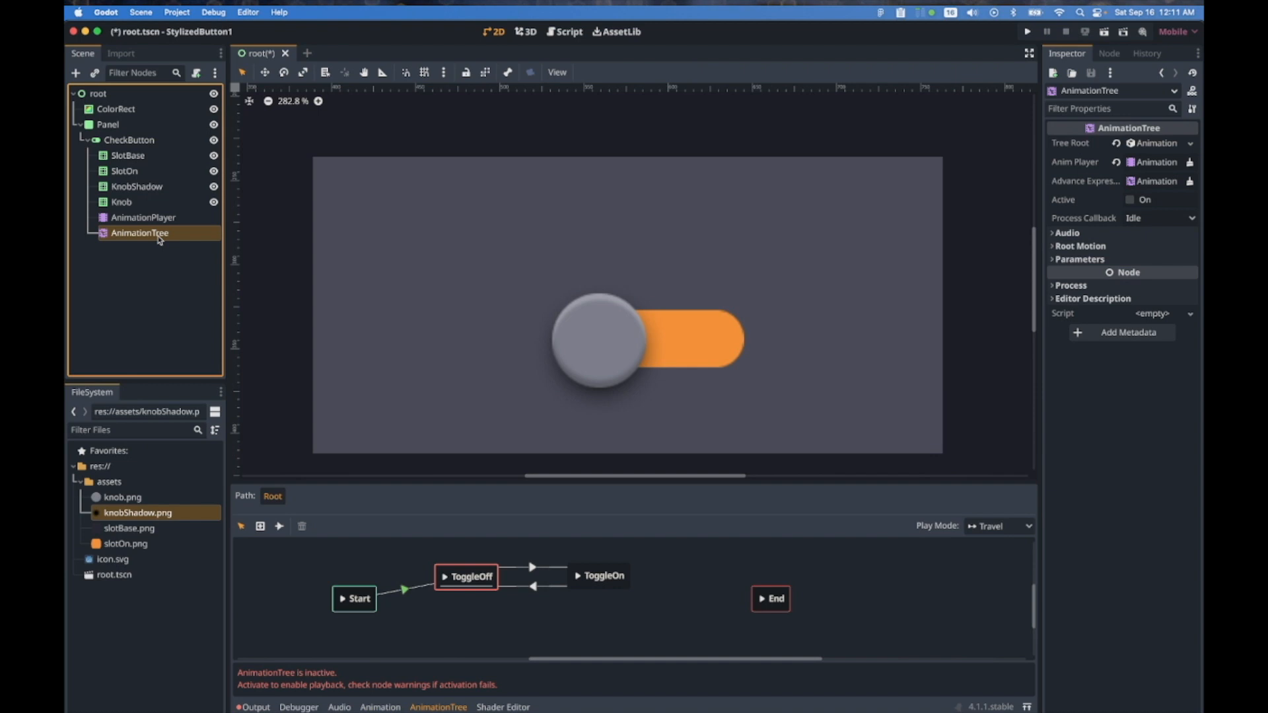
{"action": "left_click", "coordinate": [1130, 200]}
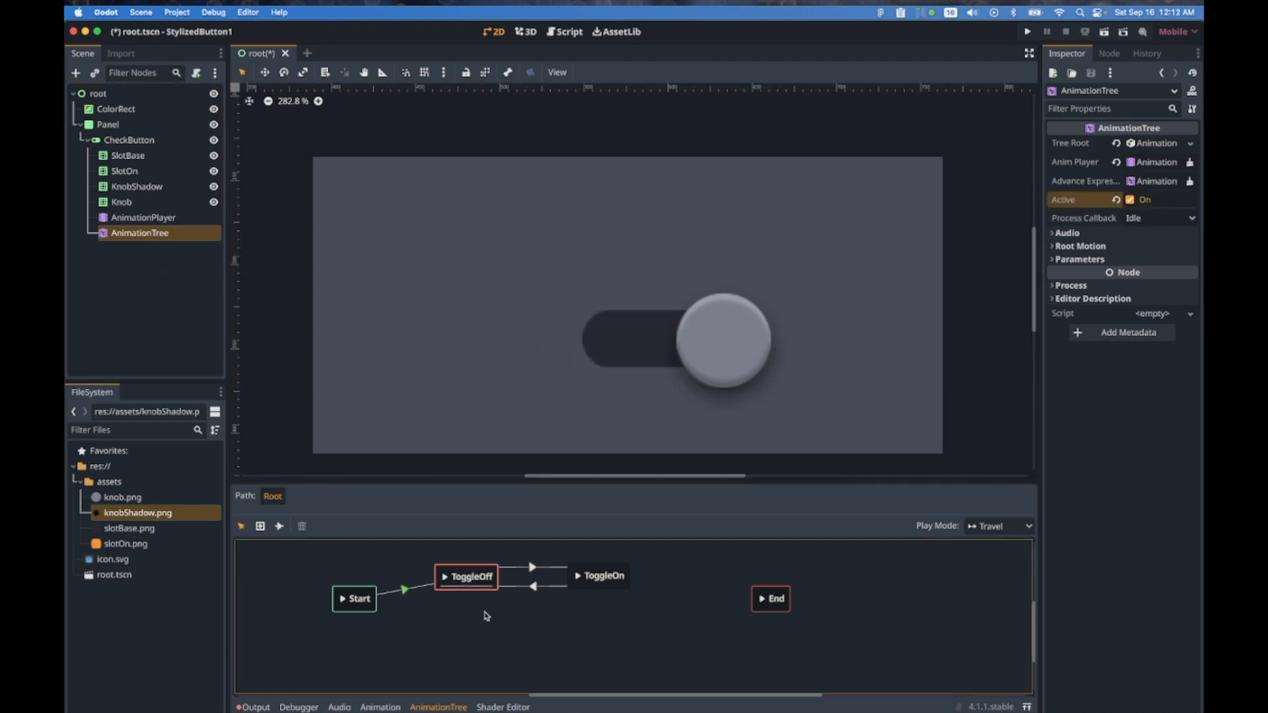
{"action": "left_click", "coordinate": [578, 579]}
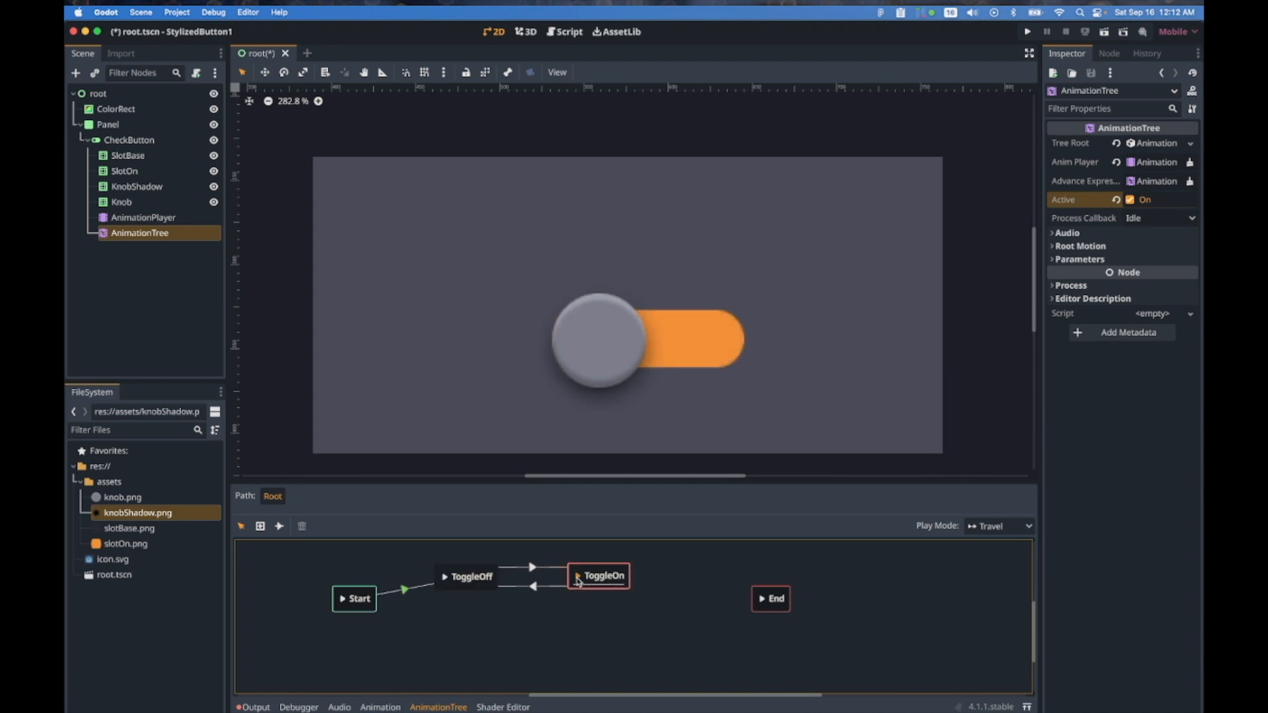
{"action": "left_click", "coordinate": [446, 578]}
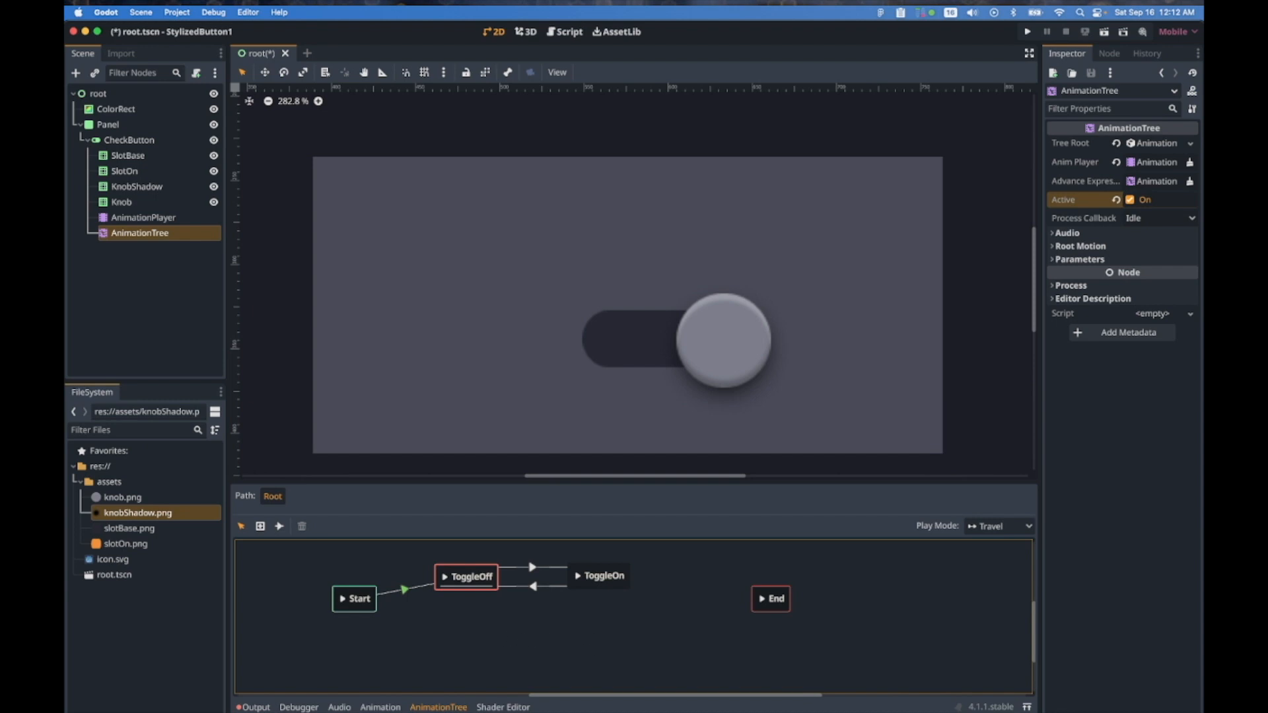
Attach a new GDScript named toggle_tree.gd to the AnimationTree node
{"action": "left_click", "coordinate": [156, 259]}
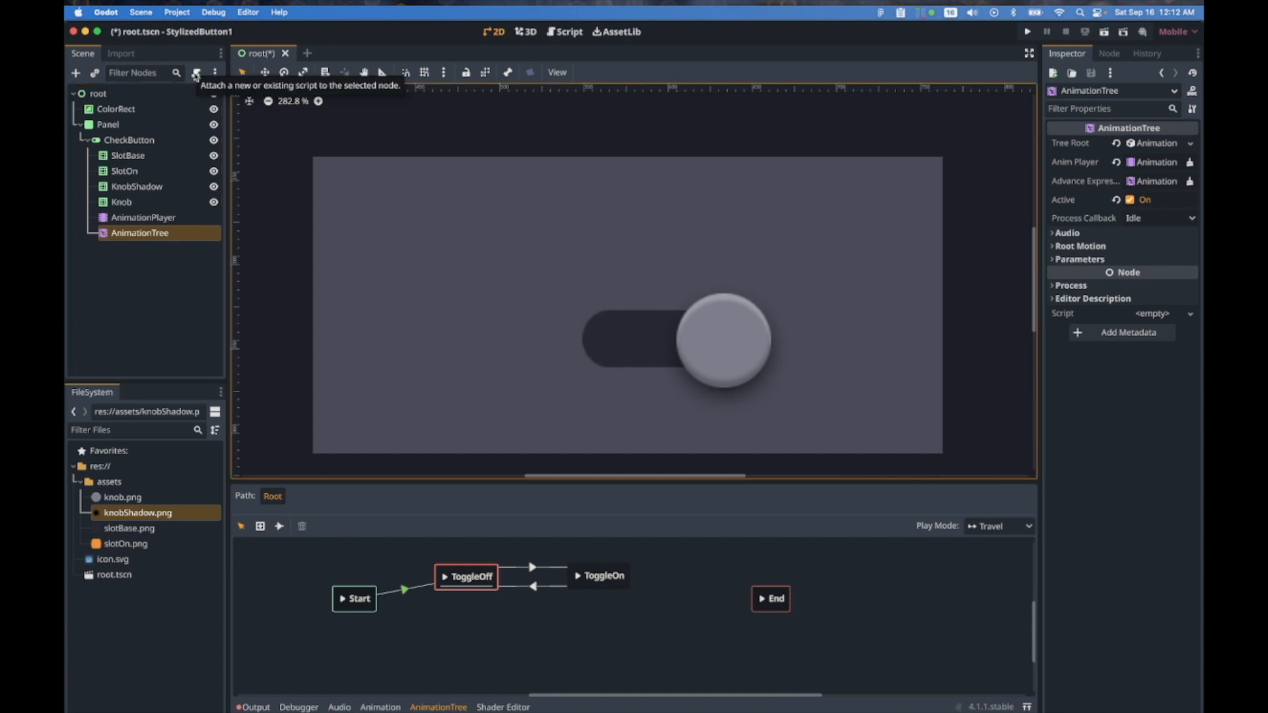
{"action": "left_click", "coordinate": [195, 75]}
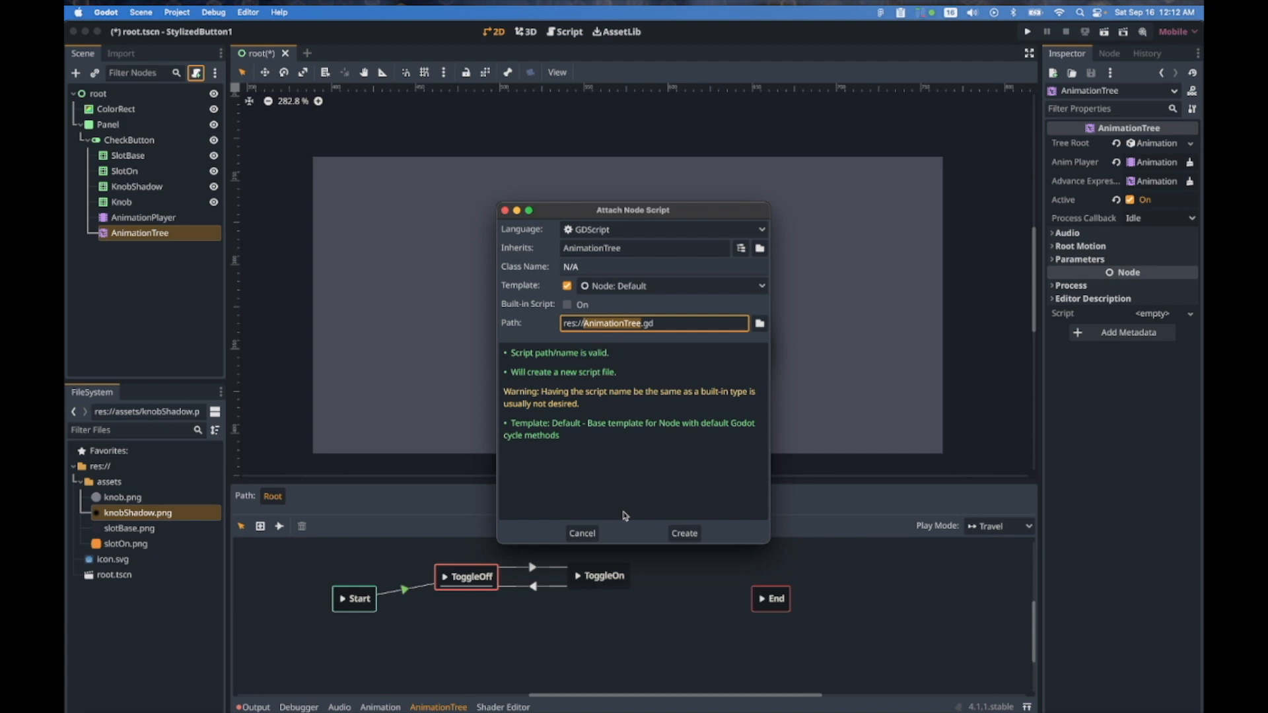
{"action": "type", "text": "toggle"}
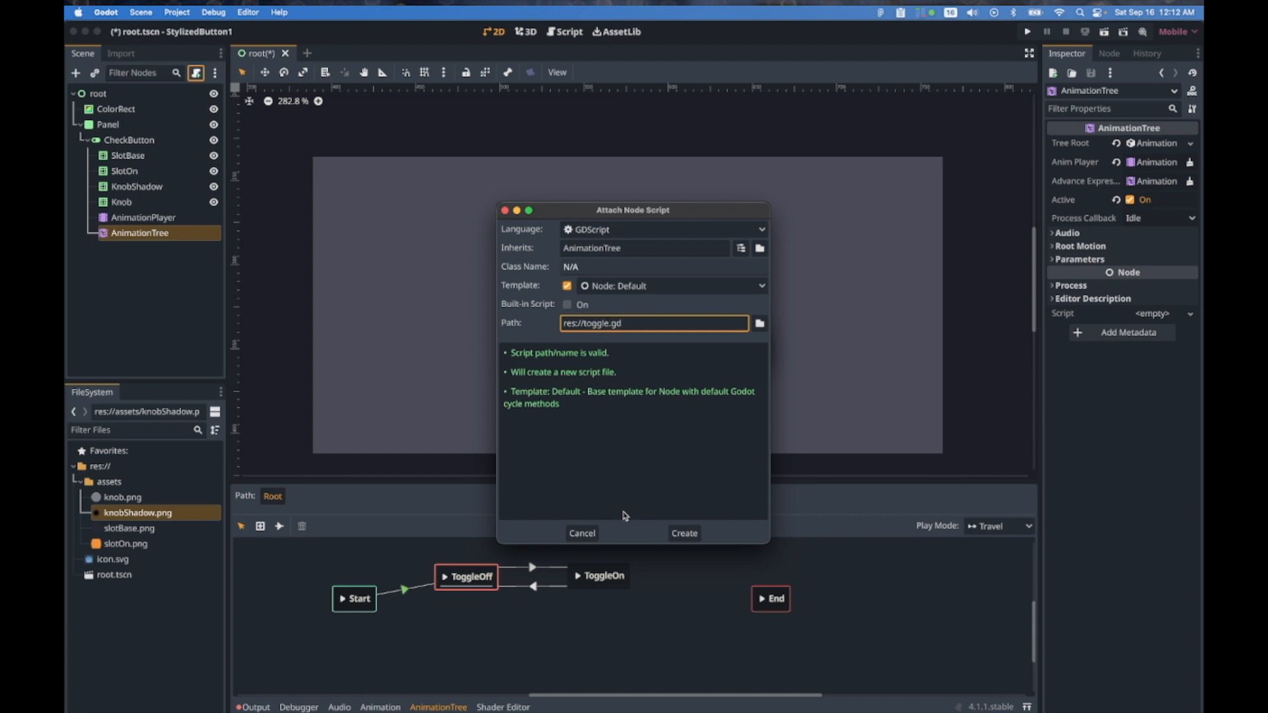
{"action": "type", "text": "_tree"}
{"action": "key", "text": "Return"}
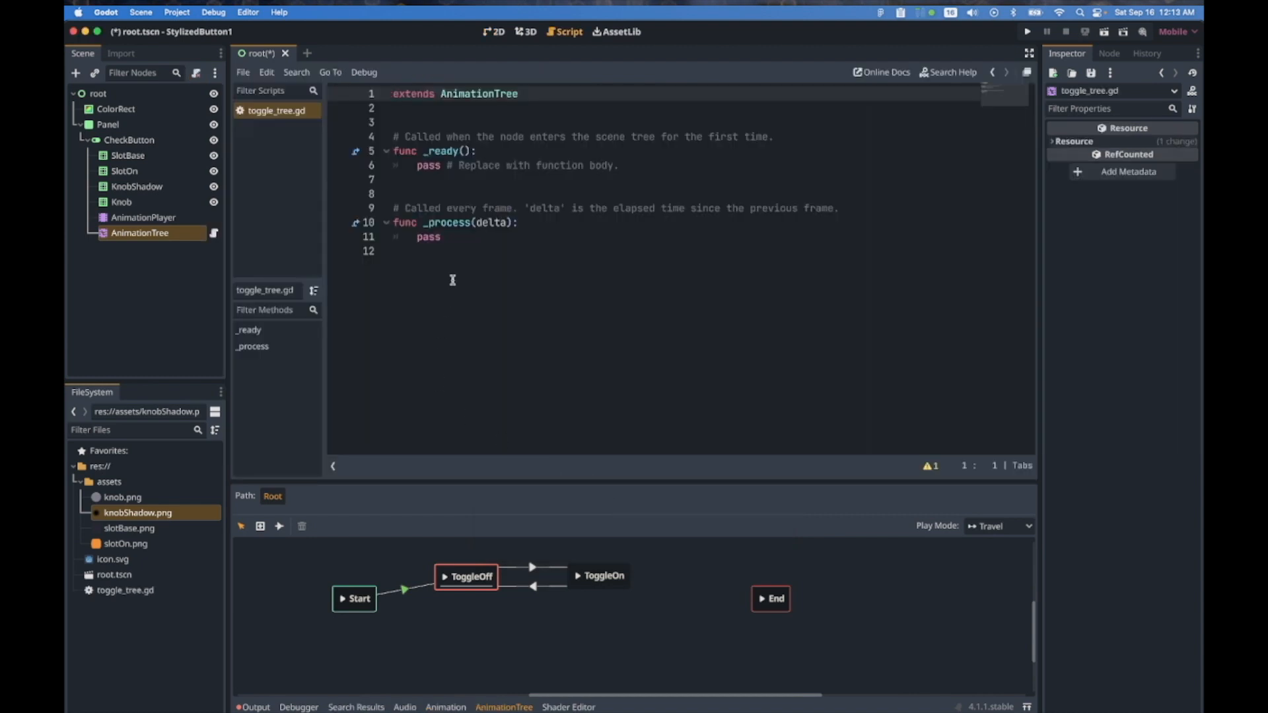
Delete the template _ready and _process functions from toggle_tree.gd and save the scene
{"action": "left_click_drag", "start_coordinate": [446, 267], "coordinate": [338, 139]}
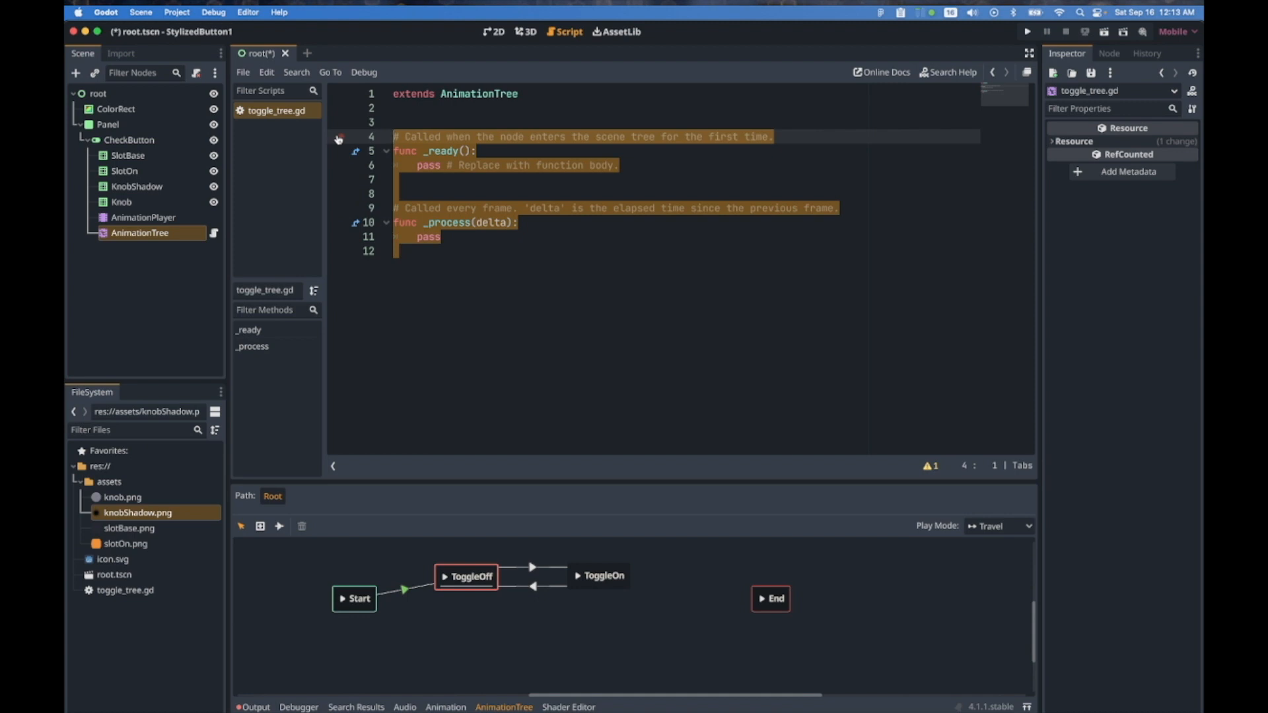
{"action": "key", "text": "BackSpace"}
{"action": "key", "text": "super+s"}
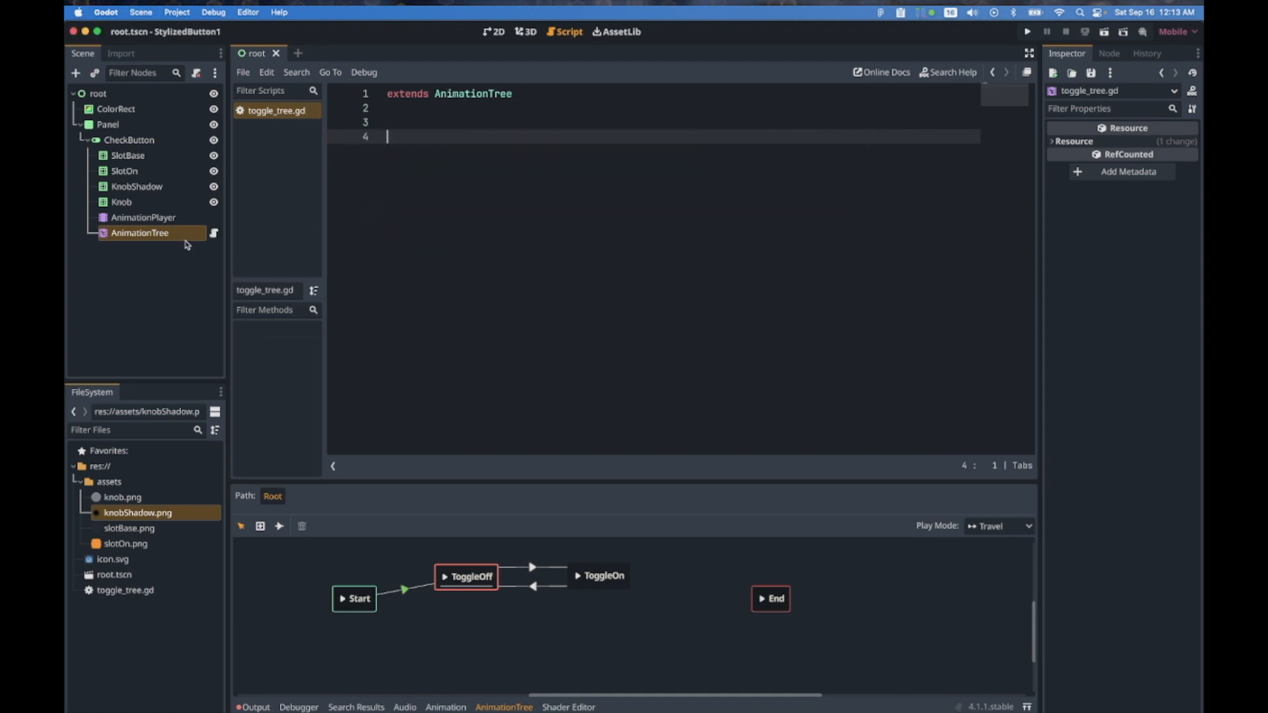
Rename the CheckButton node to ToggleButton and return to the script
{"action": "left_click", "coordinate": [142, 140]}
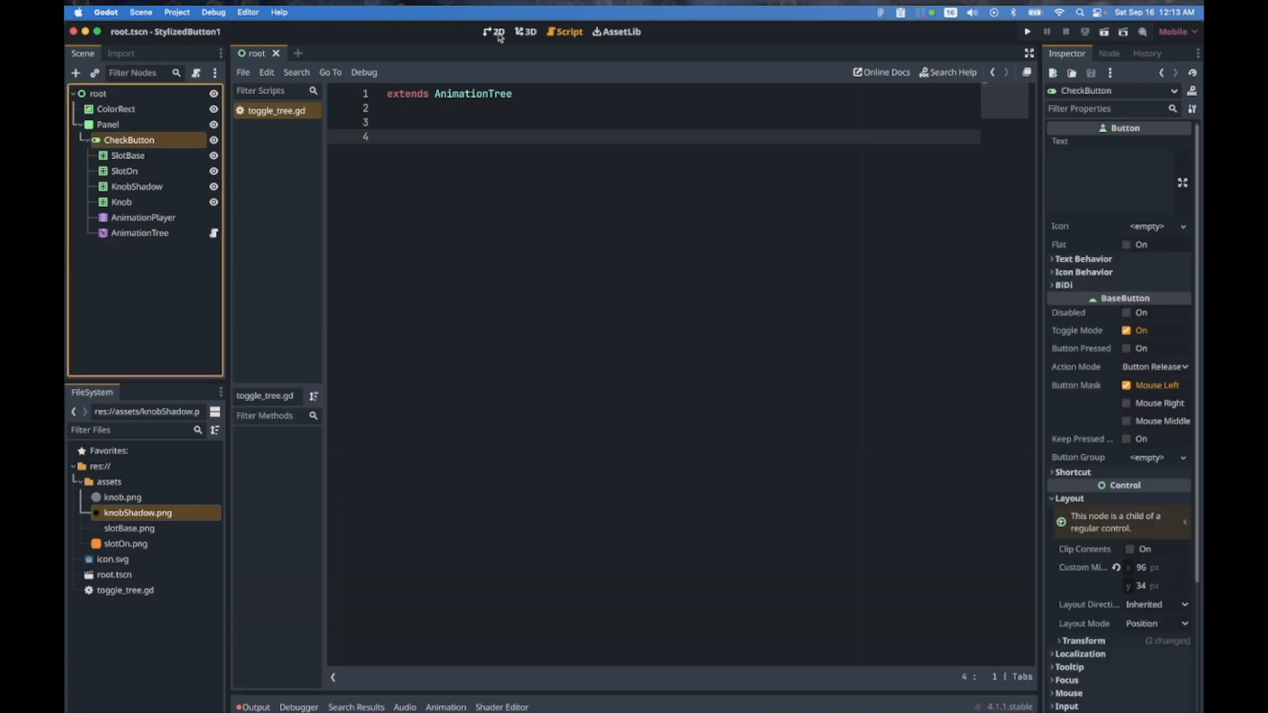
{"action": "double_click", "coordinate": [129, 140]}
{"action": "type", "text": "ToggleBu"}
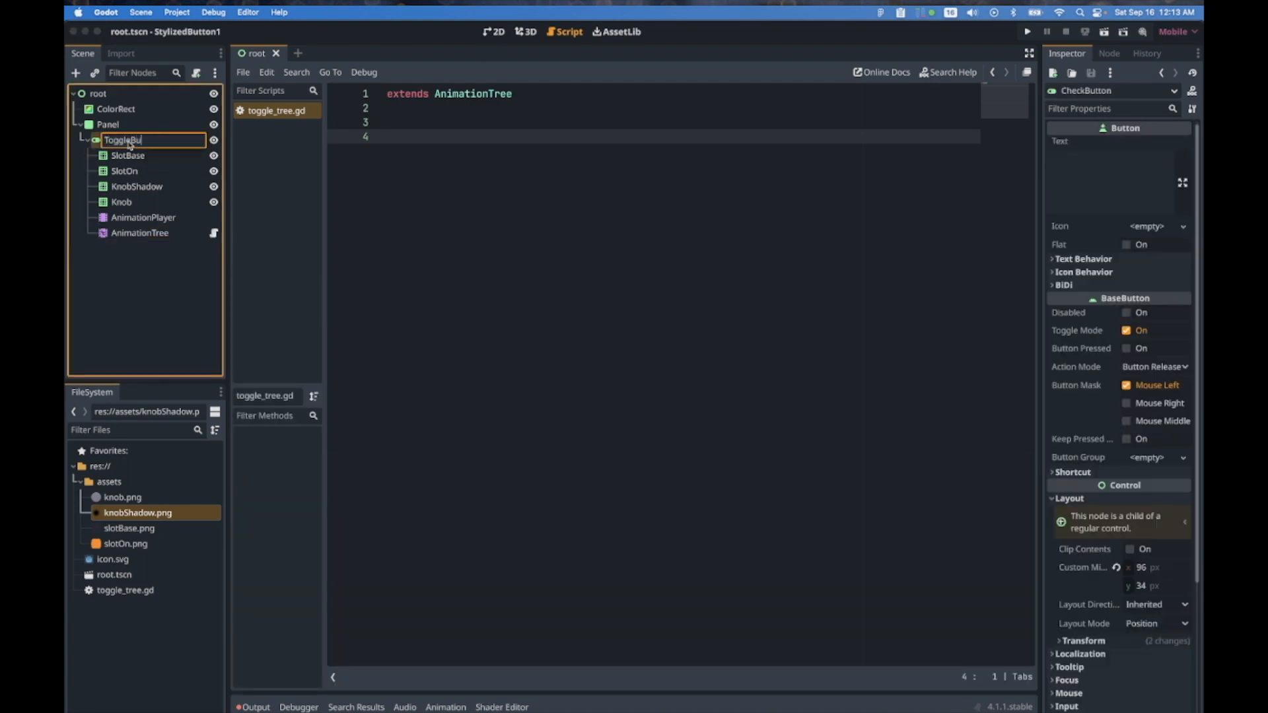
{"action": "type", "text": "tton"}
{"action": "key", "text": "Return"}
{"action": "left_click", "coordinate": [567, 35]}
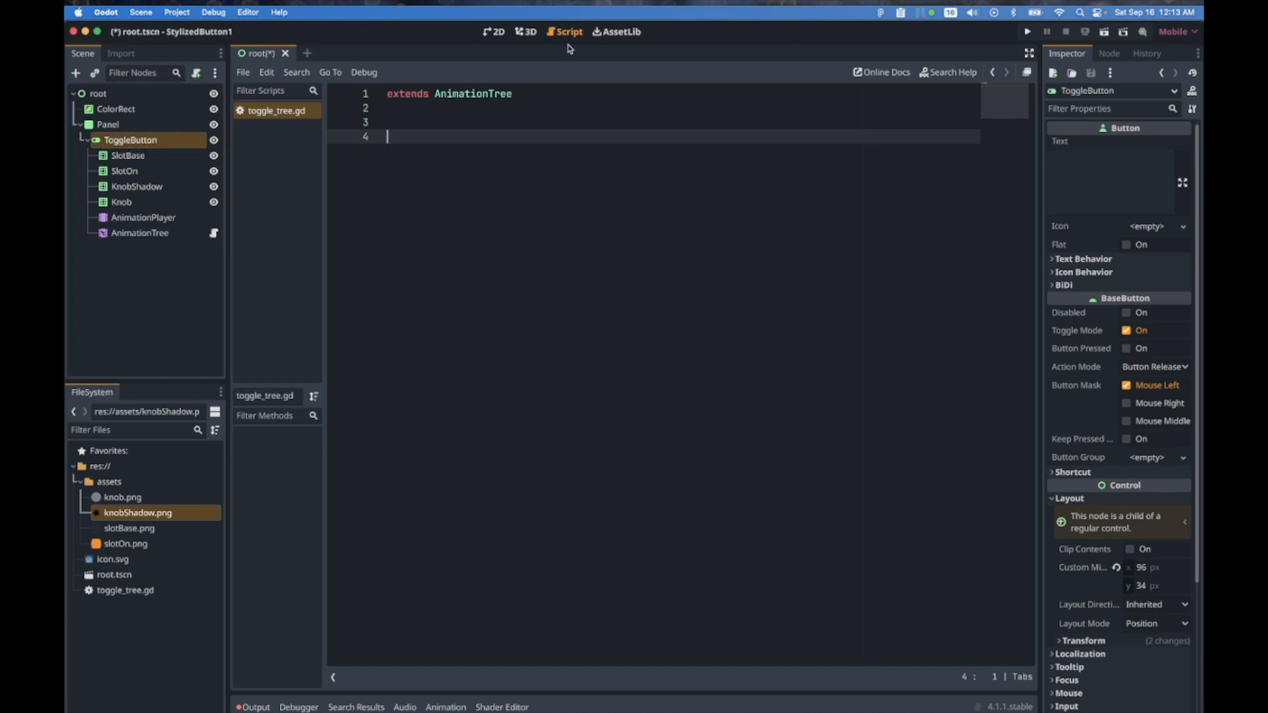
Connect ToggleButton's toggled signal to the AnimationTree script with the receiver method _on_toggle_button_toggled
{"action": "left_click", "coordinate": [1109, 53]}
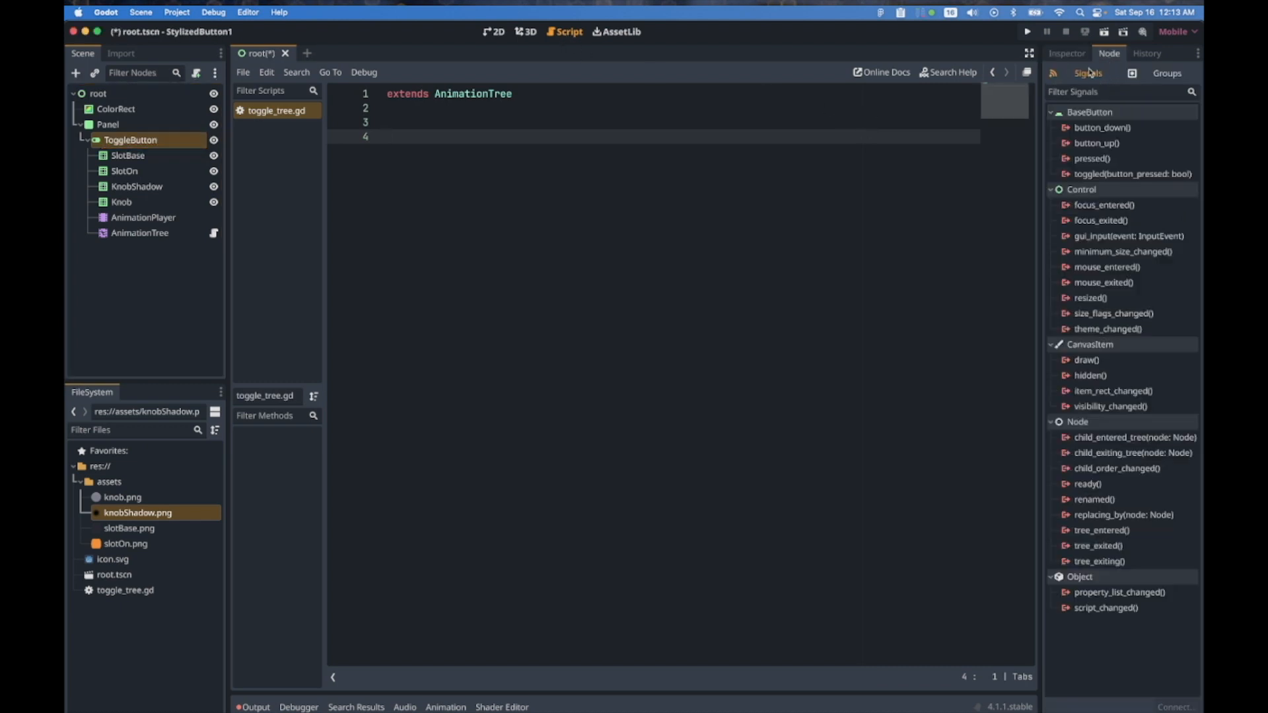
{"action": "double_click", "coordinate": [1097, 175]}
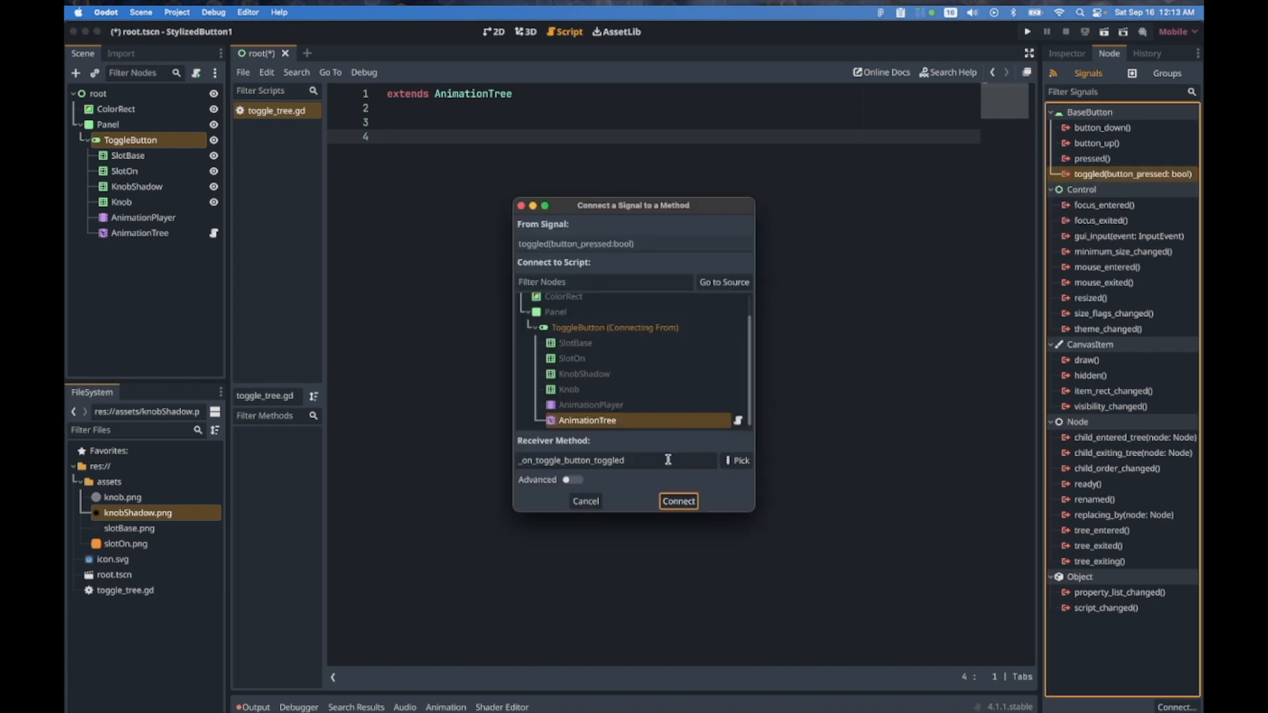
{"action": "left_click", "coordinate": [689, 503]}
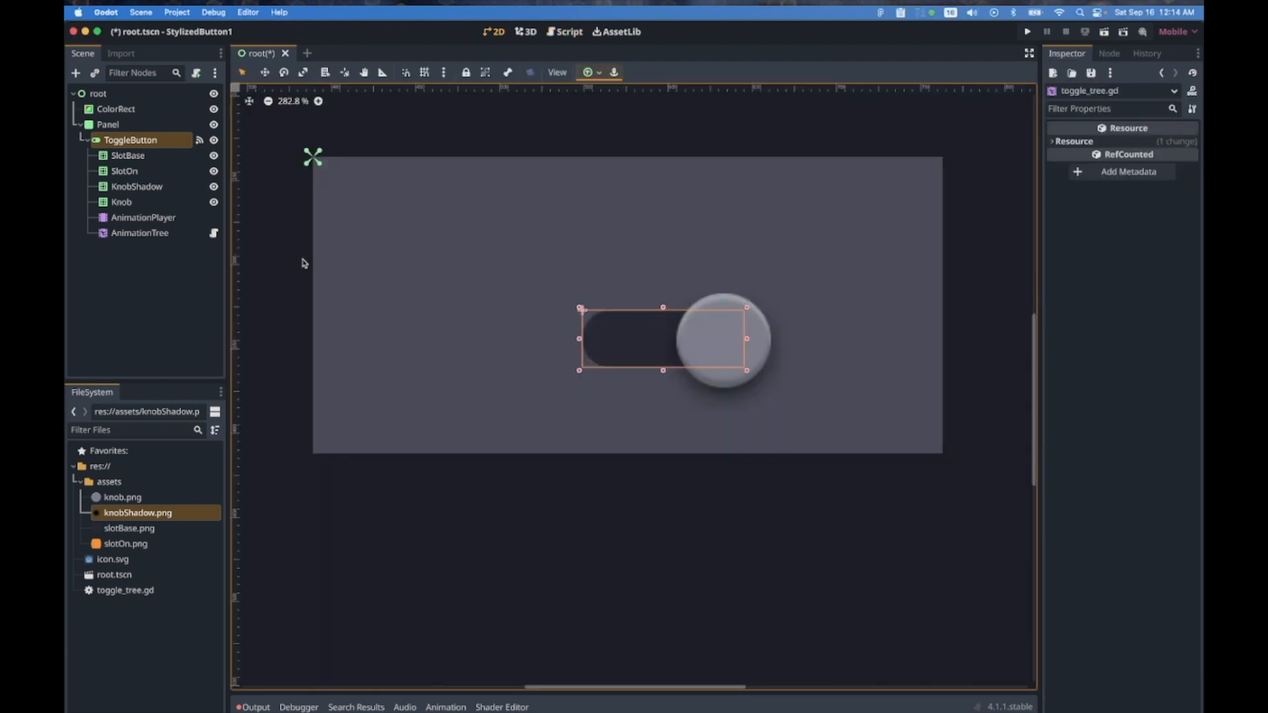
Copy the property path of the AnimationTree's Playback parameter
{"action": "left_click", "coordinate": [168, 234]}
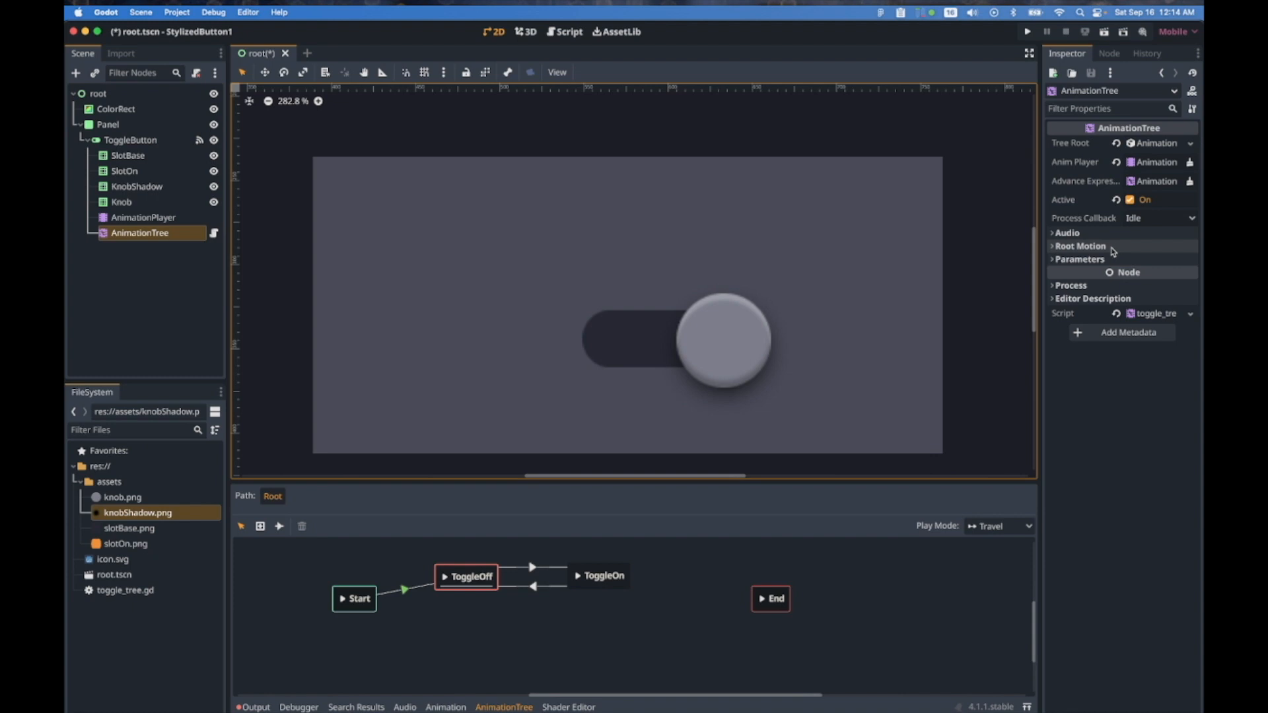
{"action": "left_click", "coordinate": [1059, 261]}
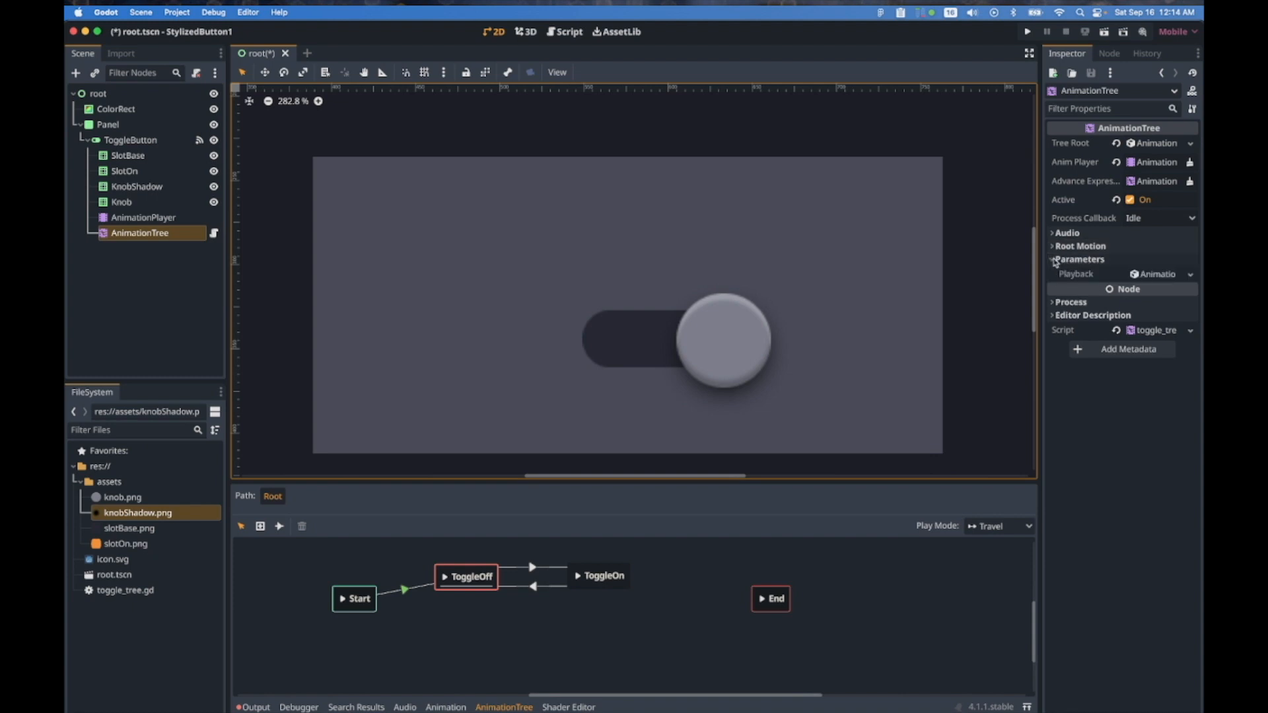
{"action": "right_click", "coordinate": [1084, 277]}
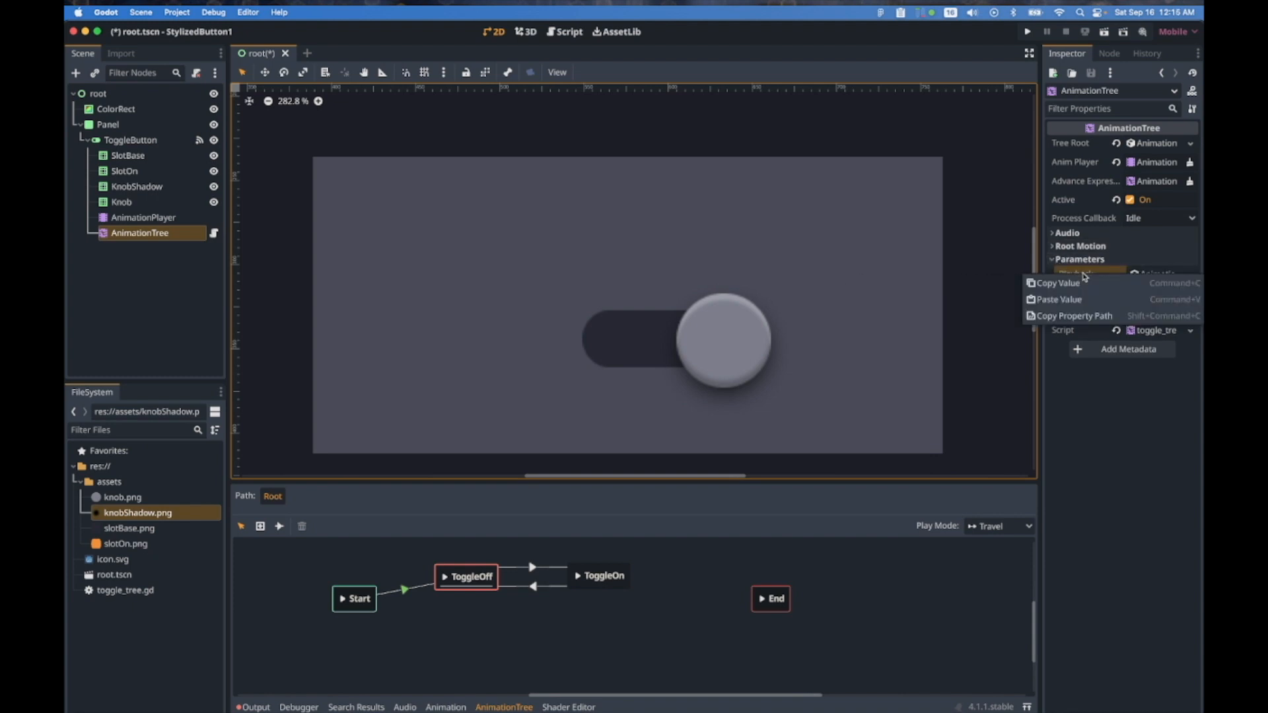
{"action": "left_click", "coordinate": [1088, 317]}
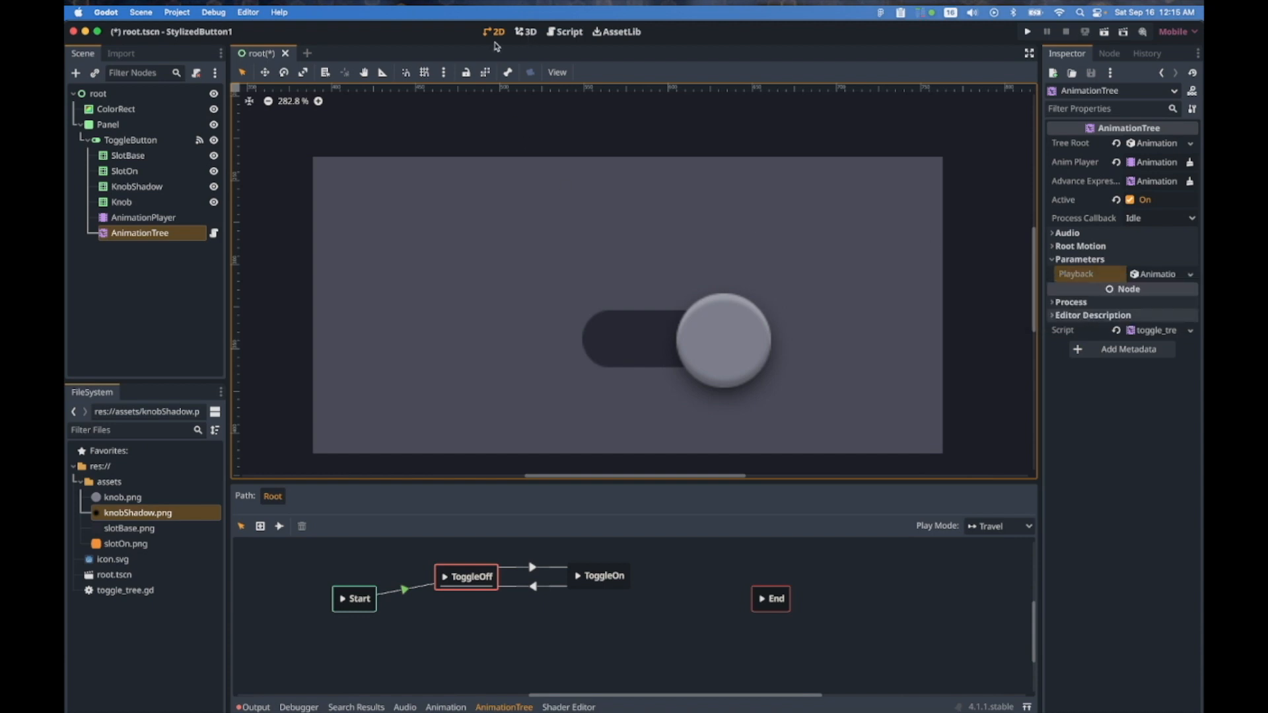
{"action": "left_click", "coordinate": [565, 32]}
{"action": "left_click", "coordinate": [478, 124]}
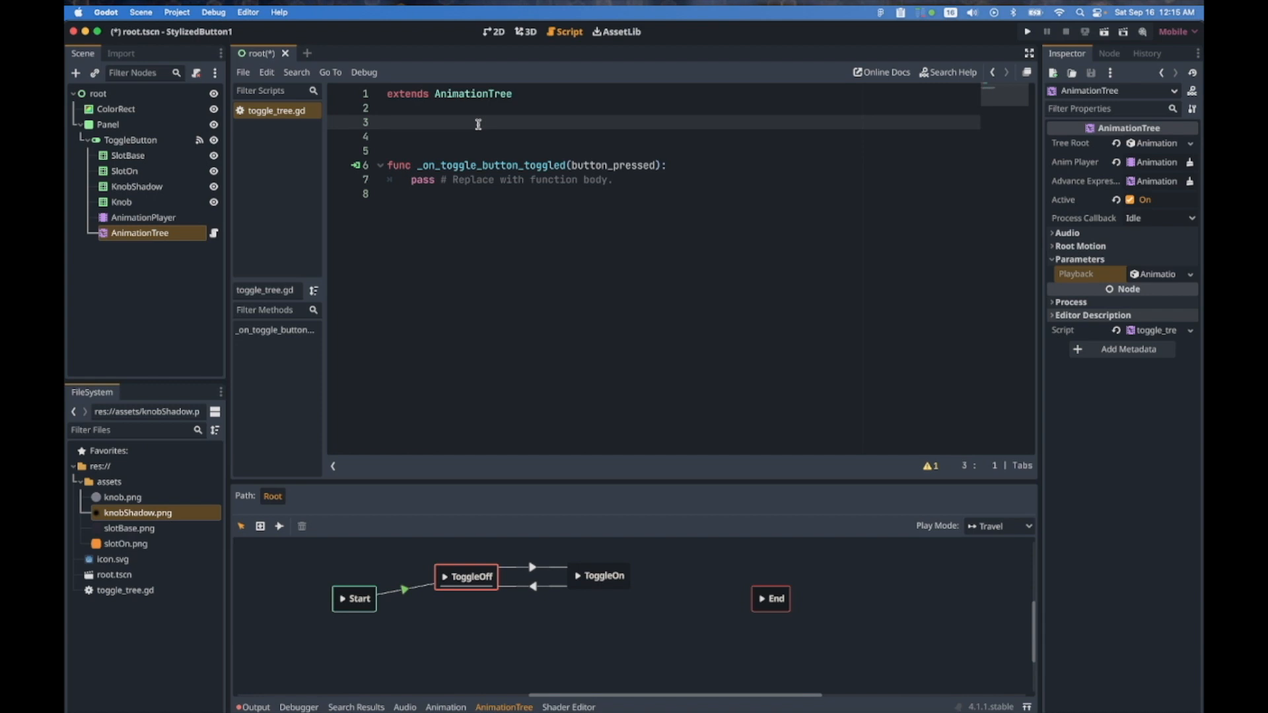
{"action": "type", "text": "@onready var animation_tree = "}
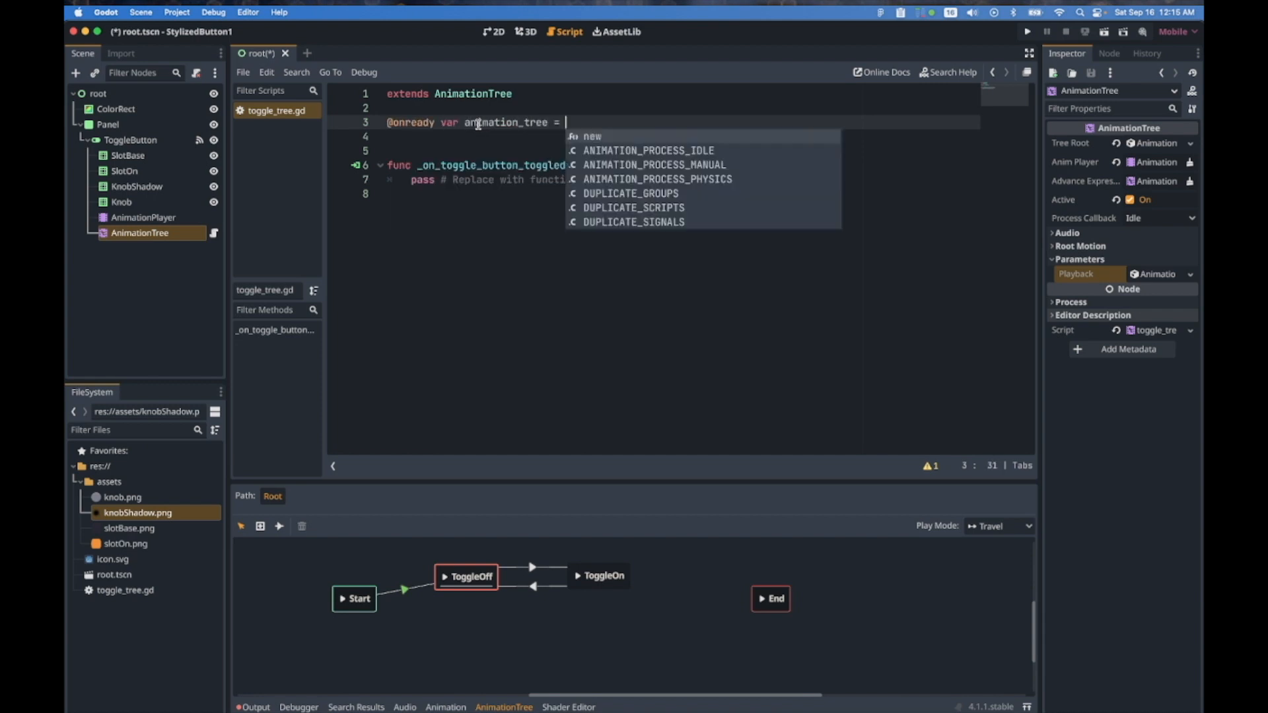
{"action": "type", "text": "self"}
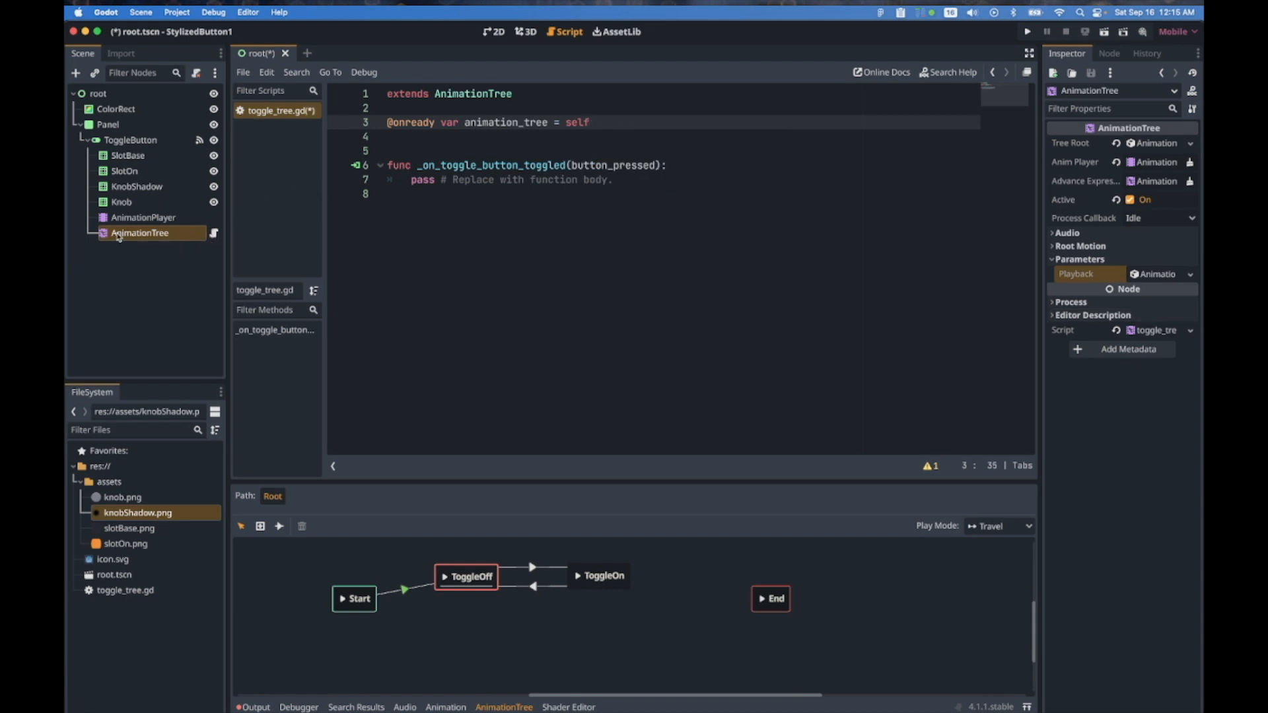
Replace the placeholder body of _on_toggle_button_toggled with the condition "if button_pressed:"
{"action": "left_click_drag", "start_coordinate": [613, 180], "coordinate": [411, 180]}
{"action": "type", "text": "if button_pressed:"}
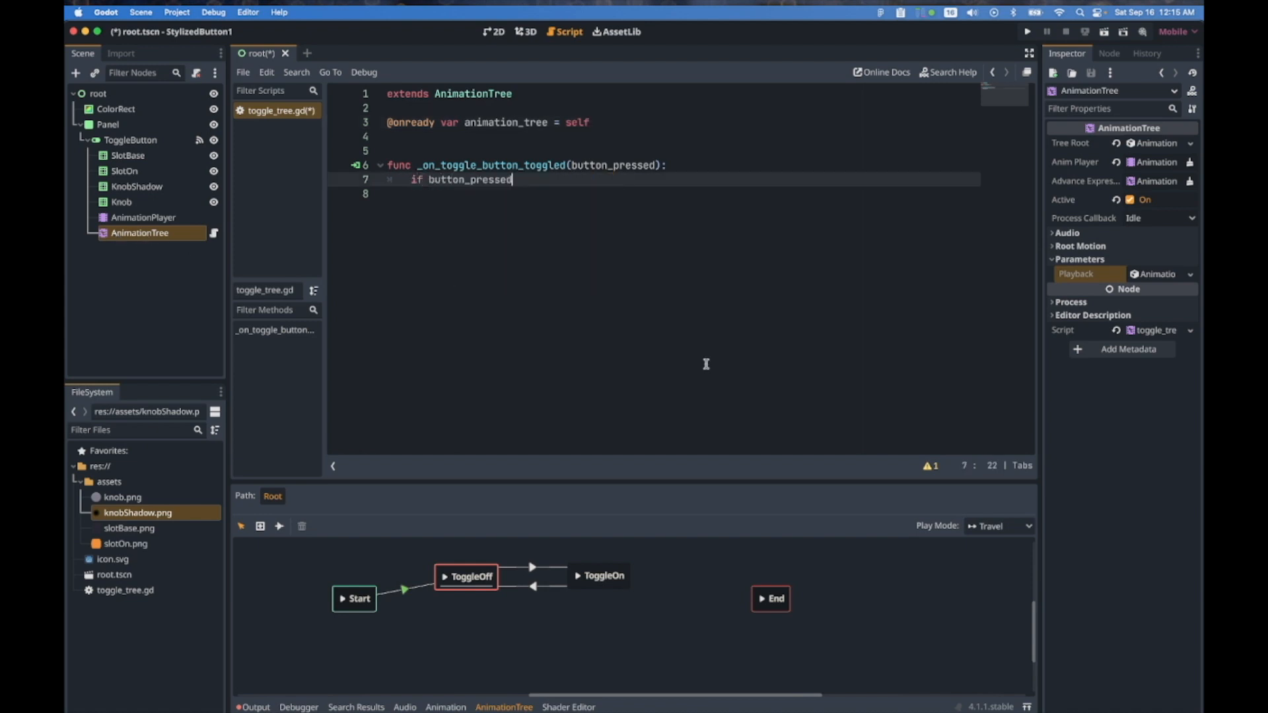
{"action": "key", "text": "Return"}
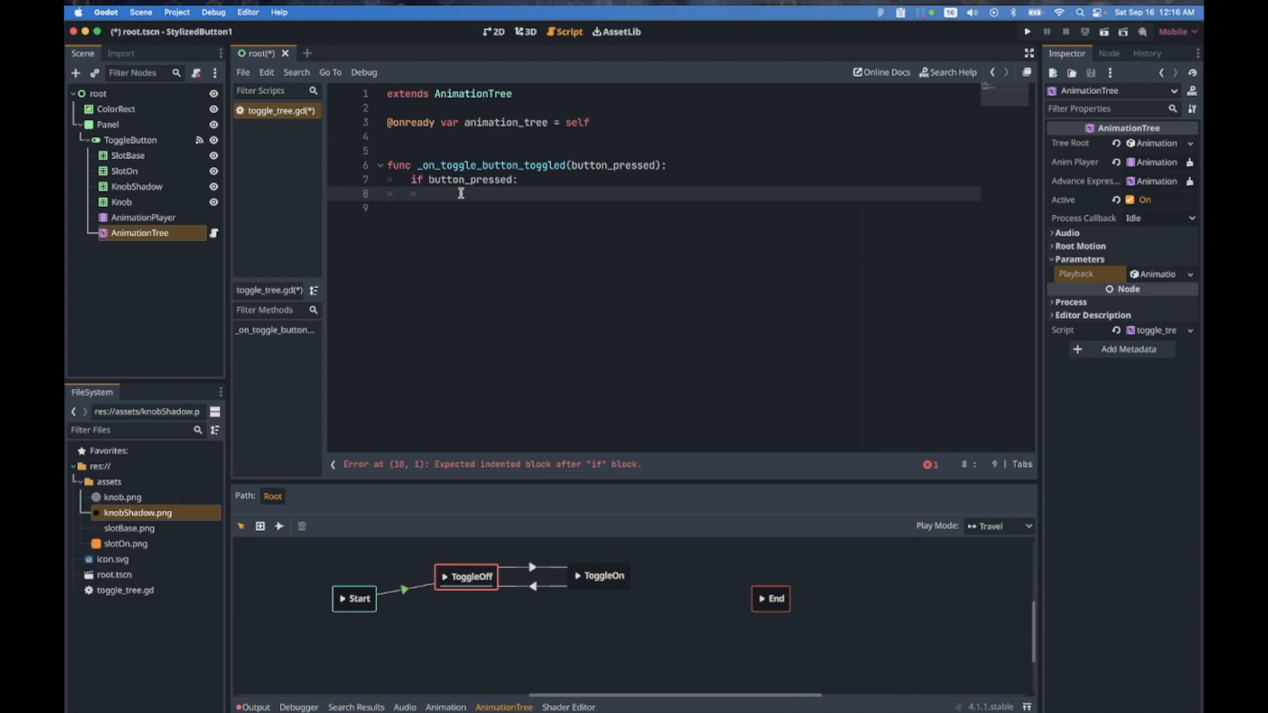
Write animation_tree["parameters/playback"].start("ToggleOn") as the body of the button_pressed condition
{"action": "type", "text": "animation_tree["}
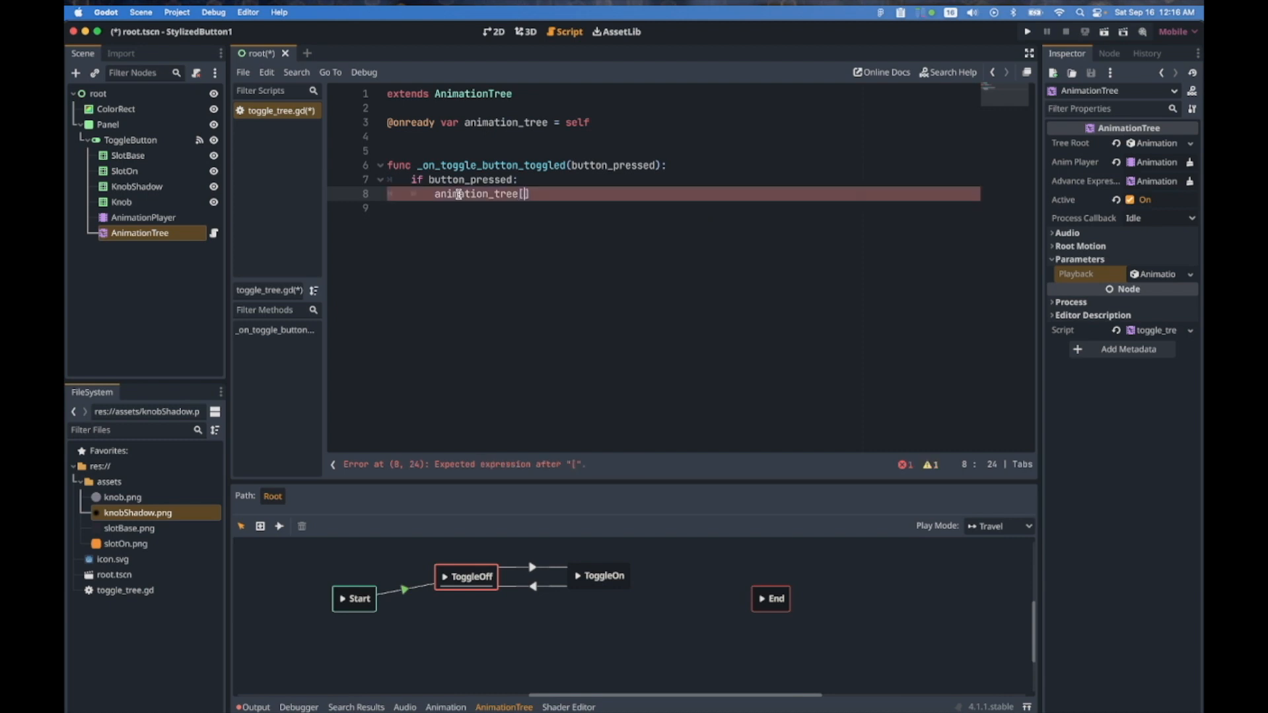
{"action": "type", "text": "\""}
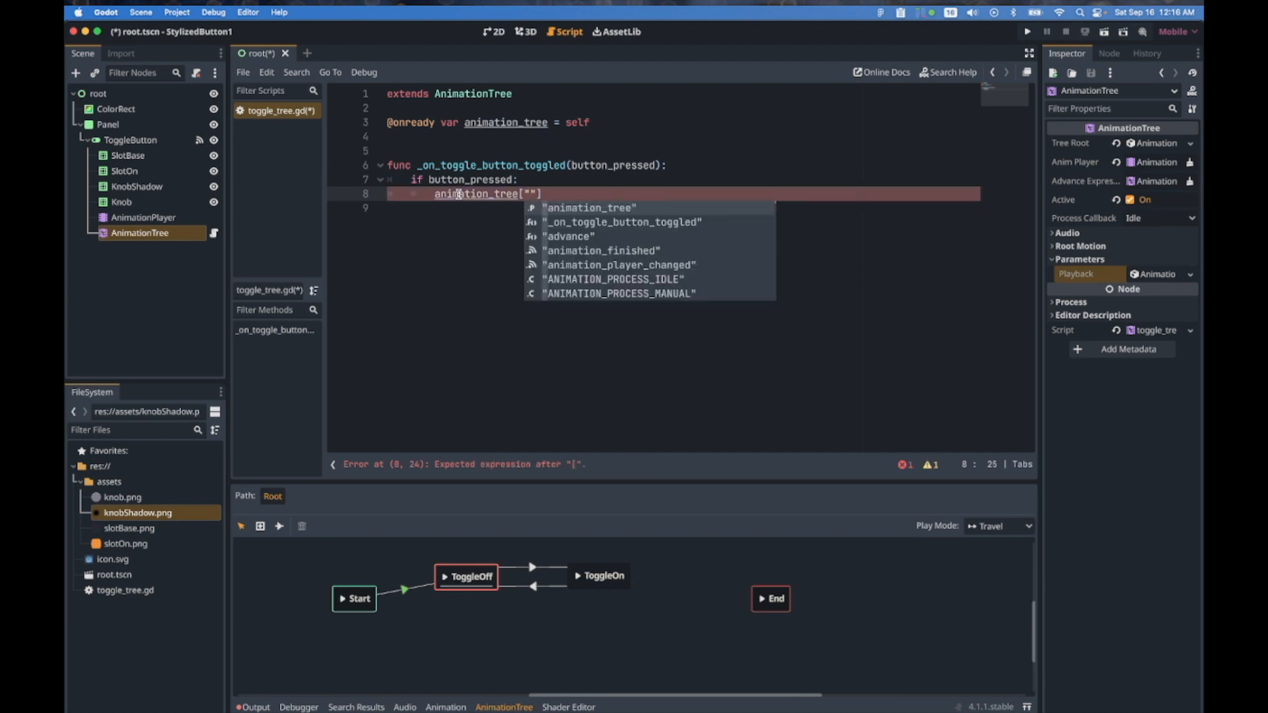
{"action": "key", "text": "Return"}
{"action": "type", "text": "]"}
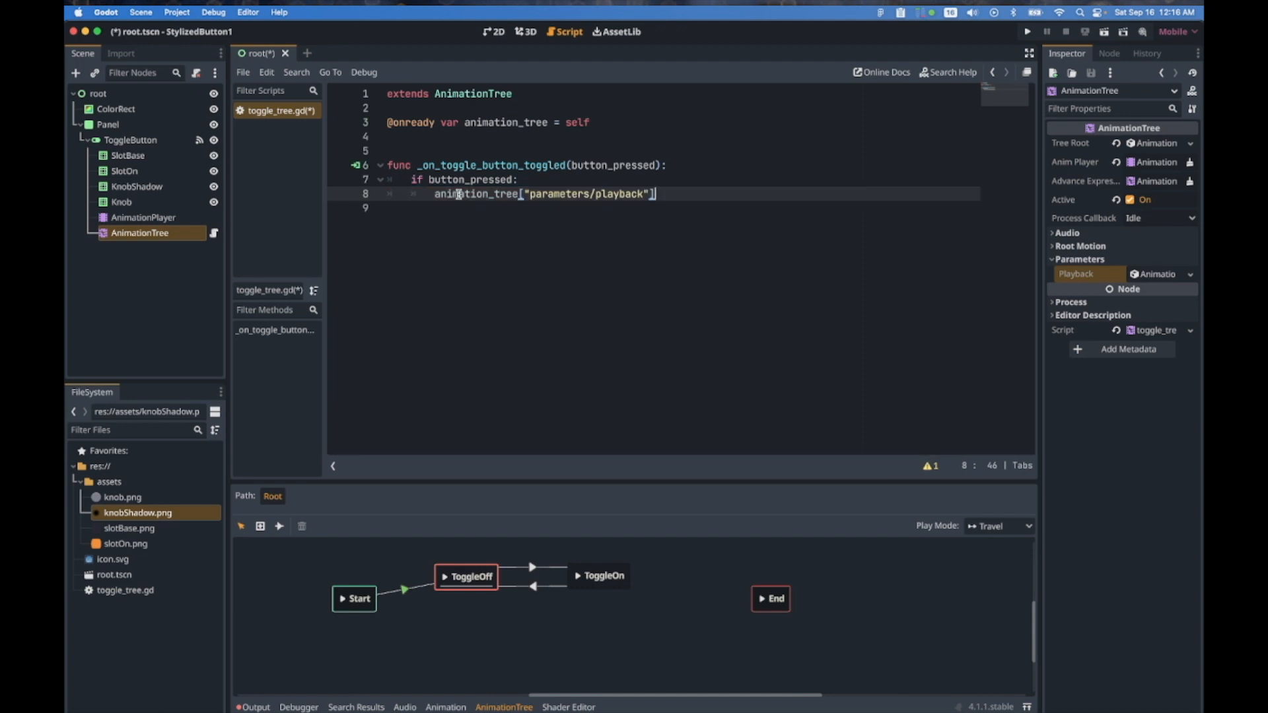
{"action": "type", "text": ".start"}
{"action": "type", "text": "(\"Toggle"}
{"action": "type", "text": "On"}
{"action": "key", "text": "End"}
Add an else branch that calls animation_tree["parameters/playback"].travel("ToggleOff")
{"action": "key", "text": "Return"}
{"action": "key", "text": "BackSpace"}
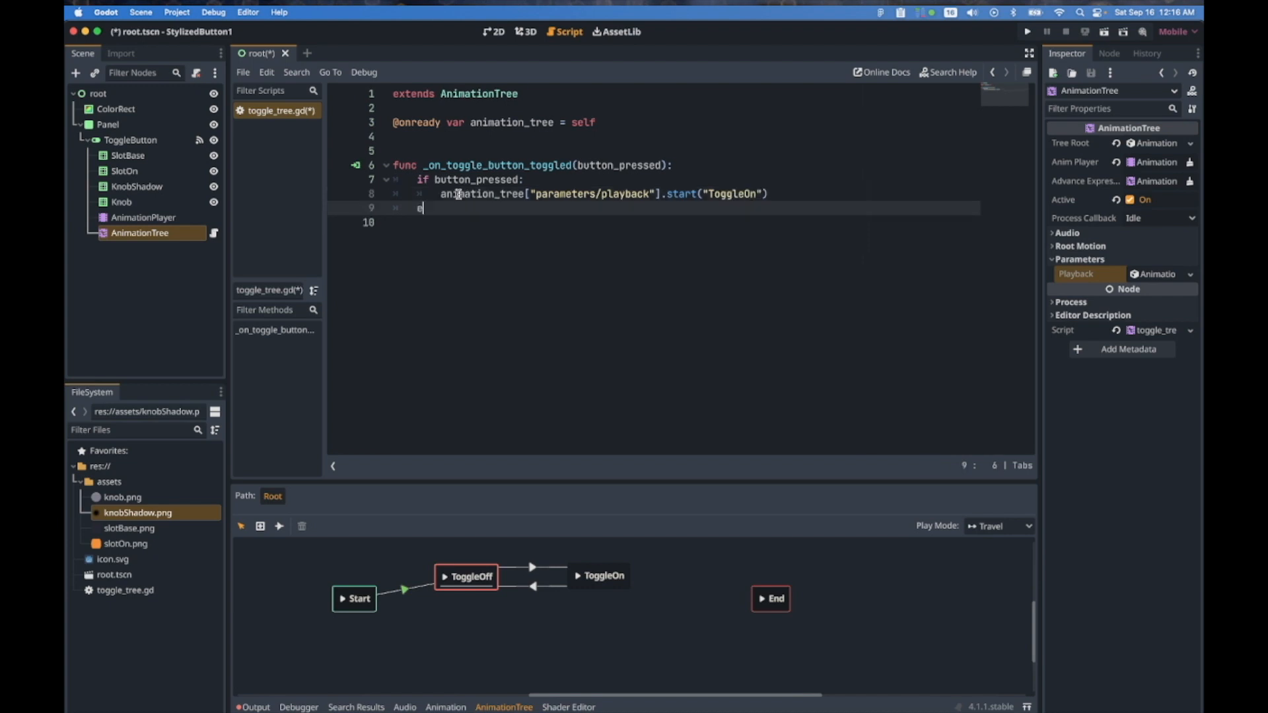
{"action": "type", "text": "else:"}
{"action": "key", "text": "Return"}
{"action": "type", "text": "anim"}
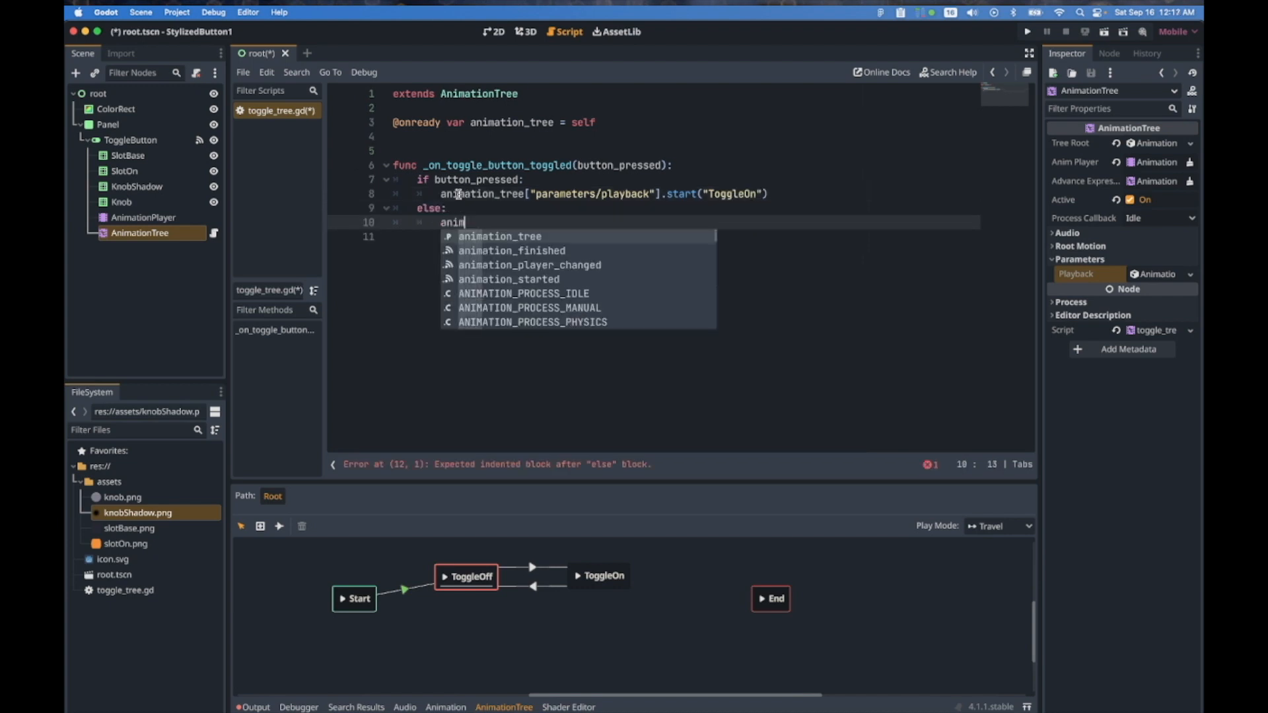
{"action": "type", "text": "ation_tree[\"parameters/playback\""}
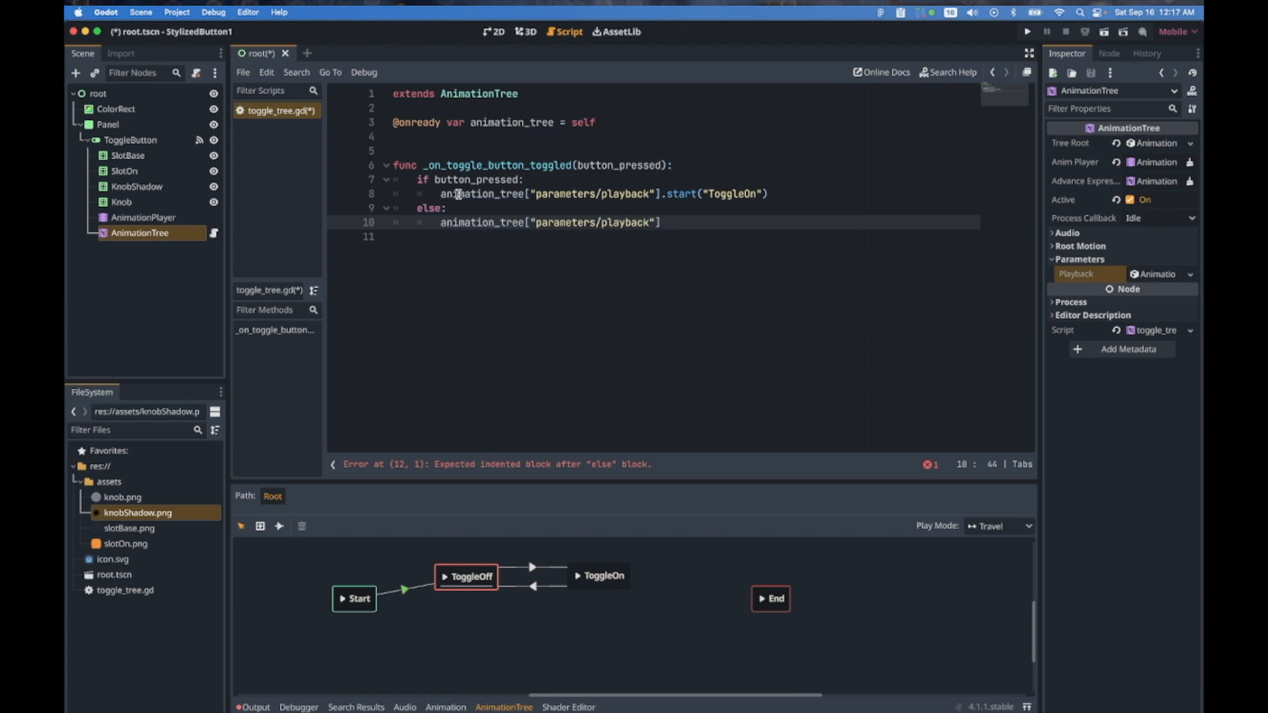
{"action": "type", "text": "].t"}
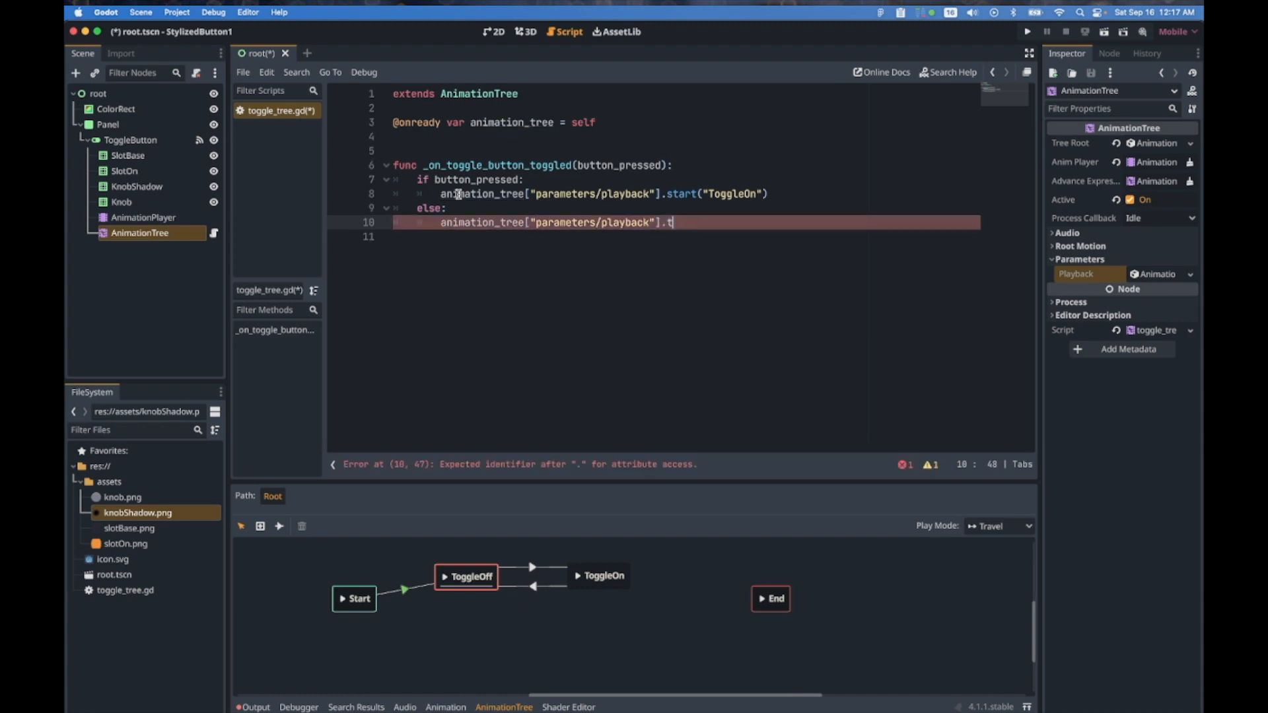
{"action": "type", "text": "ravel(\"ToggleOff"}
Run the project with the current scene as its main scene, toggle the button several times and close the running window
{"action": "left_click", "coordinate": [1028, 33]}
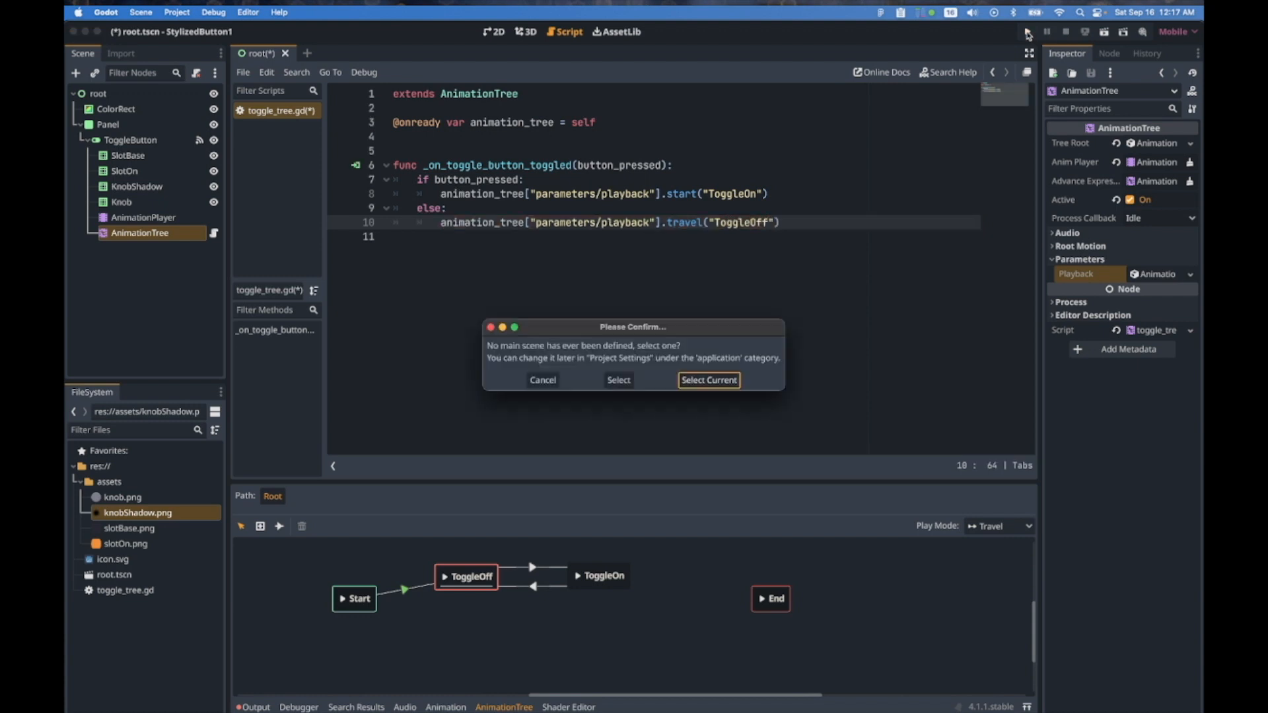
{"action": "left_click", "coordinate": [710, 380]}
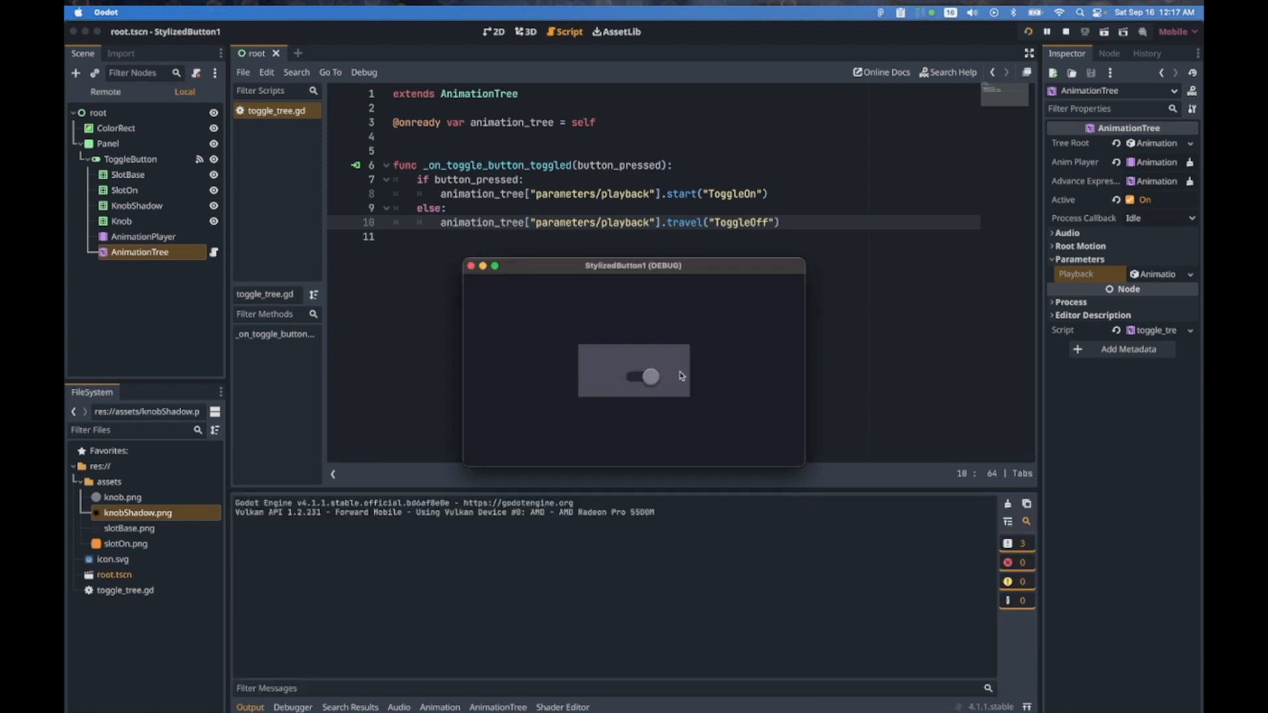
{"action": "left_click", "coordinate": [643, 380]}
{"action": "left_click", "coordinate": [641, 383]}
{"action": "left_click", "coordinate": [635, 381]}
{"action": "left_click", "coordinate": [634, 380]}
{"action": "left_click", "coordinate": [634, 381]}
{"action": "left_click", "coordinate": [471, 267]}
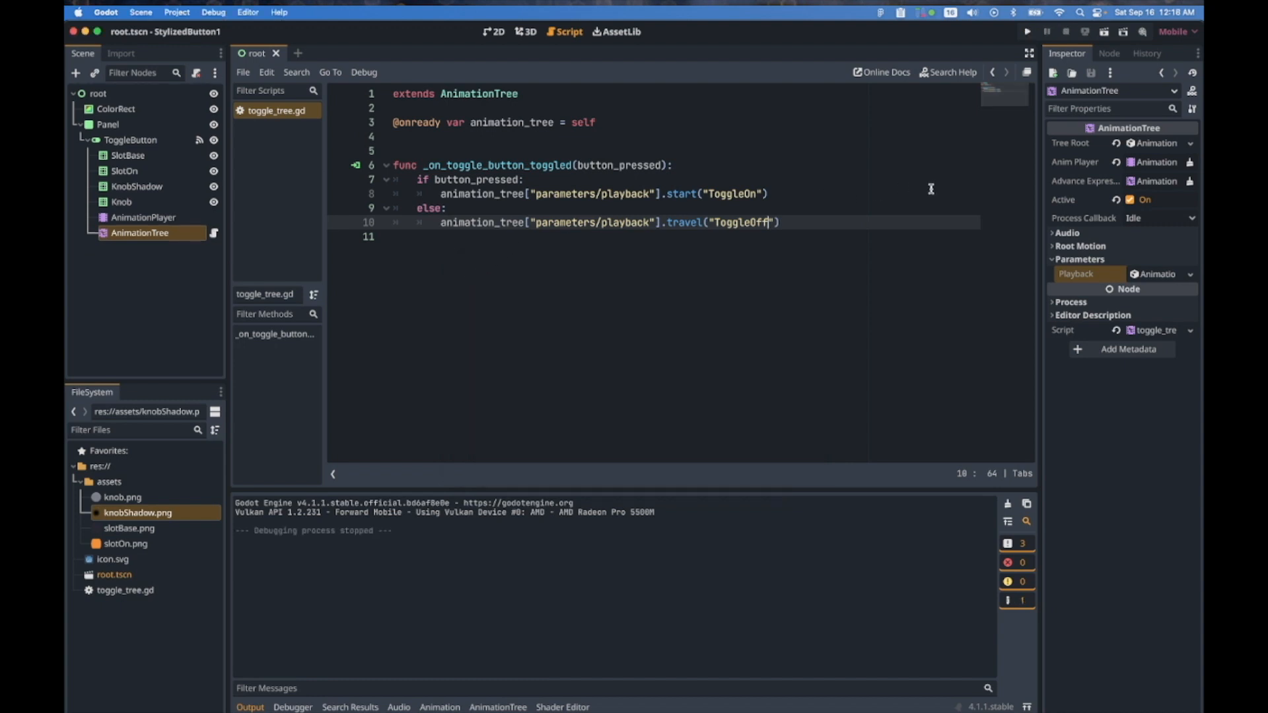
Turn off the AnimationTree's Active property, then test-run the project and close the running window
{"action": "left_click", "coordinate": [1131, 200]}
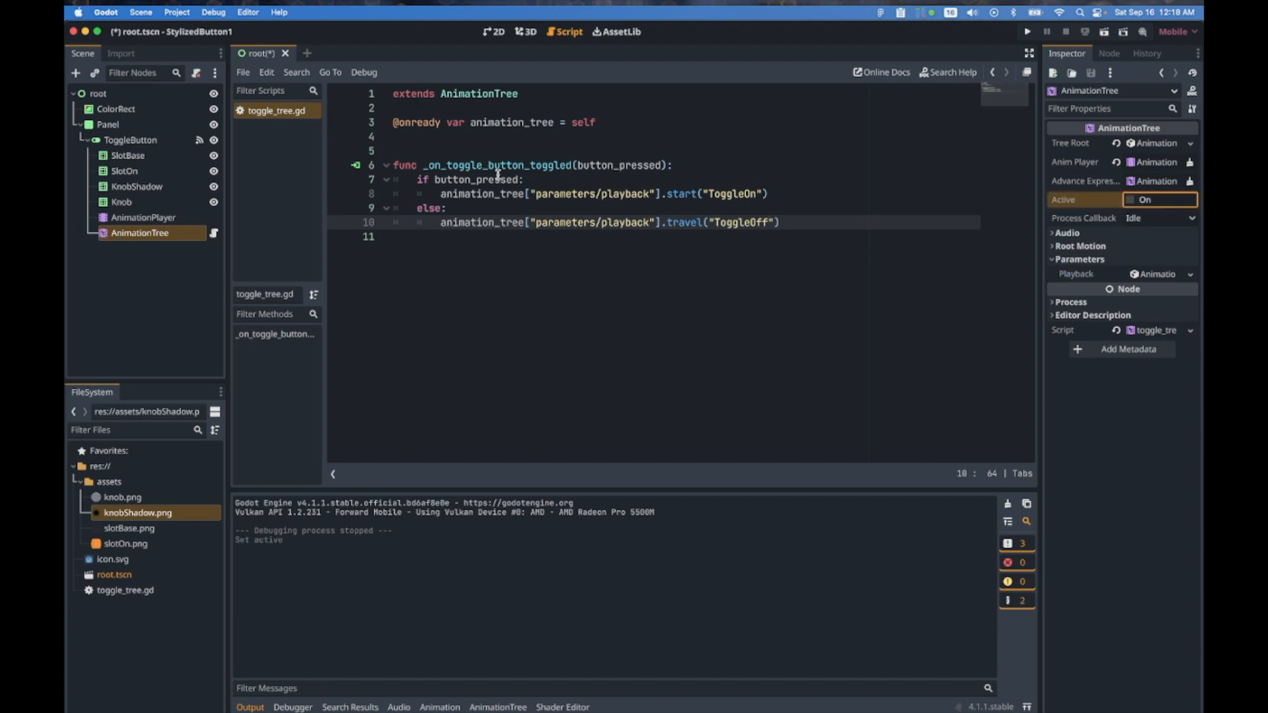
{"action": "left_click", "coordinate": [1027, 33]}
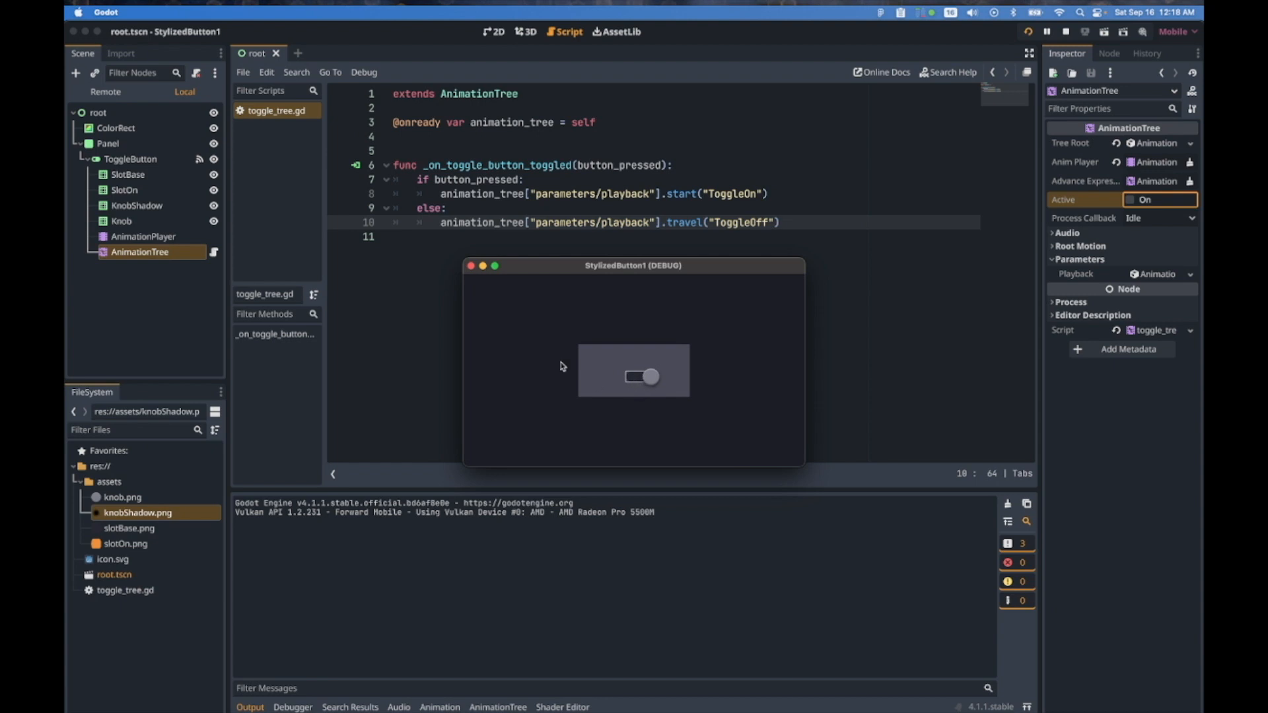
{"action": "left_click", "coordinate": [471, 266]}
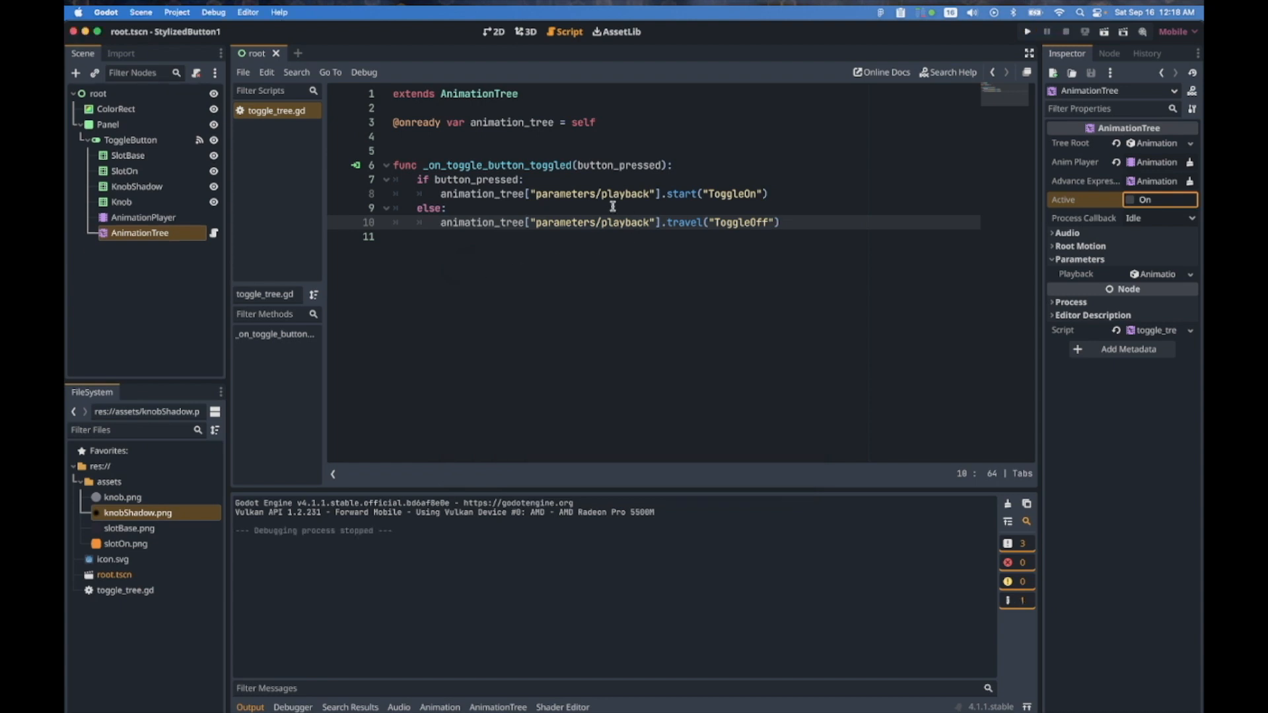
Add a _ready() function containing "active = true" above _on_toggle_button_toggled
{"action": "left_click", "coordinate": [497, 149]}
{"action": "key", "text": "Return"}
{"action": "key", "text": "Return"}
{"action": "key", "text": "Up"}
{"action": "type", "text": "func "}
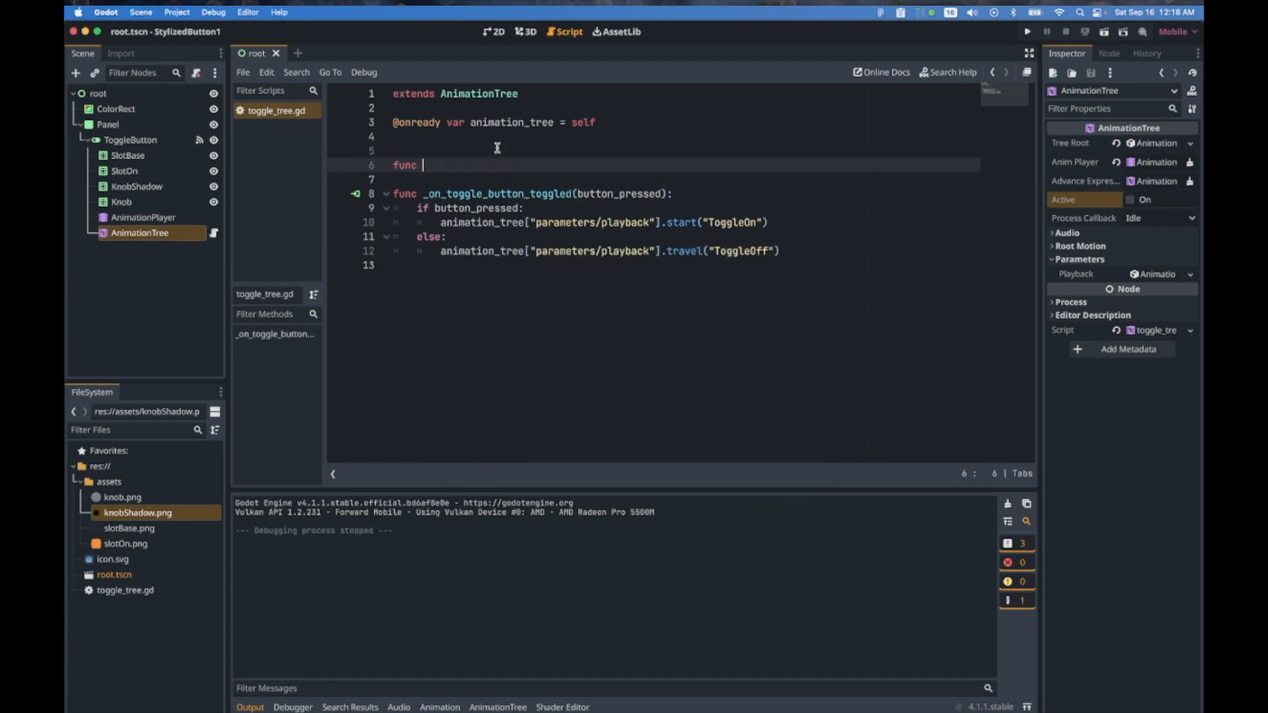
{"action": "type", "text": "_ready():"}
{"action": "key", "text": "Return"}
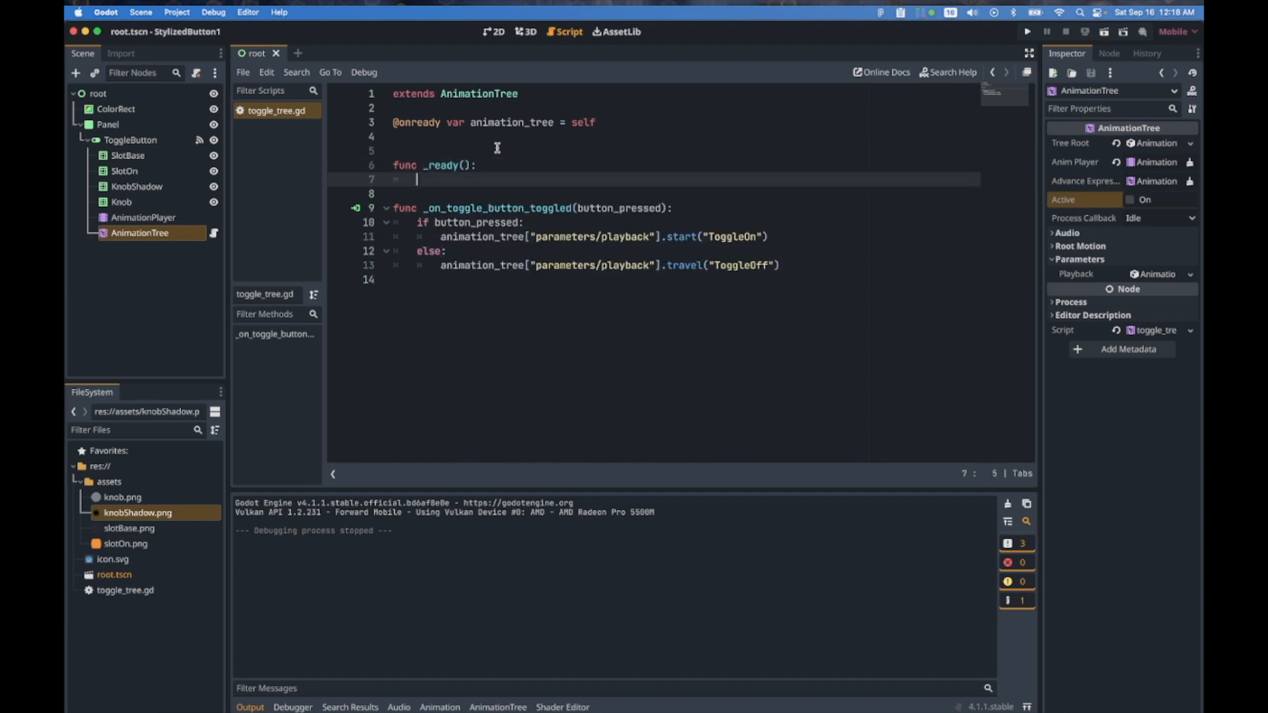
{"action": "type", "text": "active = true"}
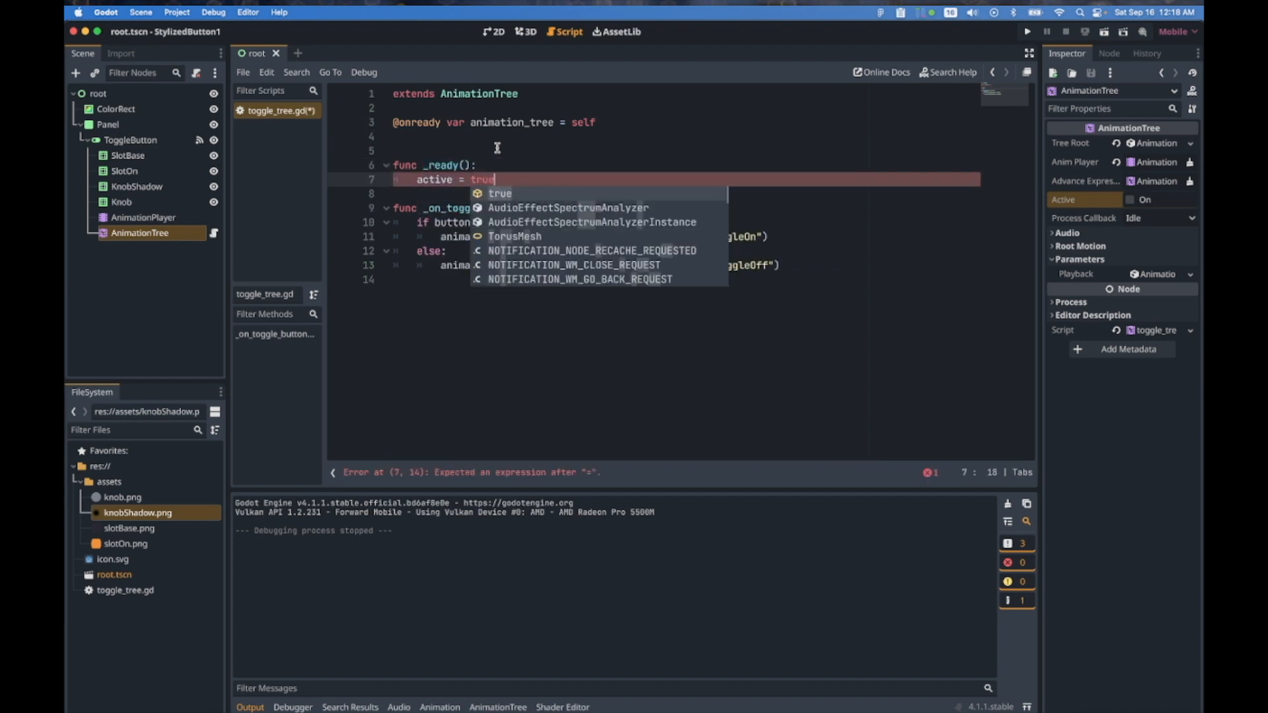
{"action": "key", "text": "Escape"}
Run the project again and toggle the button on and off to test the _ready() activation
{"action": "left_click", "coordinate": [1027, 32]}
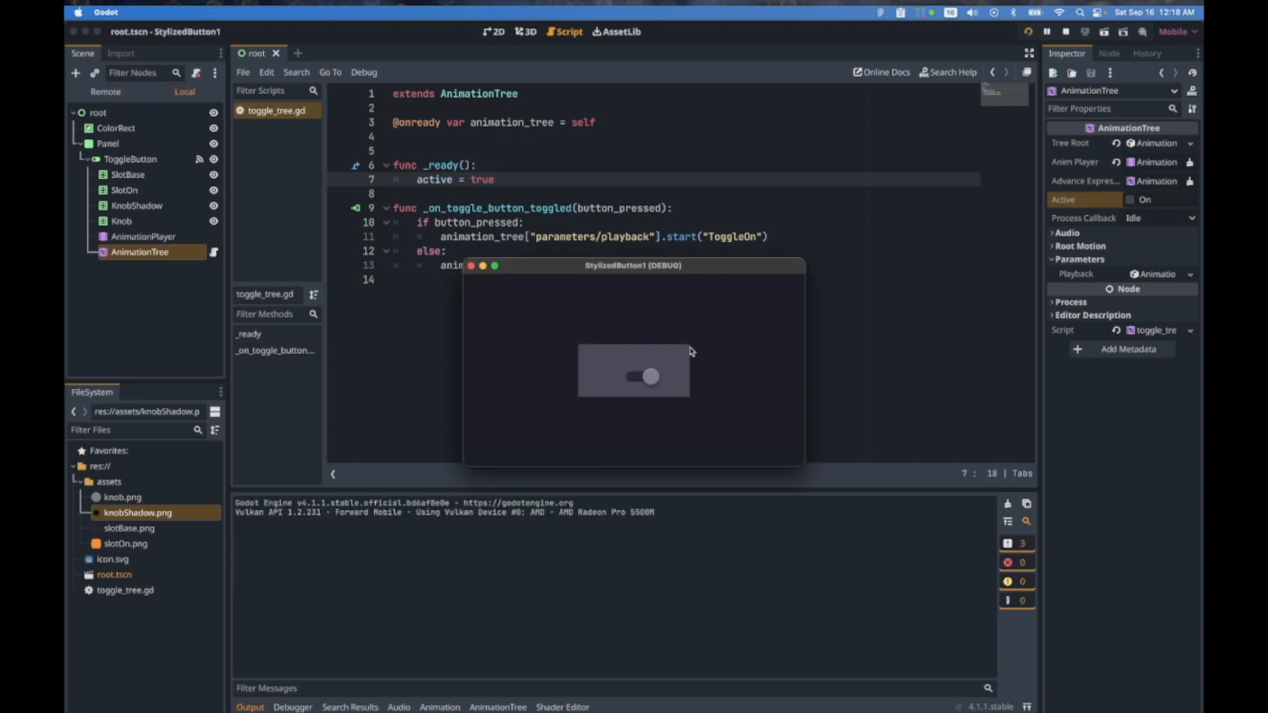
{"action": "left_click", "coordinate": [651, 378]}
{"action": "left_click", "coordinate": [650, 379]}
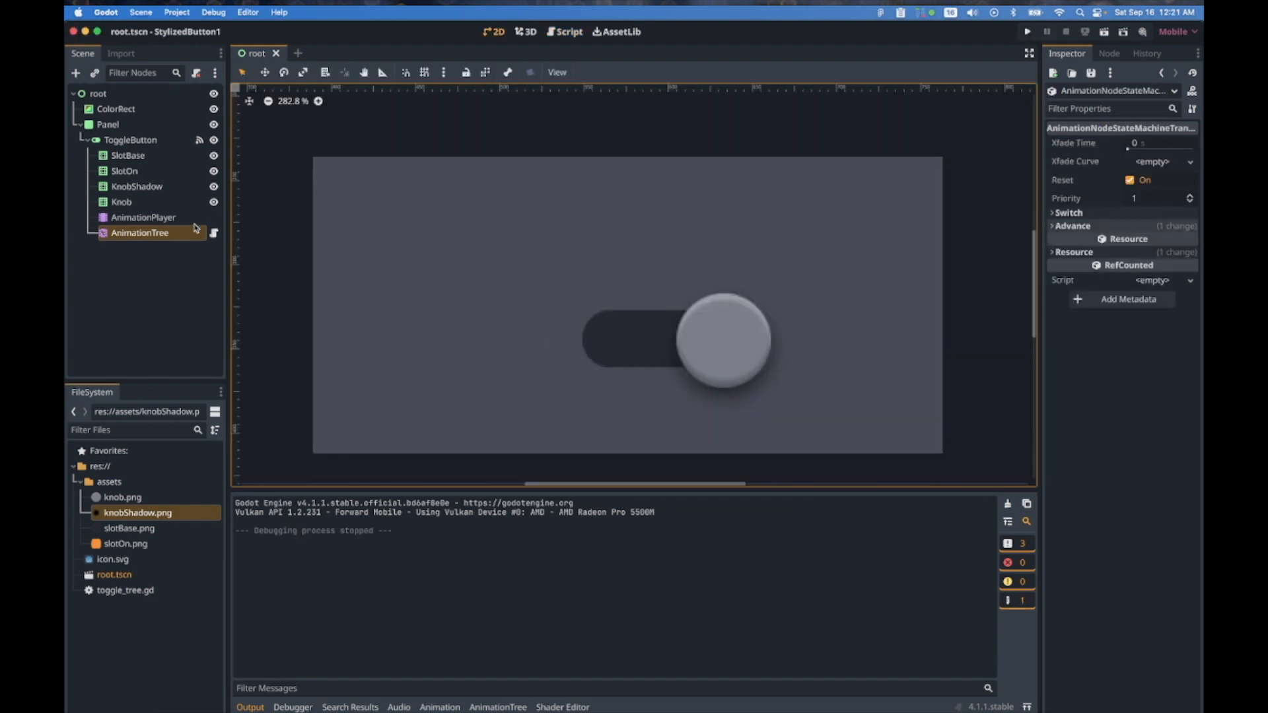
Delete the transition from Start to ToggleOff in the AnimationTree's state machine
{"action": "left_click", "coordinate": [168, 232]}
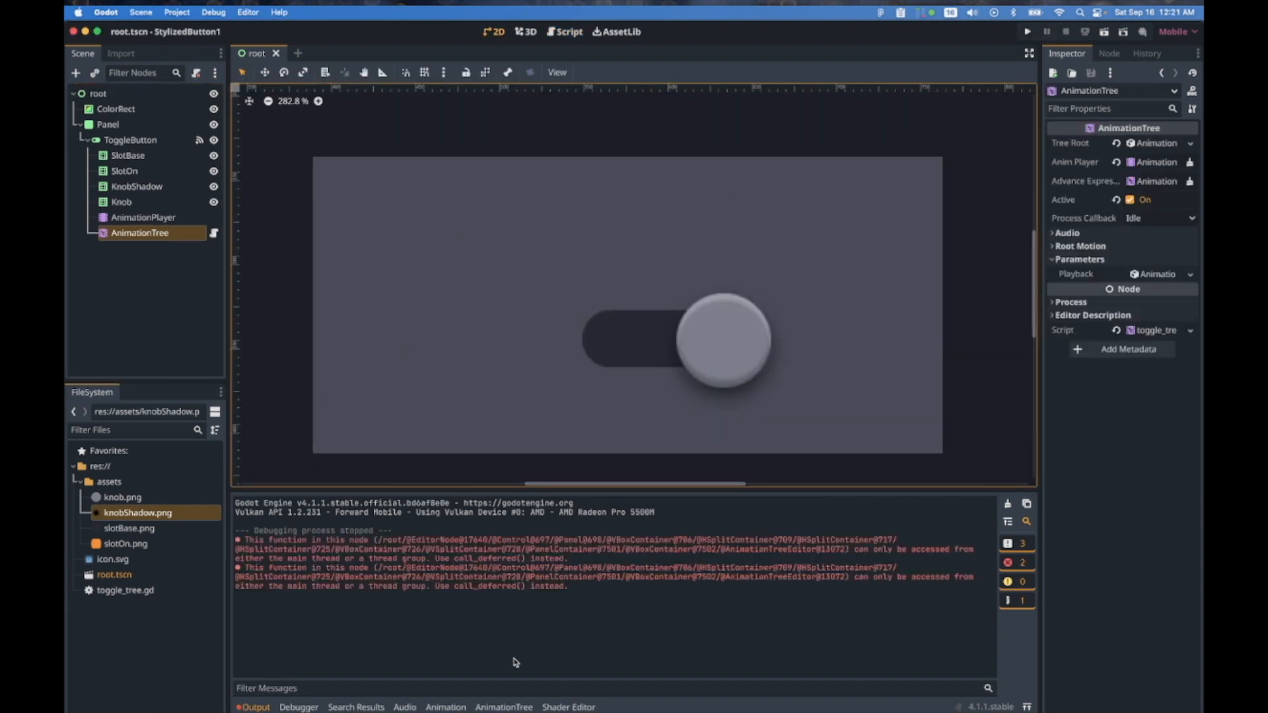
{"action": "left_click", "coordinate": [488, 708]}
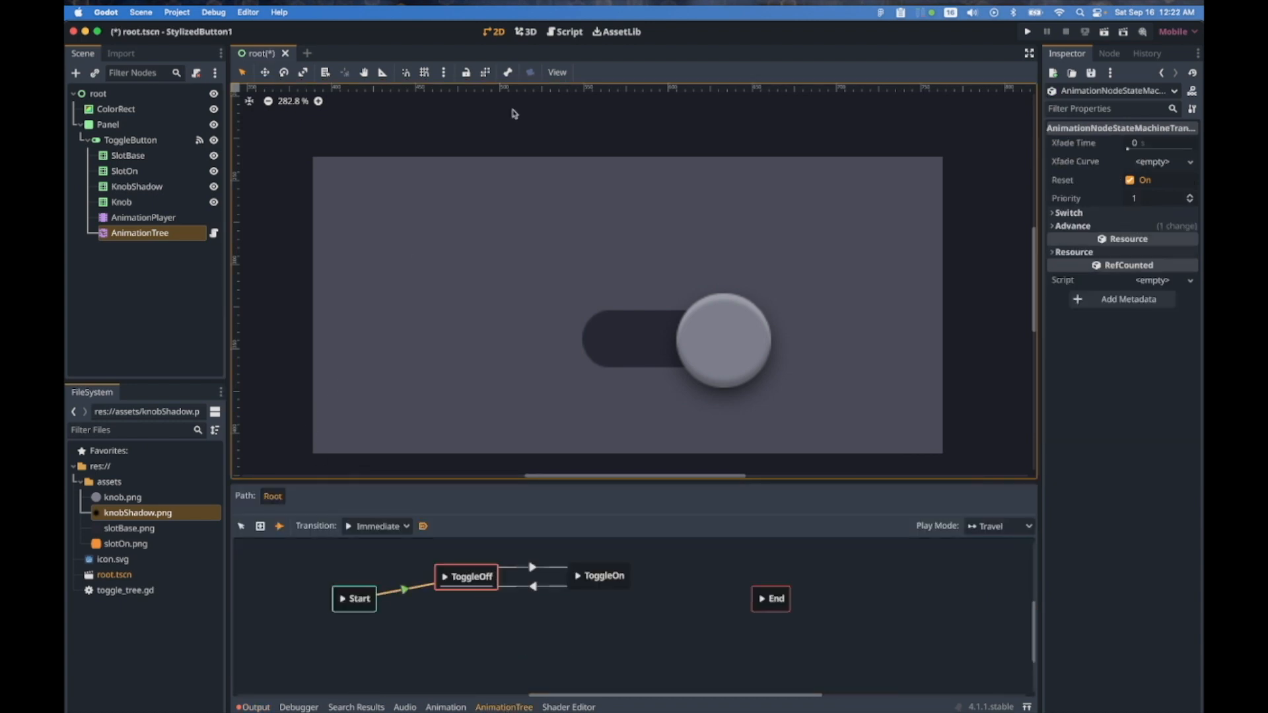
{"action": "left_click", "coordinate": [572, 33]}
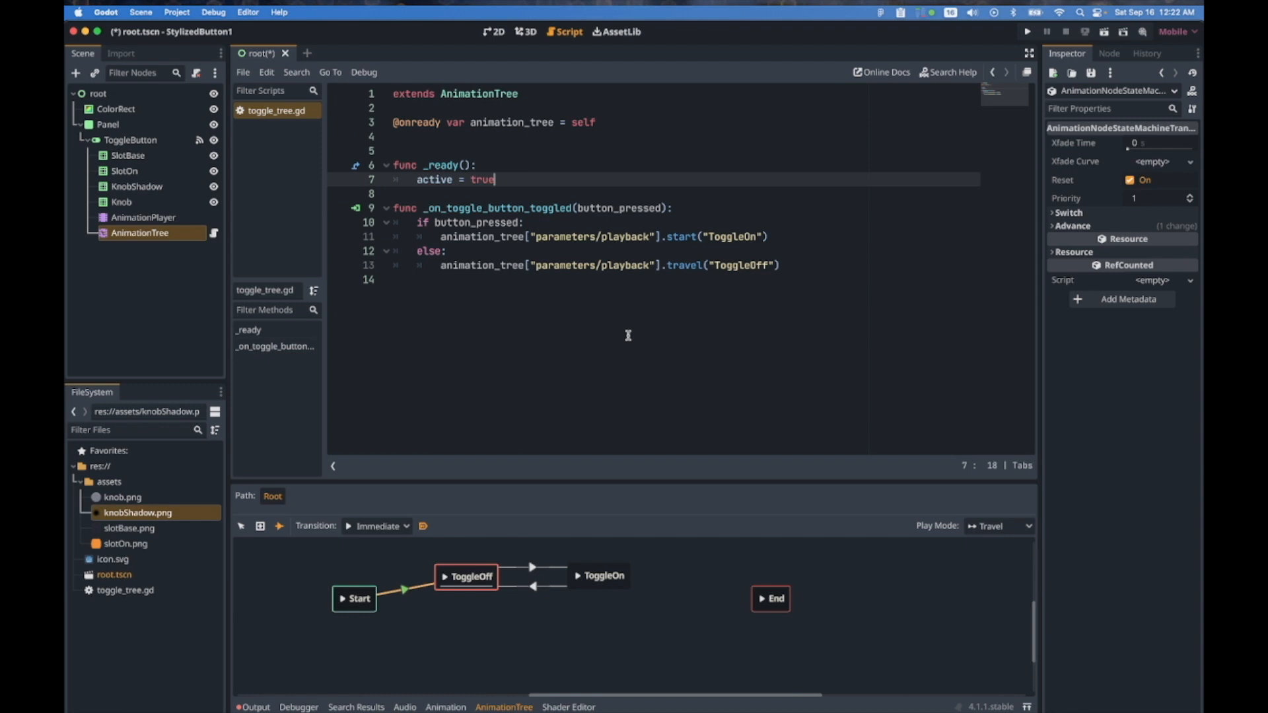
{"action": "left_click", "coordinate": [396, 604]}
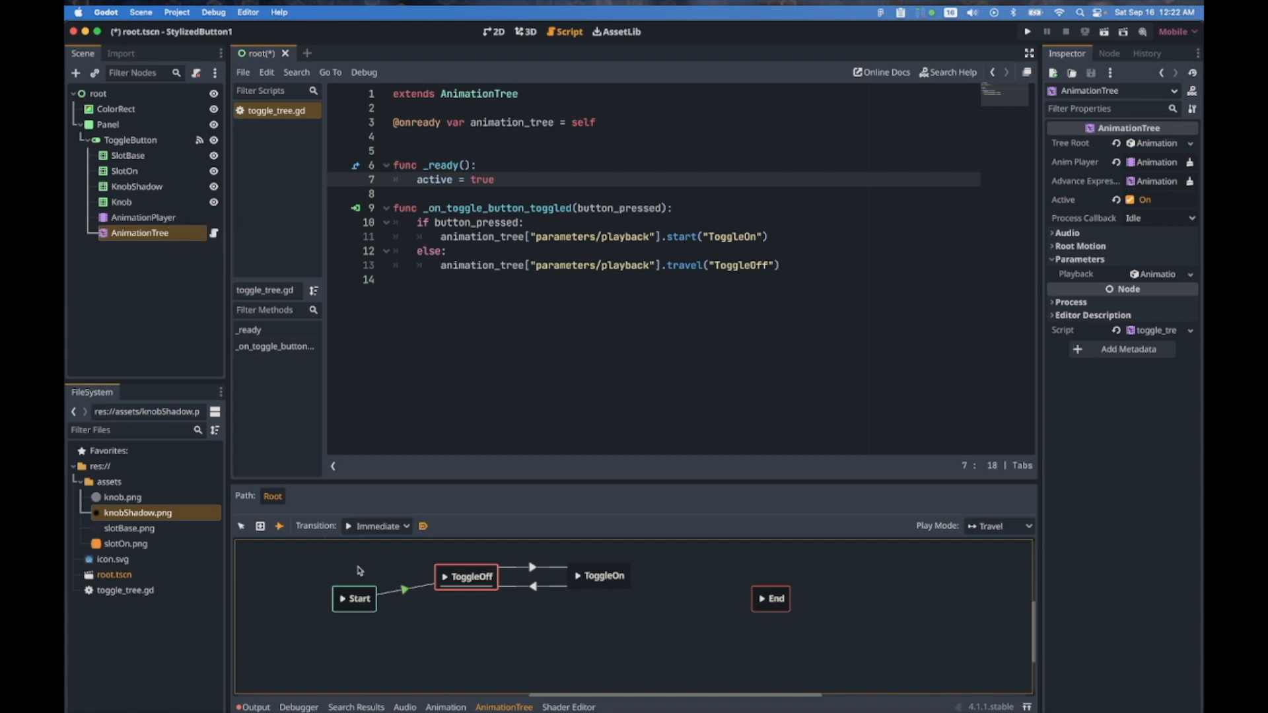
{"action": "left_click", "coordinate": [241, 526]}
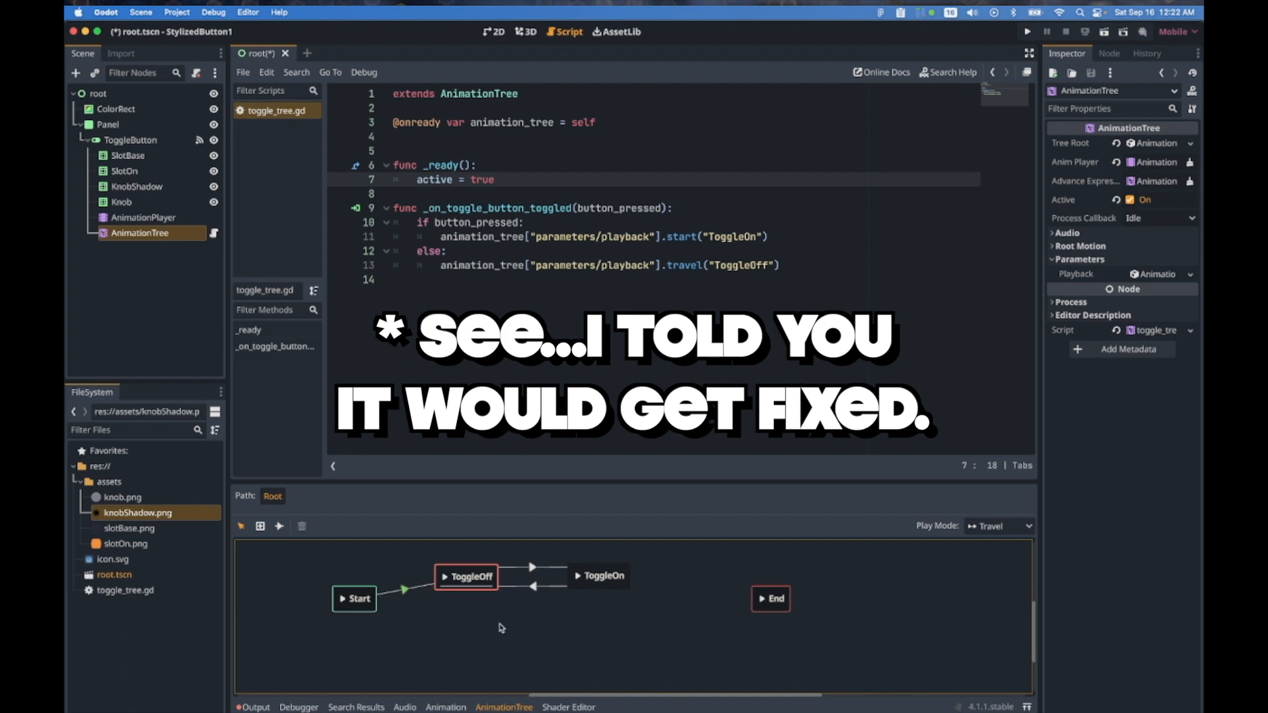
{"action": "right_click", "coordinate": [396, 592]}
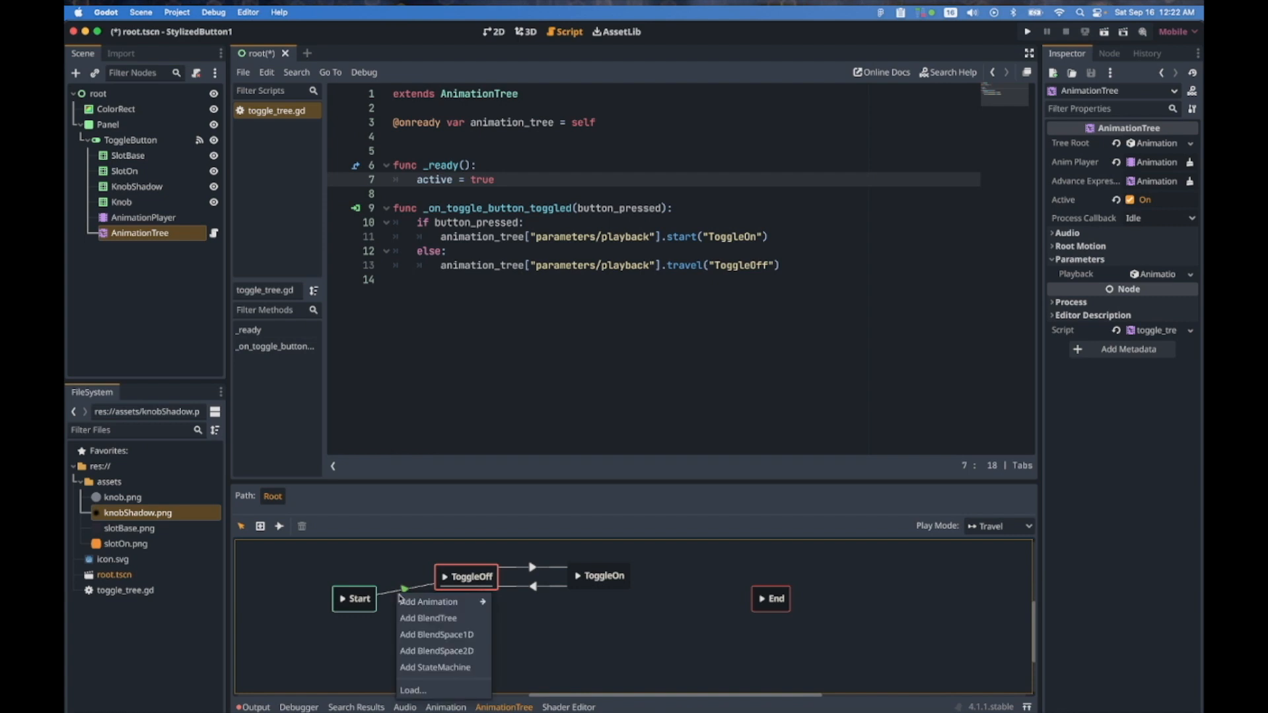
{"action": "left_click", "coordinate": [243, 527]}
{"action": "left_click", "coordinate": [415, 588]}
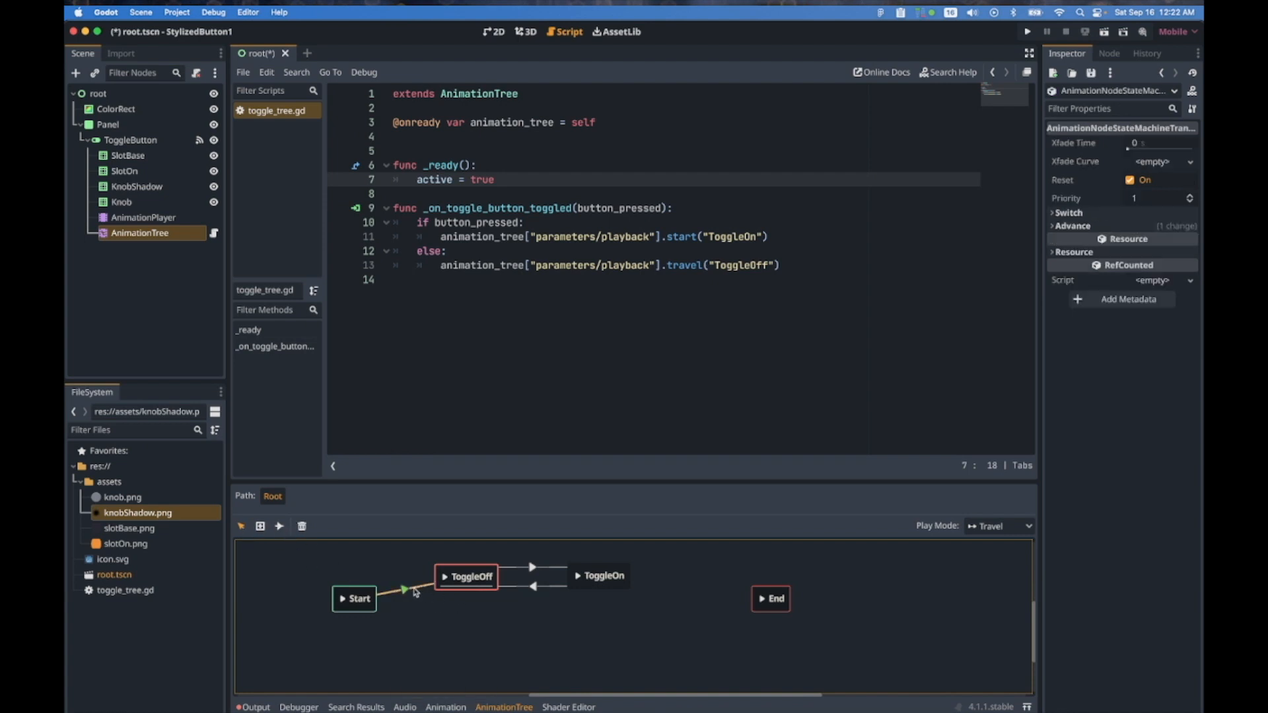
{"action": "left_click", "coordinate": [303, 528]}
Run the project, test the toggle, enlarge the running window to inspect the button's outline, and close it
{"action": "left_click", "coordinate": [1028, 33]}
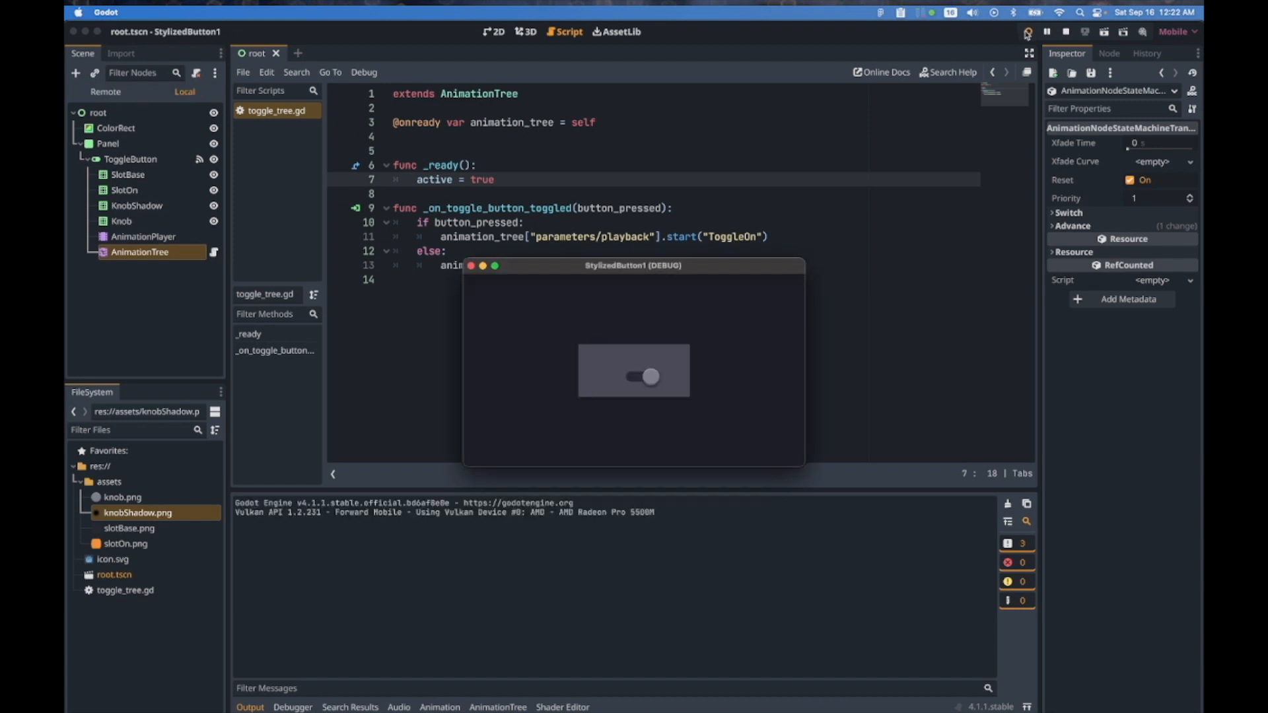
{"action": "left_click", "coordinate": [646, 382]}
{"action": "left_click", "coordinate": [638, 381]}
{"action": "left_click", "coordinate": [648, 380]}
{"action": "left_click_drag", "start_coordinate": [805, 466], "coordinate": [1049, 623]}
{"action": "left_click_drag", "start_coordinate": [781, 269], "coordinate": [538, 113]}
{"action": "left_click_drag", "start_coordinate": [798, 463], "coordinate": [1045, 593]}
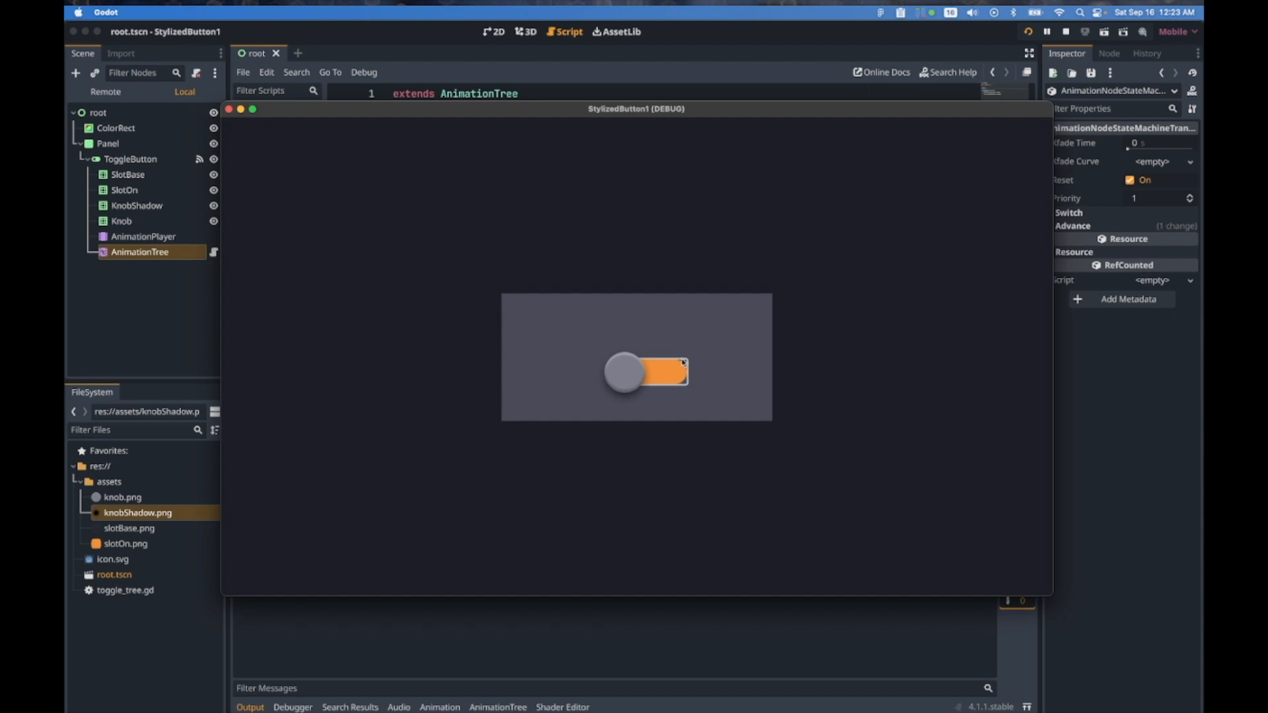
{"action": "left_click", "coordinate": [229, 110]}
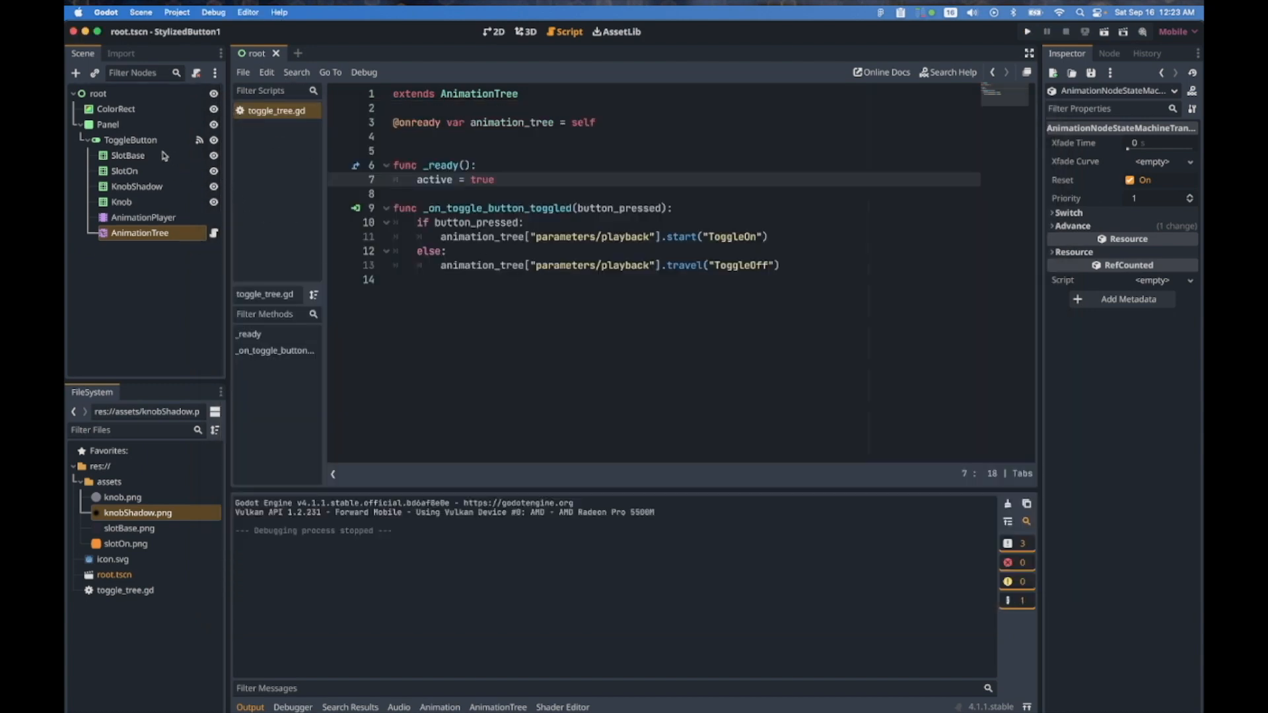
Override the Focus style of the ToggleButton node's theme with a new StyleBoxEmpty and inspect it
{"action": "left_click", "coordinate": [141, 142]}
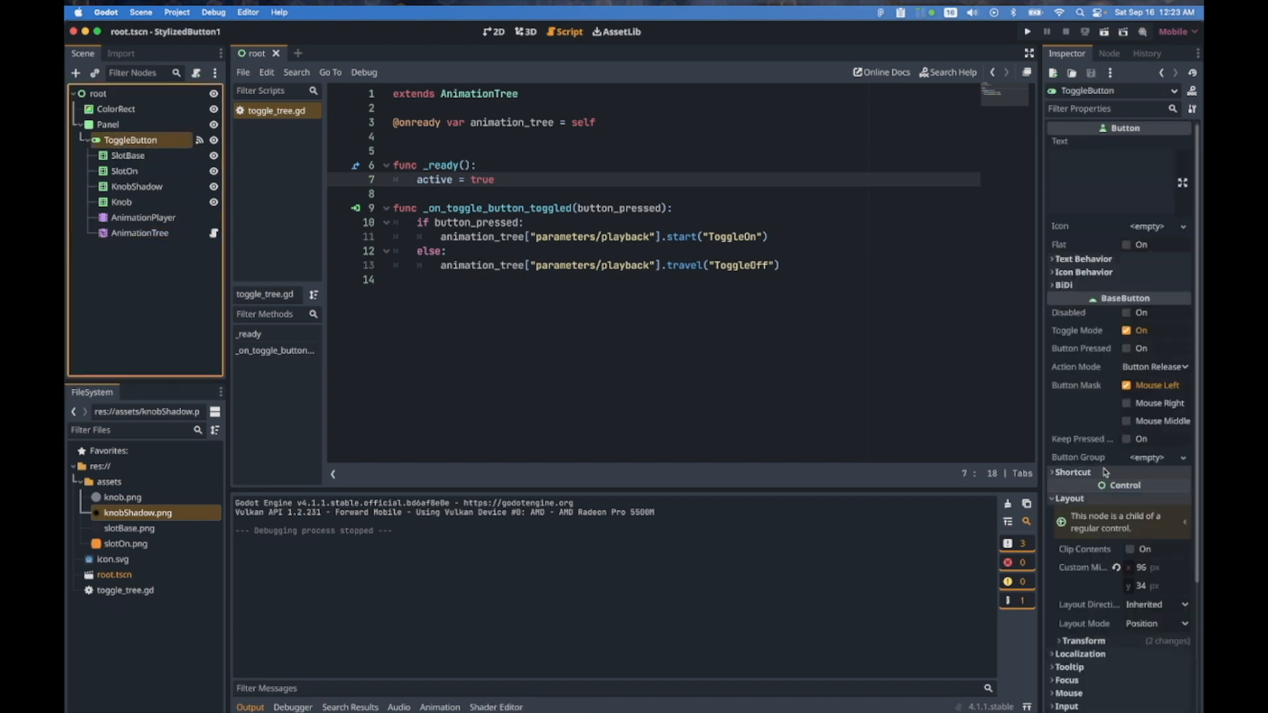
{"action": "scroll", "coordinate": [1097, 567], "scroll_direction": "down", "scroll_amount": 5}
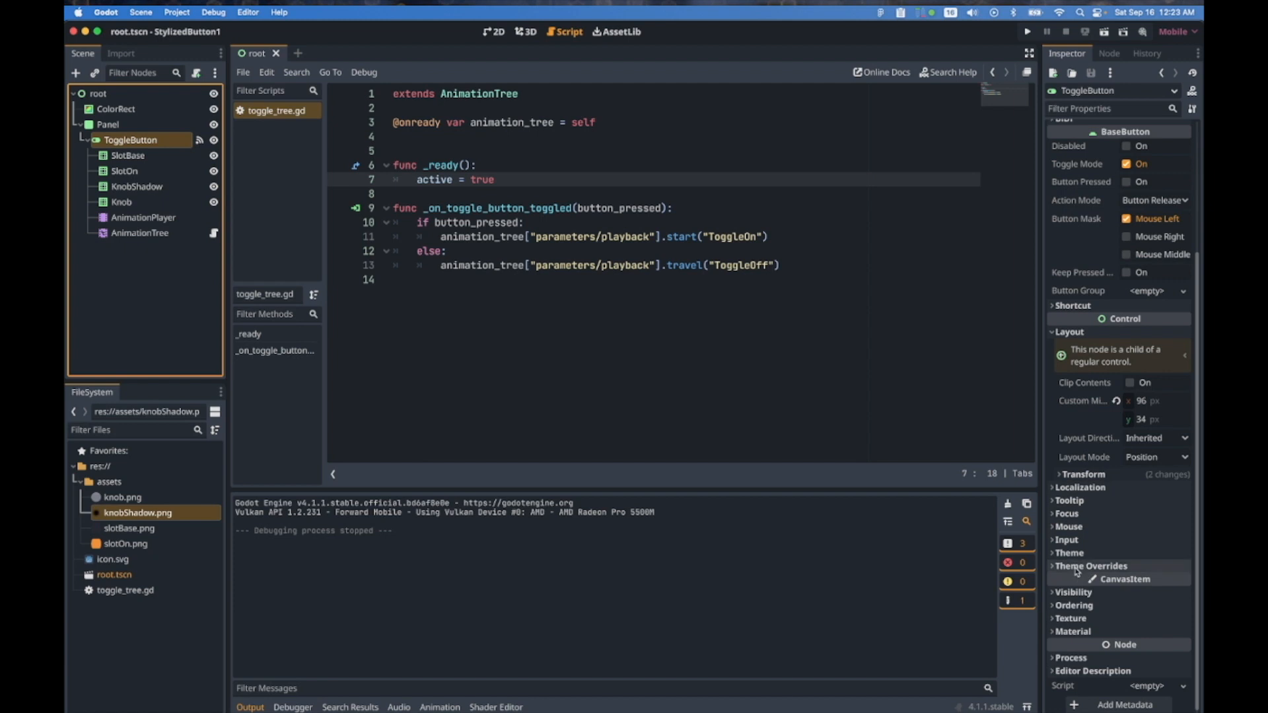
{"action": "left_click", "coordinate": [1087, 567]}
{"action": "left_click", "coordinate": [1075, 656]}
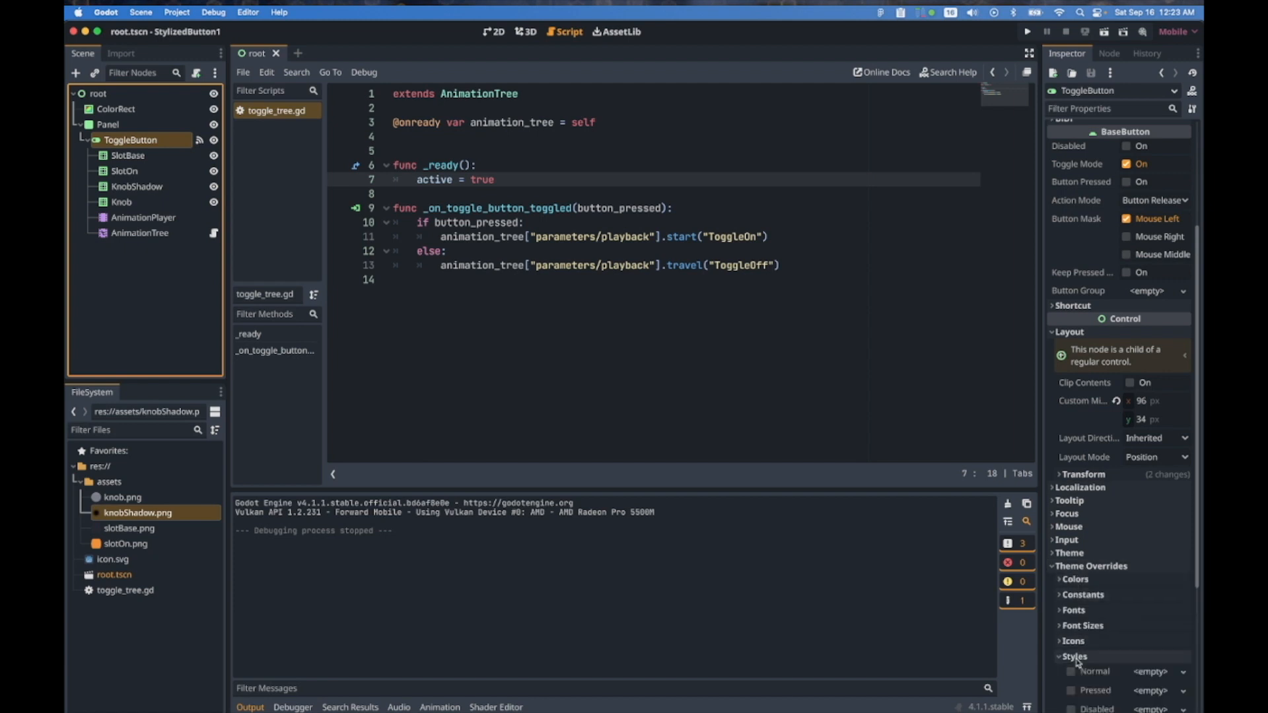
{"action": "scroll", "coordinate": [1090, 647], "scroll_direction": "down", "scroll_amount": 6}
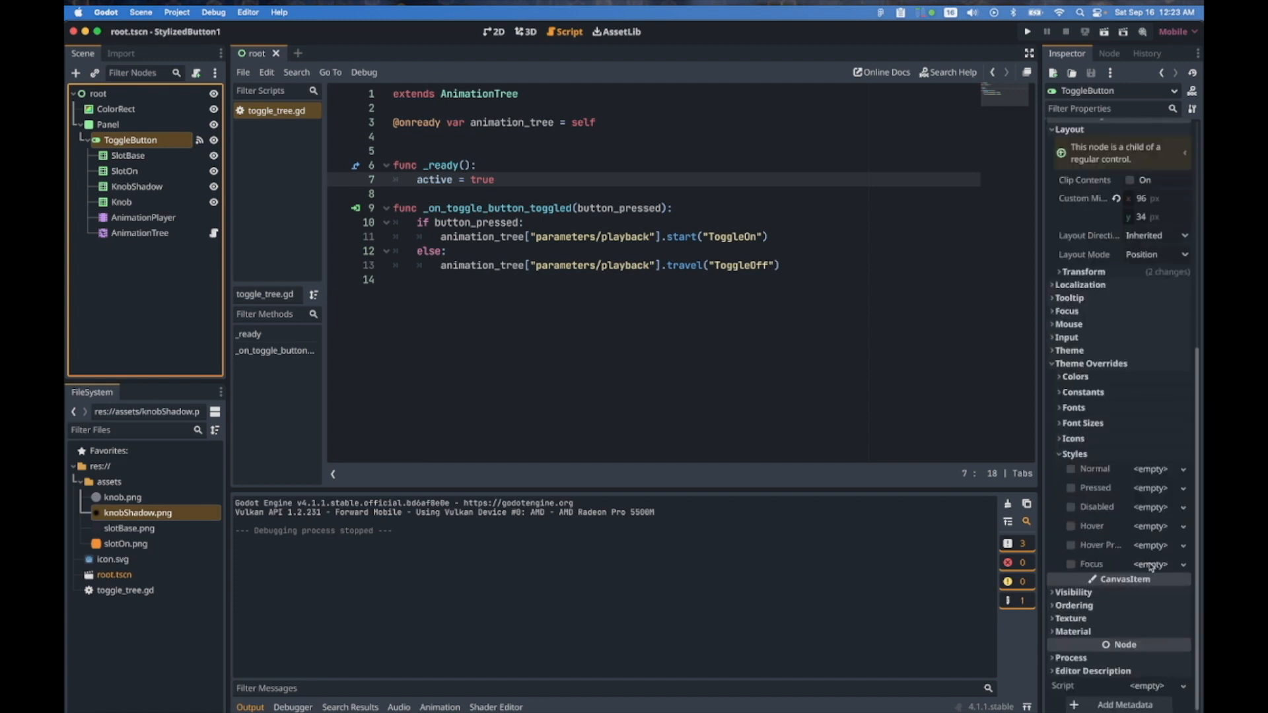
{"action": "left_click", "coordinate": [1183, 566]}
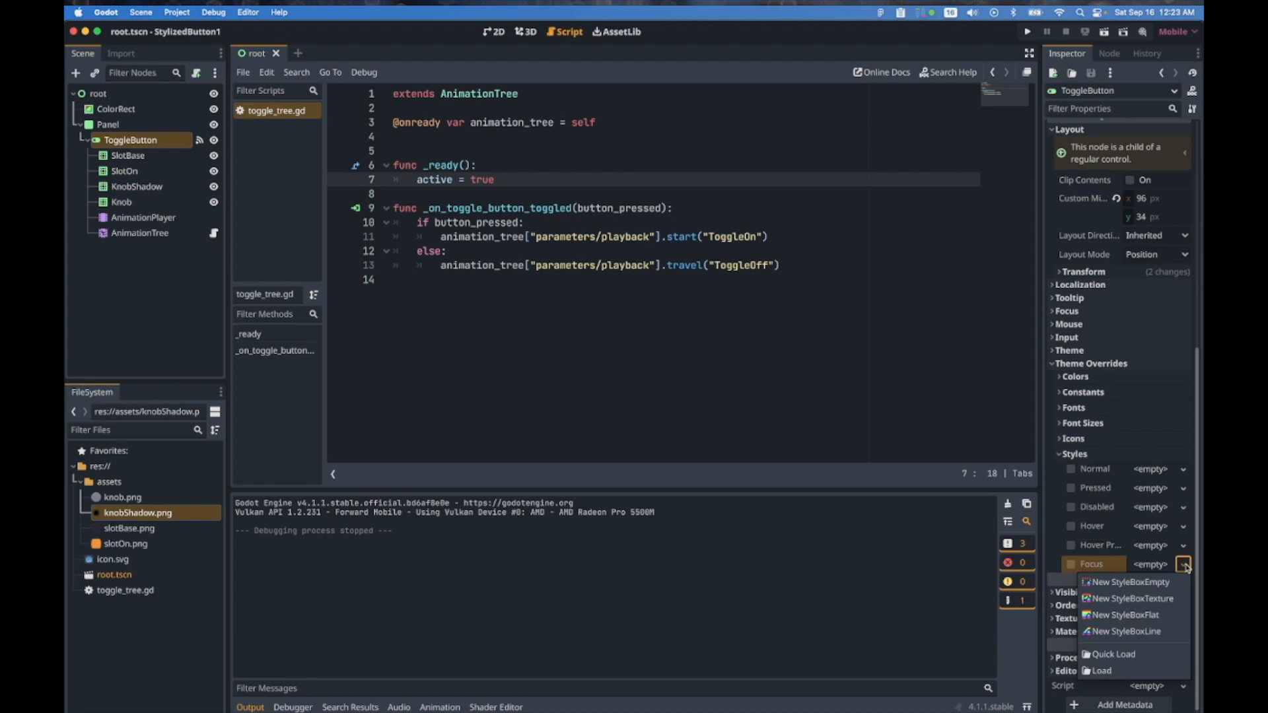
{"action": "left_click", "coordinate": [1131, 583]}
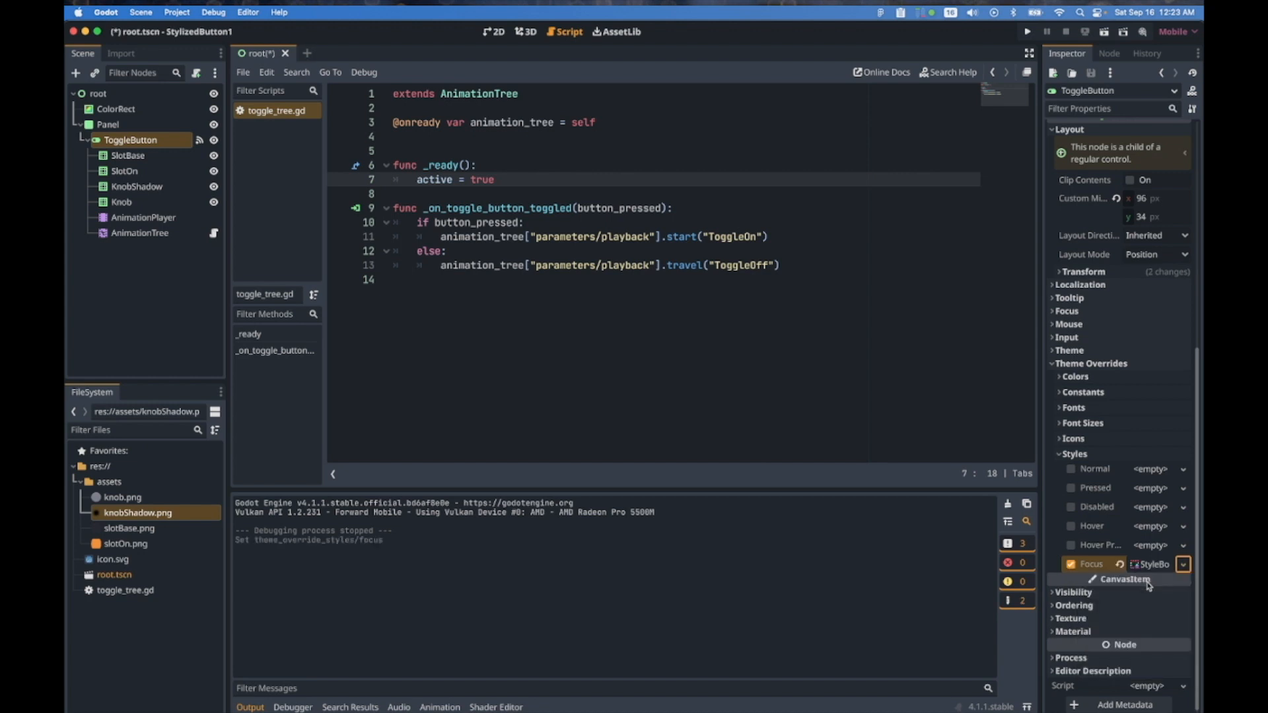
{"action": "left_click", "coordinate": [1157, 565]}
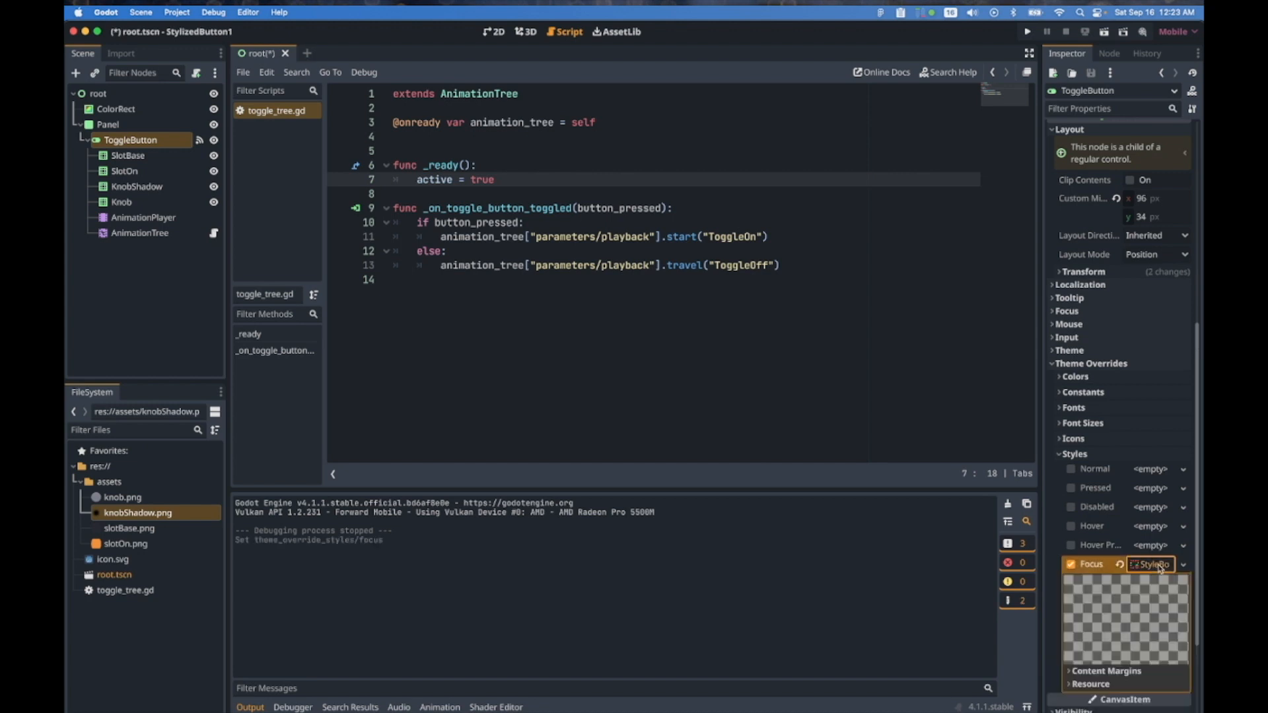
{"action": "left_click", "coordinate": [1185, 566]}
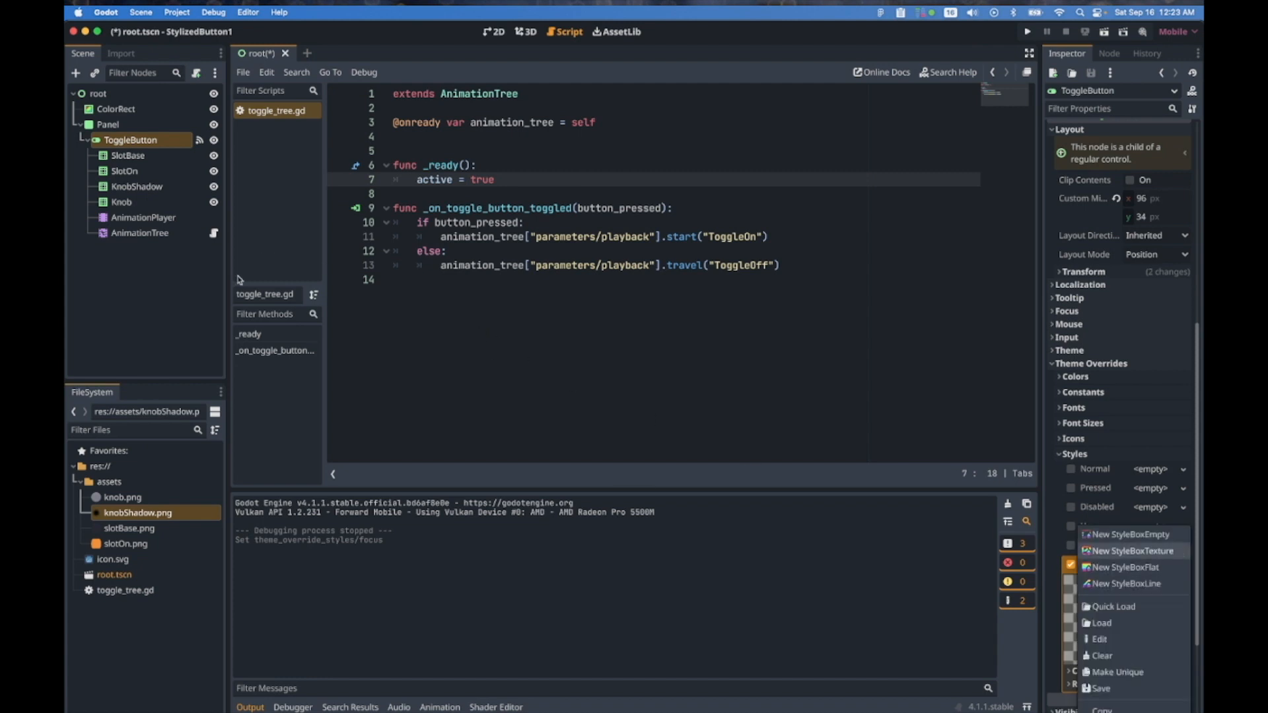
Run the project, enlarge the running window, toggle the button on and off to check its outline, and close the window
{"action": "left_click", "coordinate": [1025, 31]}
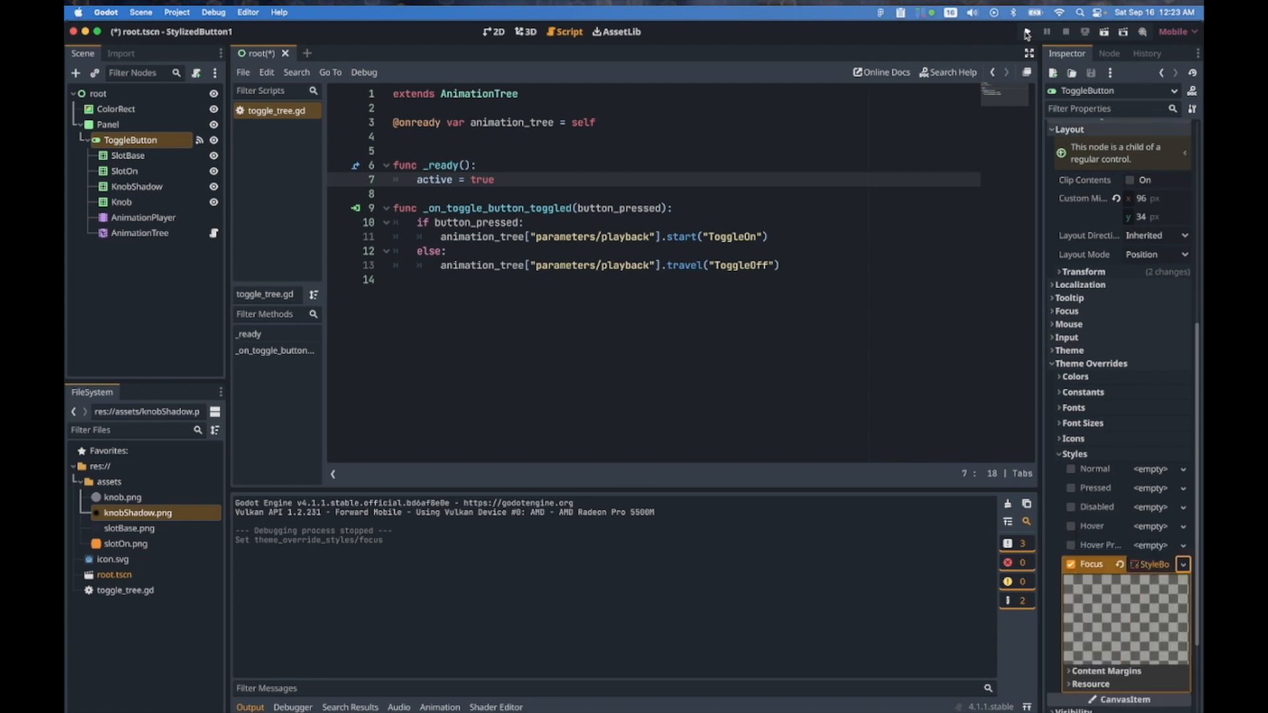
{"action": "left_click", "coordinate": [1027, 32]}
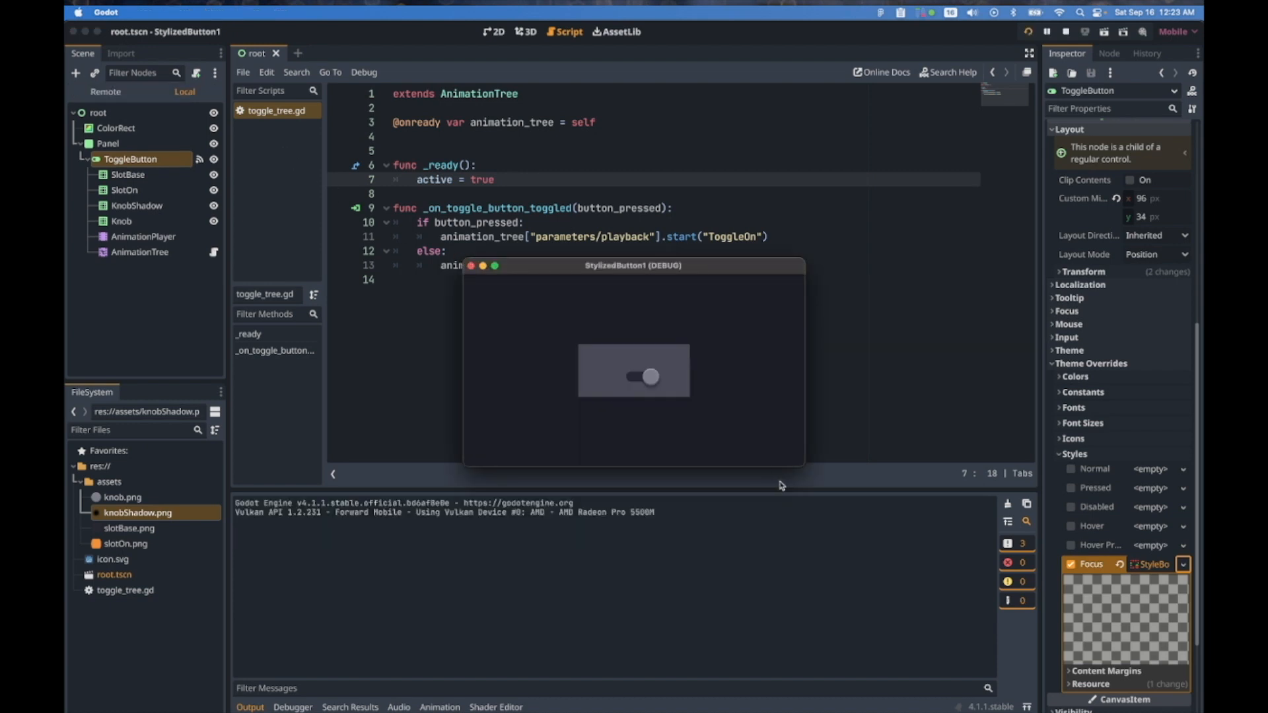
{"action": "left_click_drag", "start_coordinate": [803, 465], "coordinate": [1076, 626]}
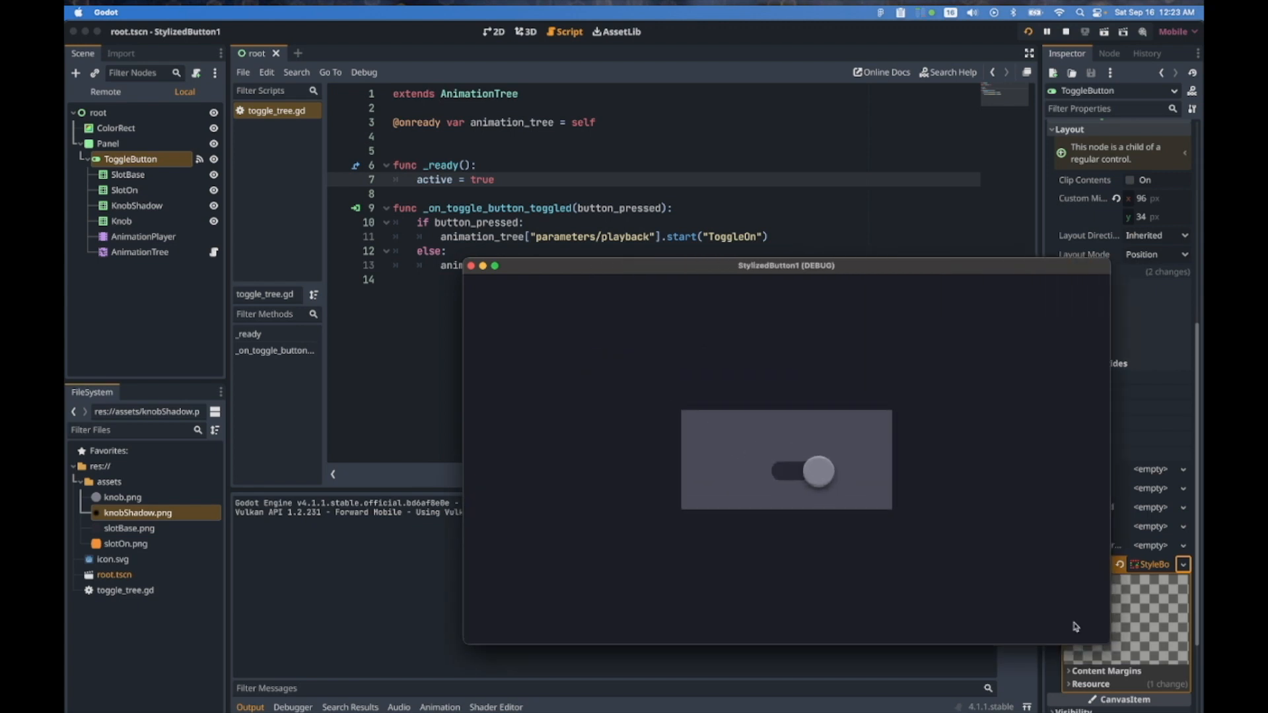
{"action": "left_click", "coordinate": [825, 480]}
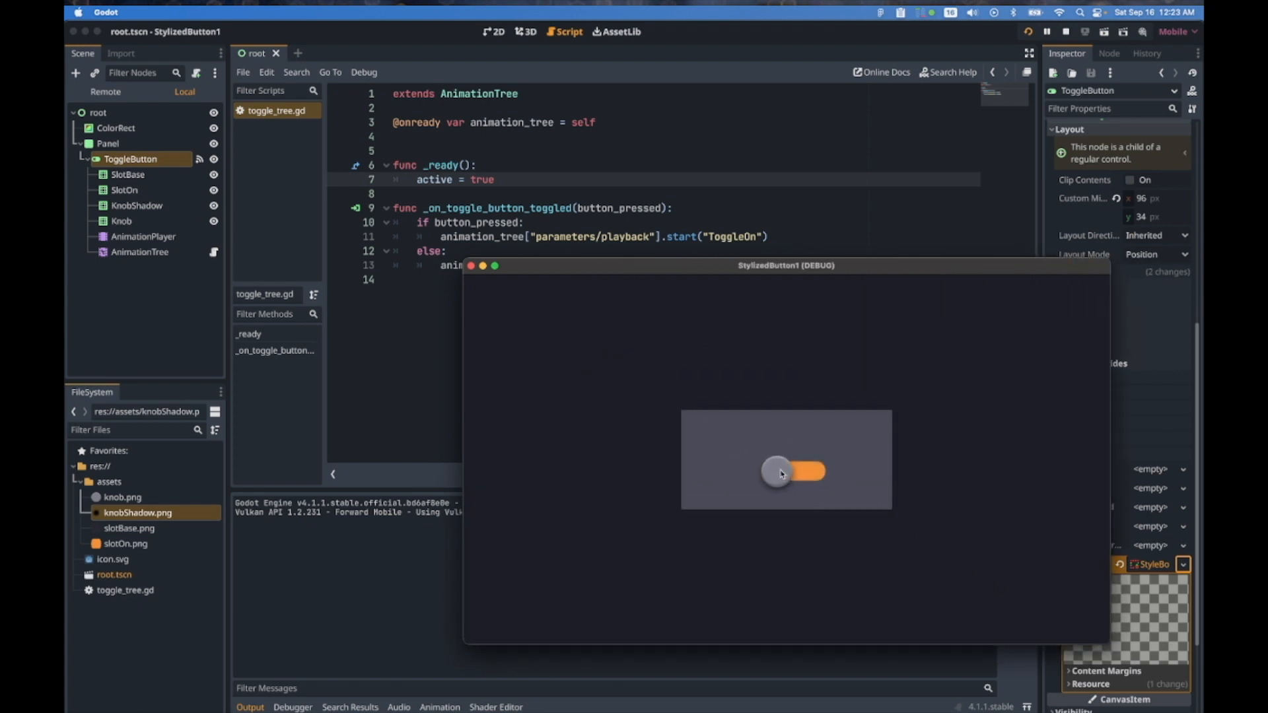
{"action": "left_click", "coordinate": [781, 473]}
{"action": "left_click", "coordinate": [818, 472]}
{"action": "left_click", "coordinate": [471, 265]}
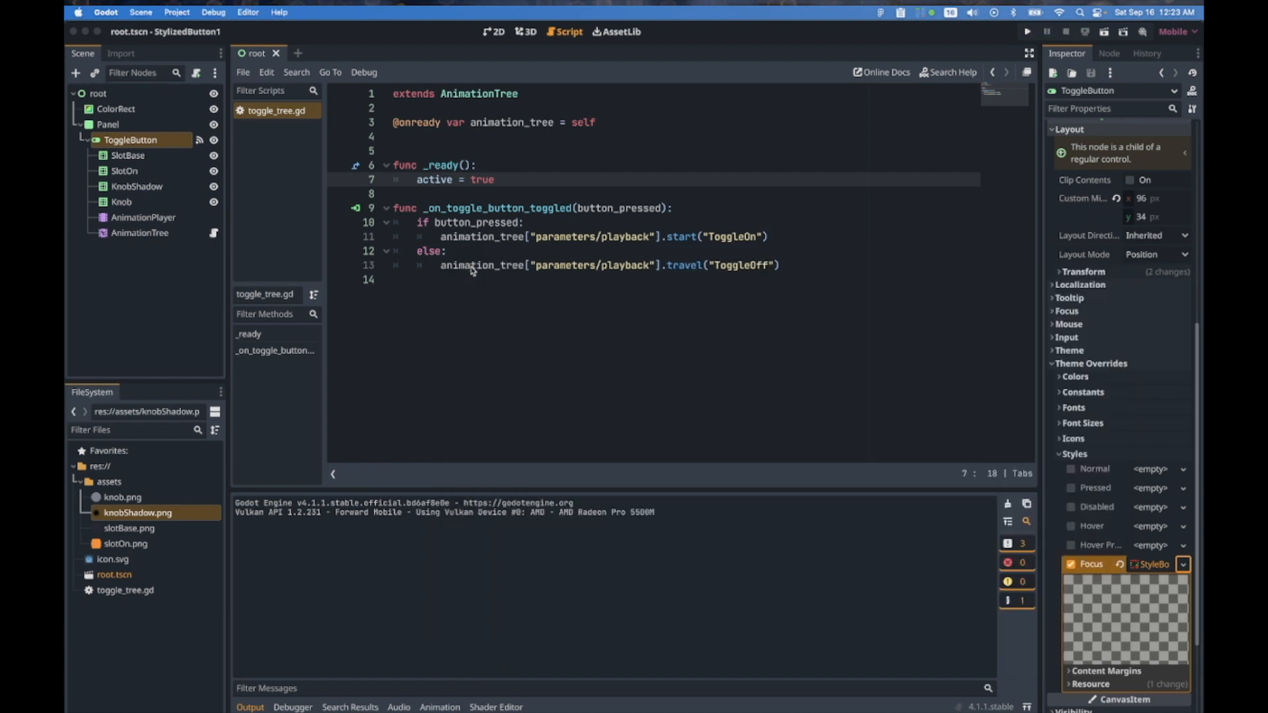
Attach a new empty GDScript, res://root.gd, to the root node
{"action": "left_click", "coordinate": [160, 96]}
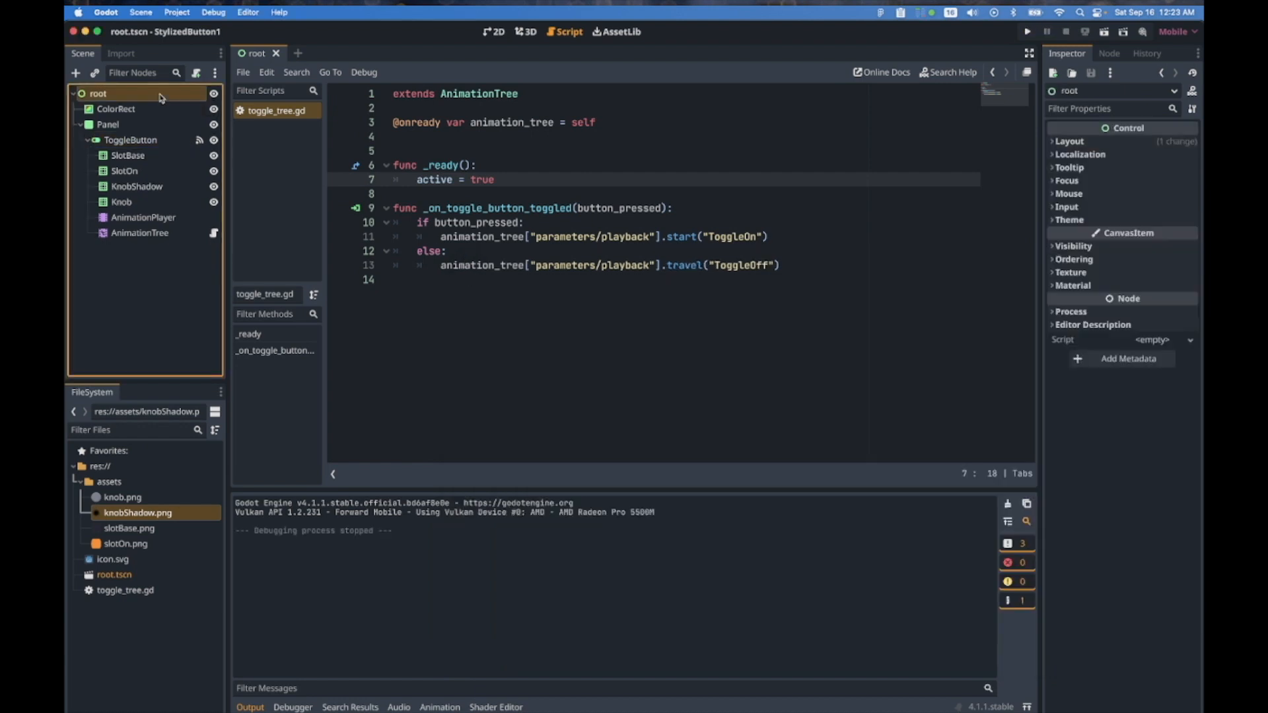
{"action": "left_click", "coordinate": [196, 74]}
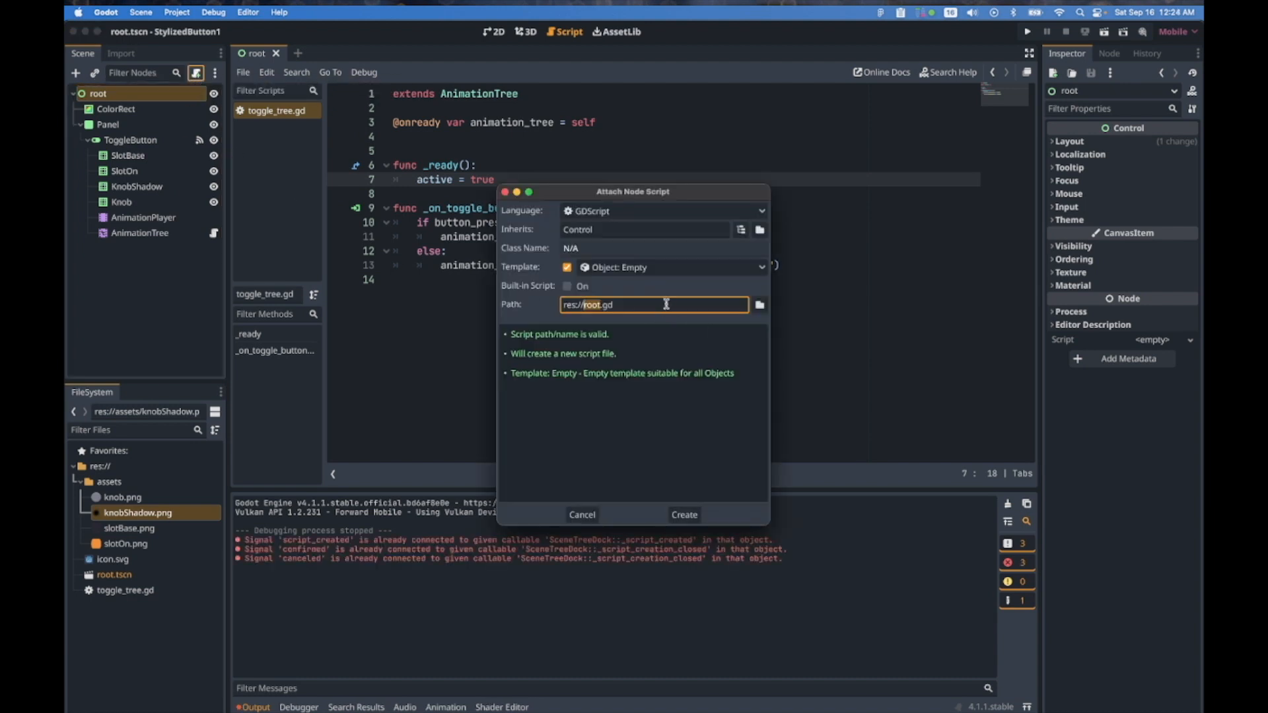
{"action": "left_click", "coordinate": [690, 514]}
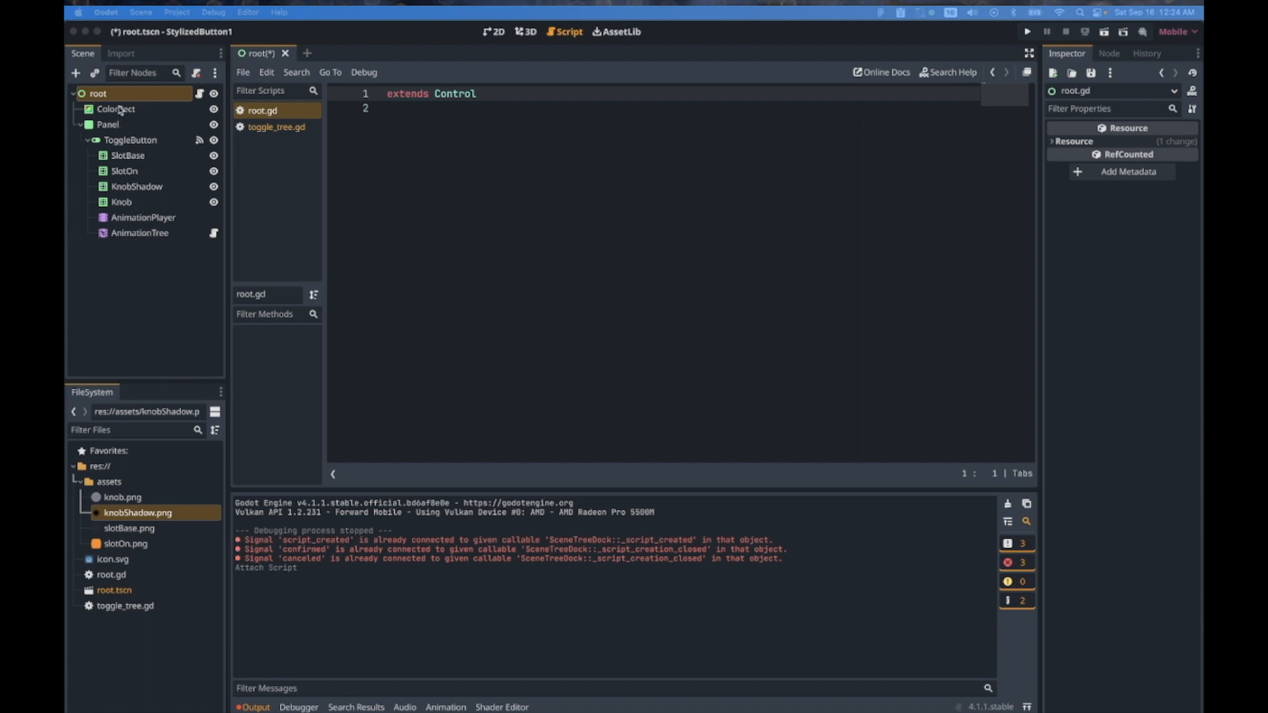
Add a Label node as a child of the root node in the 2D scene
{"action": "left_click", "coordinate": [500, 33]}
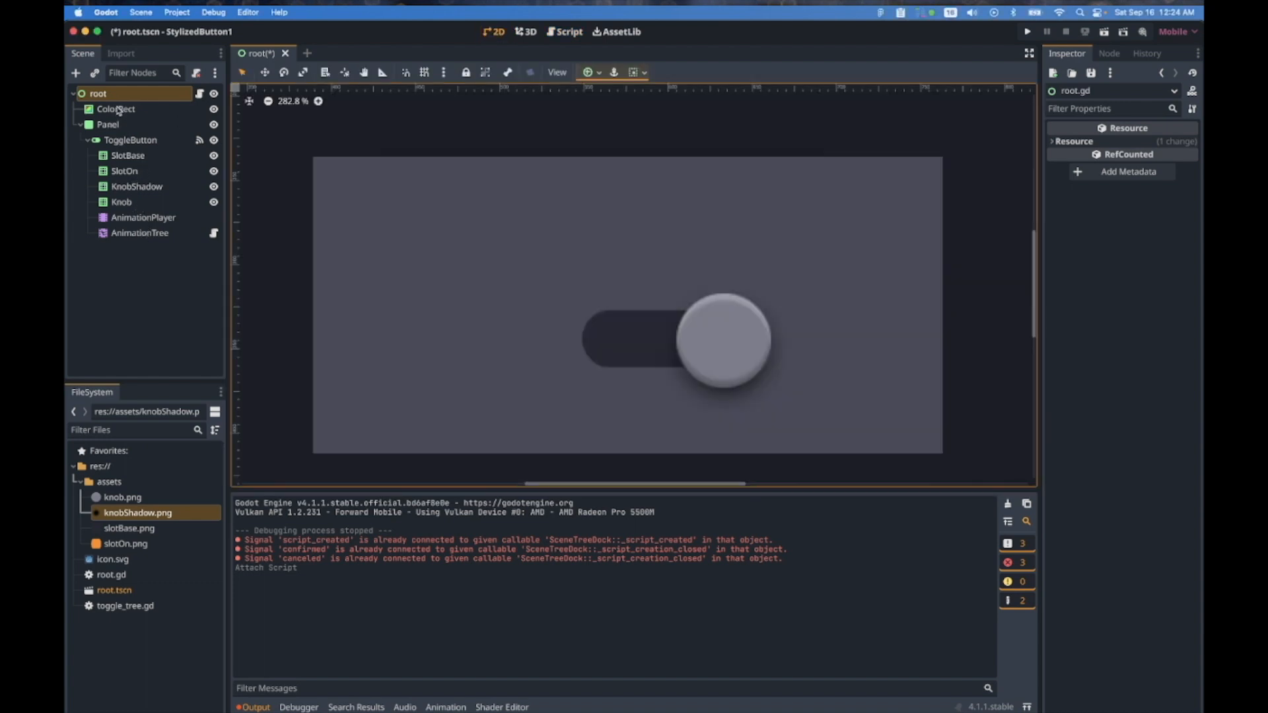
{"action": "left_click", "coordinate": [78, 75]}
{"action": "type", "text": "label"}
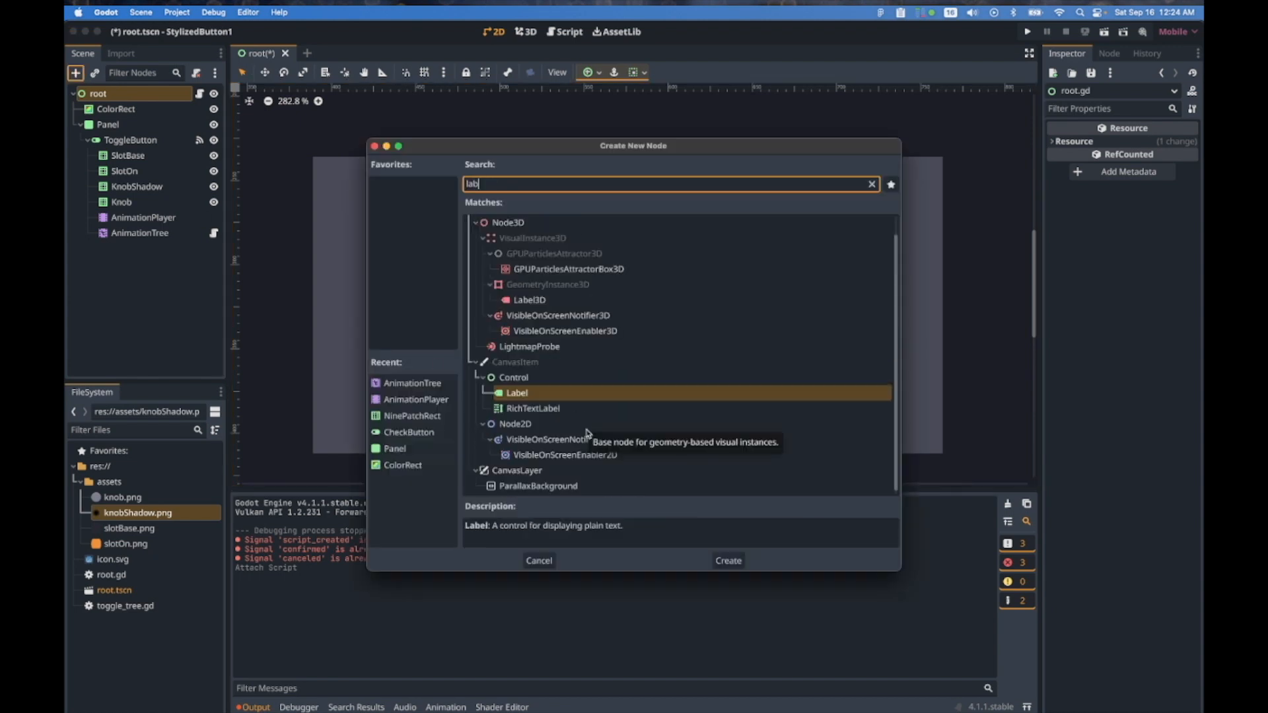
{"action": "key", "text": "Return"}
Move the label onto the panel above the toggle at about (438, 253) and resize it to about 291 by 48 px
{"action": "scroll", "coordinate": [582, 312], "scroll_direction": "down", "scroll_amount": 5}
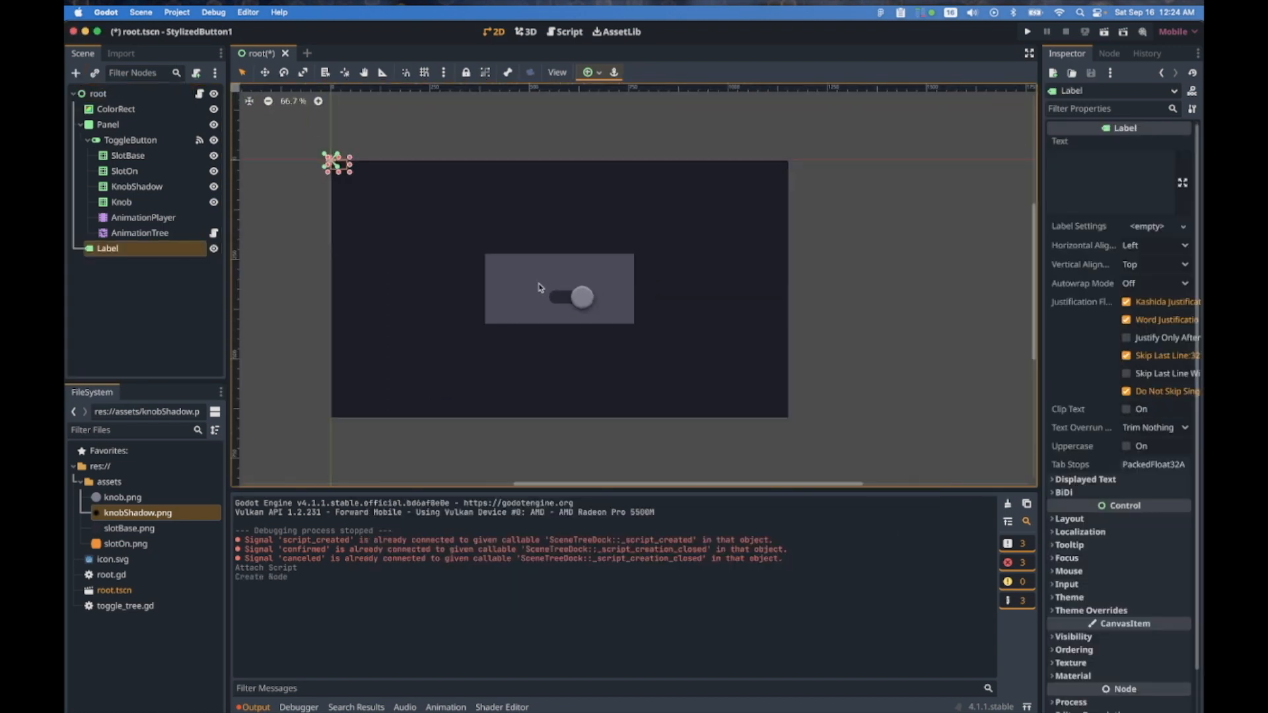
{"action": "left_click_drag", "start_coordinate": [341, 166], "coordinate": [514, 266]}
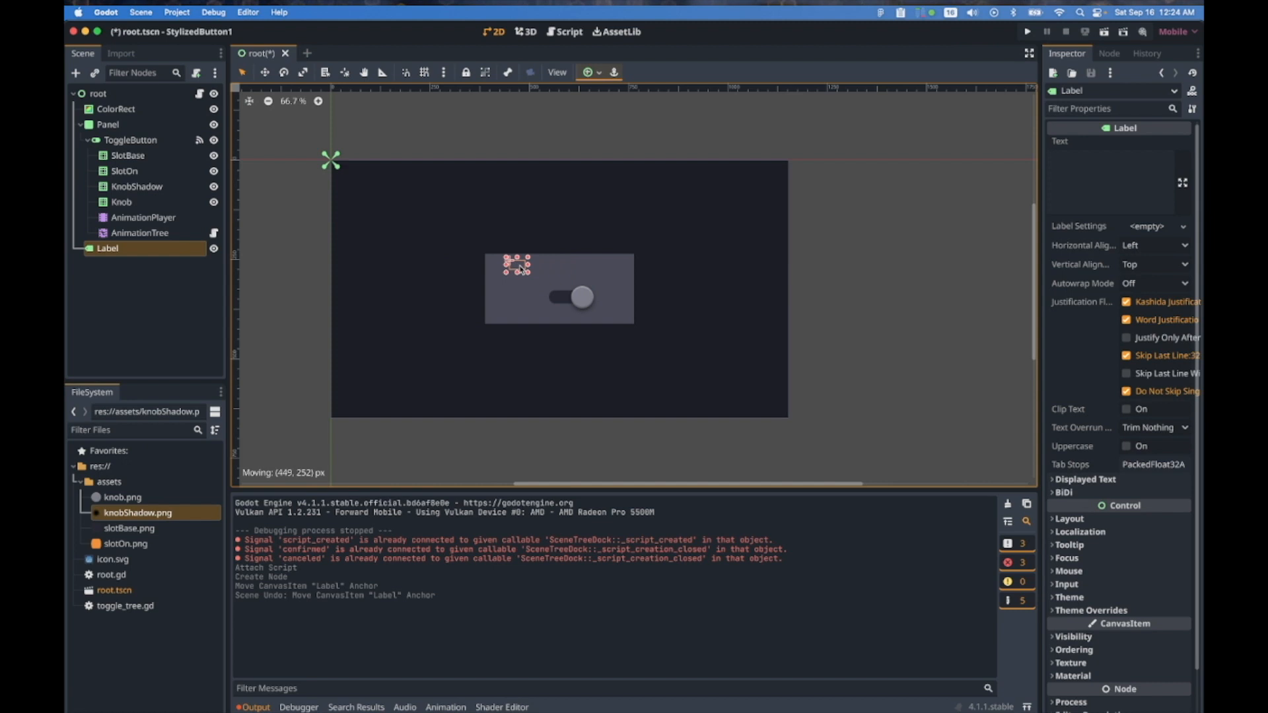
{"action": "left_click_drag", "start_coordinate": [524, 272], "coordinate": [623, 283]}
{"action": "left_click", "coordinate": [565, 31]}
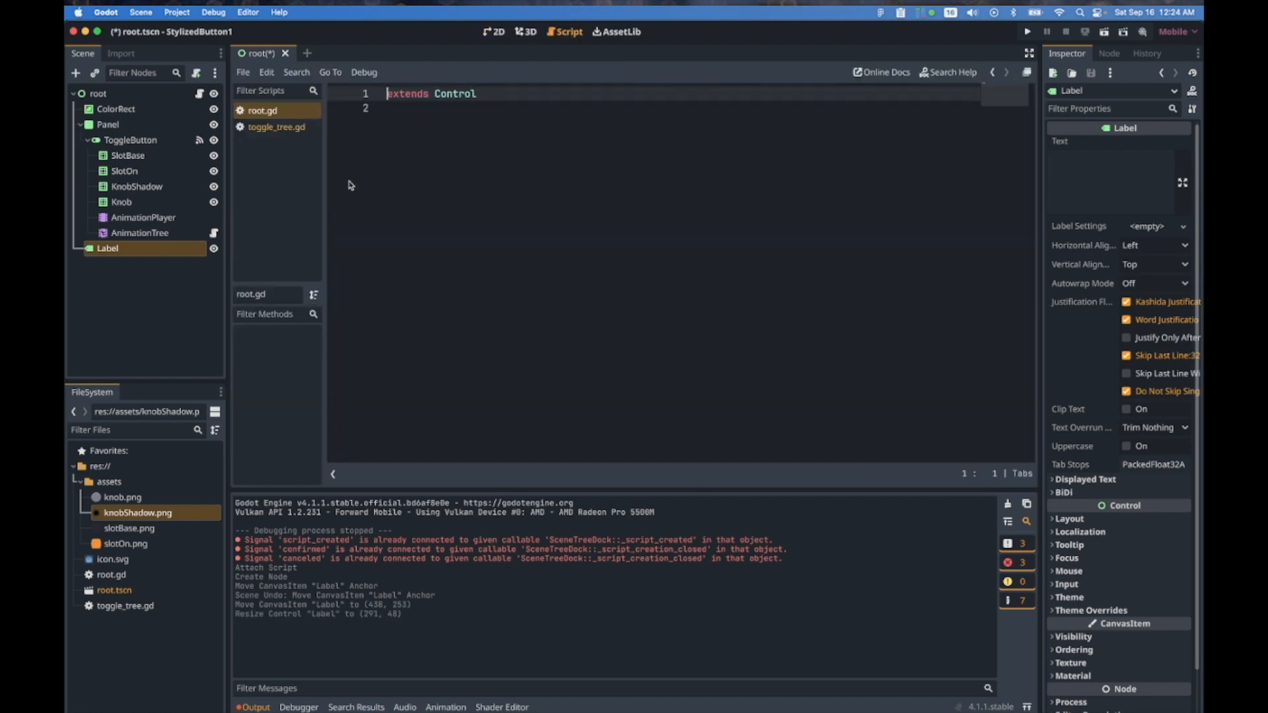
{"action": "left_click", "coordinate": [146, 234], "text": "shift"}
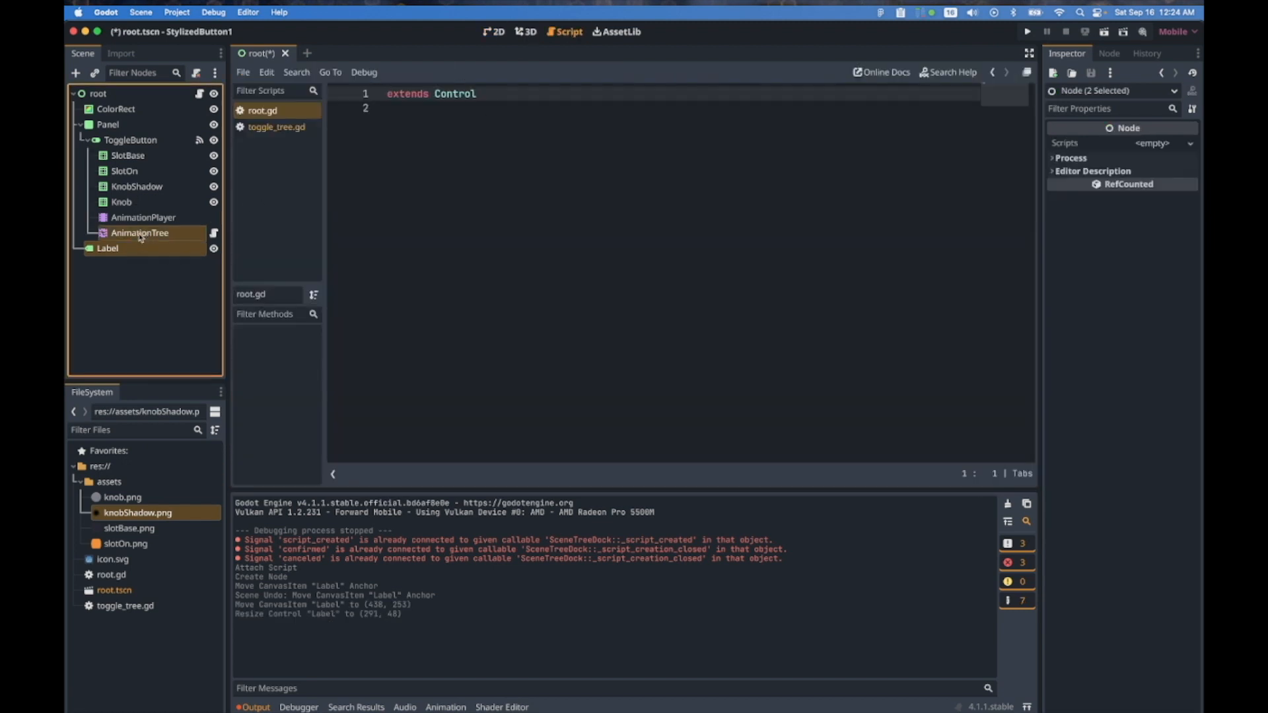
{"action": "left_click_drag", "start_coordinate": [136, 235], "coordinate": [390, 106], "text": "super"}
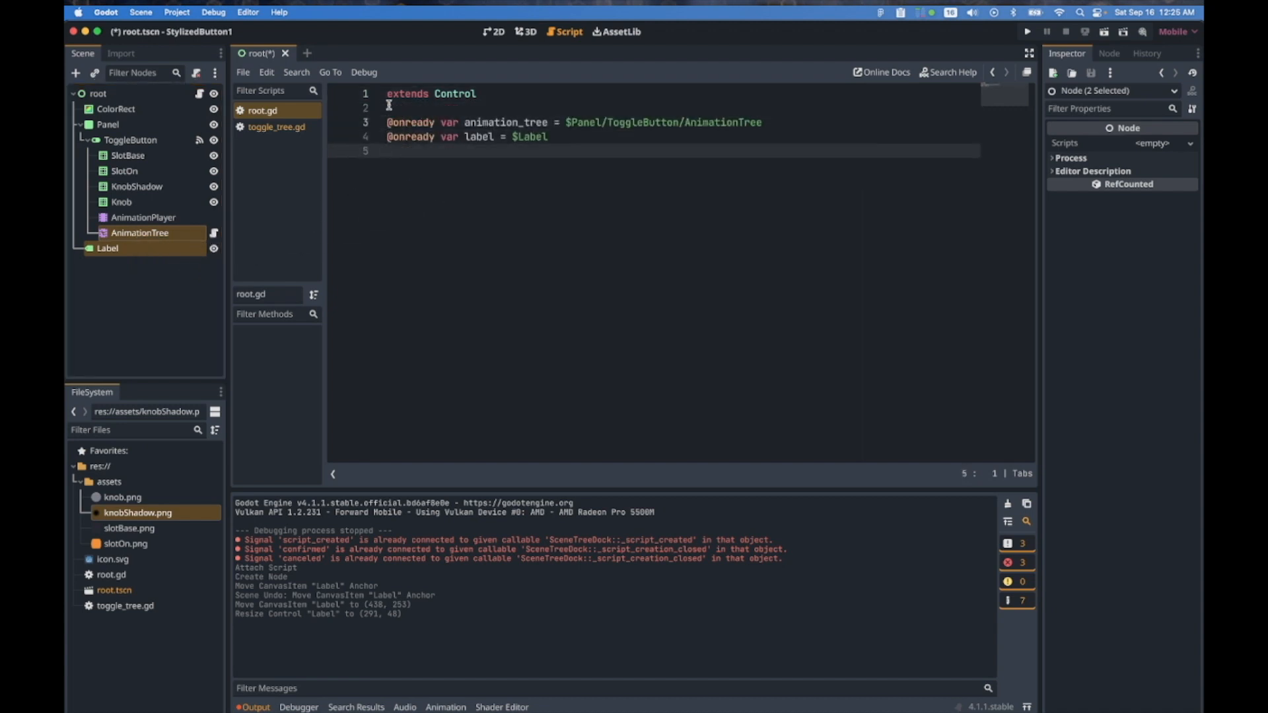
Set the label's text to "No Magic" and center it horizontally
{"action": "left_click", "coordinate": [494, 32]}
{"action": "left_click", "coordinate": [137, 251]}
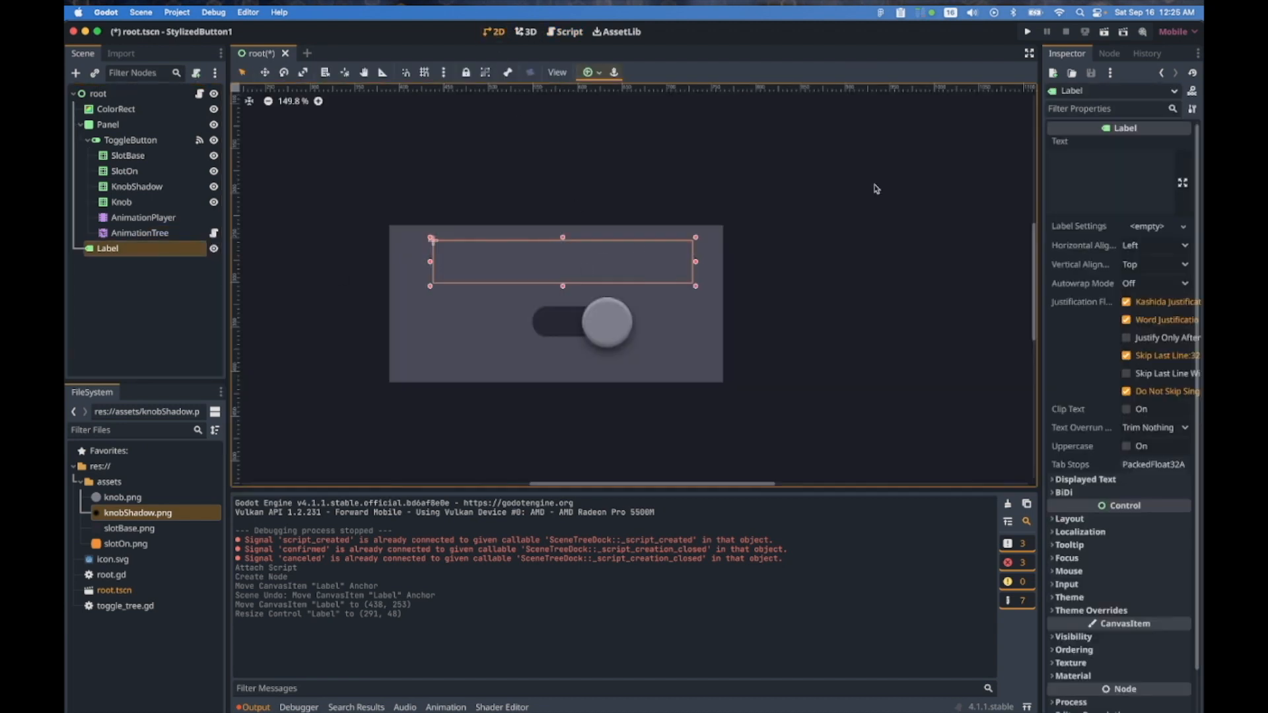
{"action": "left_click", "coordinate": [1095, 162]}
{"action": "type", "text": "No Magic"}
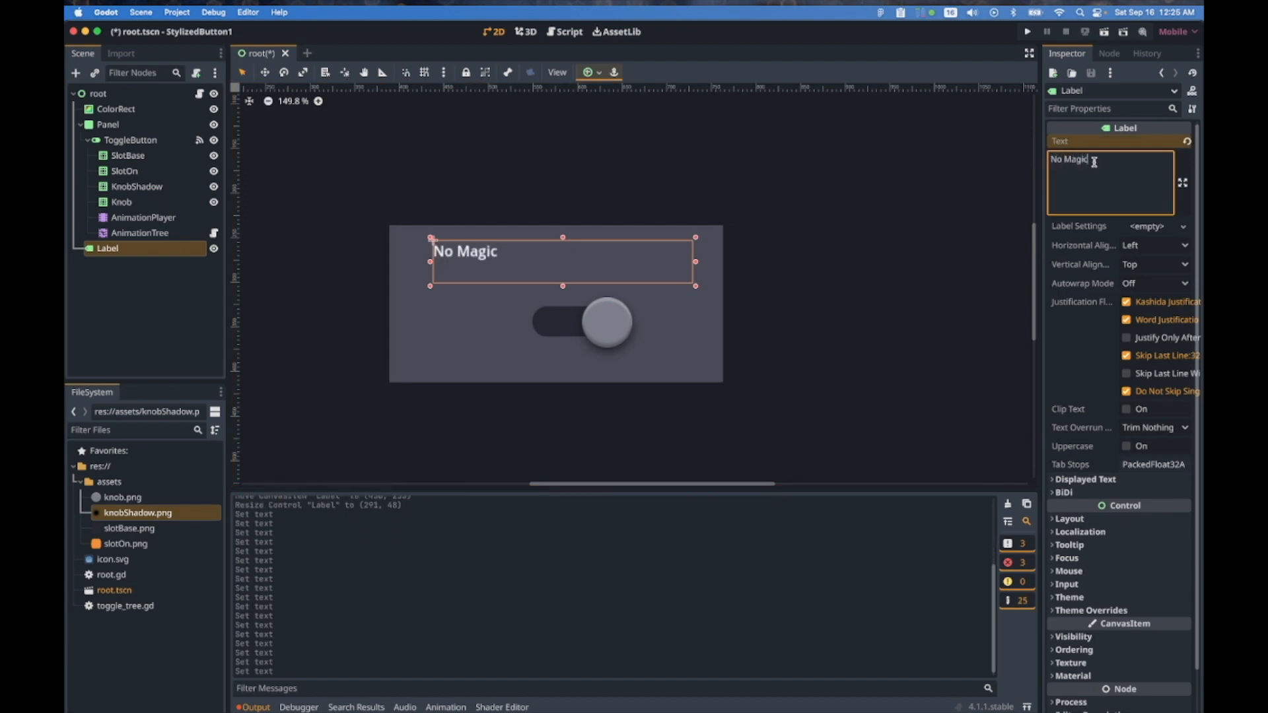
{"action": "left_click", "coordinate": [1185, 248]}
{"action": "left_click", "coordinate": [1151, 280]}
{"action": "left_click", "coordinate": [502, 159]}
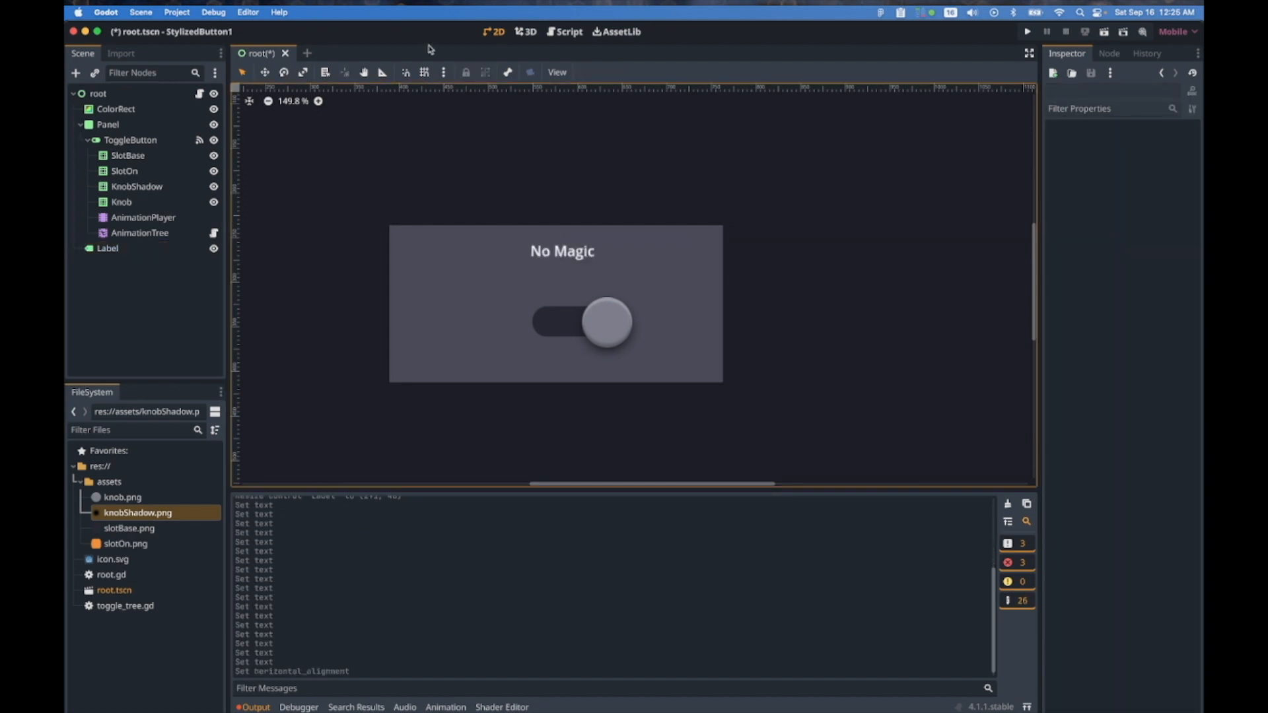
Declare the signals toggled_on and toggled_off below the extends line in toggle_tree.gd
{"action": "left_click", "coordinate": [566, 32]}
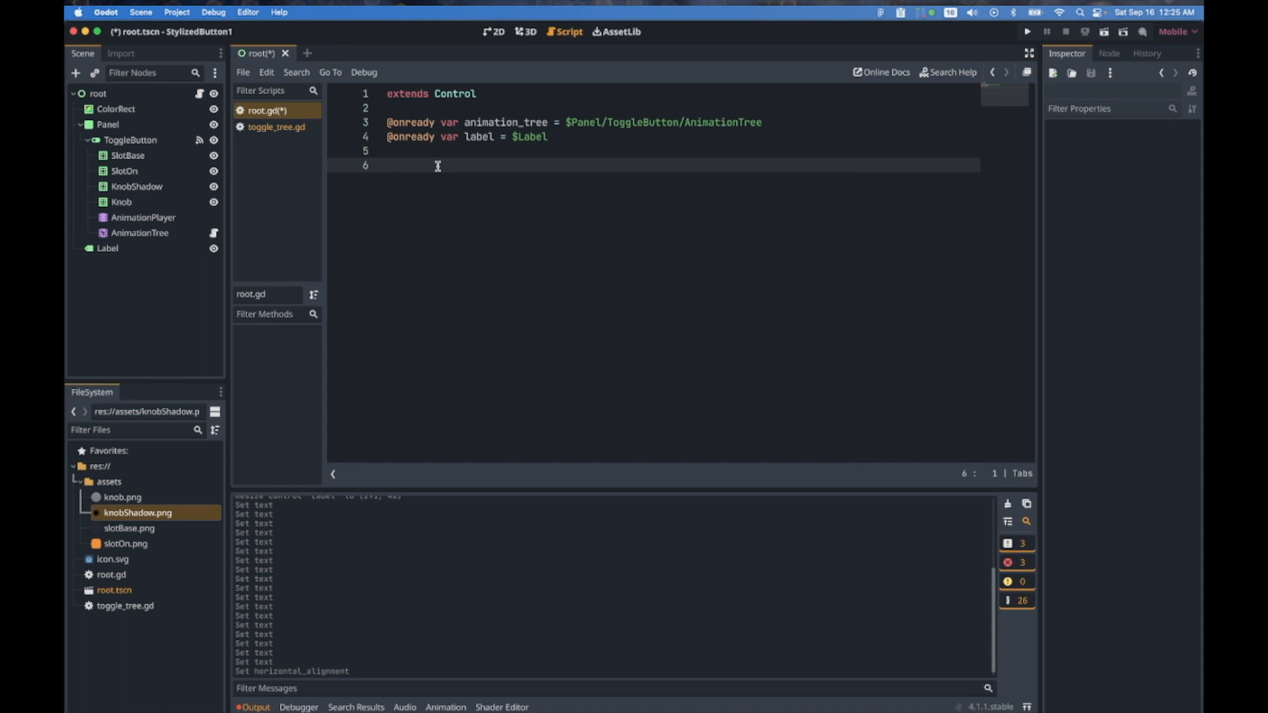
{"action": "left_click", "coordinate": [278, 128]}
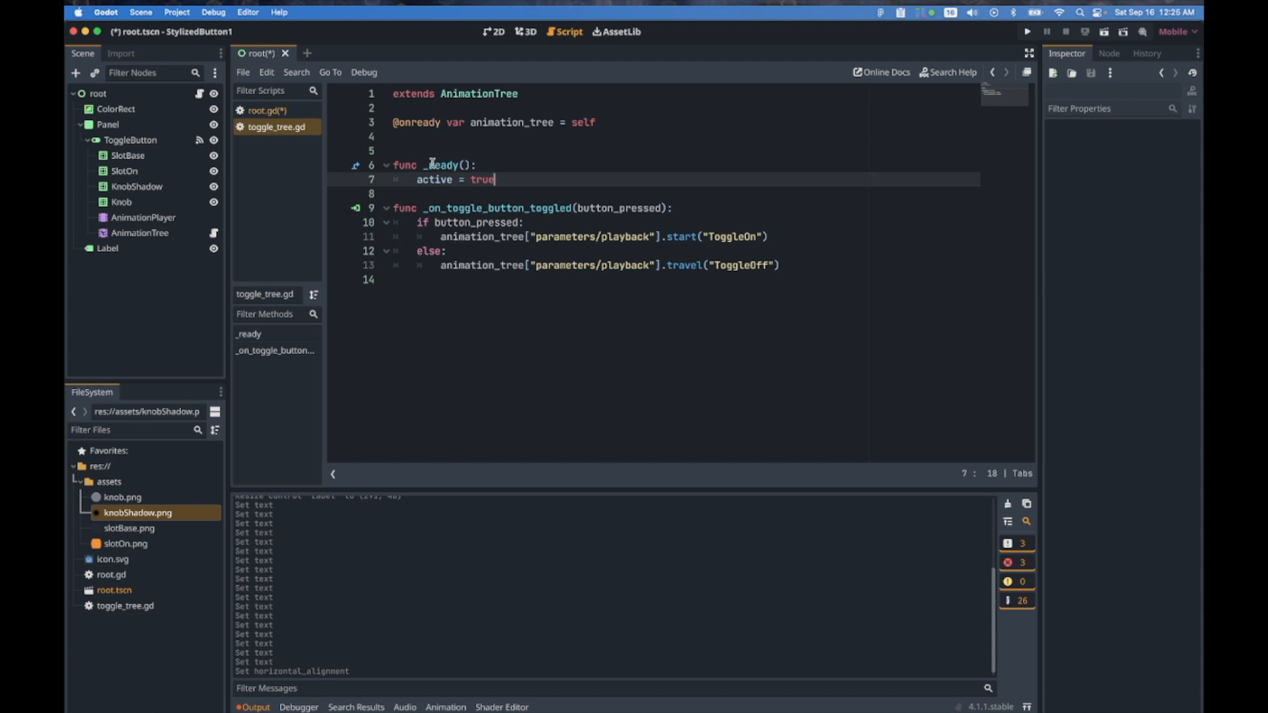
{"action": "left_click", "coordinate": [411, 107]}
{"action": "key", "text": "Return"}
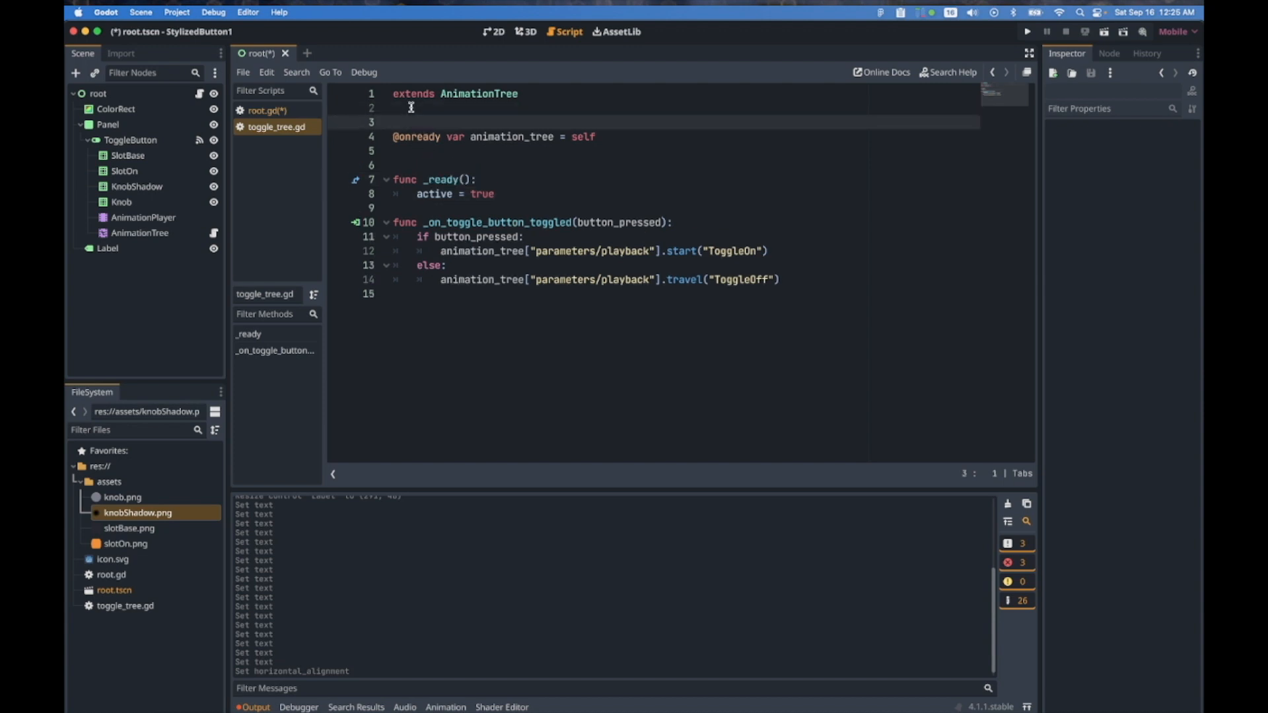
{"action": "key", "text": "Return"}
{"action": "key", "text": "Up"}
{"action": "type", "text": "signal "}
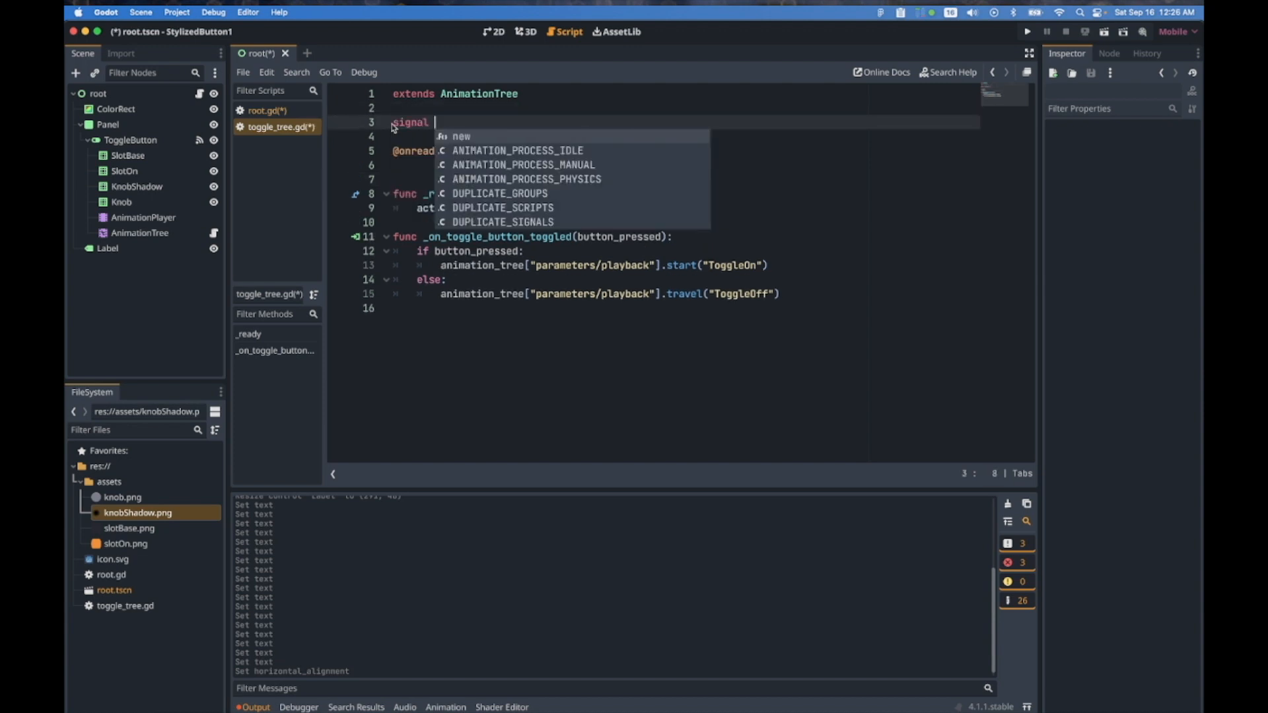
{"action": "type", "text": "toggled_on"}
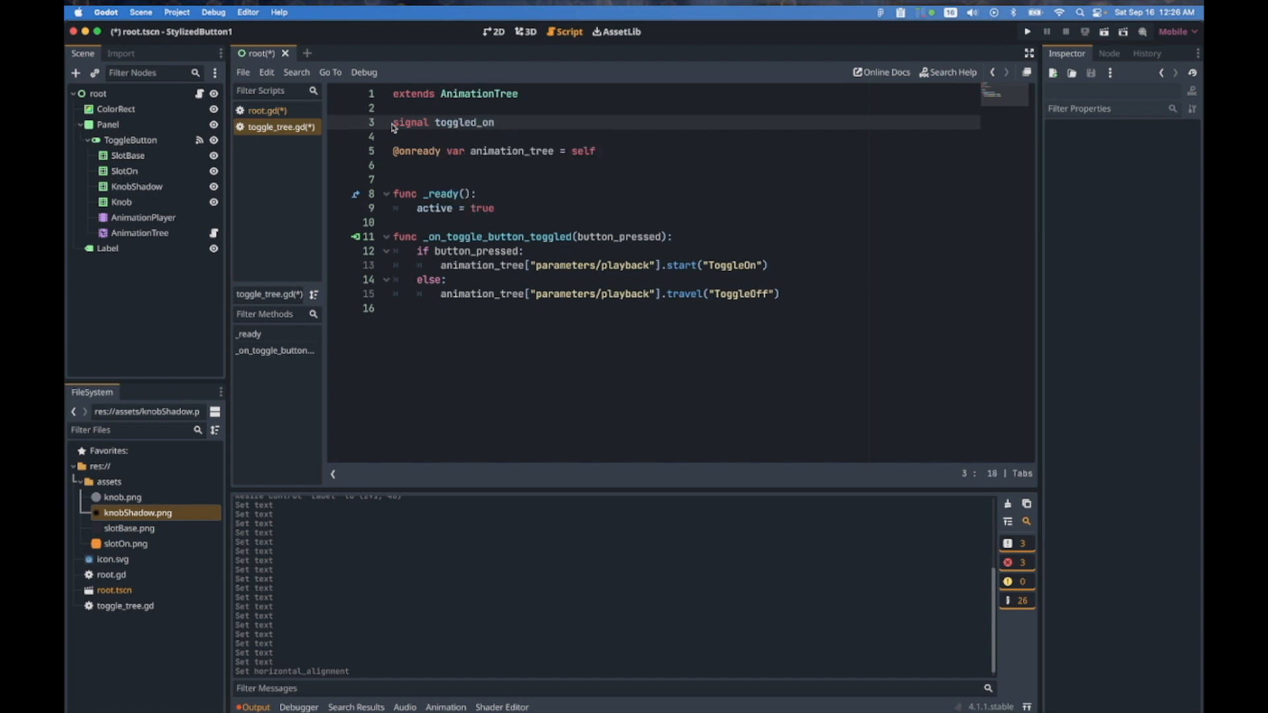
{"action": "key", "text": "Return"}
{"action": "type", "text": "signal toggled"}
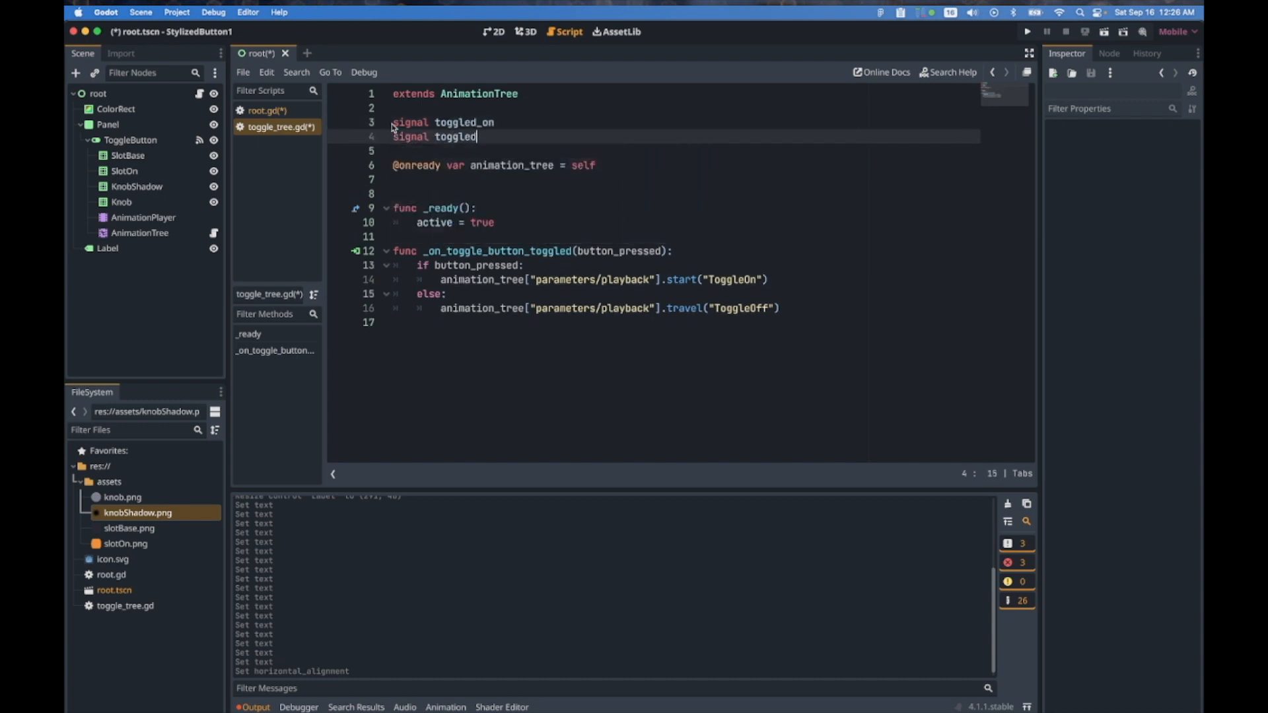
{"action": "type", "text": "_off"}
In toggle_tree.gd, emit the "toggled_on" signal right after the ToggleOn playback call in the button_pressed branch
{"action": "left_click", "coordinate": [773, 280]}
{"action": "key", "text": "Return"}
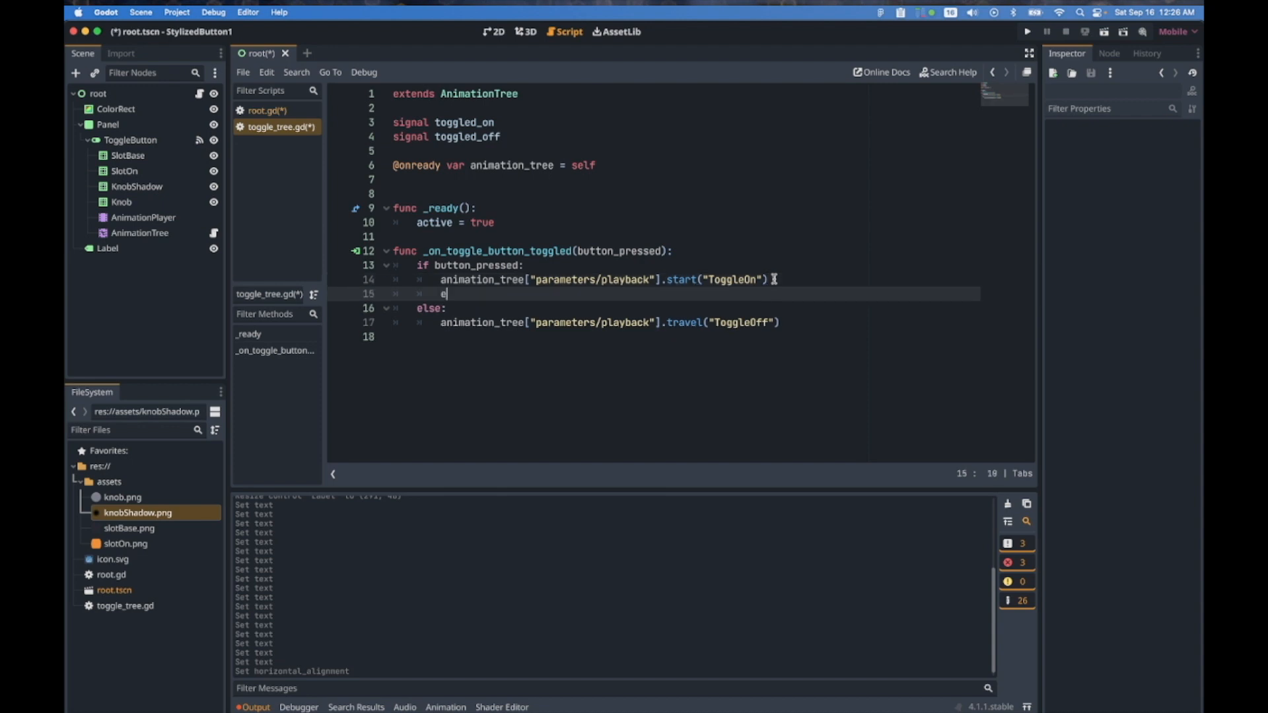
{"action": "type", "text": "emai"}
{"action": "key", "text": "BackSpace"}
{"action": "key", "text": "BackSpace"}
{"action": "type", "text": "i"}
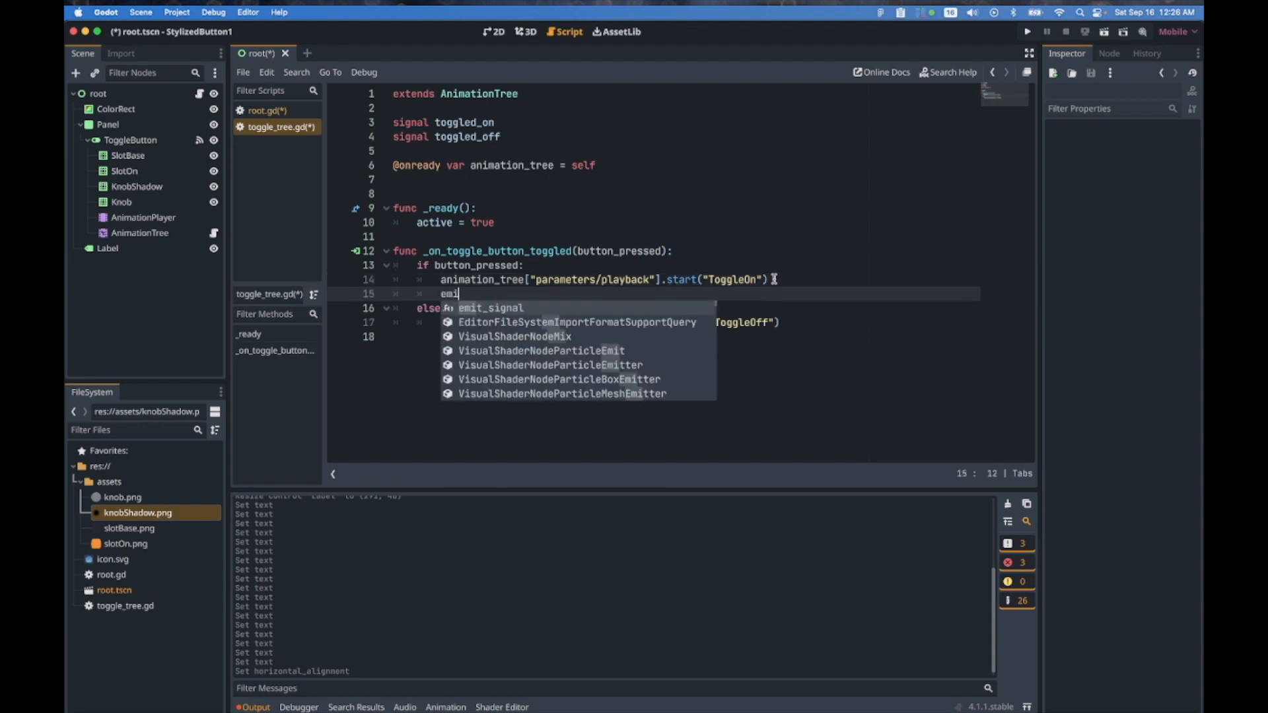
{"action": "type", "text": "t_signal()\"to"}
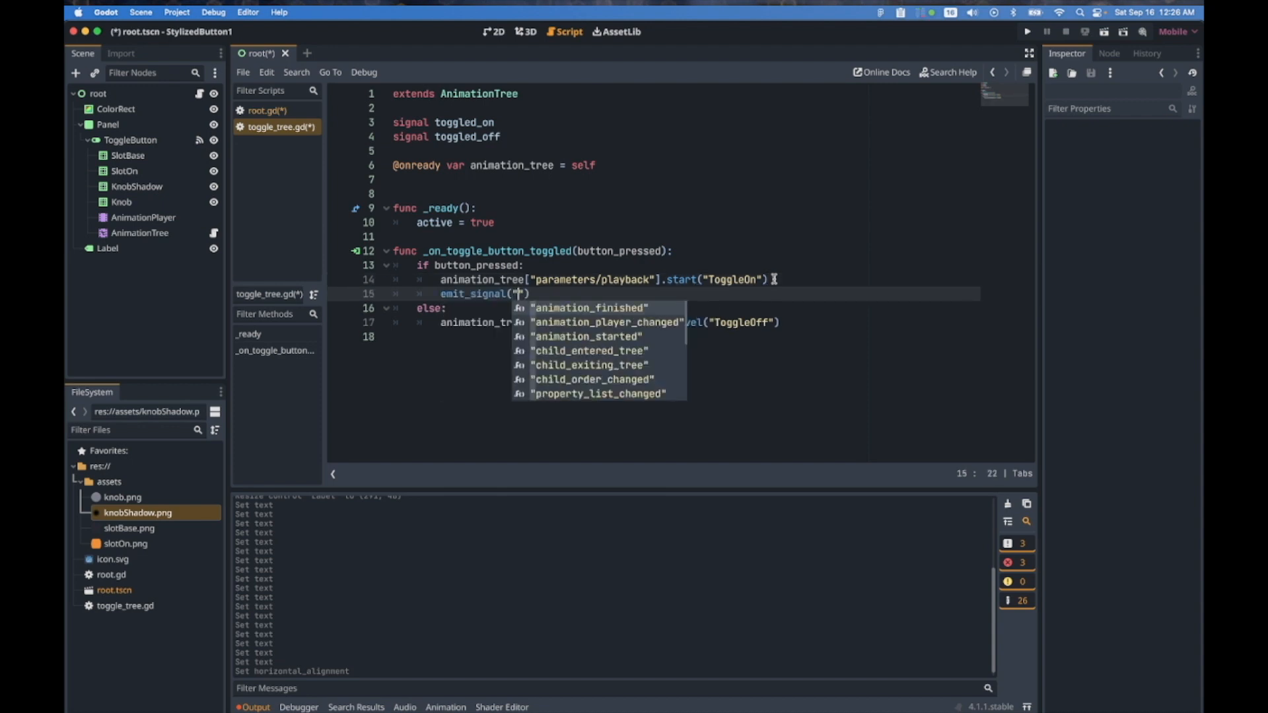
{"action": "key", "text": "Down"}
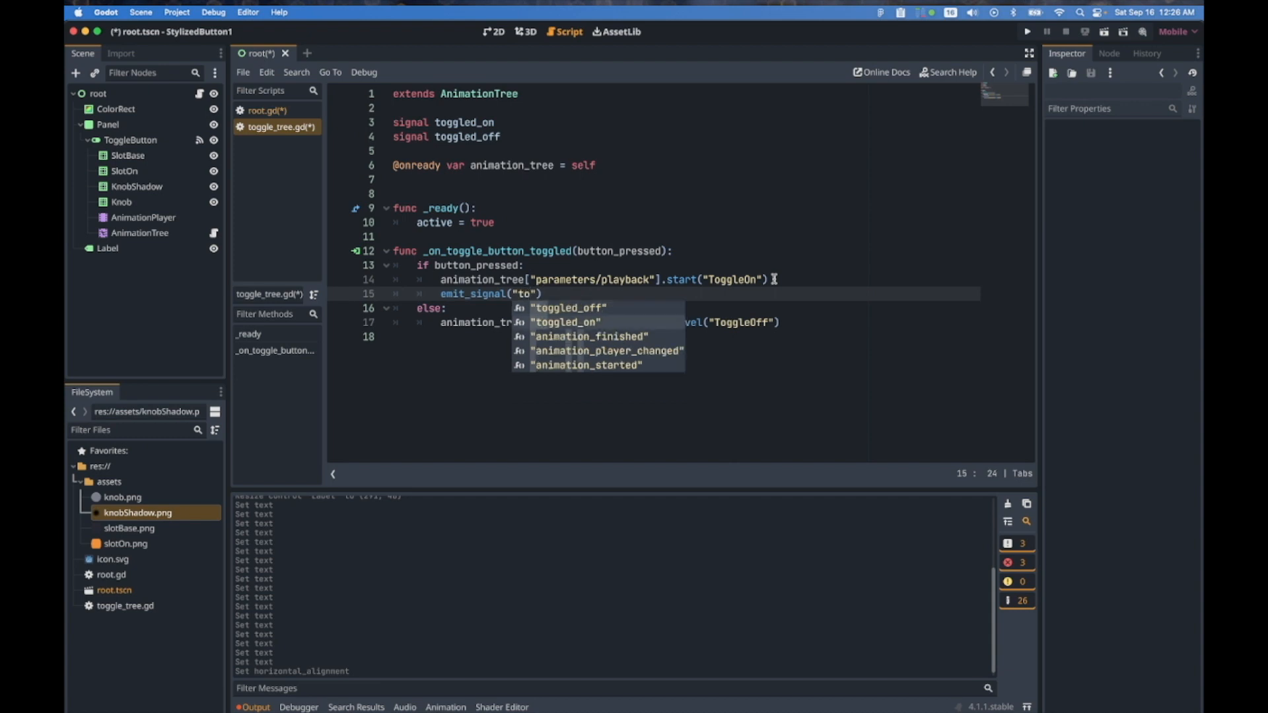
{"action": "key", "text": "Return"}
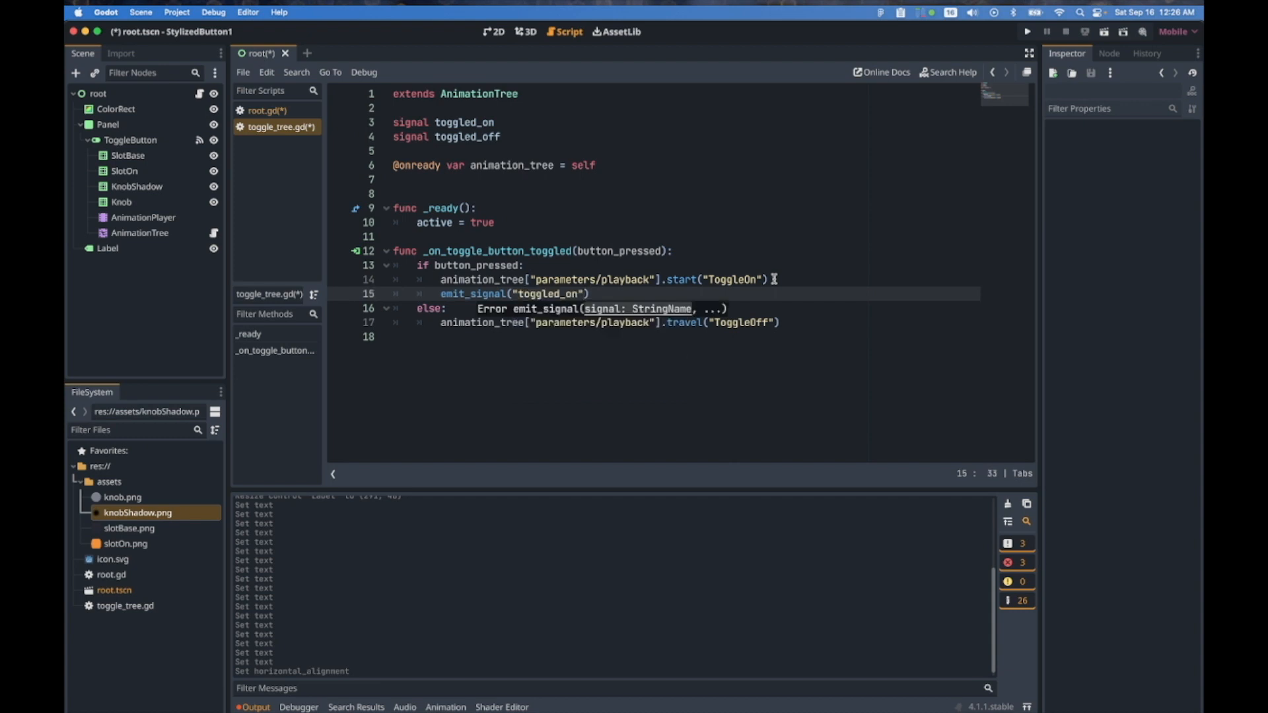
Emit the "toggled_off" signal after the ToggleOff travel call in the else branch
{"action": "left_click", "coordinate": [829, 322]}
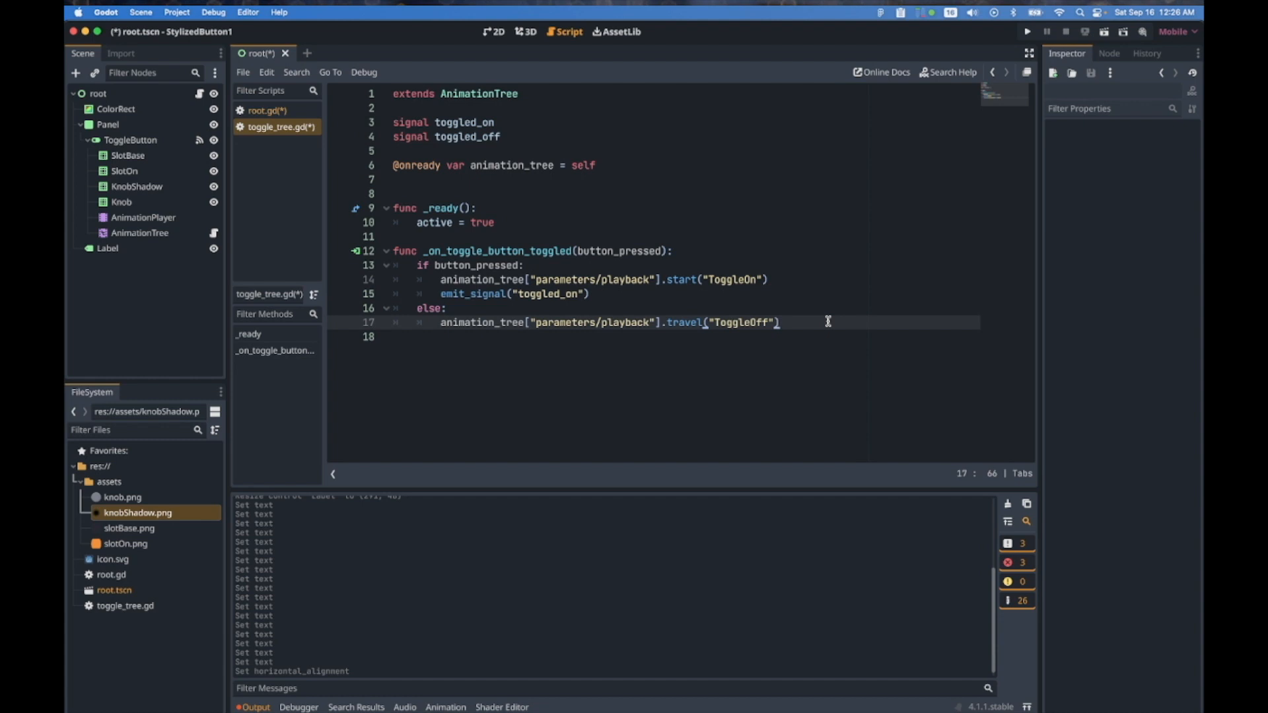
{"action": "key", "text": "Return"}
{"action": "type", "text": "emit_signal(\"toggled_on\")"}
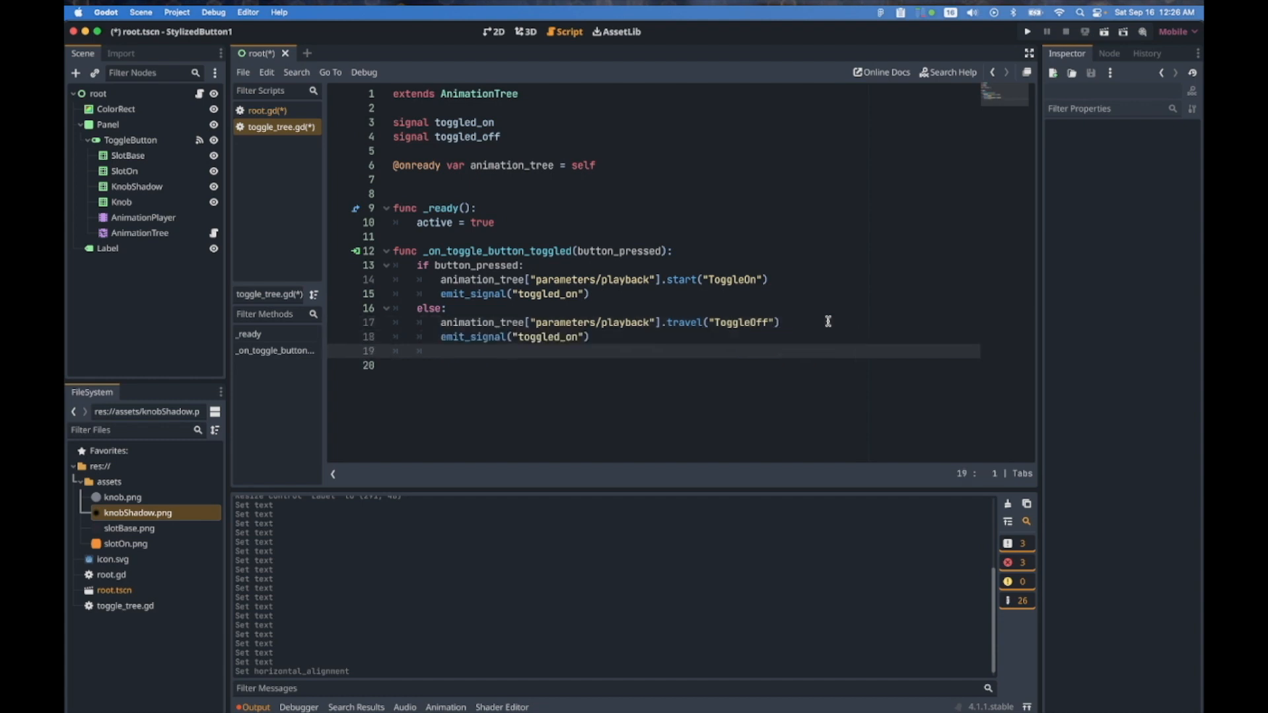
{"action": "left_click", "coordinate": [576, 337]}
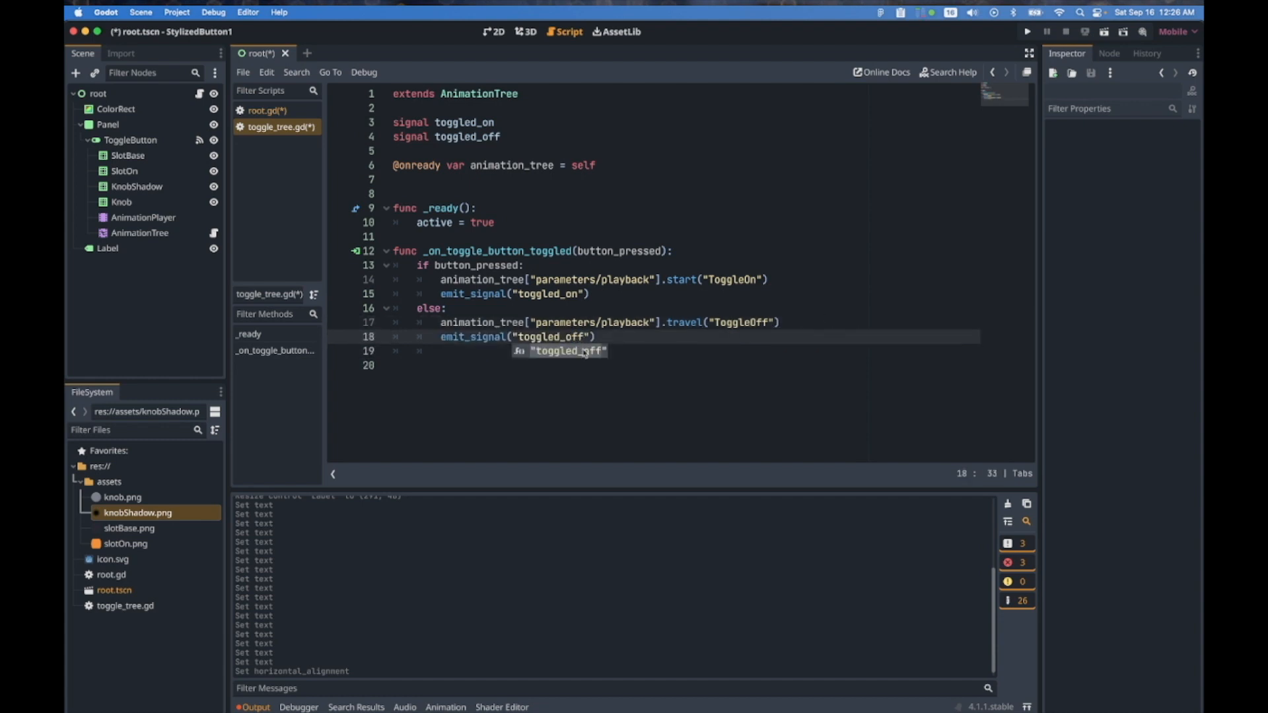
{"action": "left_click", "coordinate": [619, 367]}
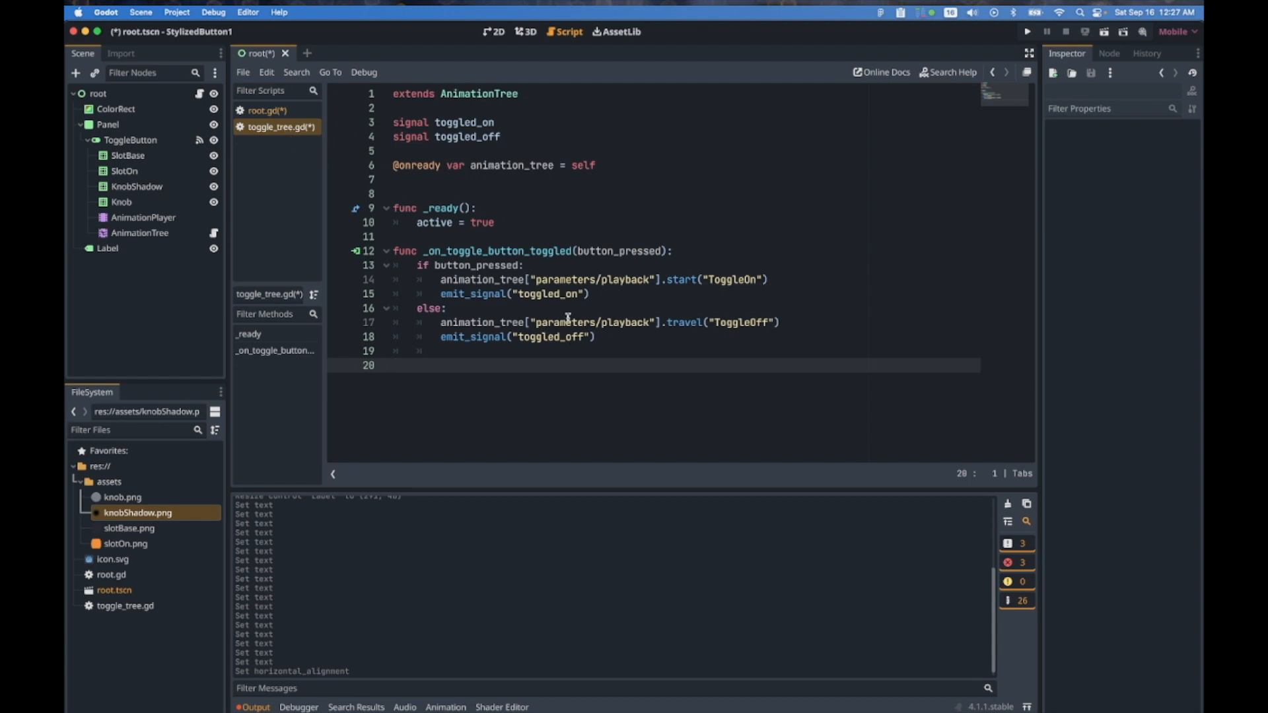
Save the changes and add a _ready() function below the variables in root.gd
{"action": "left_click", "coordinate": [264, 110]}
{"action": "key", "text": "super+s"}
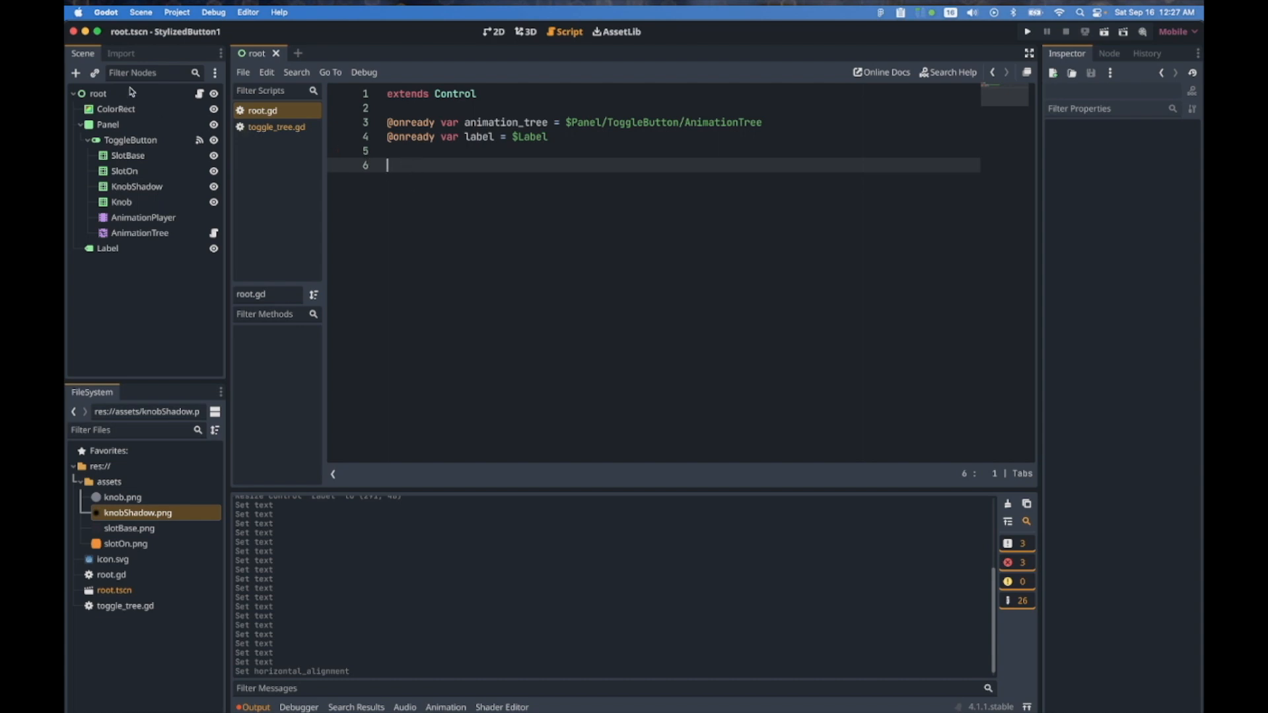
{"action": "type", "text": "func _"}
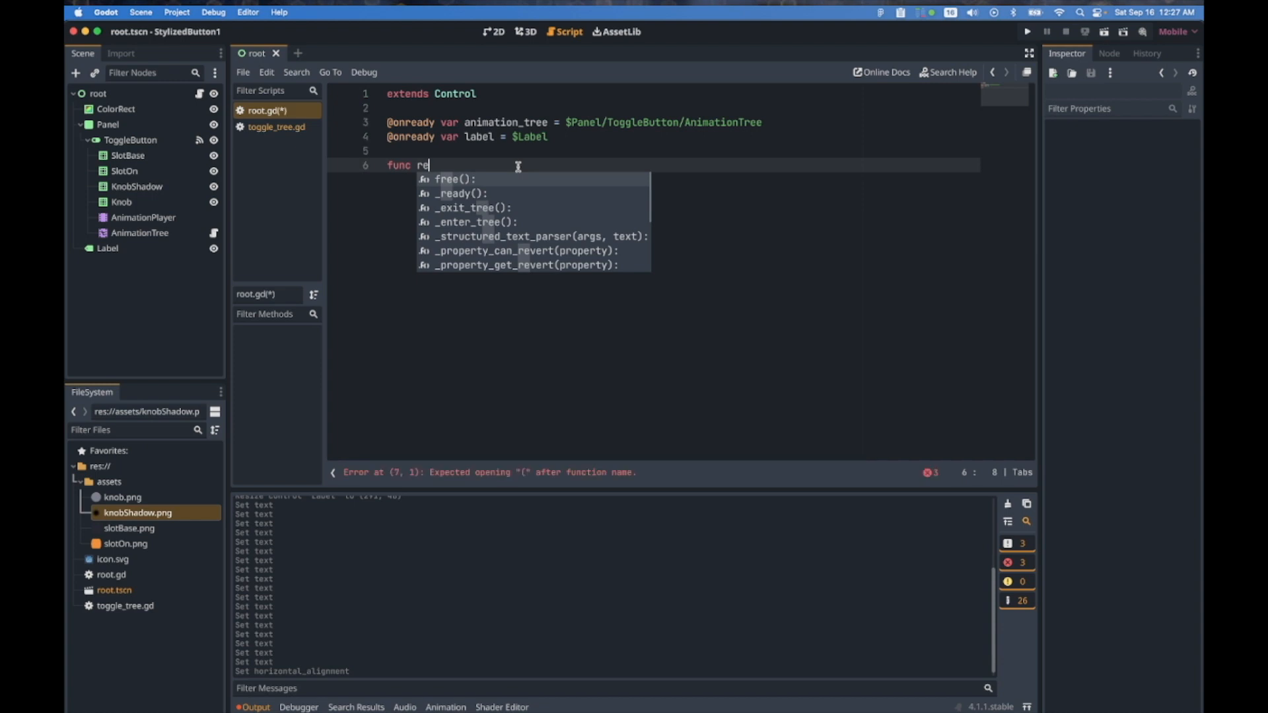
{"action": "type", "text": "re"}
{"action": "key", "text": "Down"}
{"action": "key", "text": "Return"}
{"action": "key", "text": "Return"}
Inside _ready(), connect animation_tree's toggled_on signal to a handler called _on_toggled_on
{"action": "type", "text": "an"}
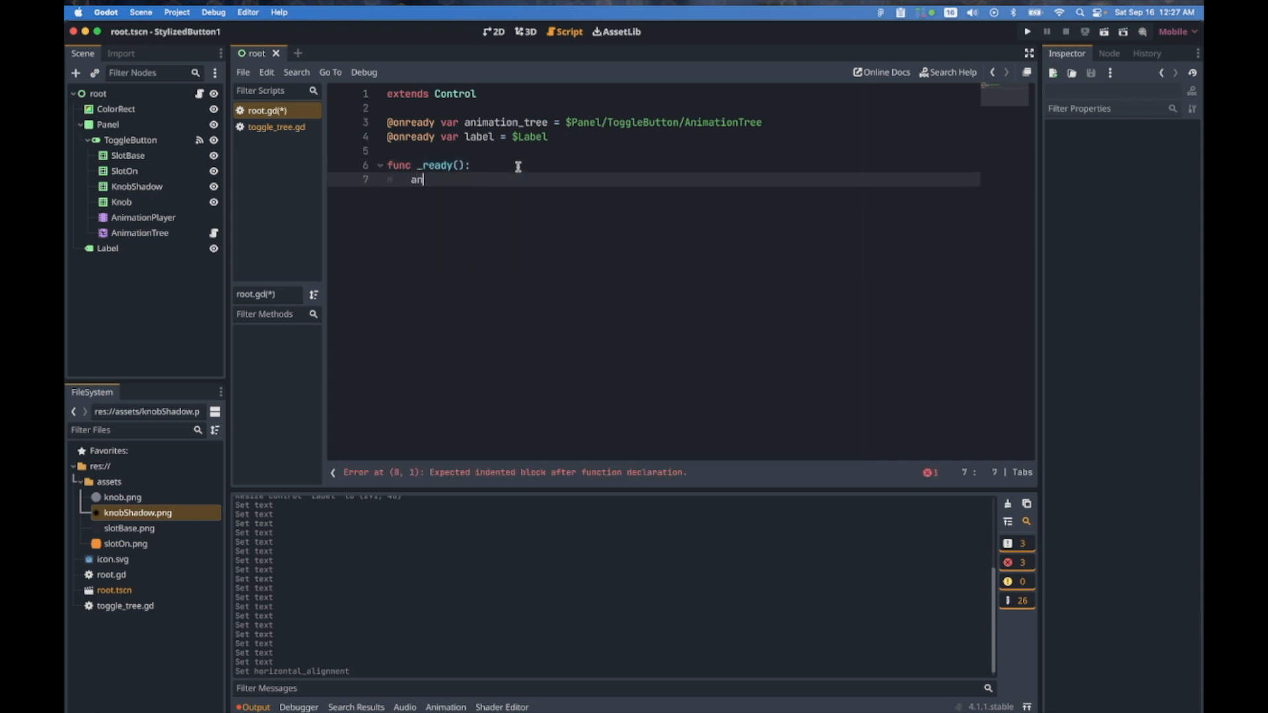
{"action": "key", "text": "Return"}
{"action": "type", "text": ".toggle"}
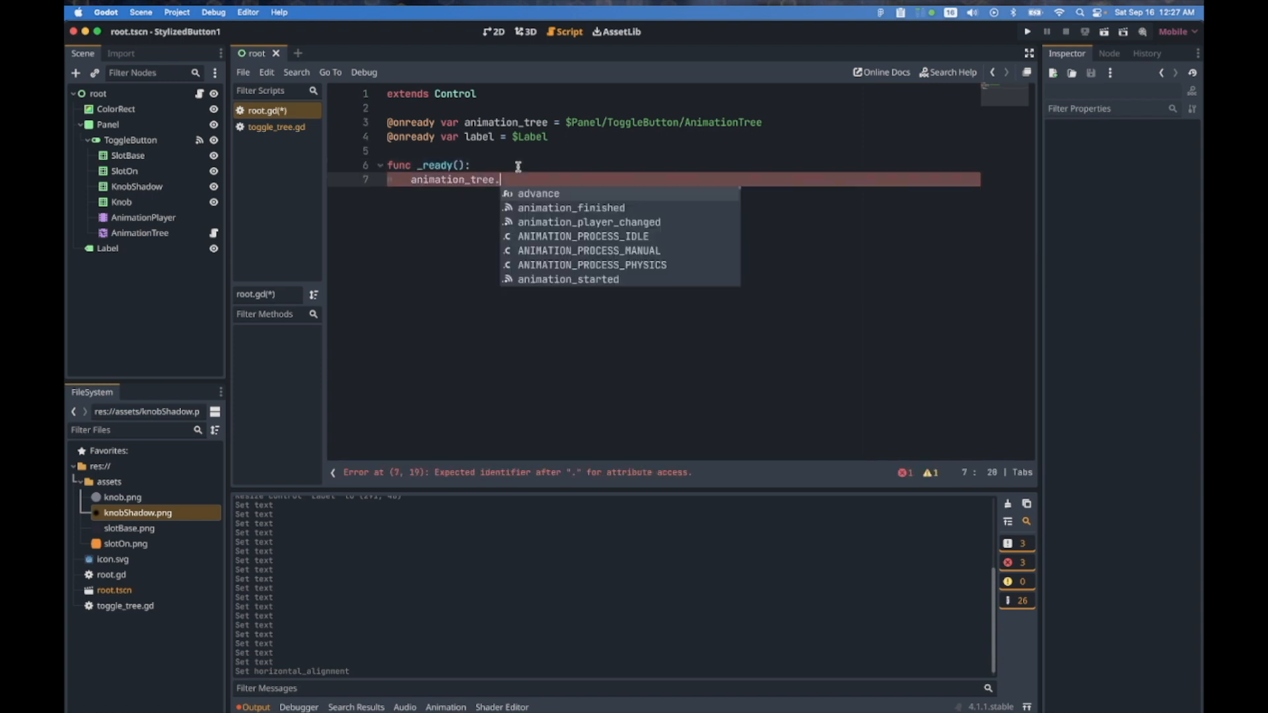
{"action": "type", "text": "d_on"}
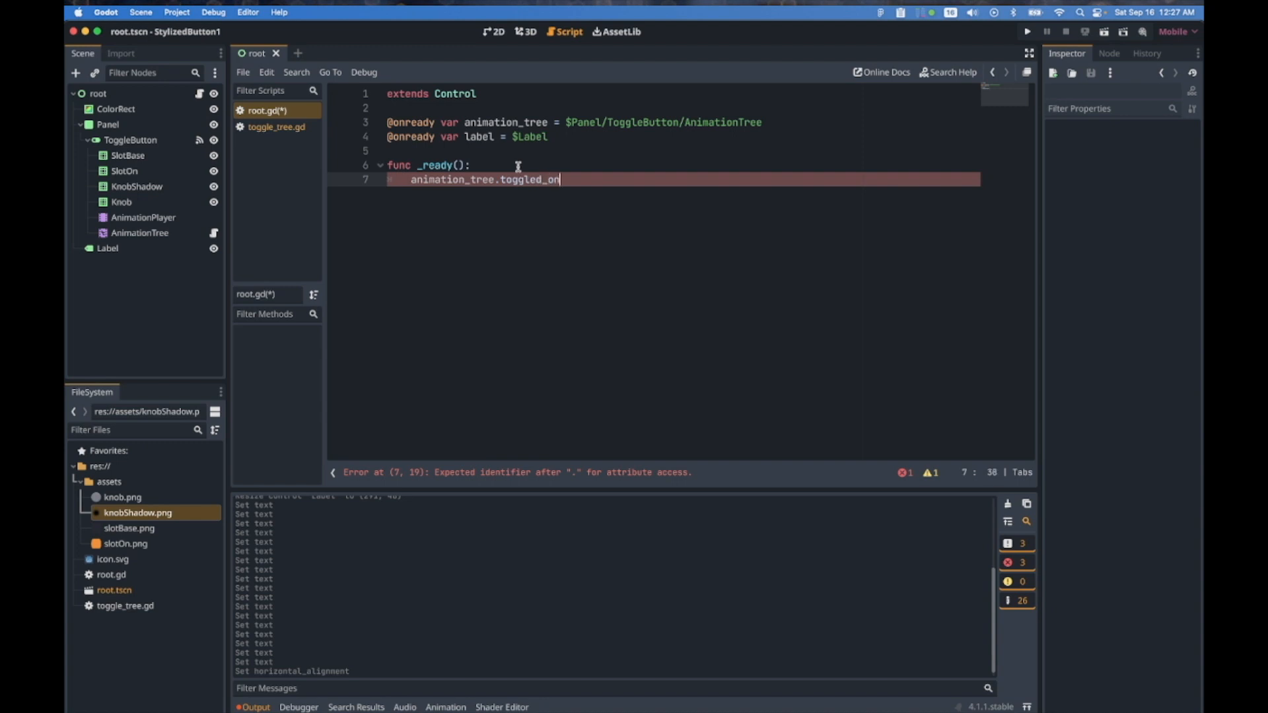
{"action": "type", "text": ".connect("}
{"action": "type", "text": "_on"}
{"action": "type", "text": "_toggled"}
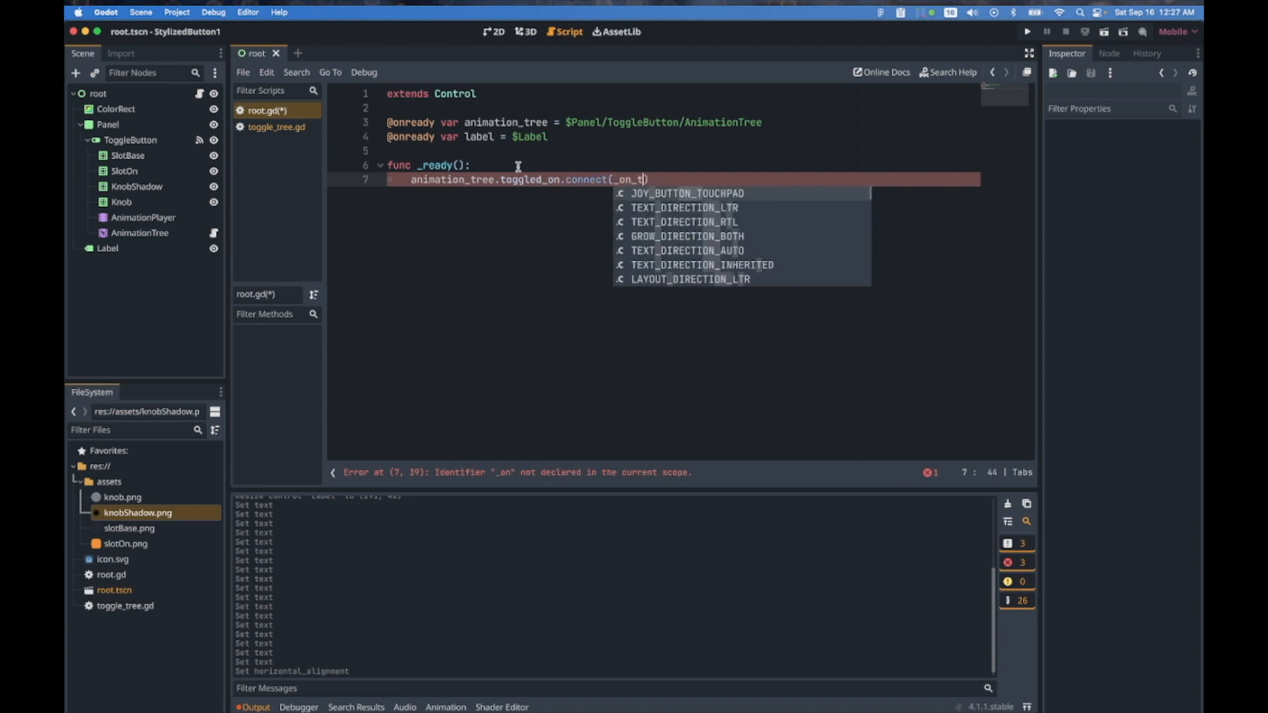
{"action": "type", "text": "_on"}
{"action": "key", "text": "Return"}
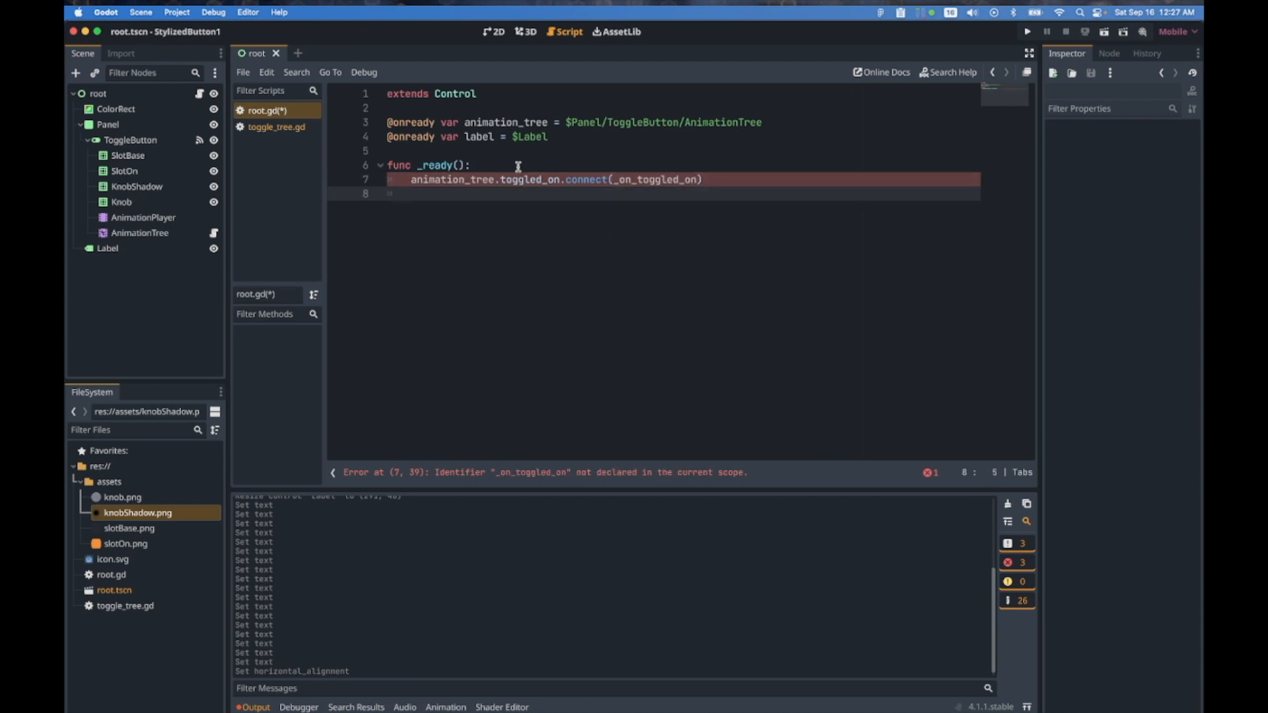
Duplicate the toggled_on connection line in _ready() and change the copy's handler to _on_toggled_off
{"action": "type", "text": "animation_tree.toggled_on.connect(_on_toggled_on)"}
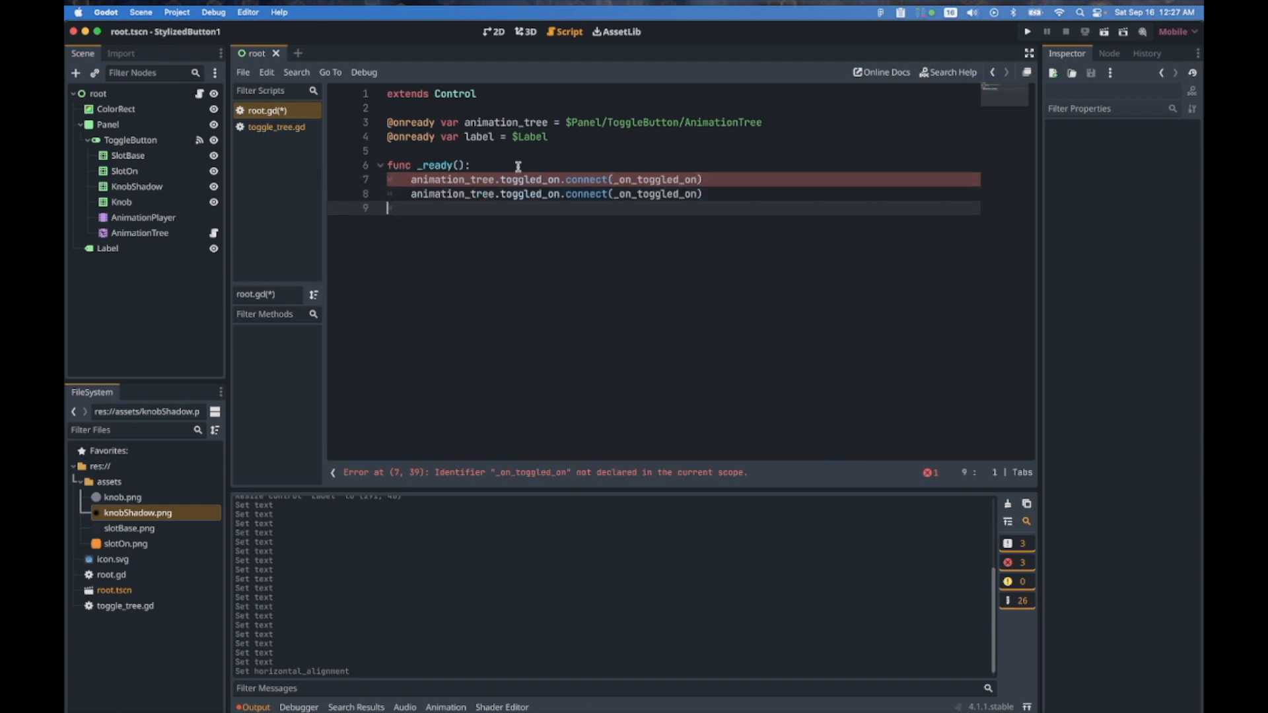
{"action": "left_click", "coordinate": [693, 194]}
{"action": "type", "text": "ff"}
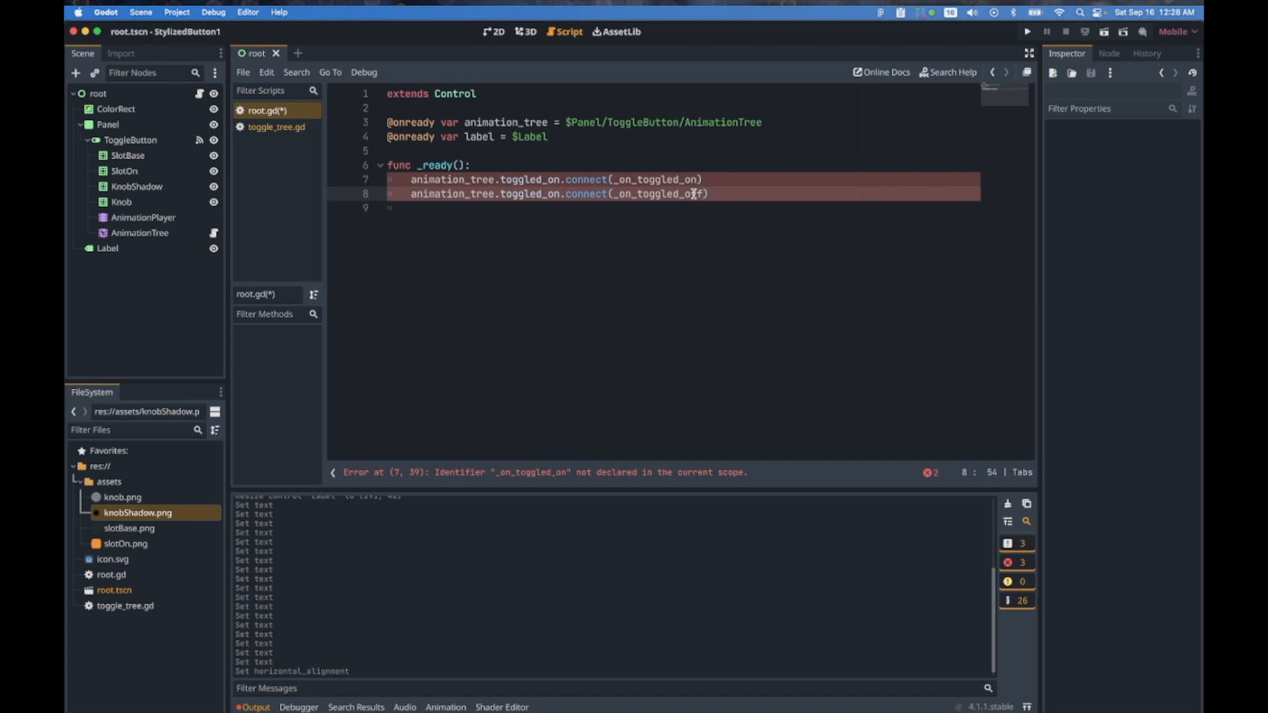
Declare the handler function _on_toggled_on() below _ready(), reusing the name from the connect call
{"action": "left_click", "coordinate": [708, 211]}
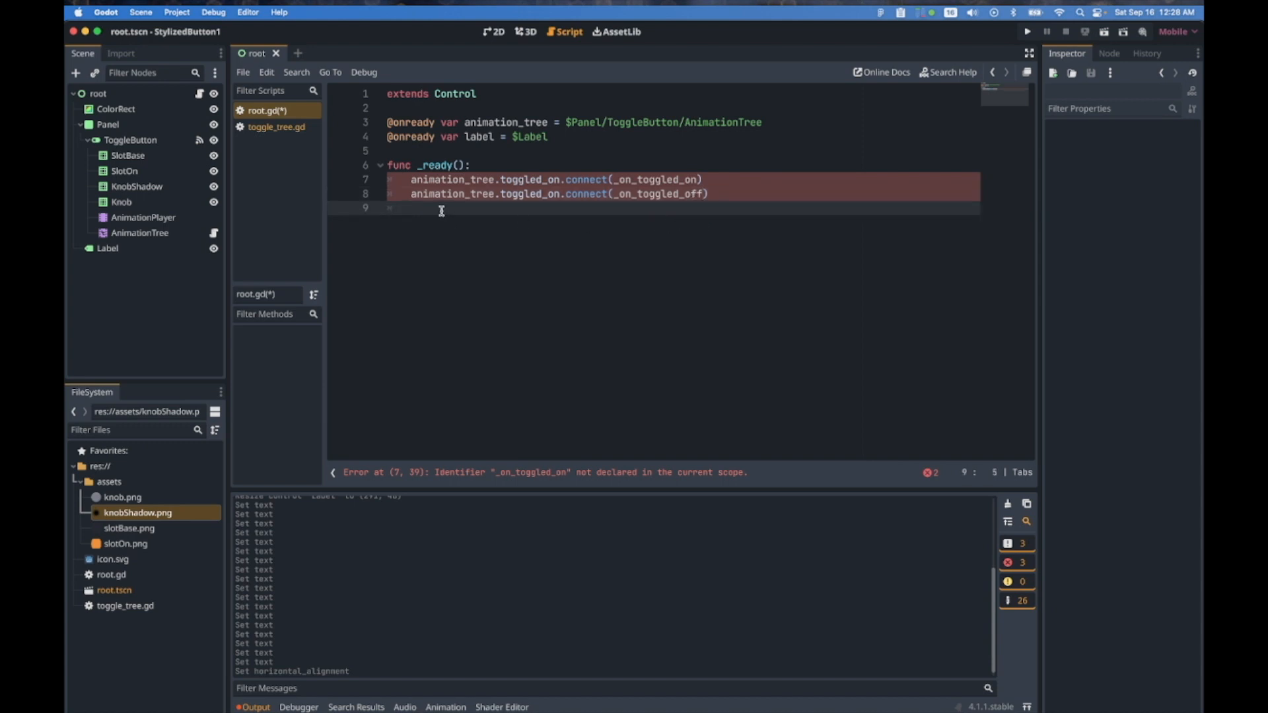
{"action": "key", "text": "Return"}
{"action": "key", "text": "Return"}
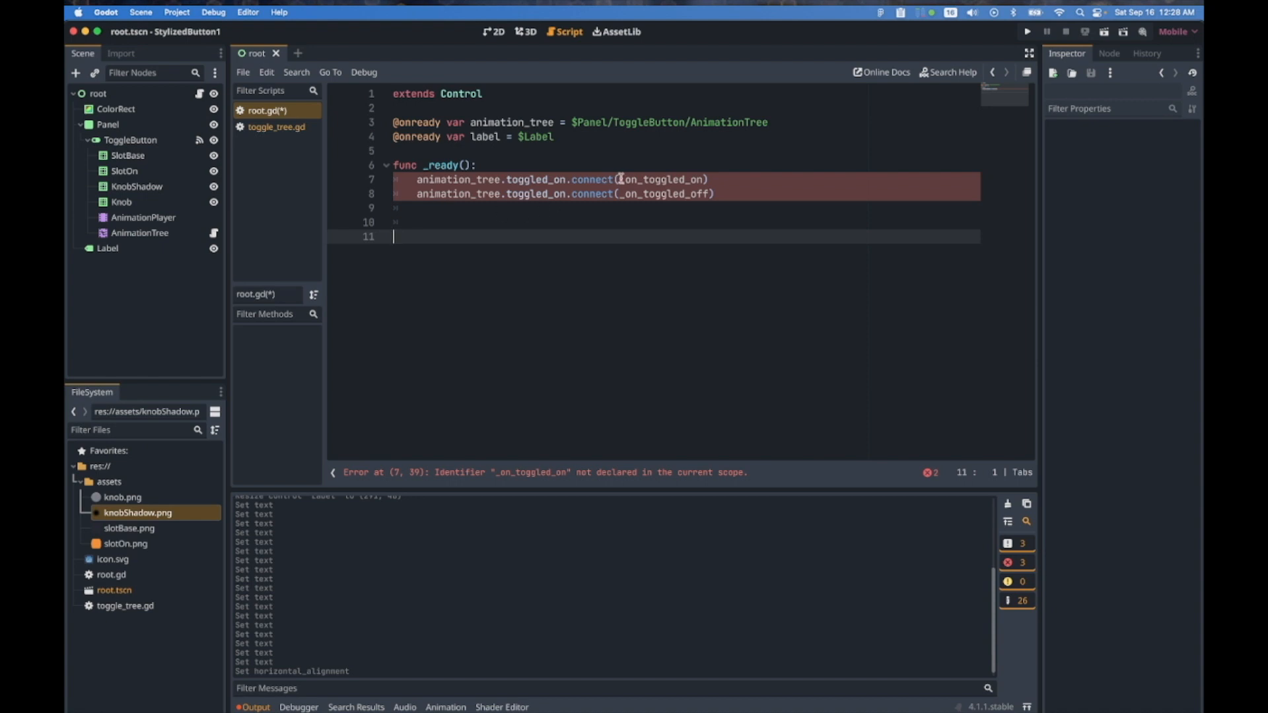
{"action": "left_click_drag", "start_coordinate": [621, 179], "coordinate": [707, 180]}
{"action": "key", "text": "super+c"}
{"action": "left_click", "coordinate": [444, 239]}
{"action": "type", "text": "func"}
{"action": "key", "text": "super+v"}
{"action": "type", "text": "():"}
{"action": "key", "text": "Return"}
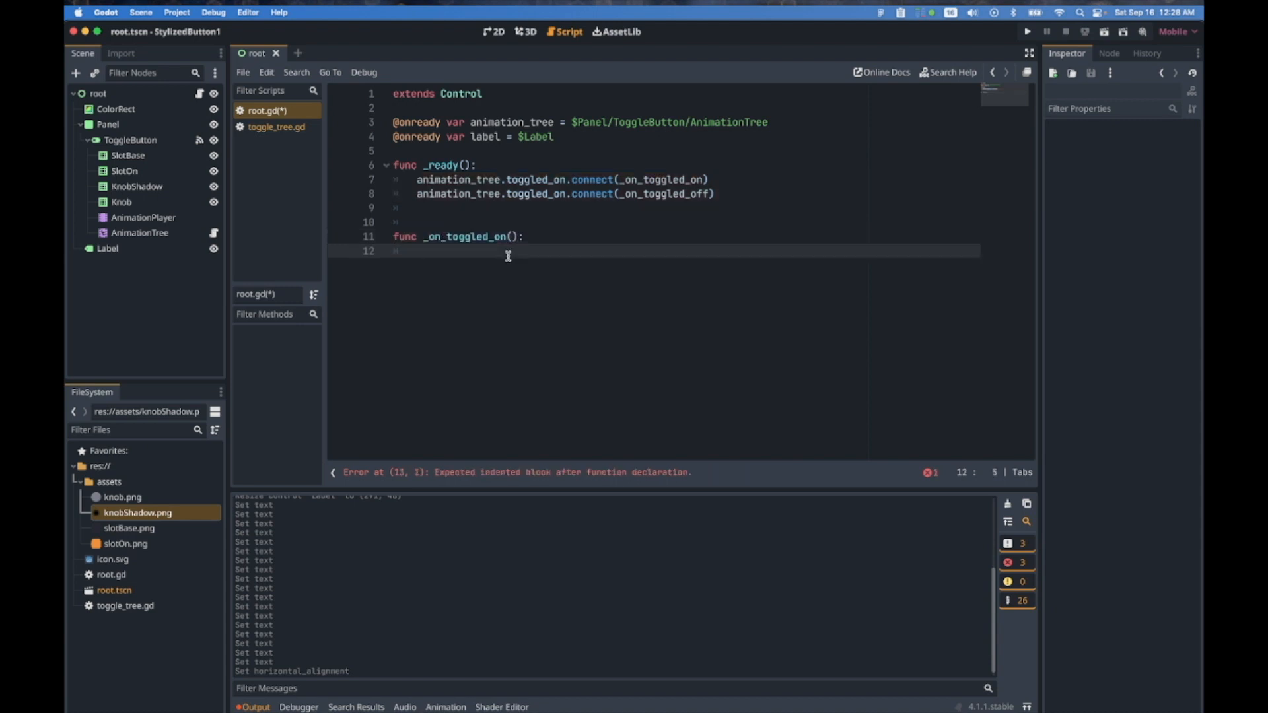
In _on_toggled_on(), set label.text to "Magic here now"
{"action": "type", "text": "label.text"}
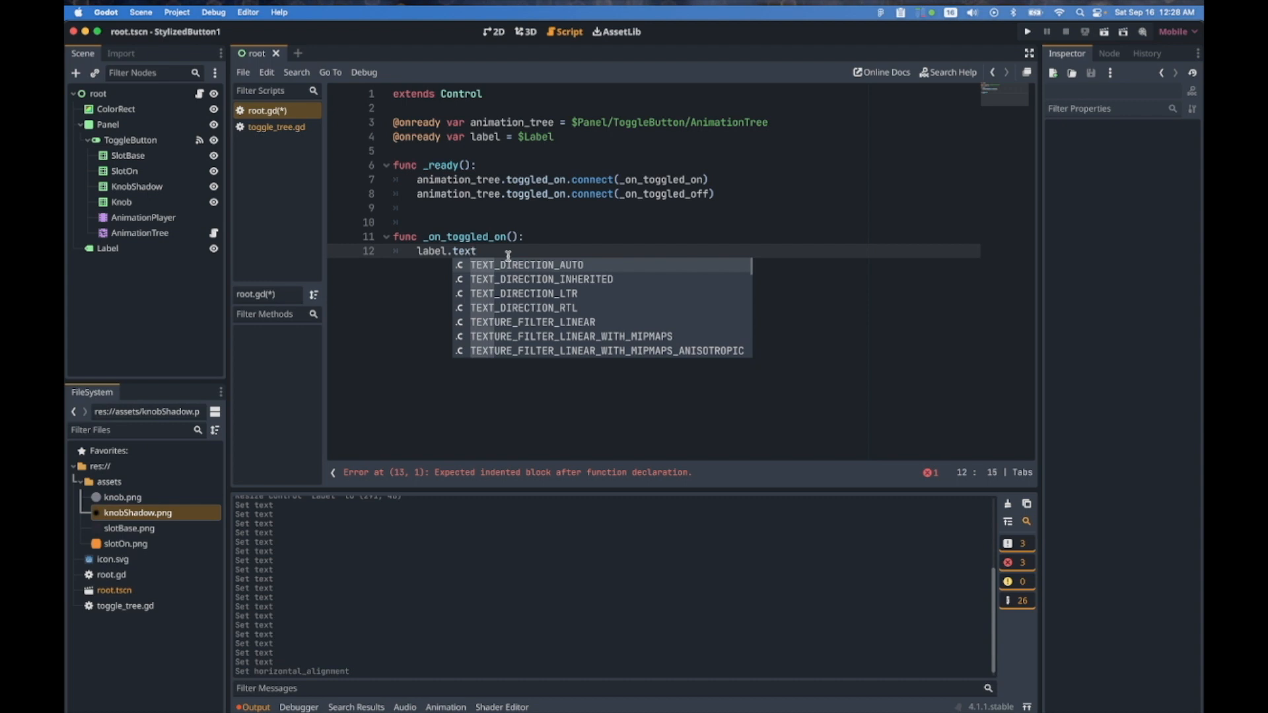
{"action": "type", "text": " = \"M"}
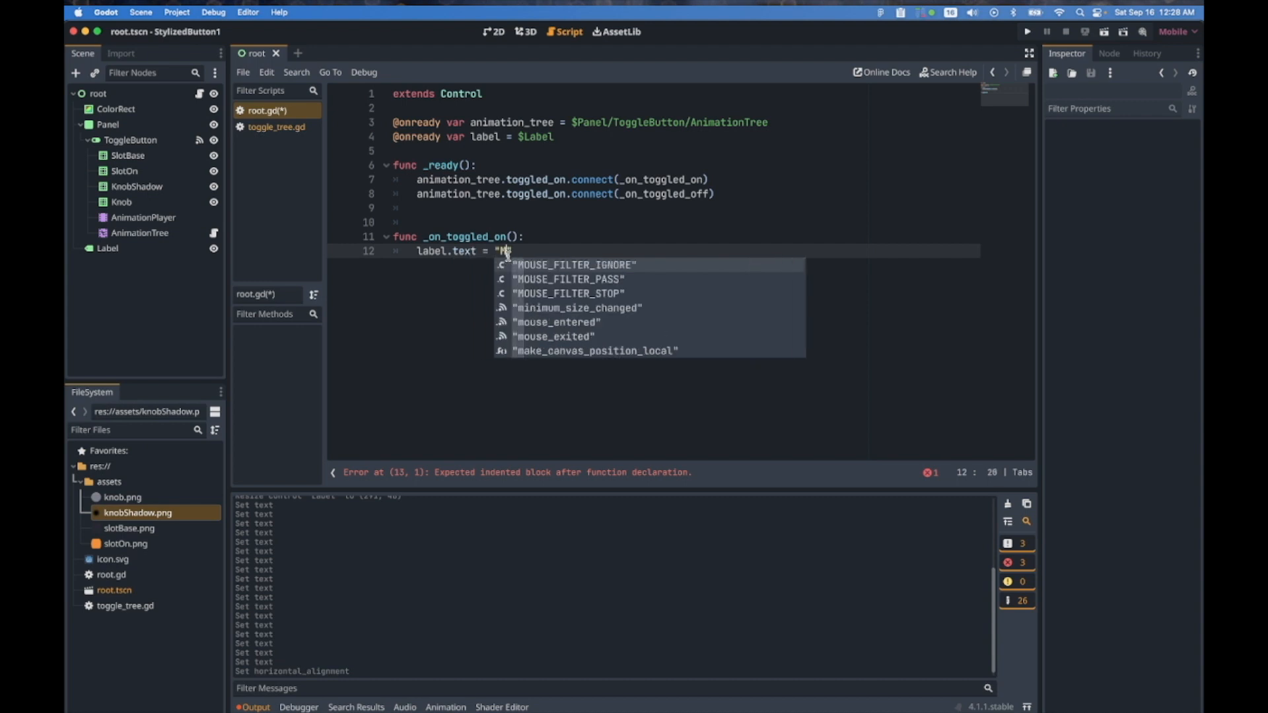
{"action": "type", "text": "agic here"}
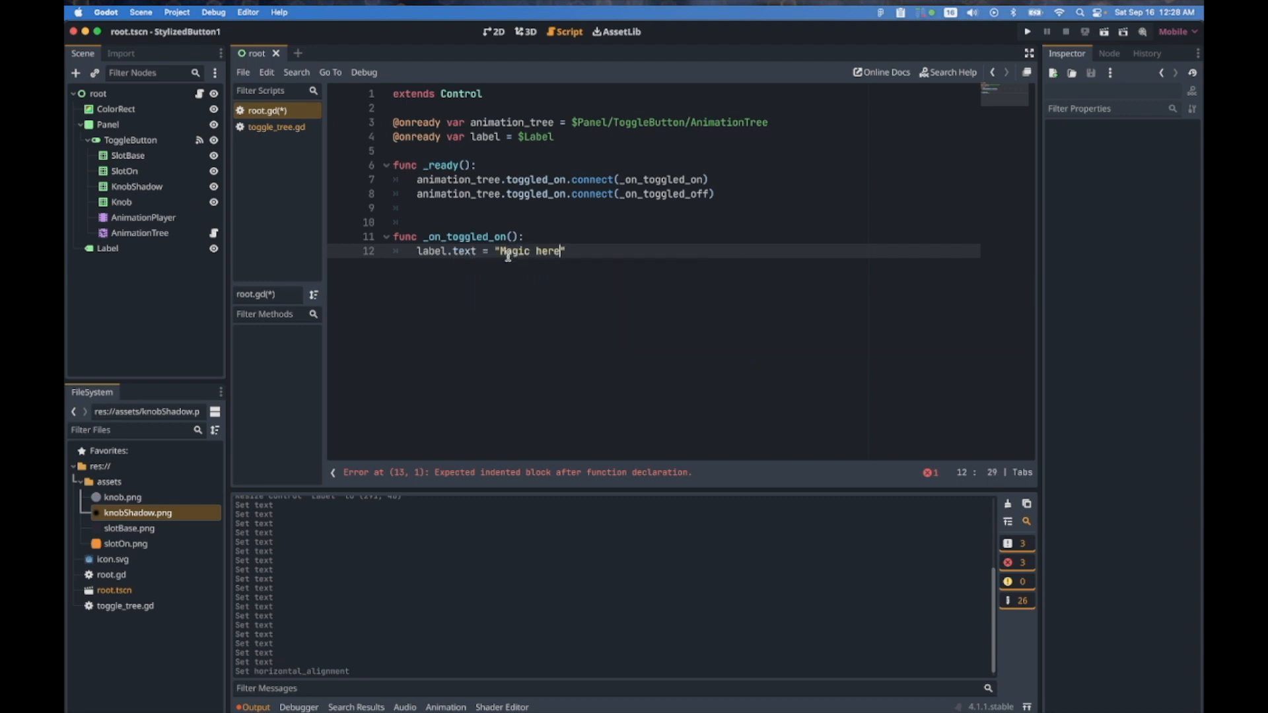
{"action": "type", "text": " now"}
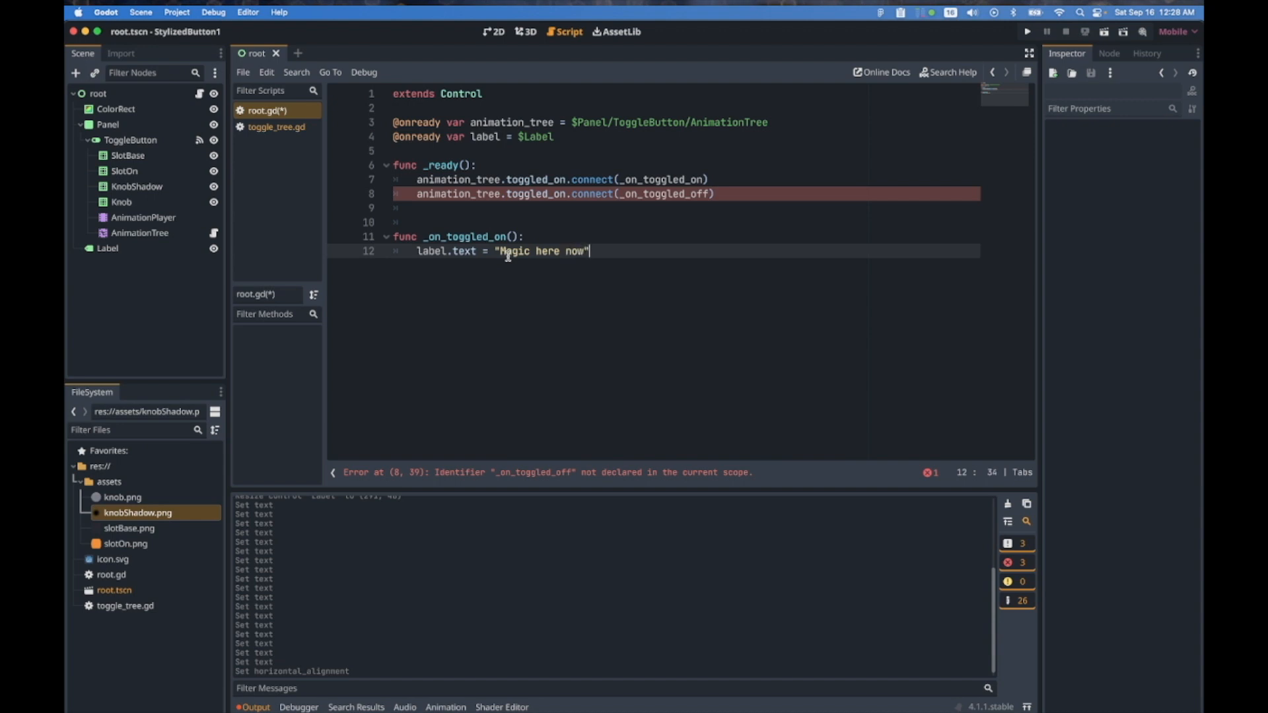
Duplicate the _on_toggled_on() function below itself and rename the copy _on_toggled_off()
{"action": "key", "text": "Return"}
{"action": "key", "text": "Return"}
{"action": "left_click_drag", "start_coordinate": [621, 194], "coordinate": [708, 194]}
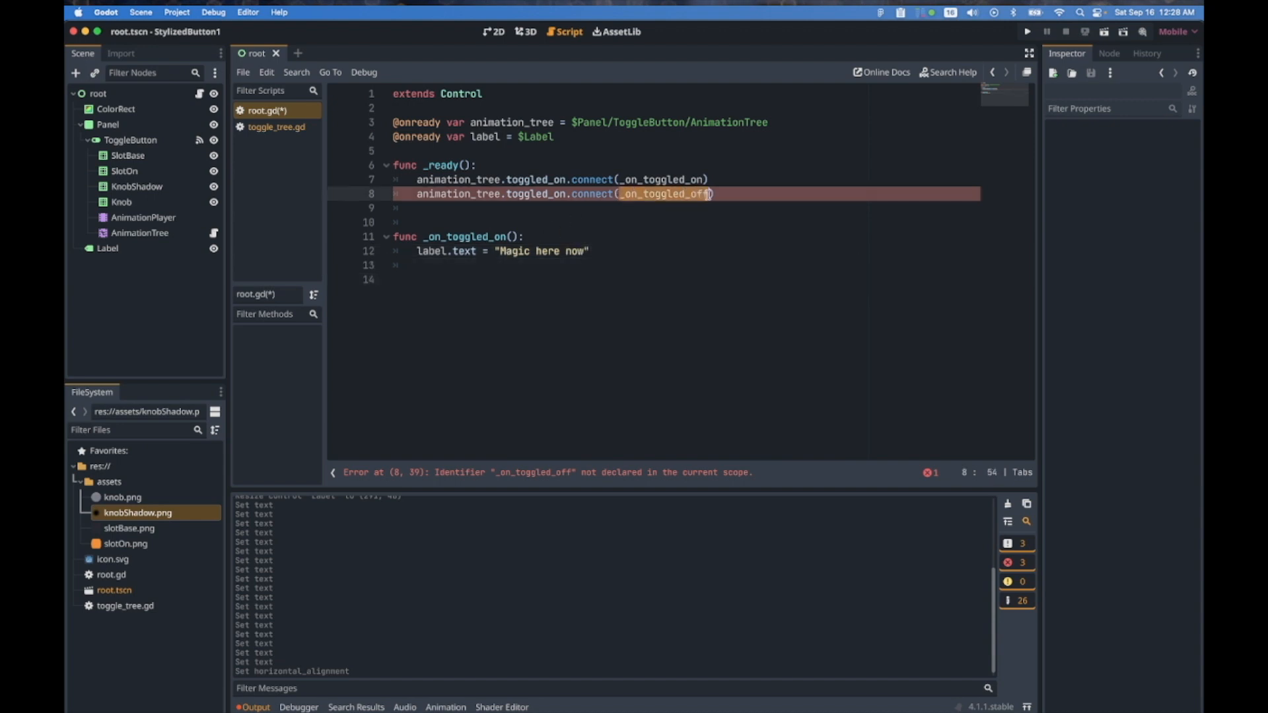
{"action": "left_click_drag", "start_coordinate": [625, 258], "coordinate": [379, 248]}
{"action": "key", "text": "shift+Up"}
{"action": "key", "text": "super+c"}
{"action": "left_click", "coordinate": [418, 280]}
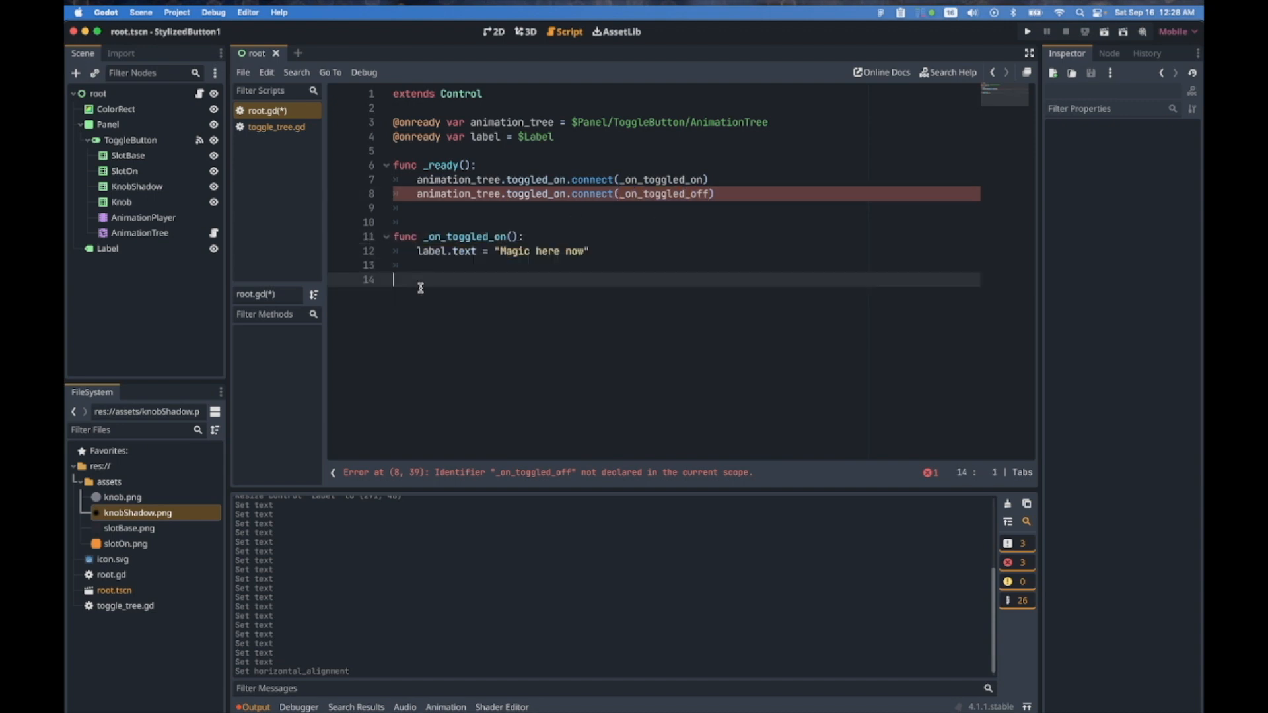
{"action": "key", "text": "super+v"}
{"action": "left_click", "coordinate": [505, 280]}
{"action": "key", "text": "BackSpace"}
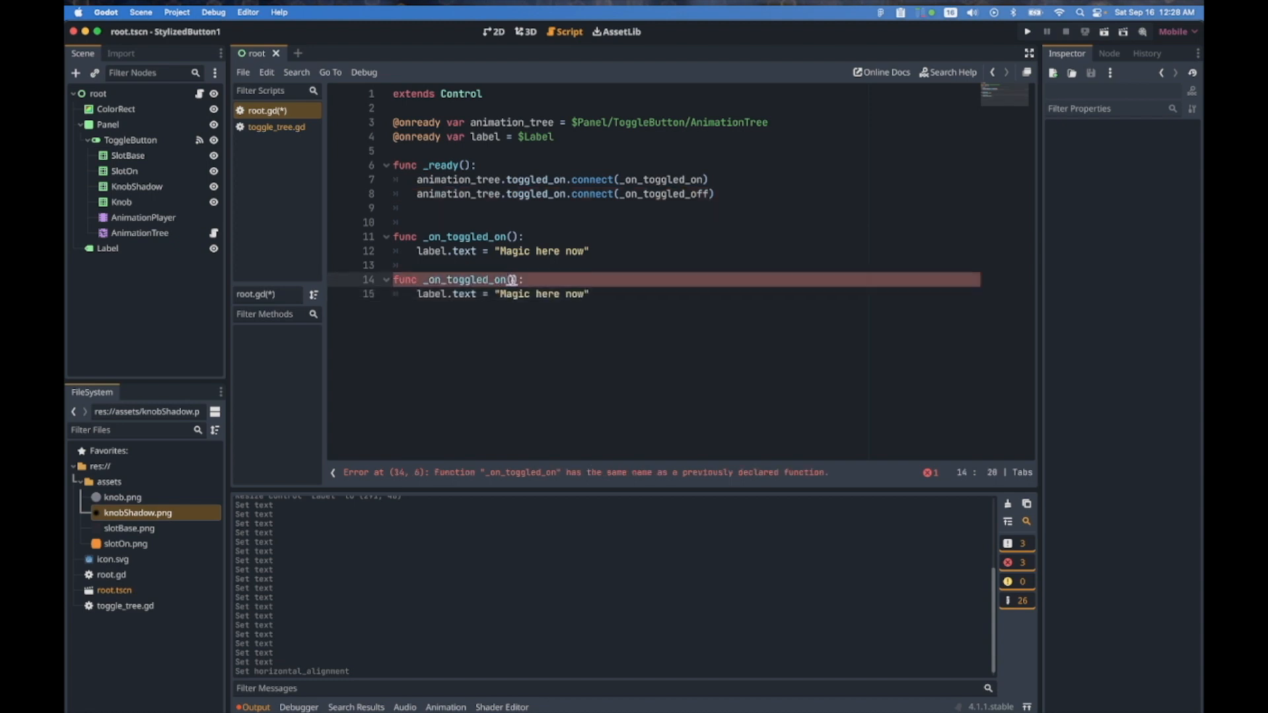
{"action": "type", "text": "ff"}
Change the label text in _on_toggled_off() to "No Magic here now. Sad."
{"action": "left_click", "coordinate": [500, 294]}
{"action": "type", "text": "No"}
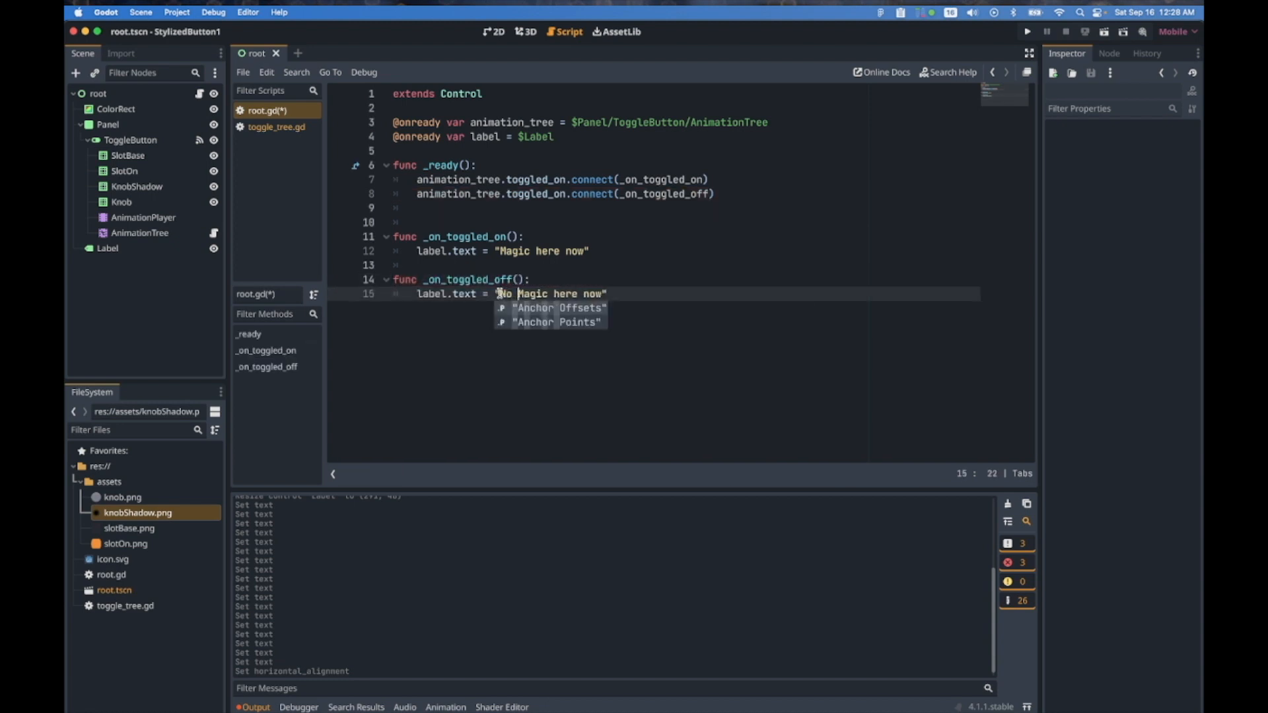
{"action": "left_click", "coordinate": [579, 294]}
{"action": "left_click", "coordinate": [604, 294]}
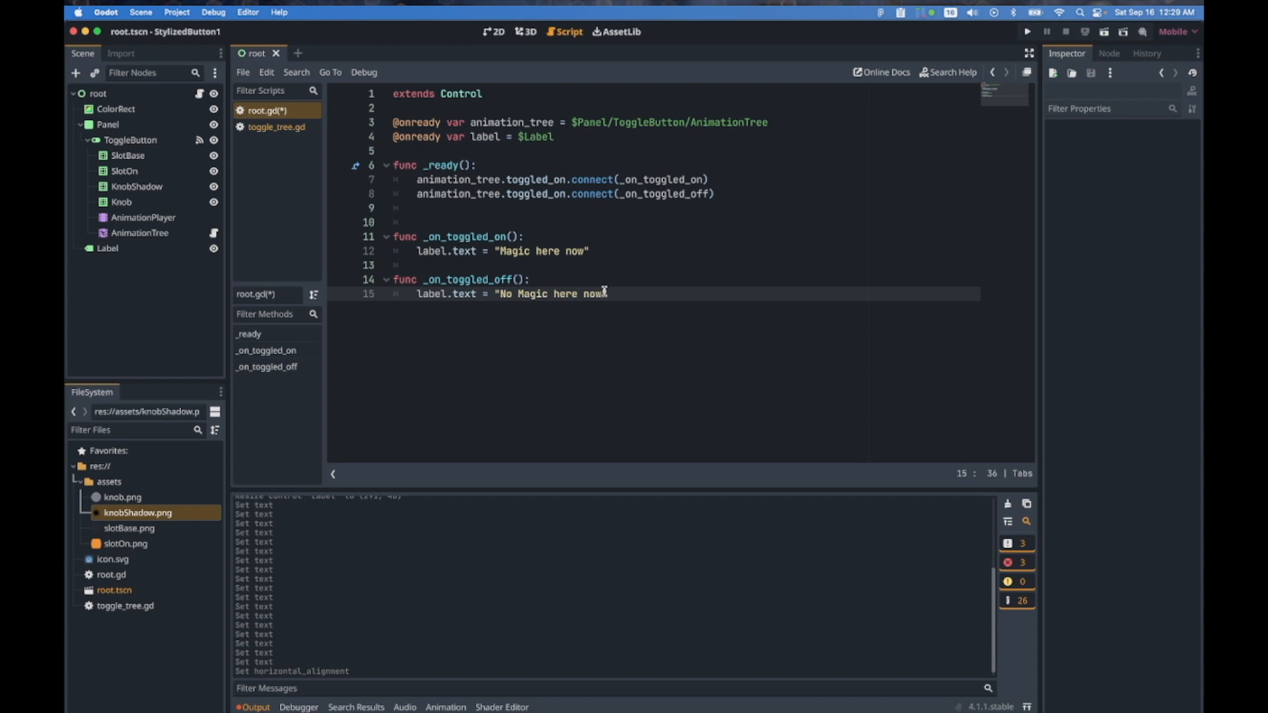
{"action": "type", "text": ". Sad."}
{"action": "key", "text": "Right"}
Run the project, enlarge its window, test the label by switching the toggle several times, and close the window
{"action": "left_click", "coordinate": [1028, 32]}
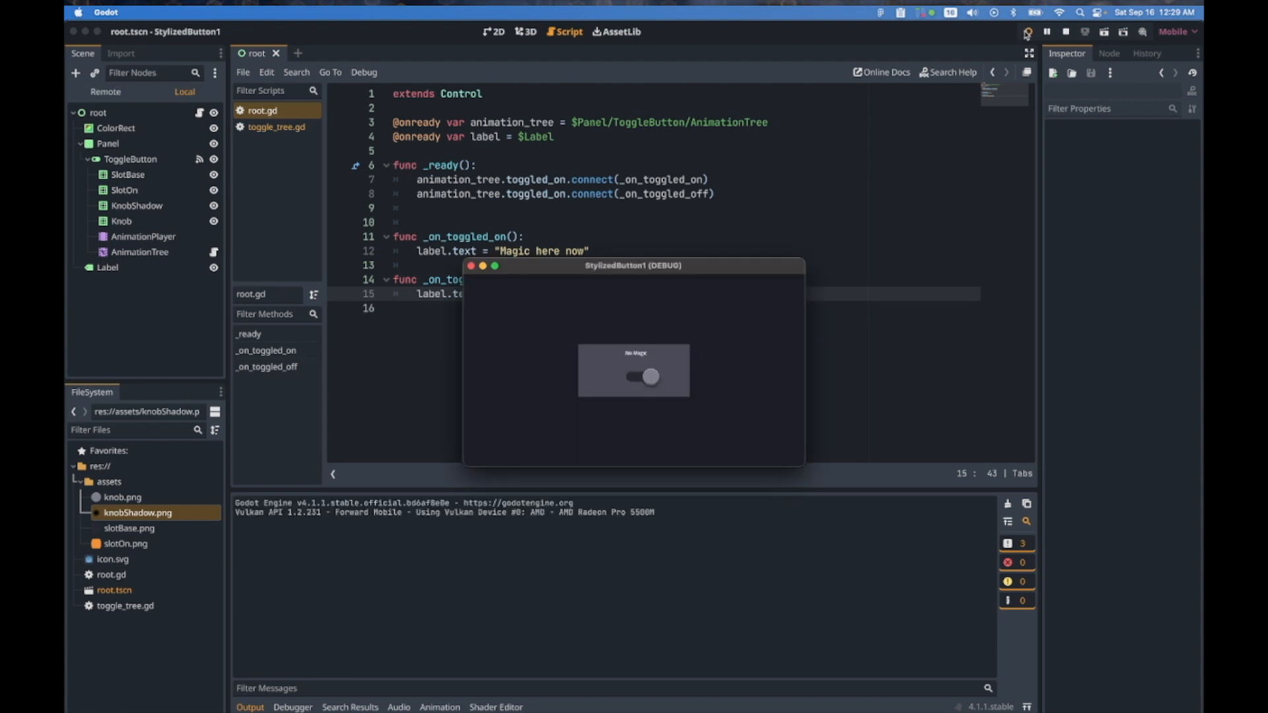
{"action": "left_click_drag", "start_coordinate": [803, 465], "coordinate": [1100, 626]}
{"action": "left_click_drag", "start_coordinate": [737, 236], "coordinate": [637, 175]}
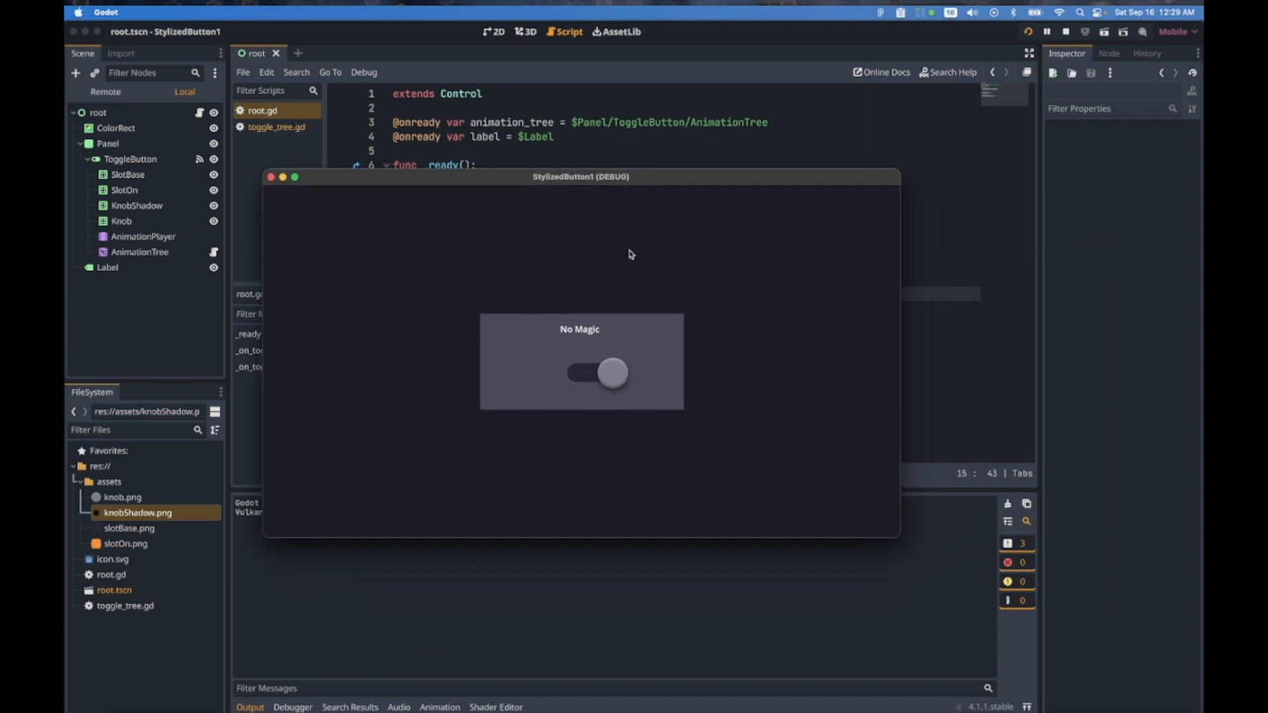
{"action": "left_click", "coordinate": [609, 367]}
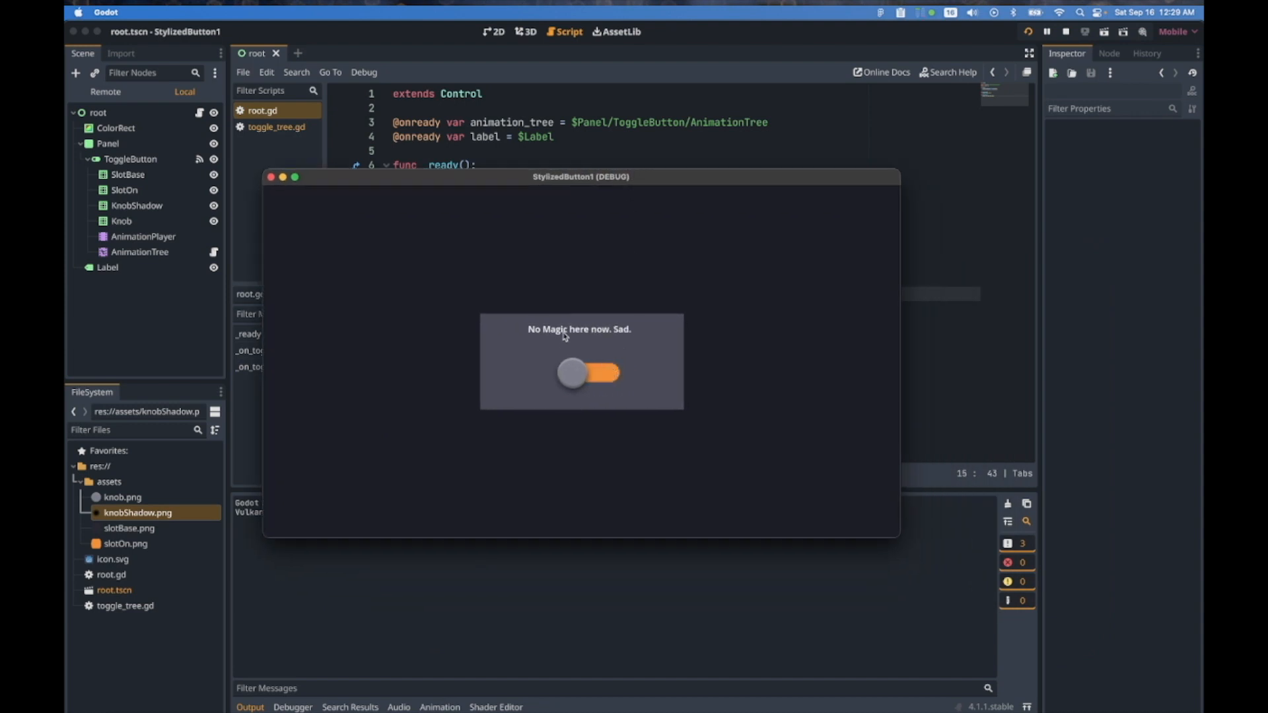
{"action": "left_click", "coordinate": [584, 375]}
{"action": "left_click", "coordinate": [583, 375]}
{"action": "left_click", "coordinate": [584, 375]}
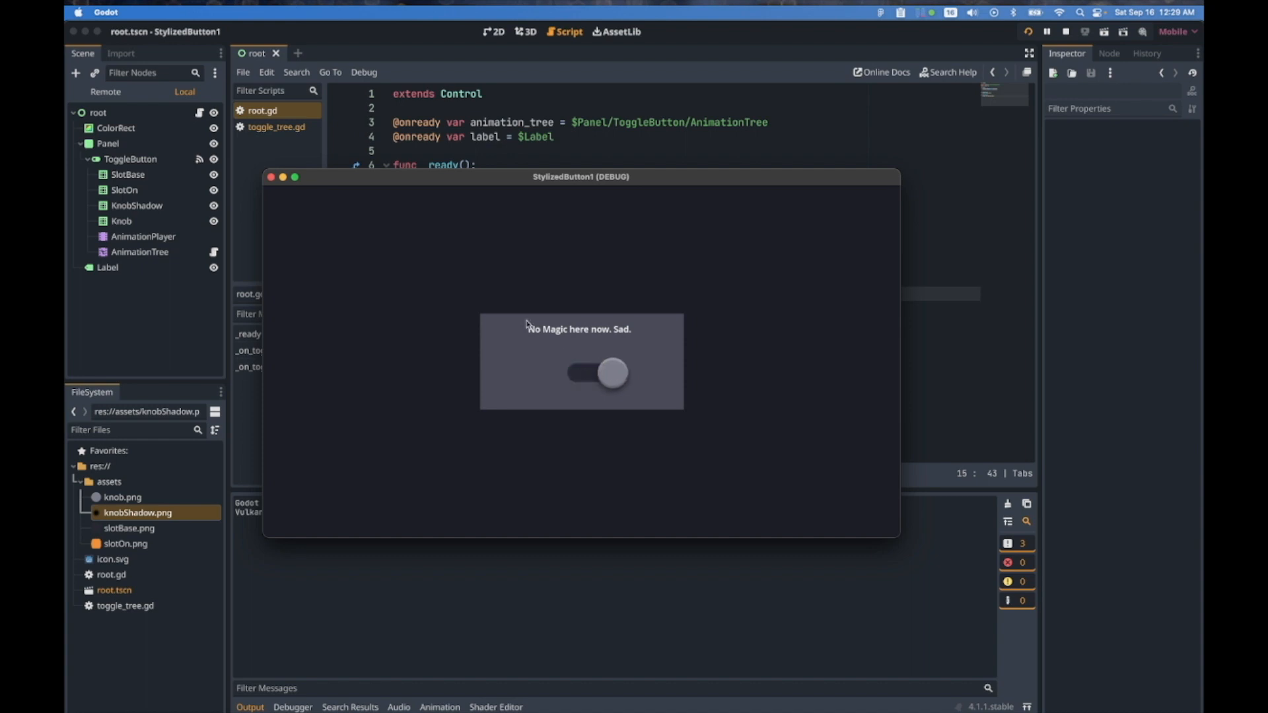
{"action": "left_click", "coordinate": [271, 178]}
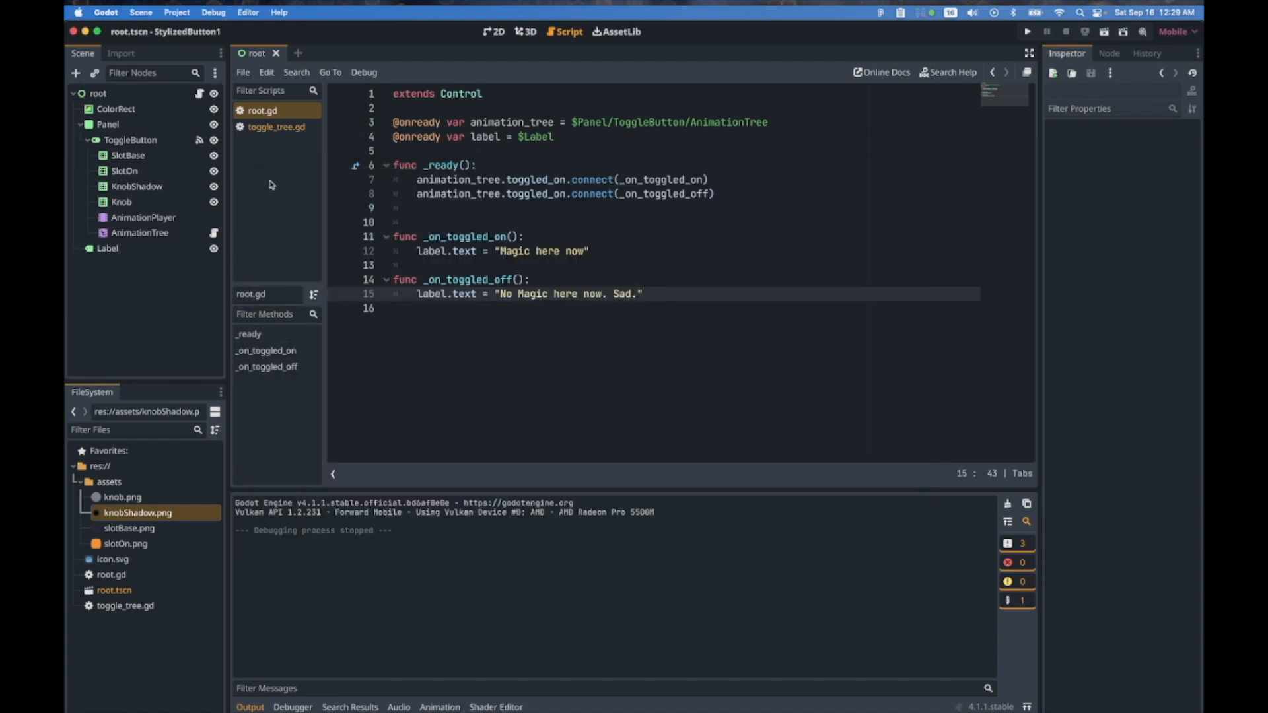
In _ready() of root.gd, change the signal connected to _on_toggled_off from toggled_on to toggled_off
{"action": "left_click", "coordinate": [567, 193]}
{"action": "key", "text": "BackSpace"}
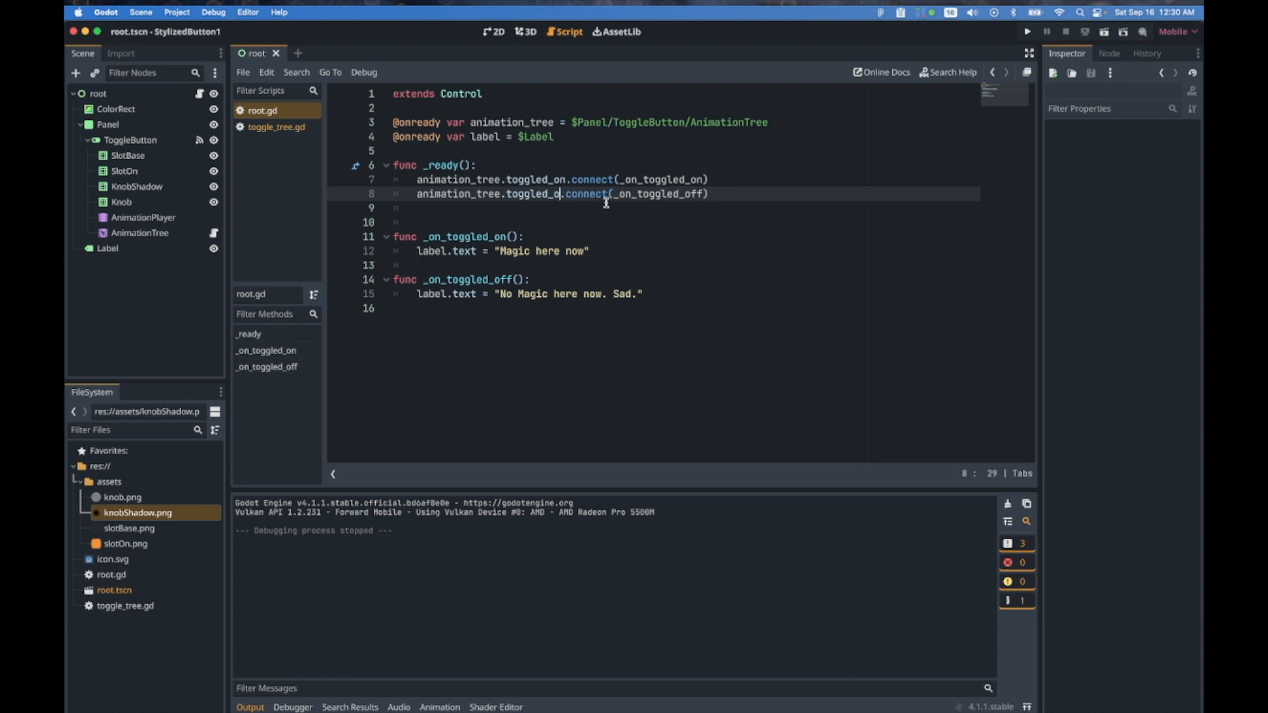
{"action": "type", "text": "ff"}
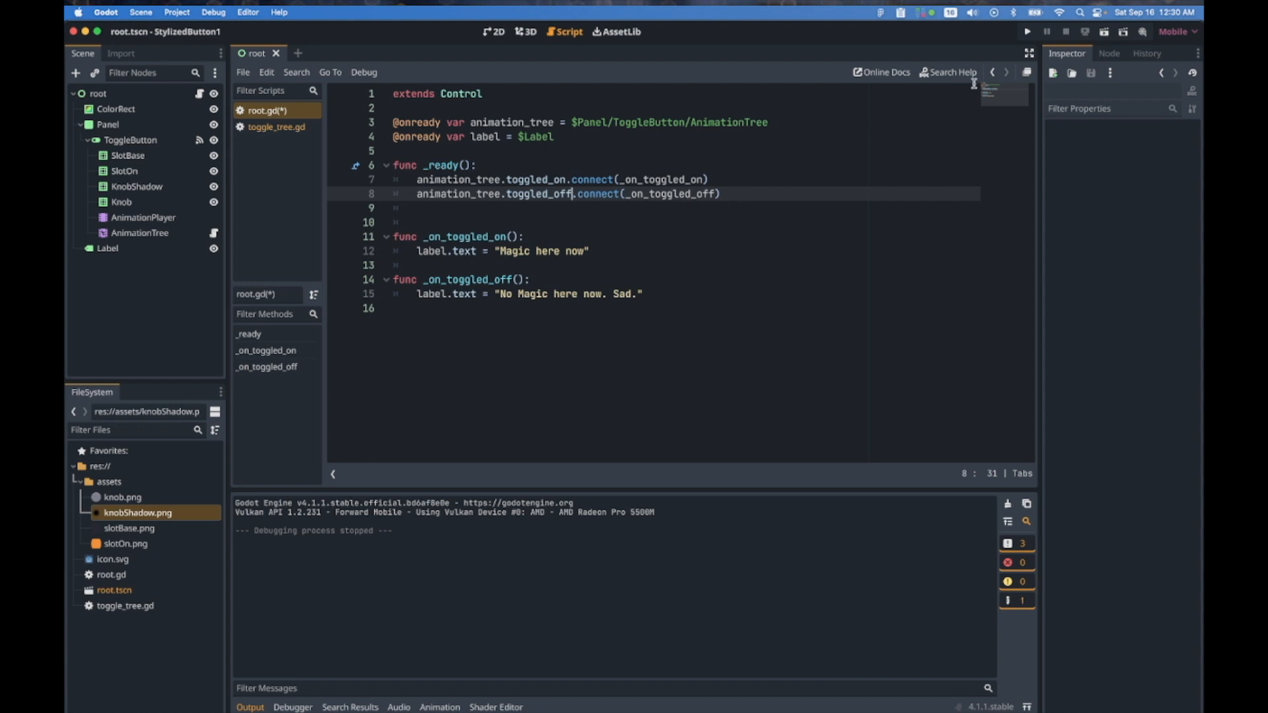
Run the project, enlarge its window, and switch the toggle on and off several times to test the label text
{"action": "left_click", "coordinate": [1028, 31]}
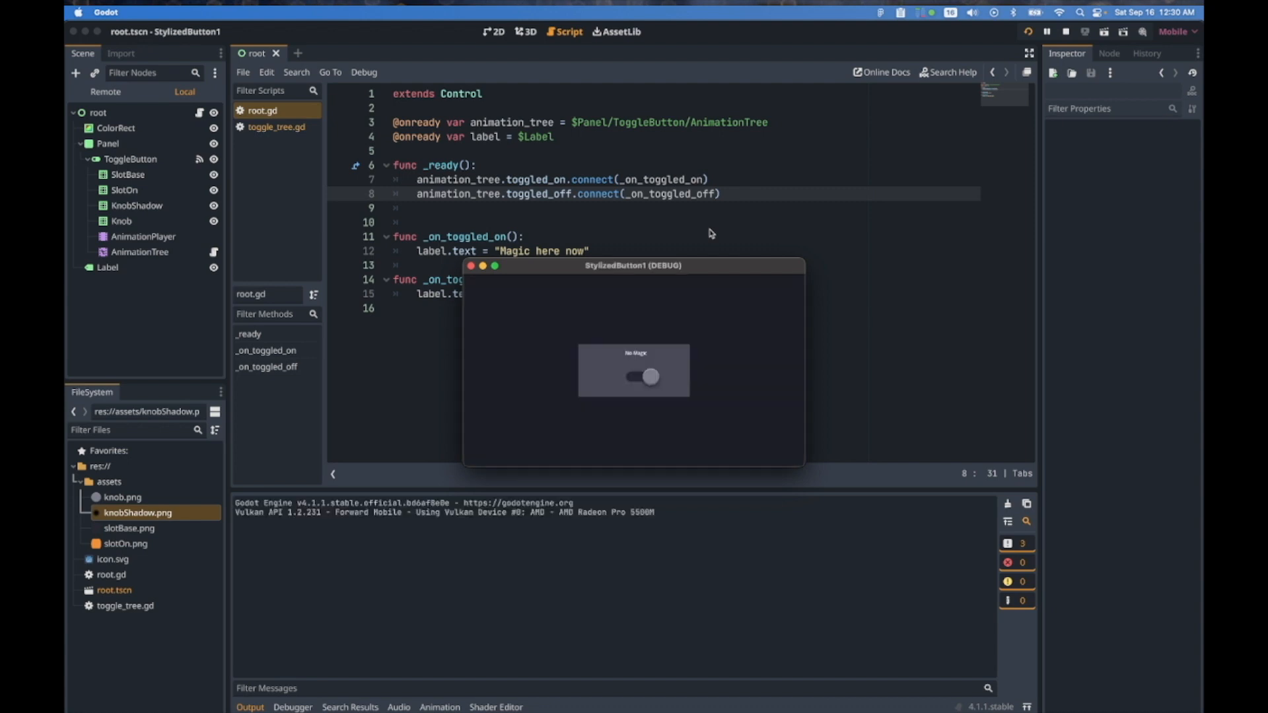
{"action": "left_click_drag", "start_coordinate": [464, 259], "coordinate": [279, 135]}
{"action": "left_click_drag", "start_coordinate": [802, 465], "coordinate": [976, 580]}
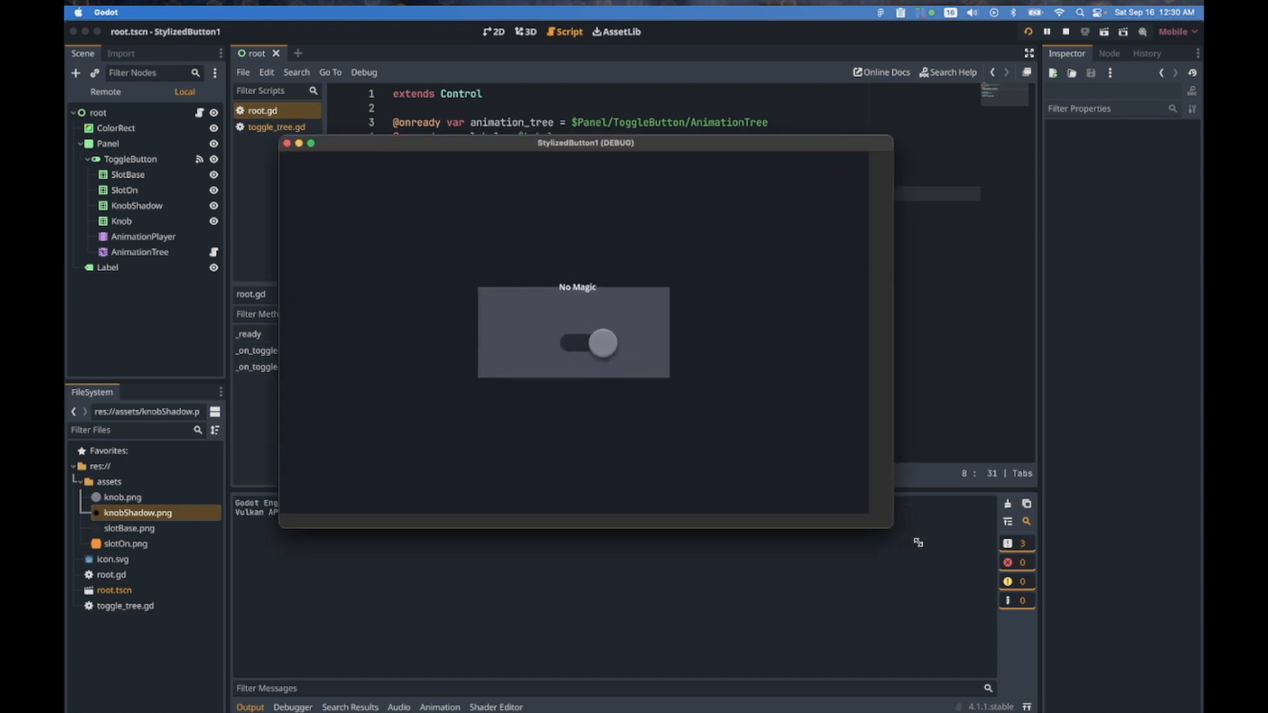
{"action": "left_click", "coordinate": [662, 383]}
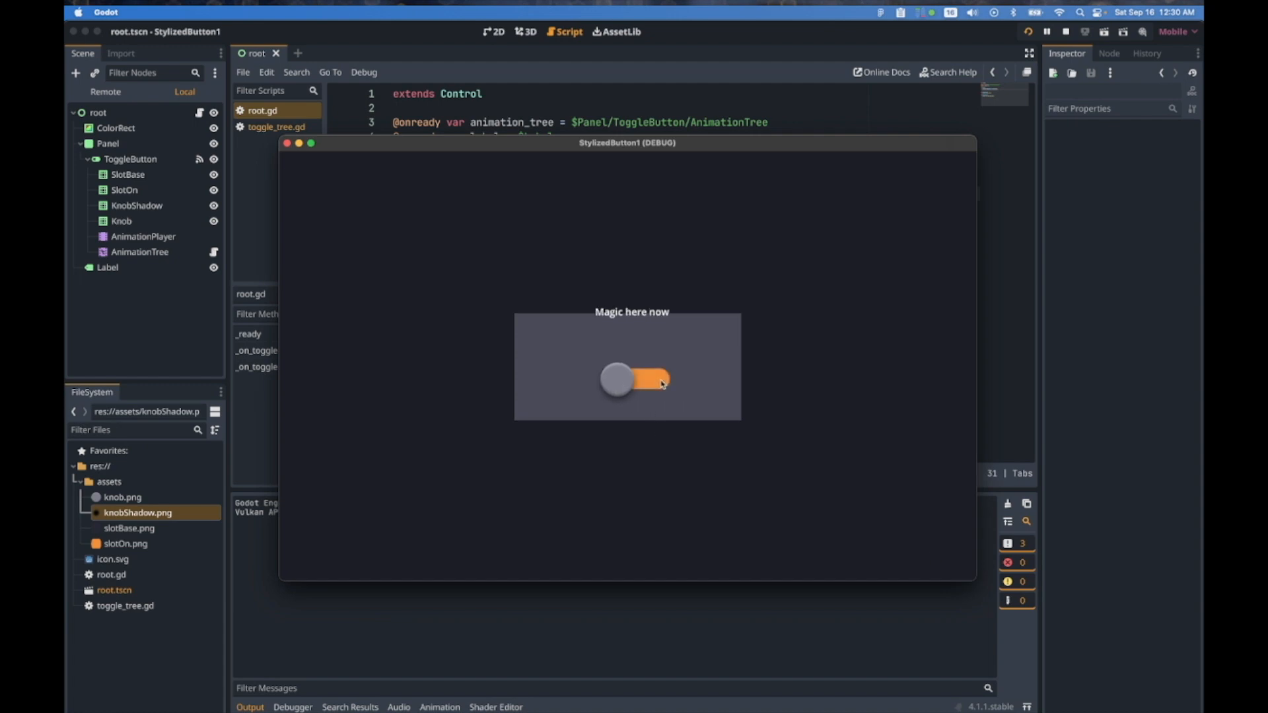
{"action": "left_click", "coordinate": [620, 382]}
{"action": "left_click", "coordinate": [621, 382]}
{"action": "left_click", "coordinate": [621, 381]}
{"action": "left_click", "coordinate": [638, 382]}
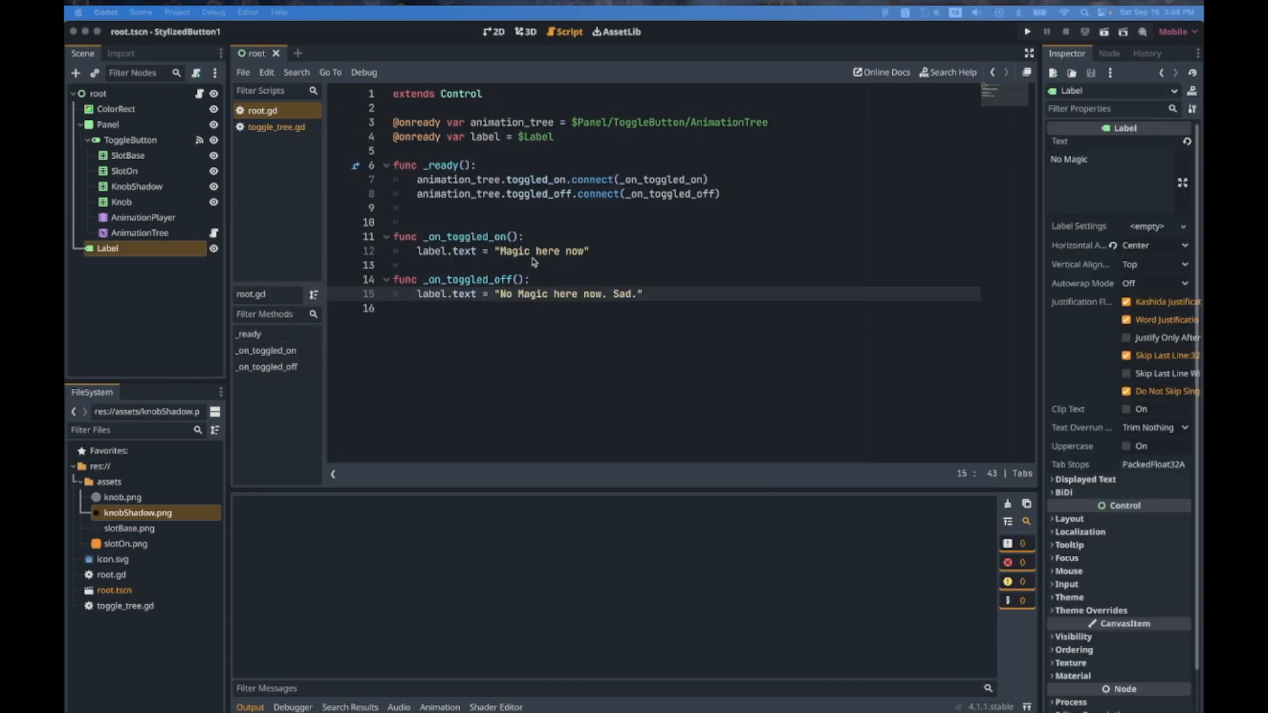
Copy the label.text = "No Magic here now. Sad." line from _on_toggled_off() into a new first line of _ready()
{"action": "left_click", "coordinate": [499, 166]}
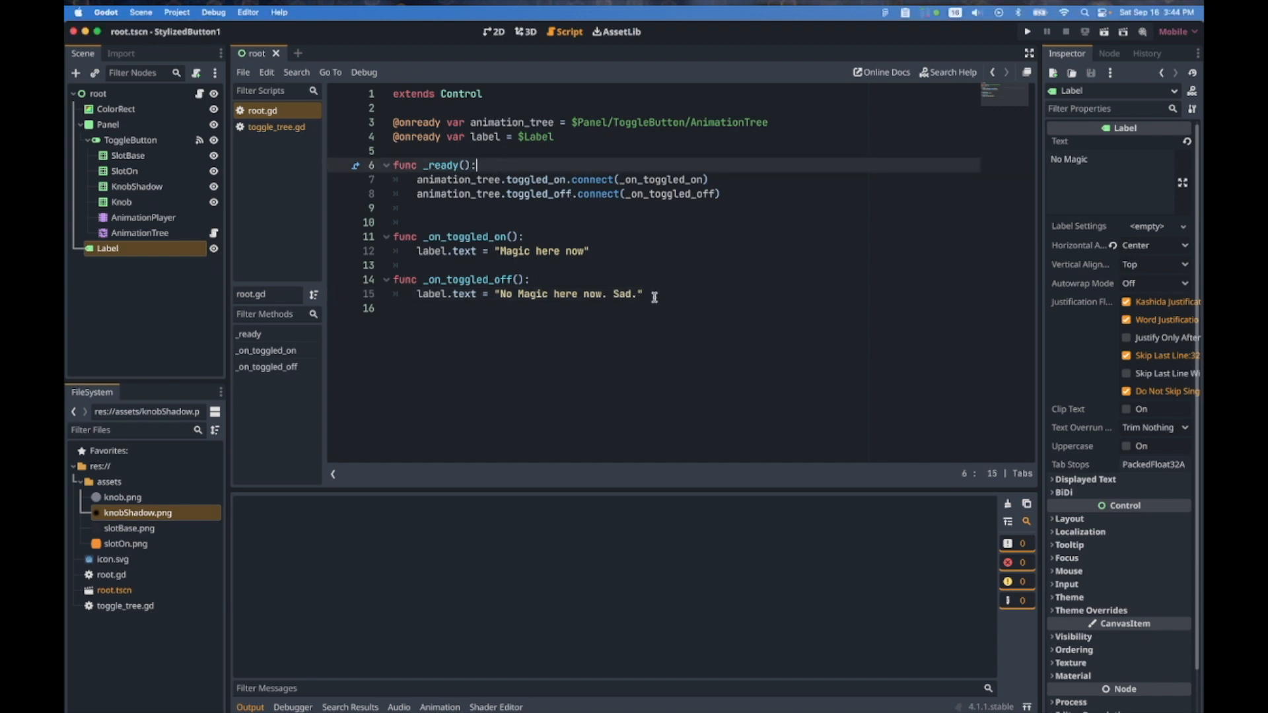
{"action": "left_click_drag", "start_coordinate": [654, 295], "coordinate": [418, 296]}
{"action": "key", "text": "ctrl+c"}
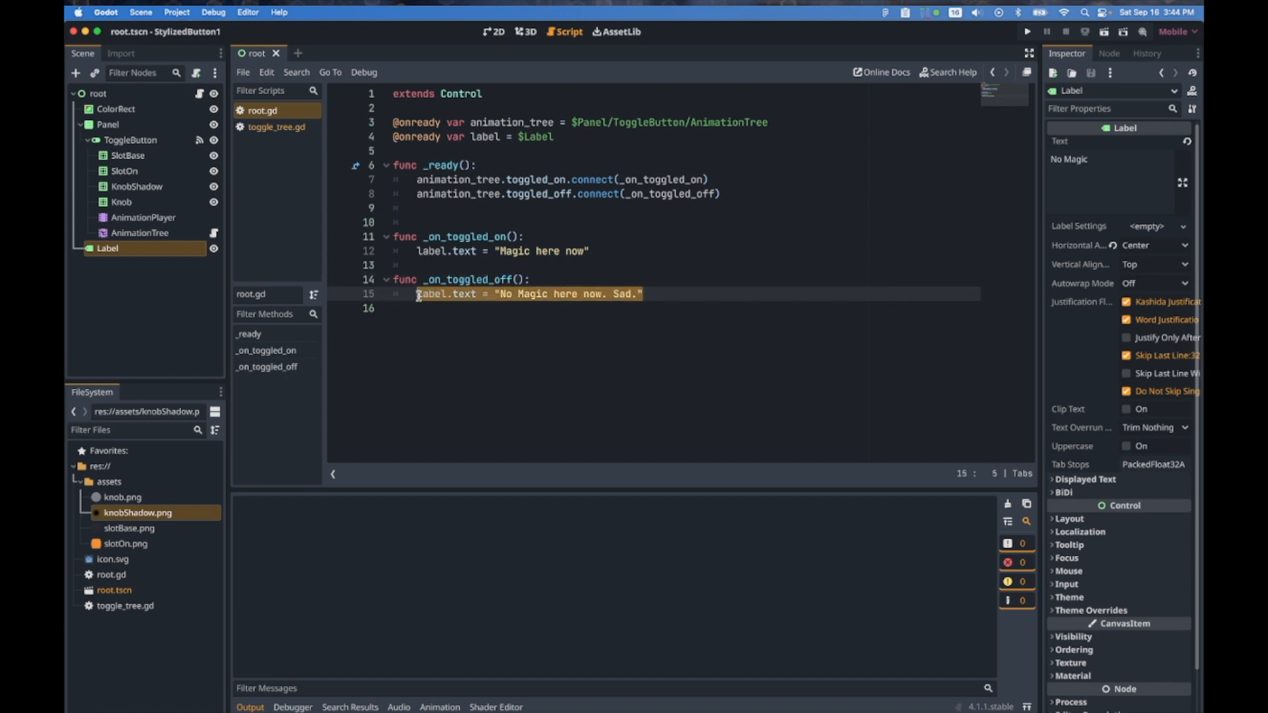
{"action": "left_click", "coordinate": [501, 166]}
{"action": "key", "text": "Return"}
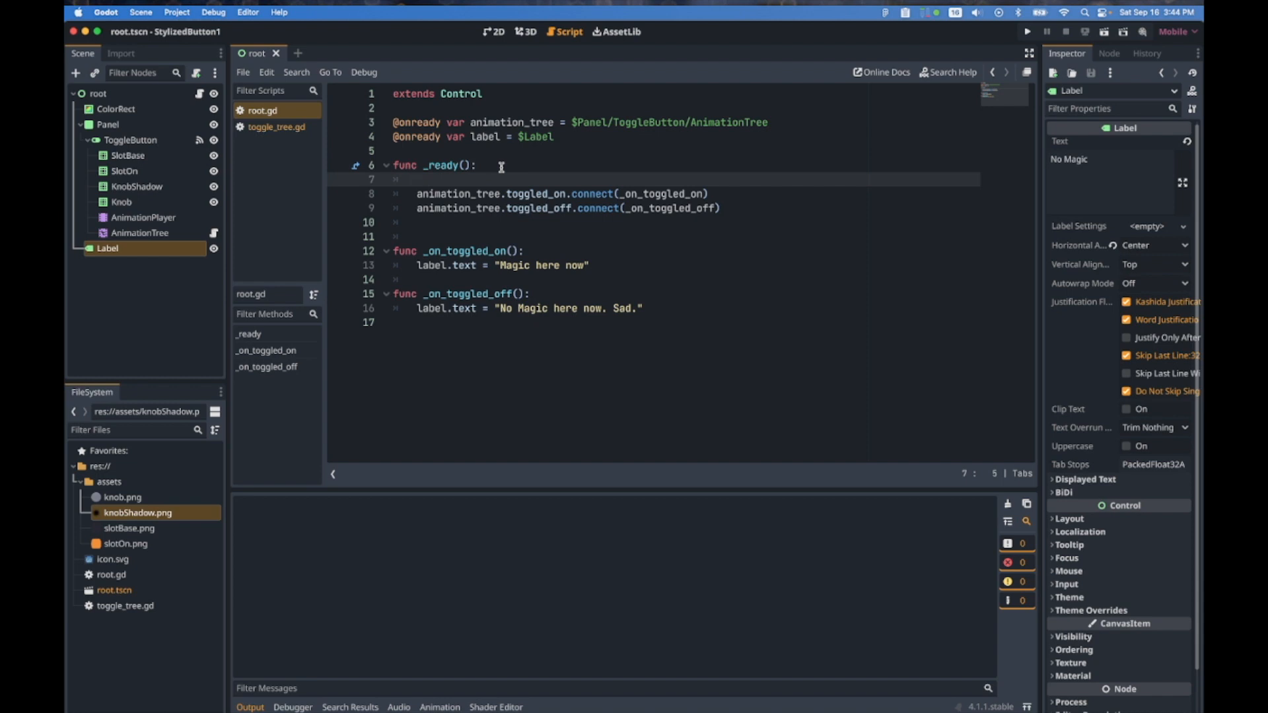
{"action": "key", "text": "ctrl+v"}
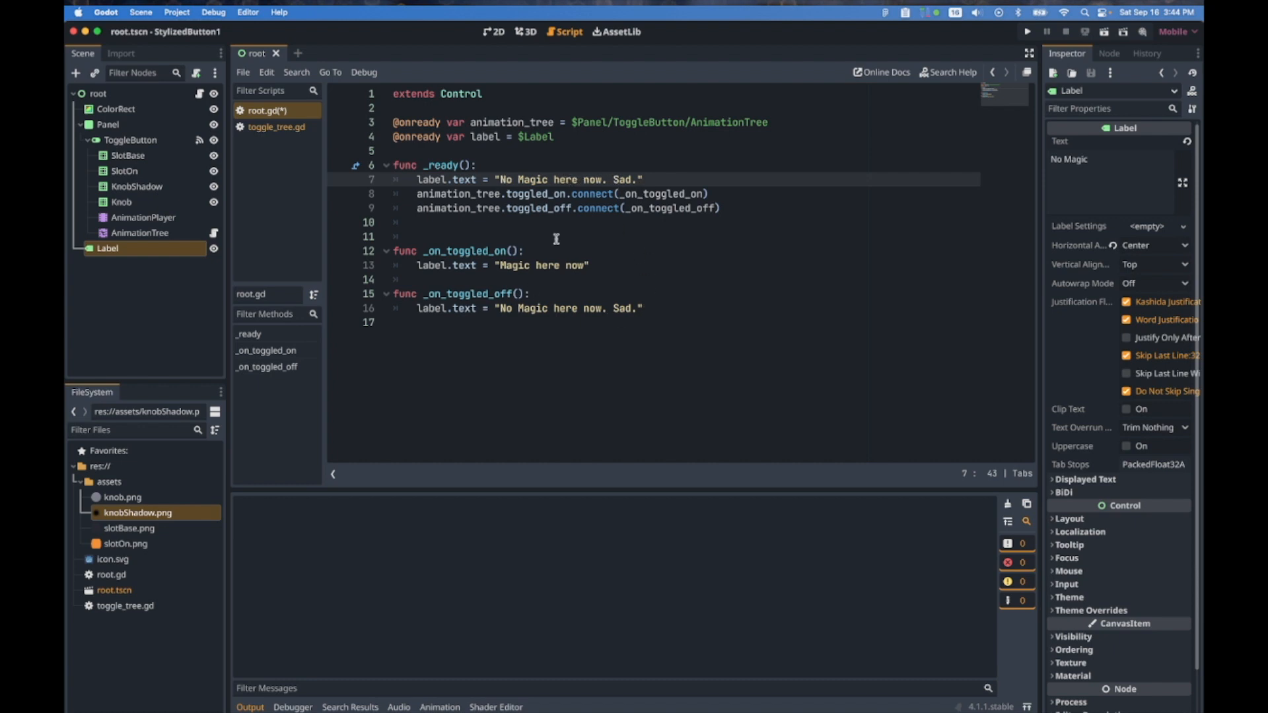
Check the Label in the 2D scene view, then run the project to test its initial text and the toggle, and close the window
{"action": "left_click", "coordinate": [495, 32]}
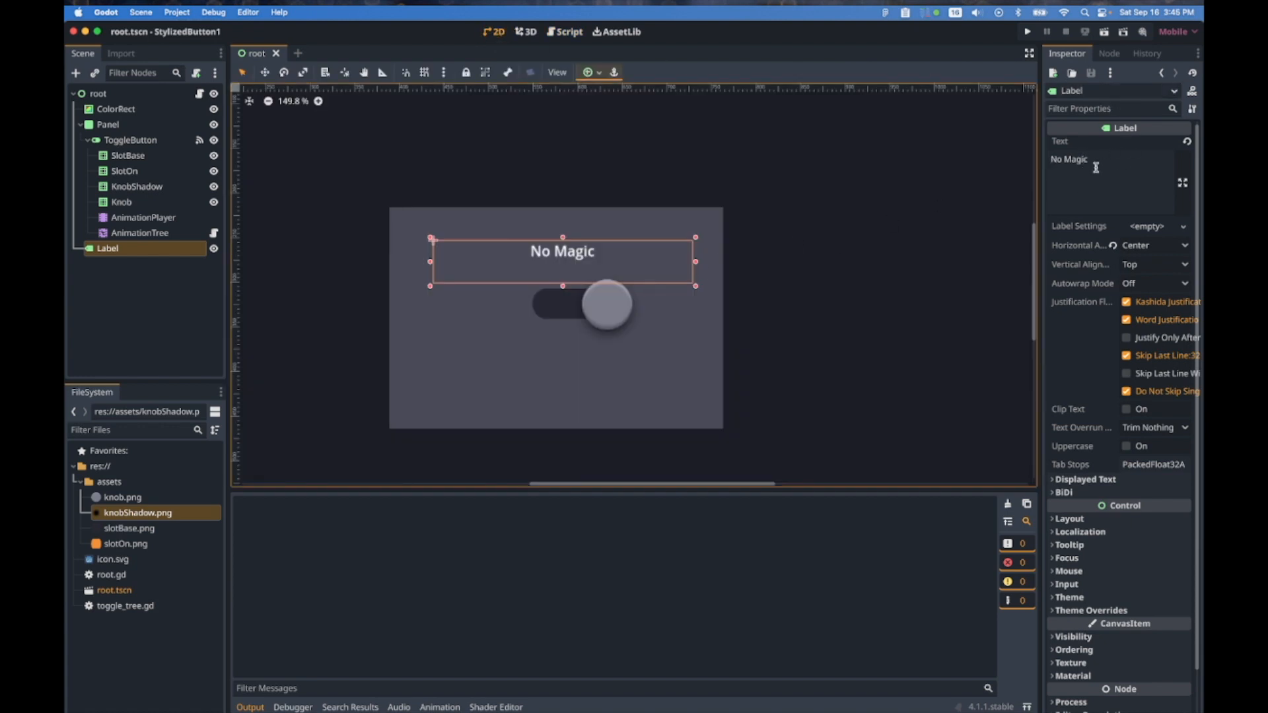
{"action": "left_click", "coordinate": [565, 32]}
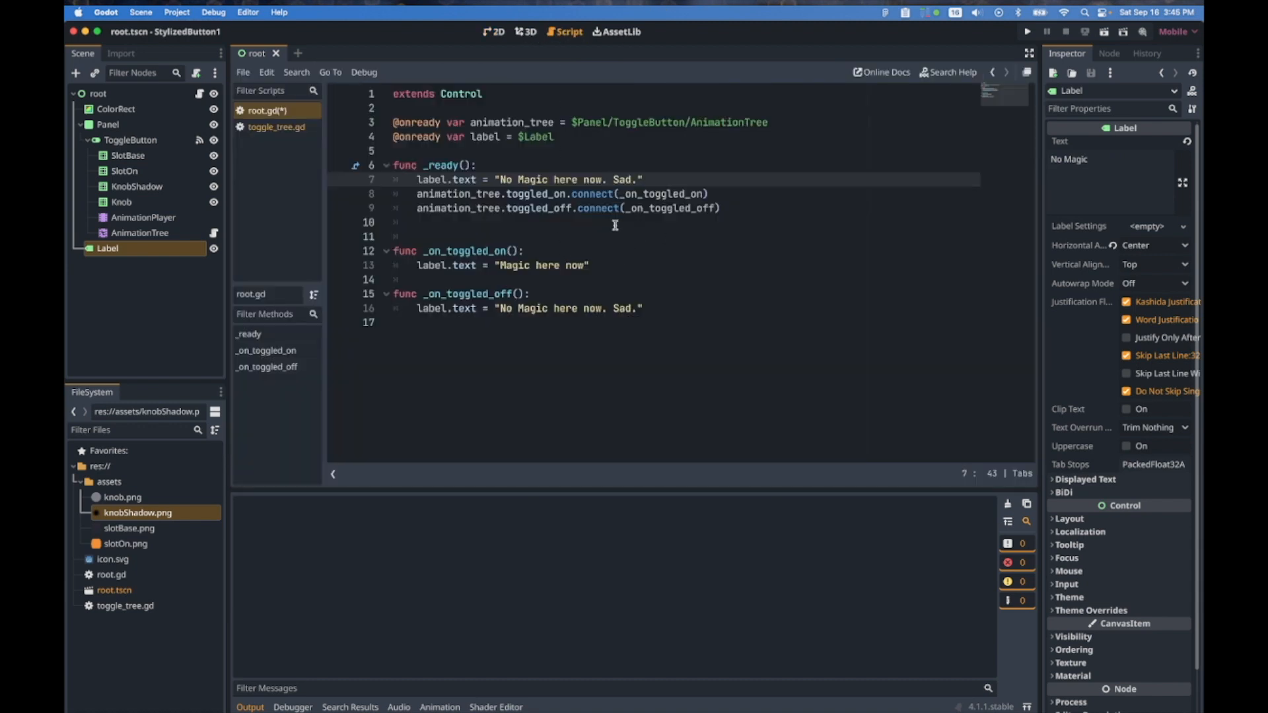
{"action": "left_click", "coordinate": [1028, 31]}
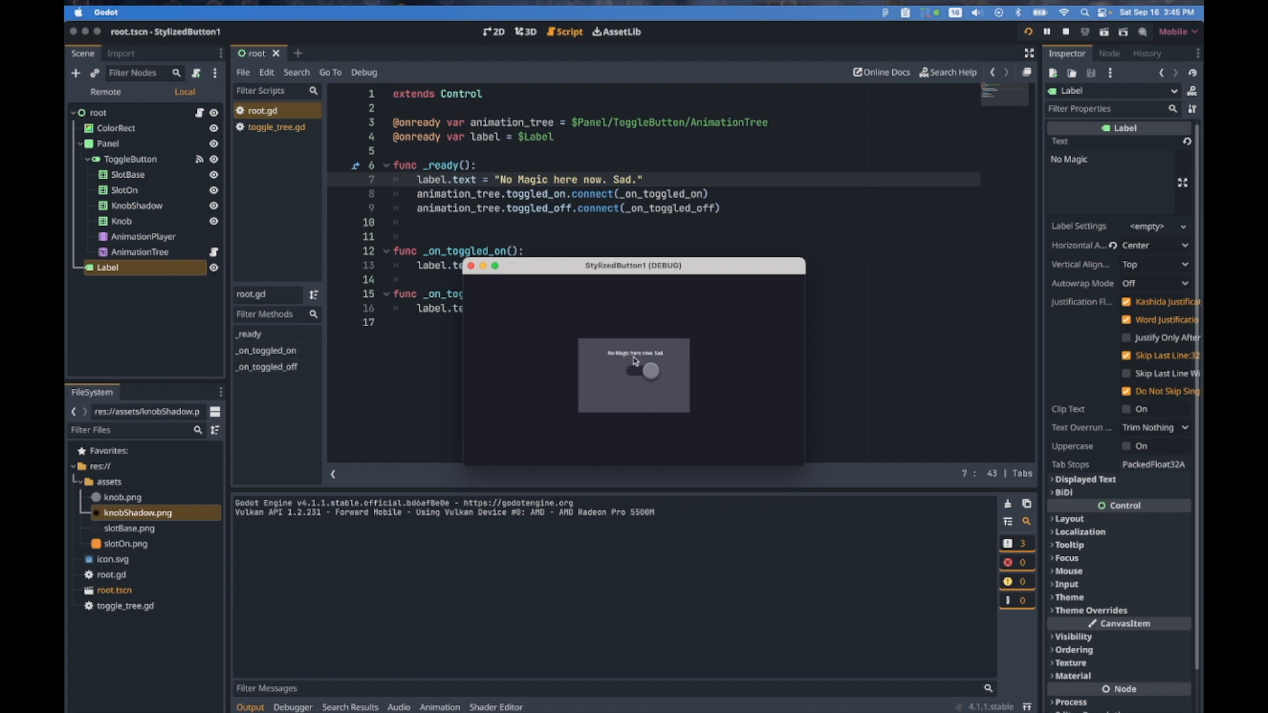
{"action": "left_click", "coordinate": [652, 371]}
{"action": "left_click", "coordinate": [637, 377]}
{"action": "left_click", "coordinate": [652, 374]}
{"action": "left_click", "coordinate": [471, 266]}
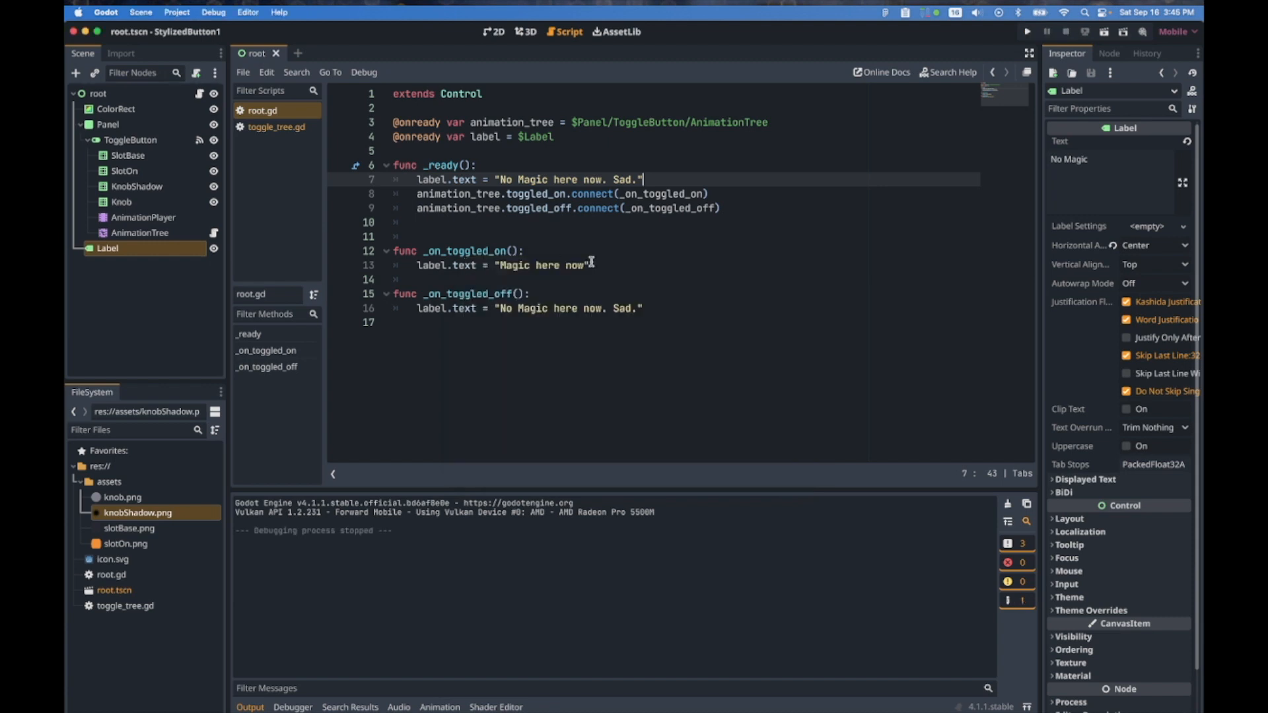
In toggle_tree.gd, add await get_tree().create_timer(0.35).timeout before emit_signal("toggled_on")
{"action": "left_click", "coordinate": [272, 128]}
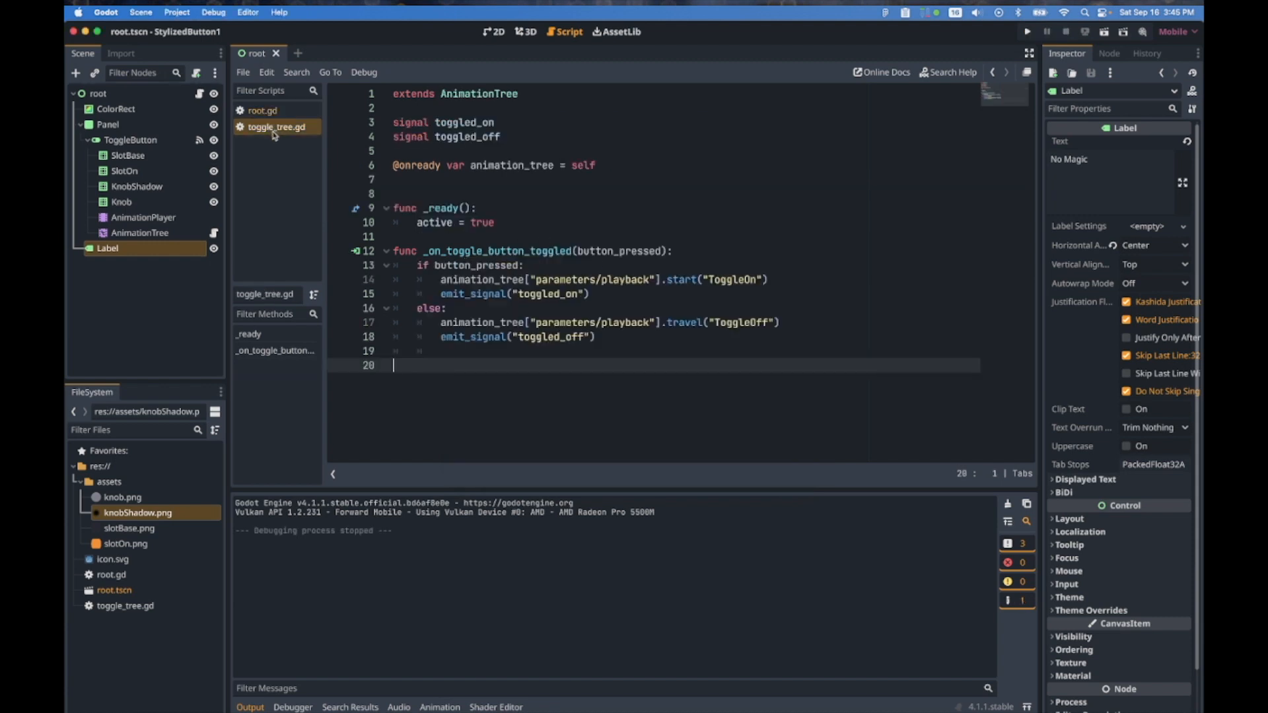
{"action": "left_click", "coordinate": [776, 282]}
{"action": "key", "text": "Return"}
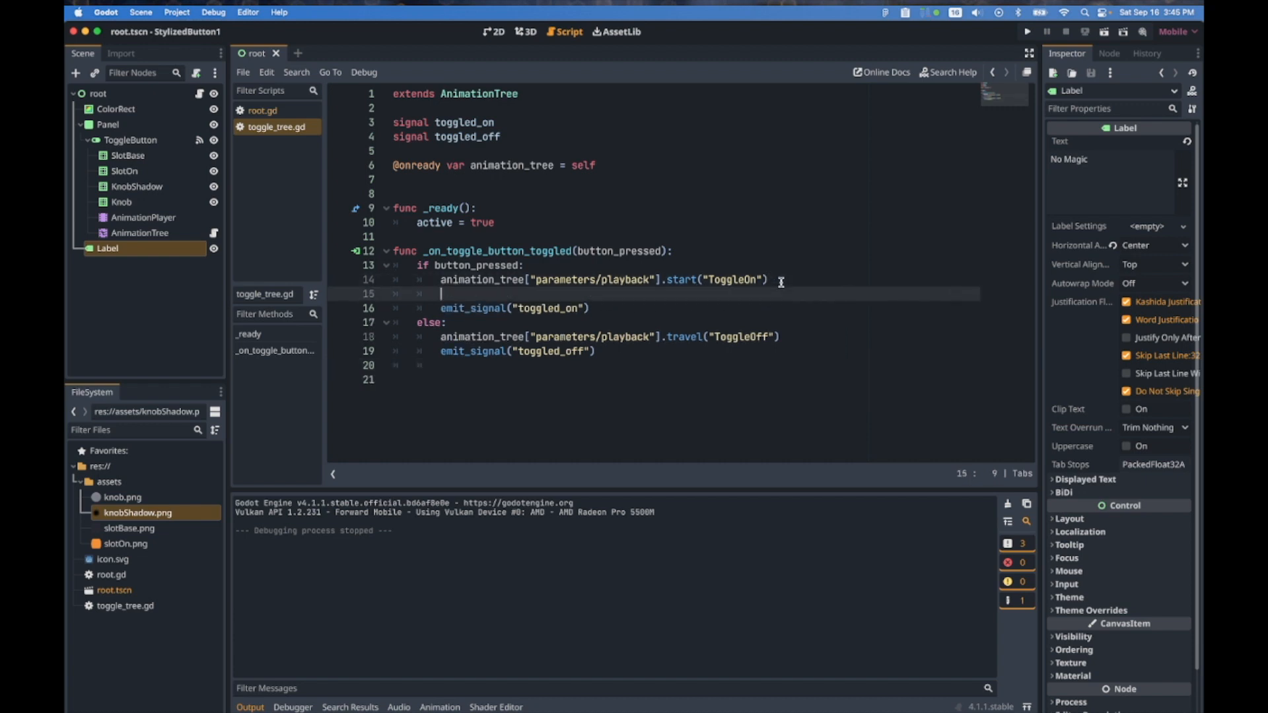
{"action": "type", "text": "await get_tree()"}
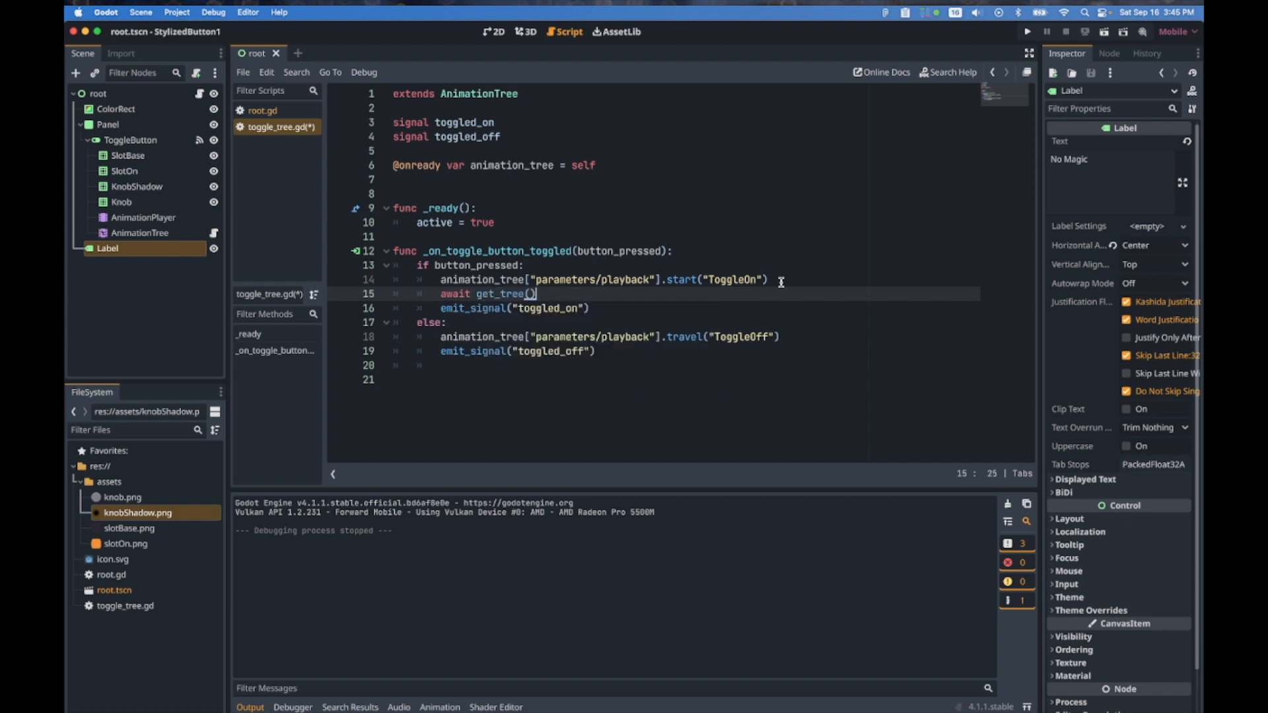
{"action": "type", "text": ".create_timer("}
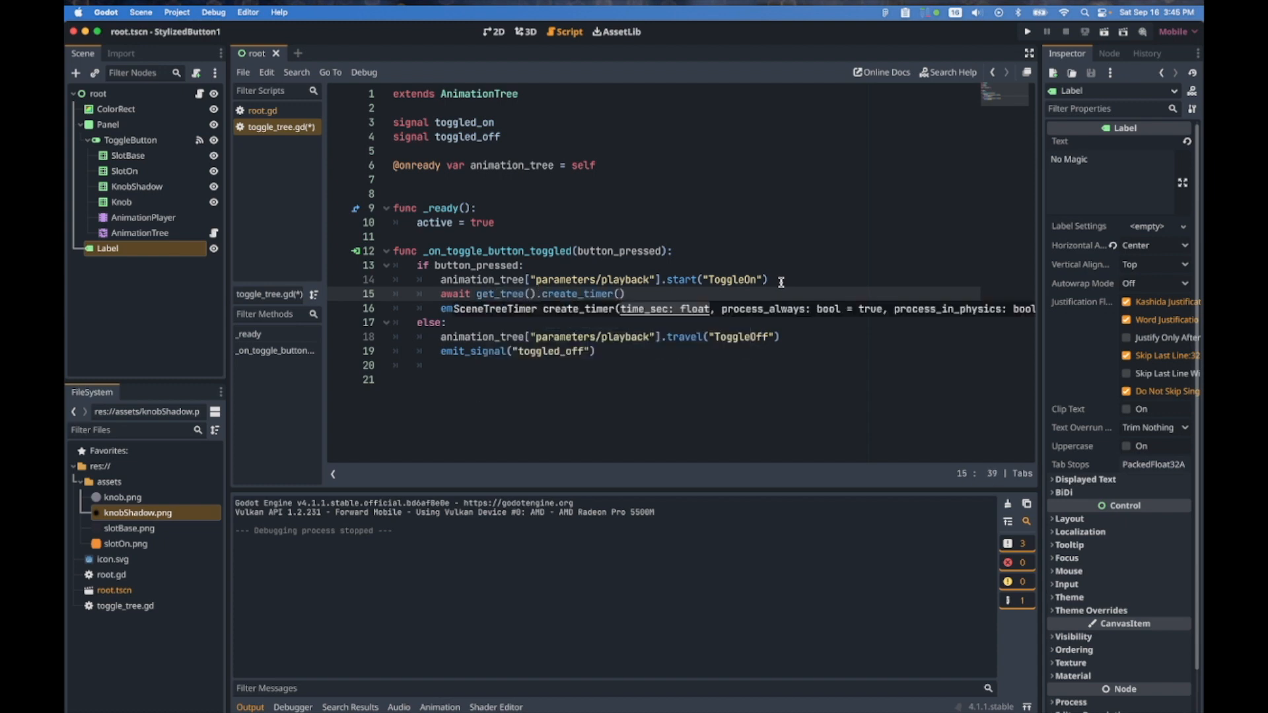
{"action": "type", "text": "0.35)"}
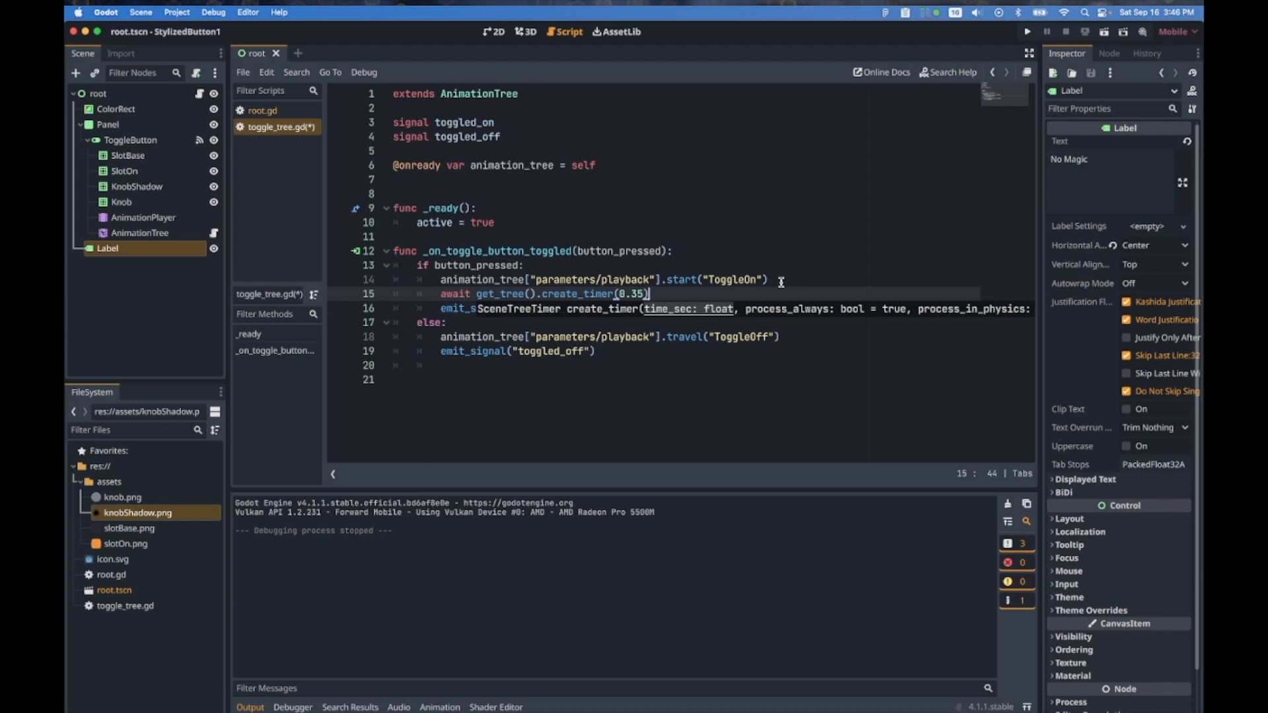
{"action": "type", "text": ".timeout"}
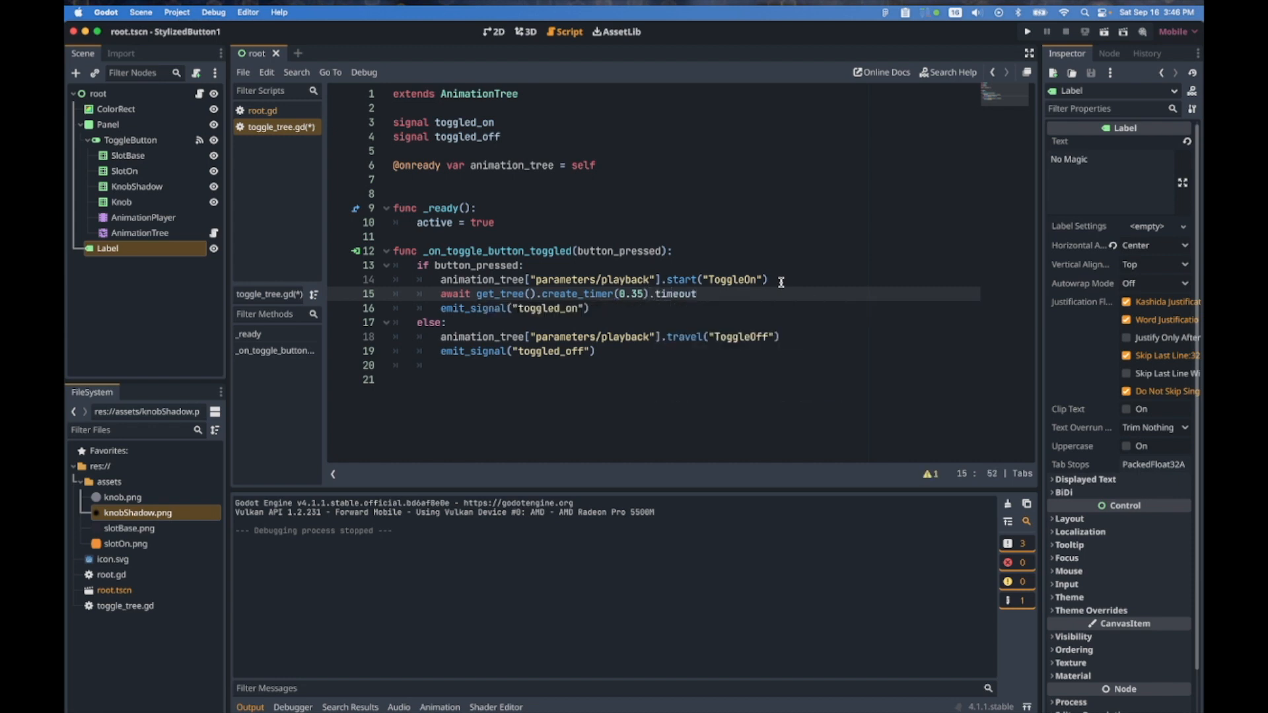
Copy the await timer line into the else branch before emit_signal("toggled_off"), leaving no blank line between them
{"action": "key", "text": "super+c"}
{"action": "left_click", "coordinate": [816, 337]}
{"action": "key", "text": "Return"}
{"action": "key", "text": "super+v"}
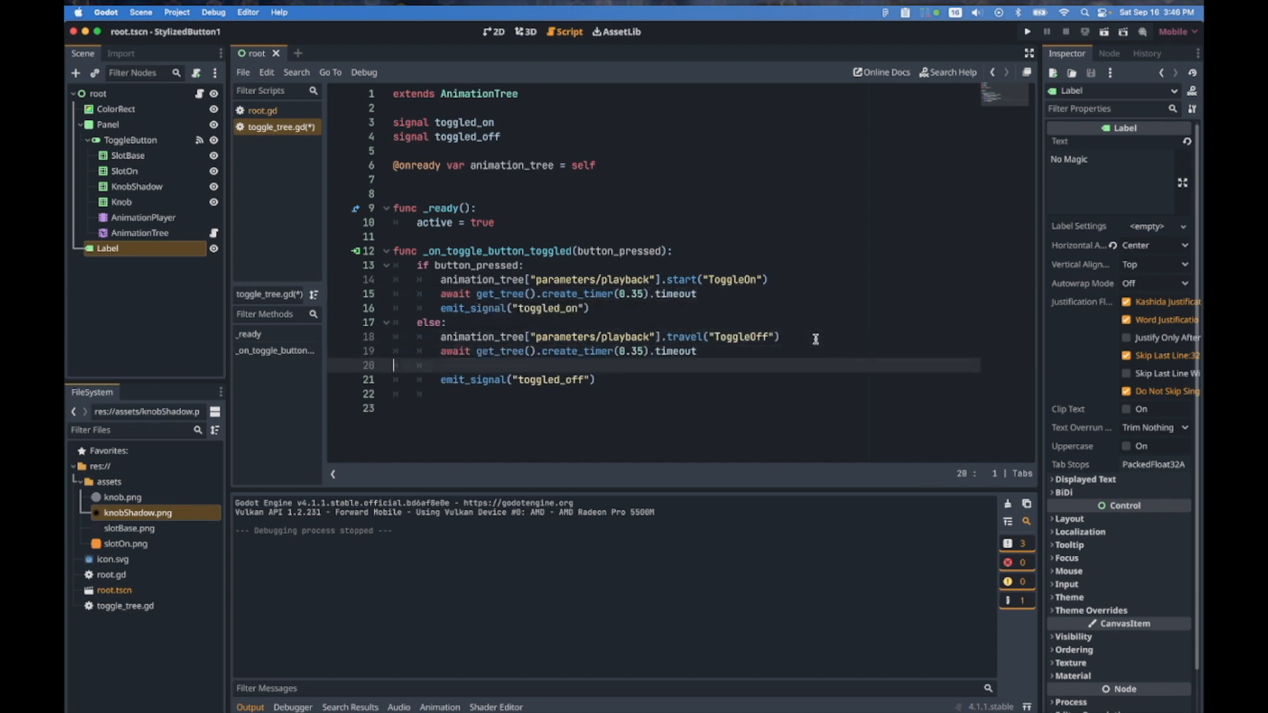
{"action": "key", "text": "BackSpace"}
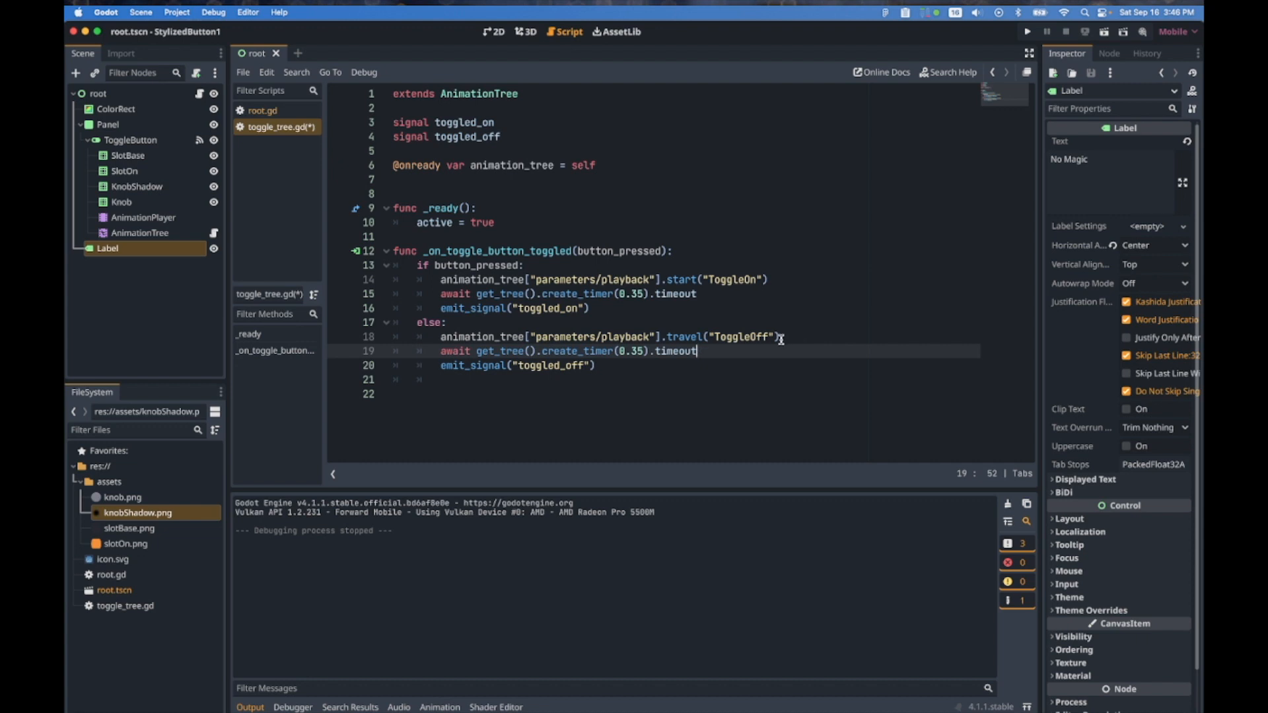
Run the project and switch the toggle on and off to test the delayed label change
{"action": "left_click", "coordinate": [1028, 32]}
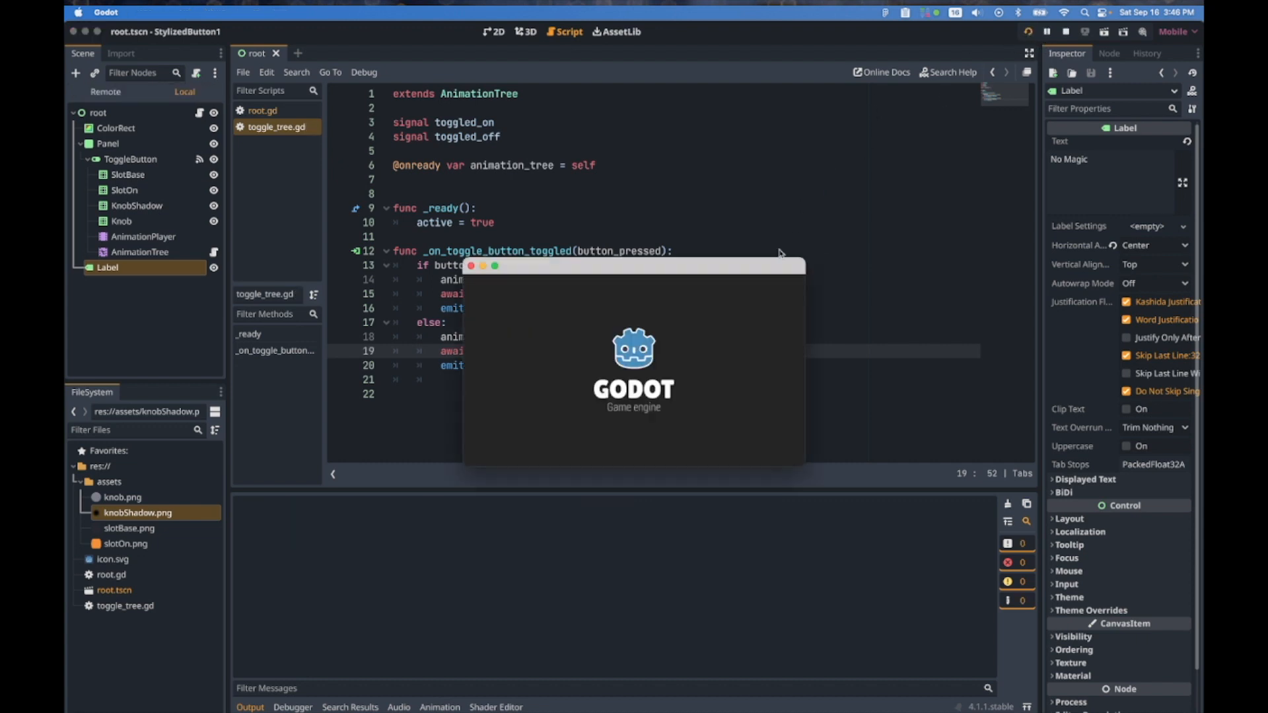
{"action": "left_click", "coordinate": [651, 374]}
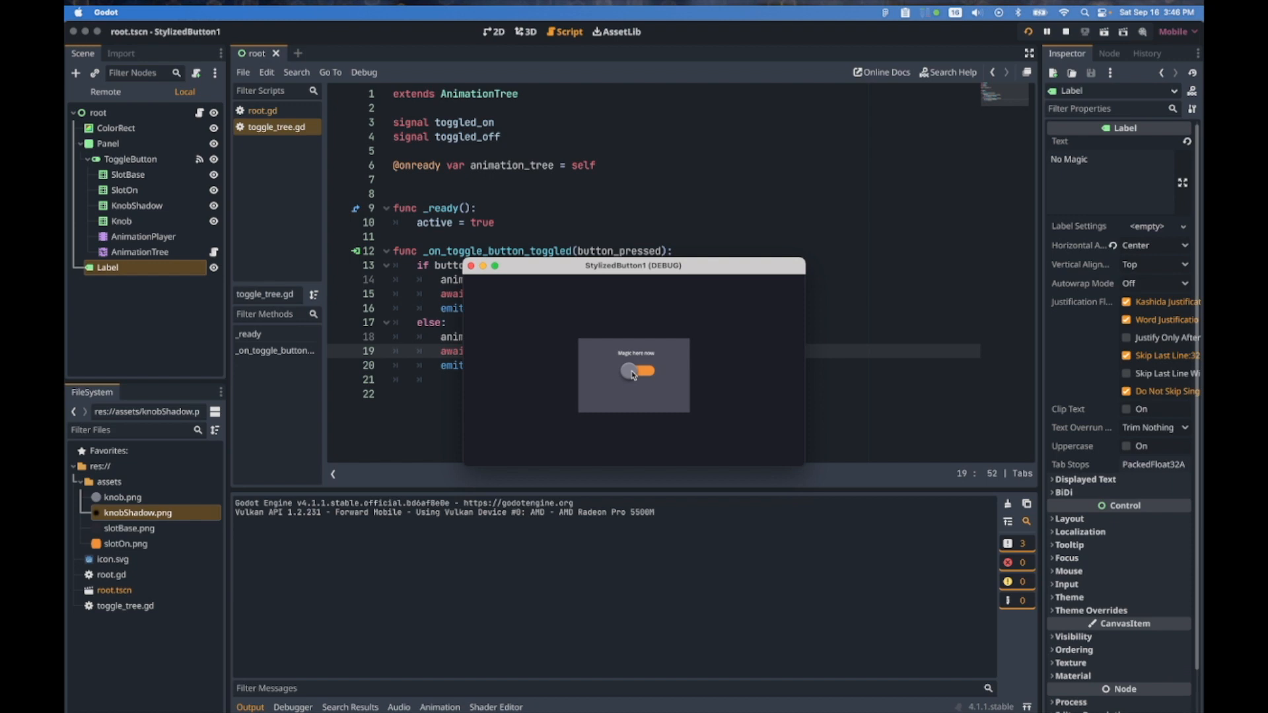
{"action": "left_click", "coordinate": [634, 374]}
{"action": "left_click", "coordinate": [629, 375]}
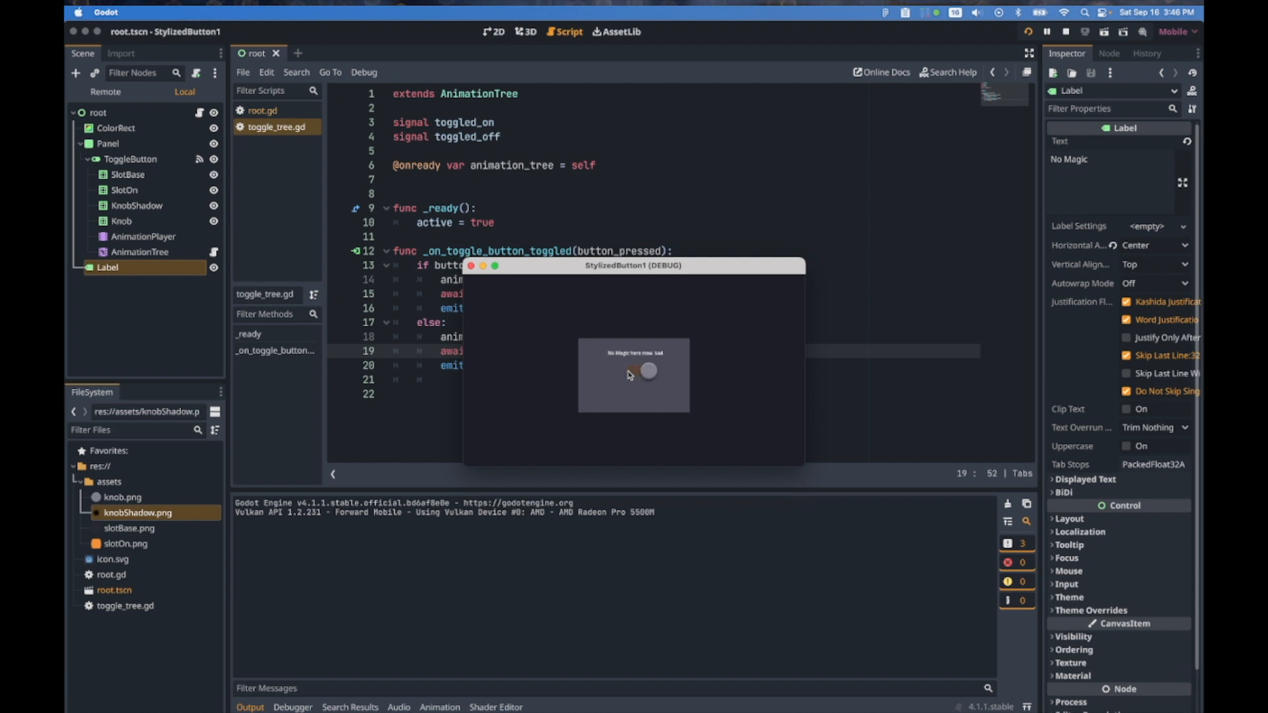